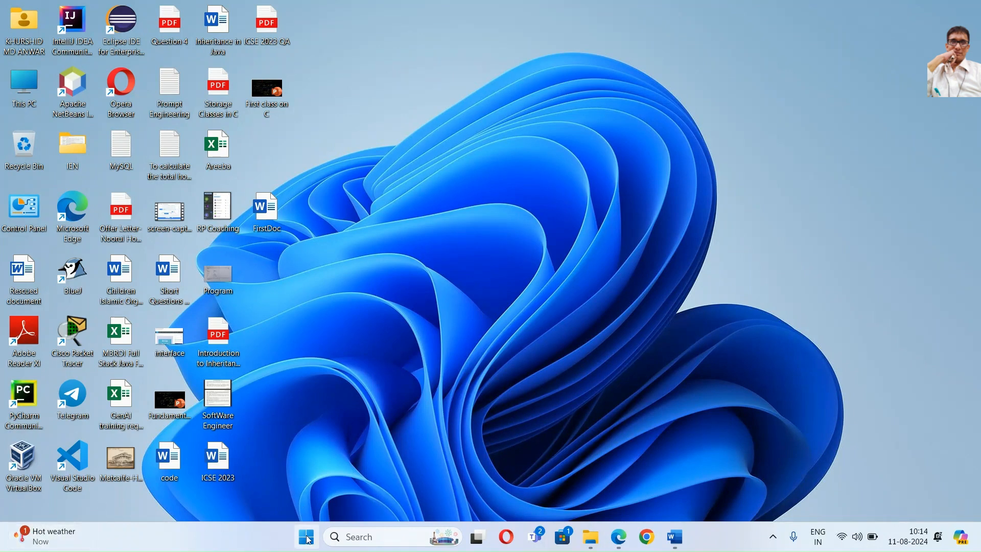
{"action": "left_click", "coordinate": [308, 537]}
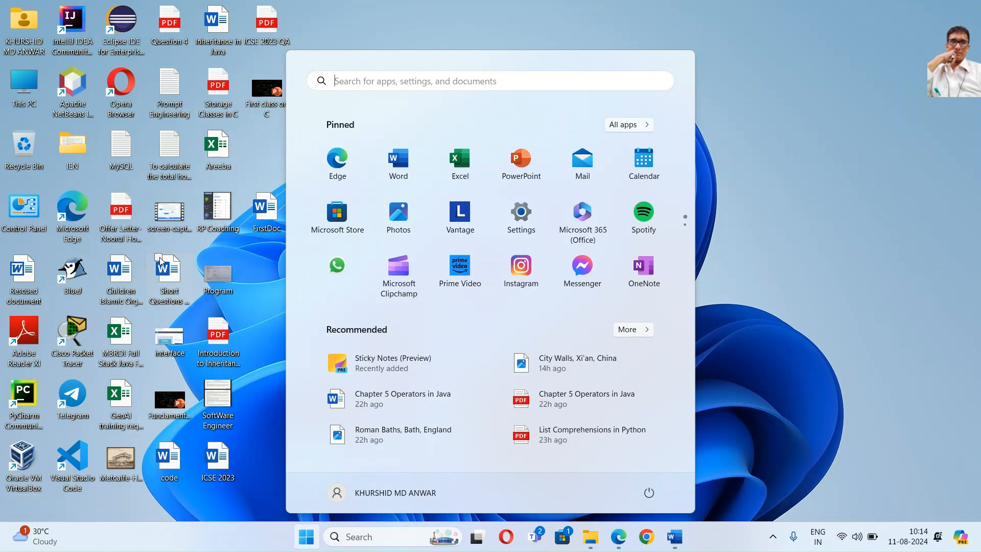
{"action": "left_click", "coordinate": [639, 128]}
{"action": "scroll", "coordinate": [475, 270], "scroll_direction": "down", "scroll_amount": 4}
{"action": "scroll", "coordinate": [468, 272], "scroll_direction": "down", "scroll_amount": 4}
{"action": "scroll", "coordinate": [467, 272], "scroll_direction": "up", "scroll_amount": 2}
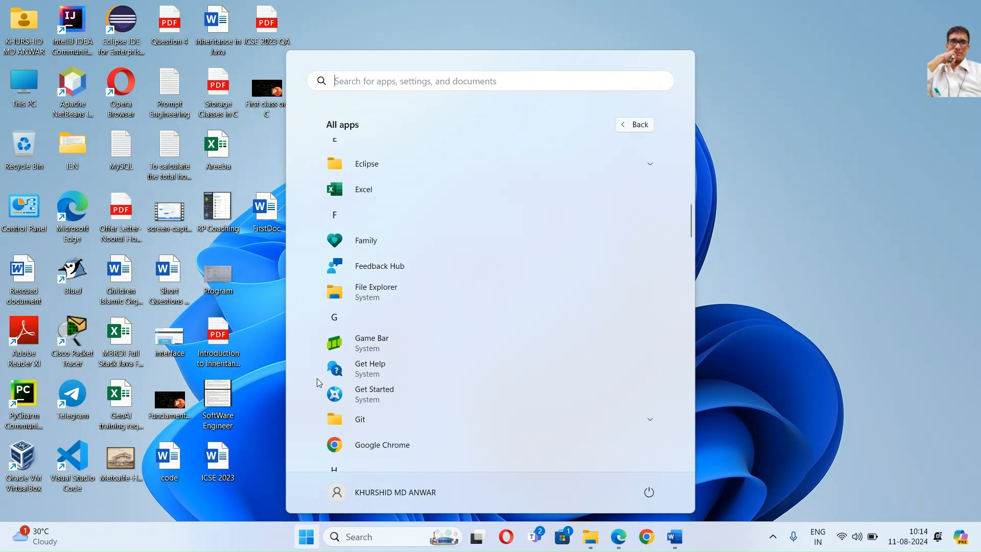
{"action": "left_click", "coordinate": [315, 545]}
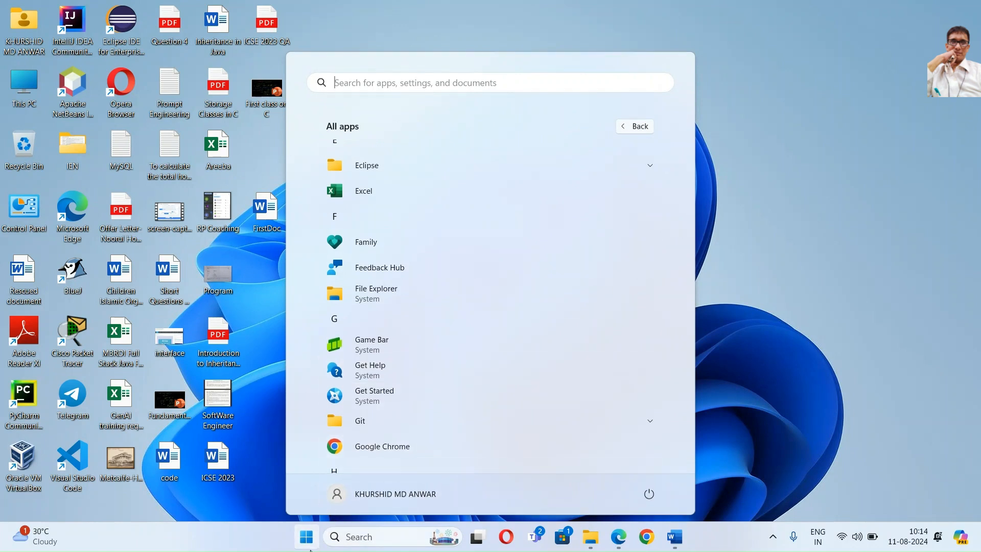
Step: Search the computer for "excel" and launch the Excel app
{"action": "left_click", "coordinate": [377, 545]}
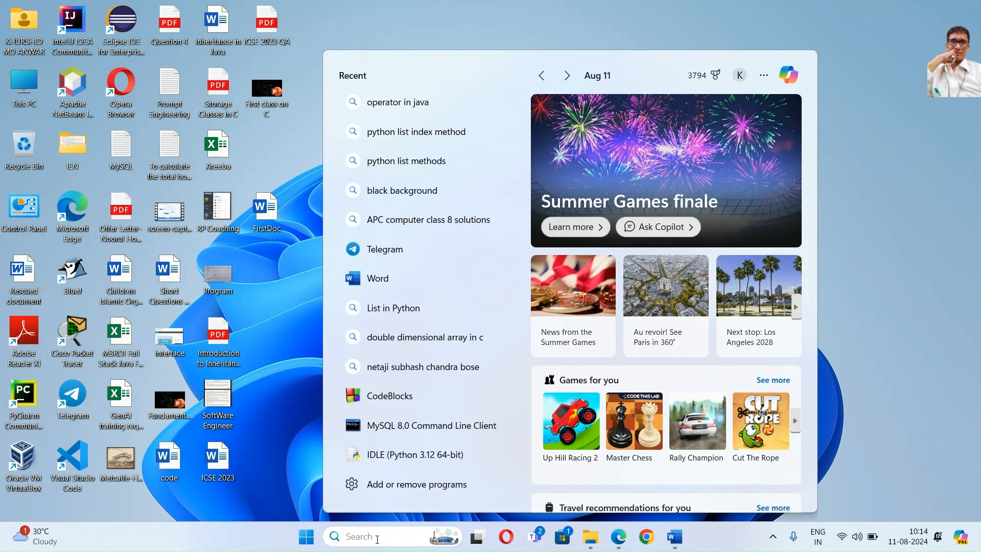
{"action": "type", "text": "excel"}
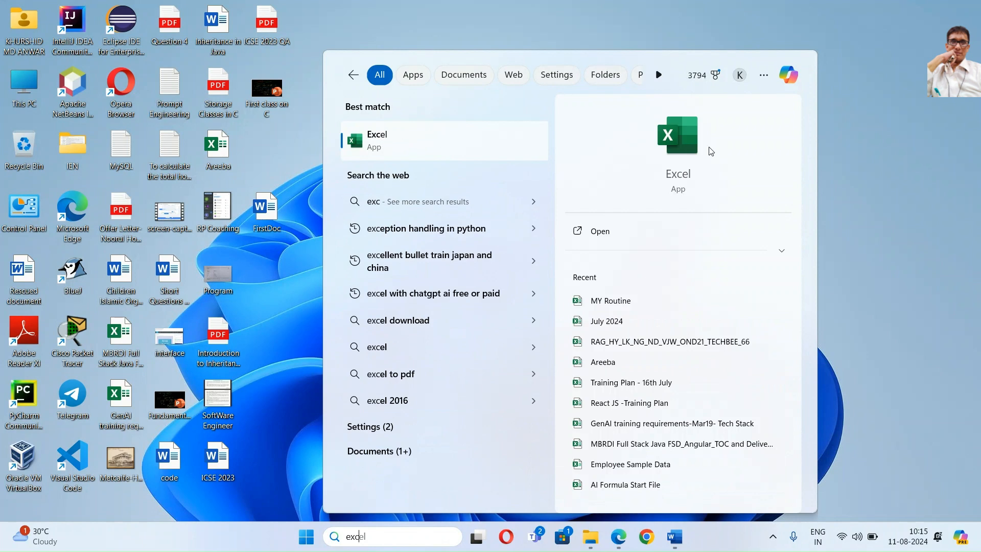
{"action": "left_click", "coordinate": [405, 154]}
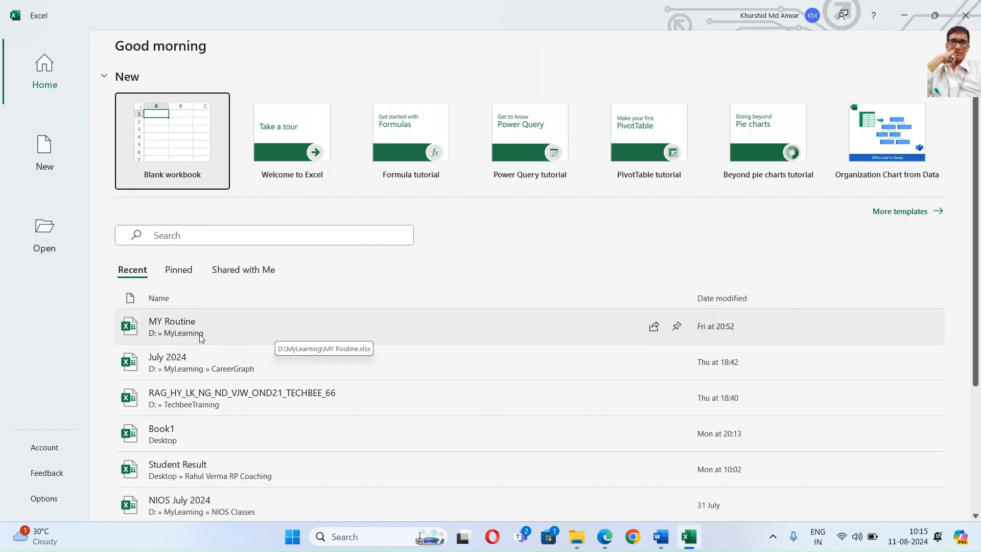
Step: Look through the recent files list and create a new blank workbook
{"action": "scroll", "coordinate": [204, 409], "scroll_direction": "down", "scroll_amount": 4}
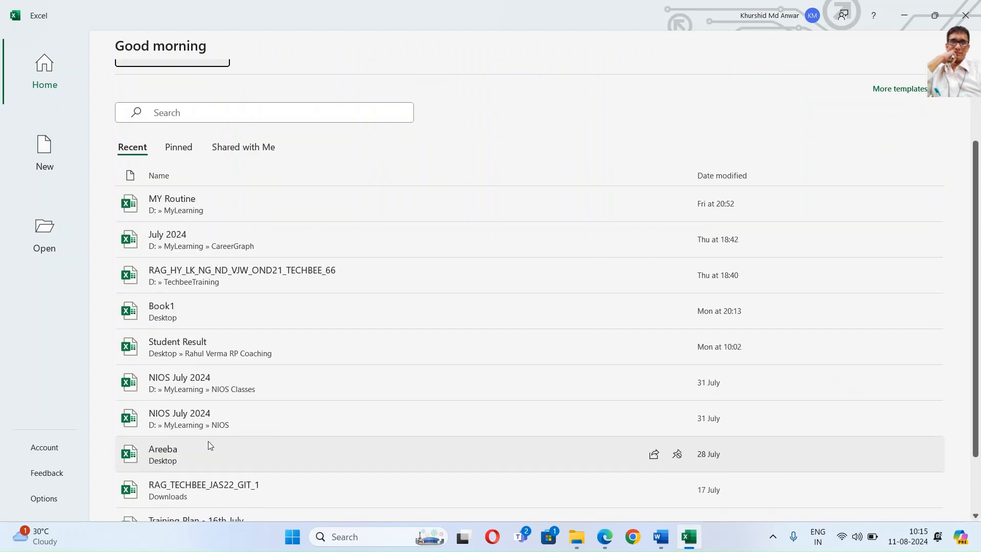
{"action": "scroll", "coordinate": [204, 424], "scroll_direction": "up", "scroll_amount": 3}
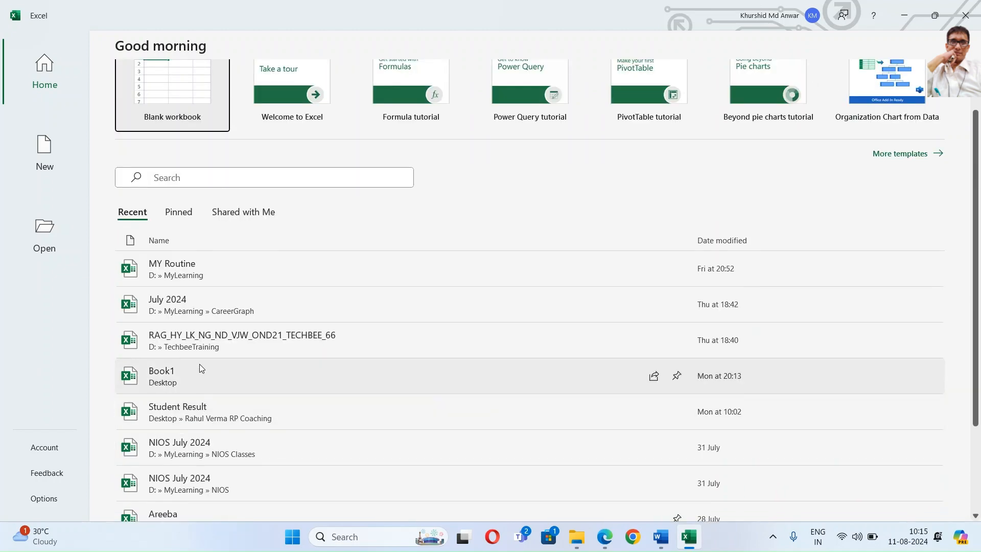
{"action": "scroll", "coordinate": [199, 368], "scroll_direction": "down", "scroll_amount": 2}
{"action": "scroll", "coordinate": [201, 366], "scroll_direction": "up", "scroll_amount": 3}
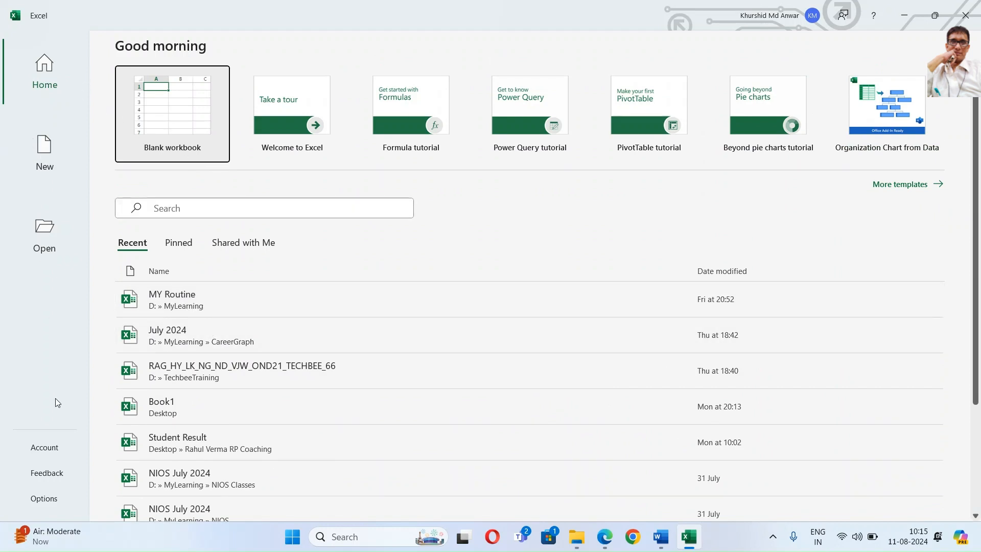
{"action": "left_click", "coordinate": [175, 109]}
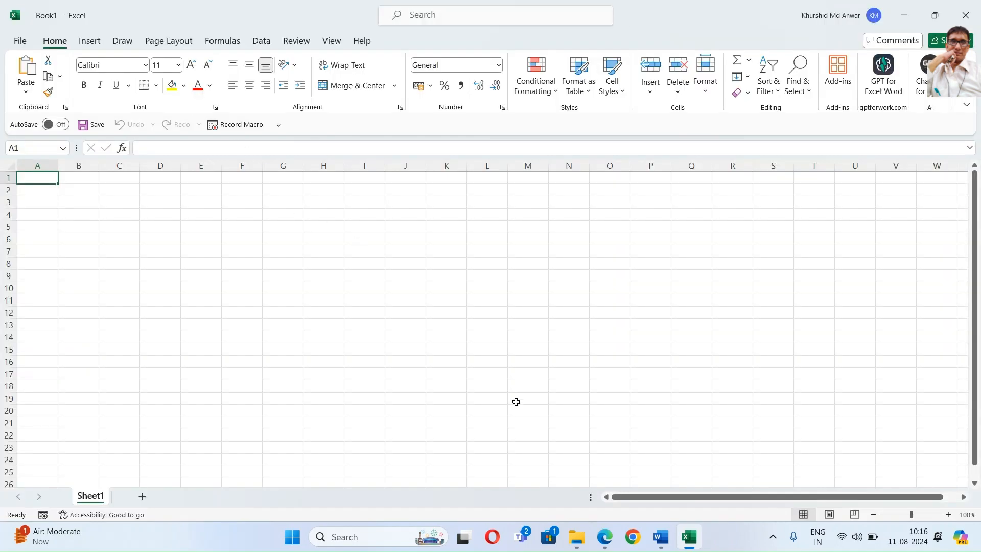
Step: Switch to Microsoft Edge and bring up the "Introduction to MS Excel" PDF
{"action": "mouse_move", "coordinate": [605, 536]}
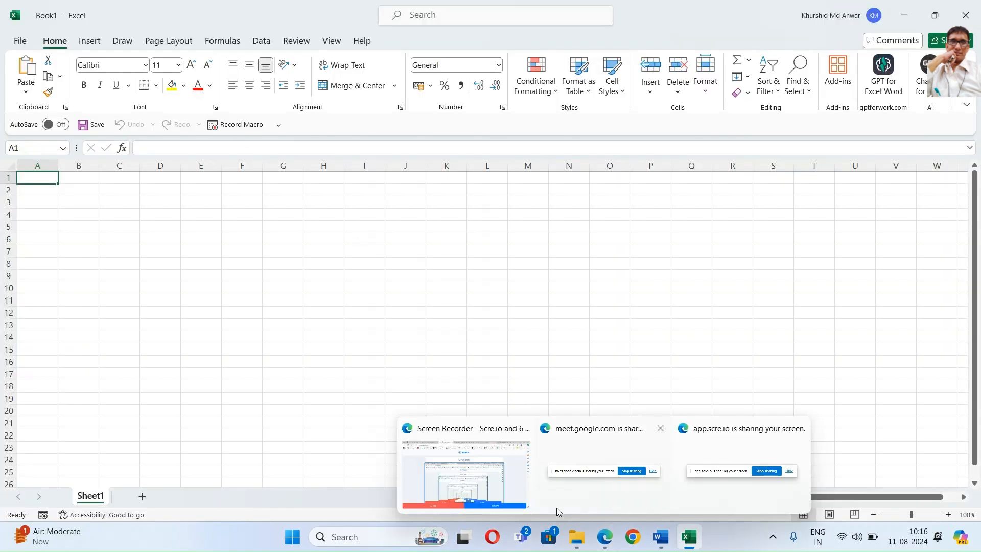
{"action": "left_click", "coordinate": [603, 532]}
{"action": "mouse_move", "coordinate": [602, 528]}
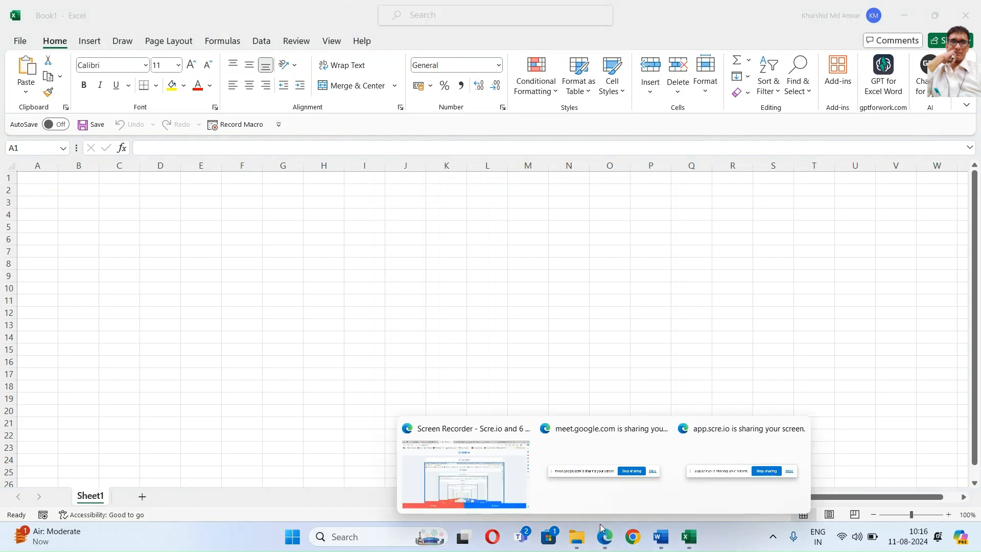
{"action": "left_click", "coordinate": [499, 480]}
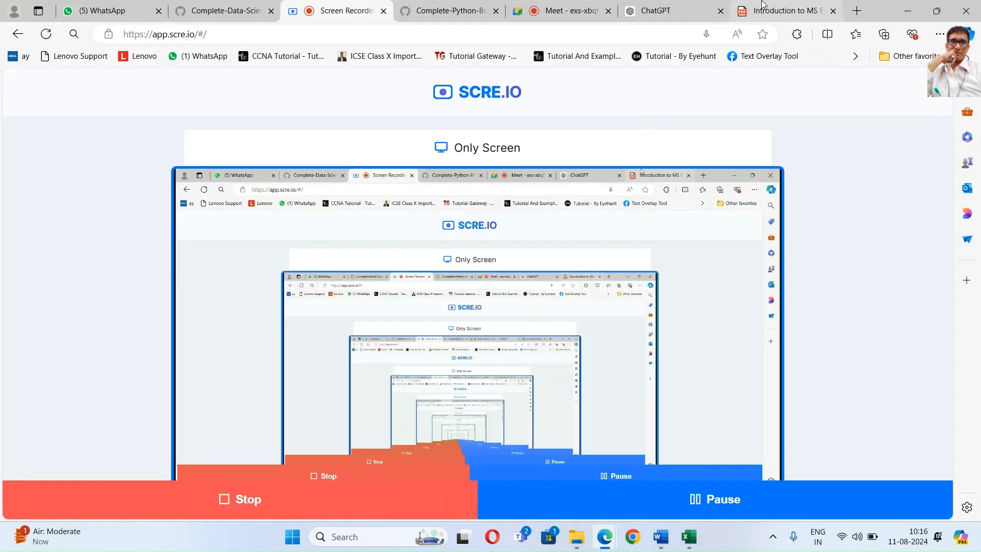
{"action": "left_click", "coordinate": [763, 3]}
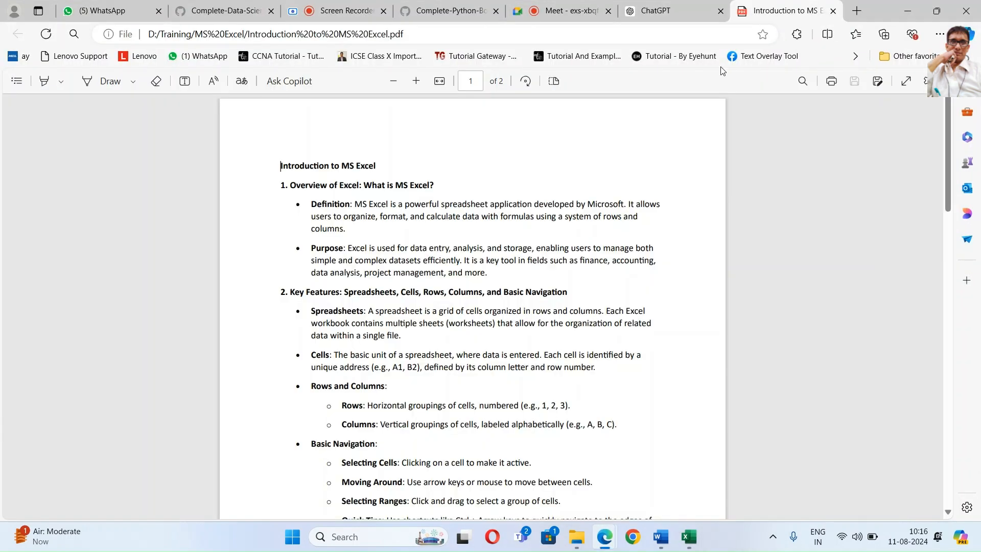
Step: In the PDF's Definition bullet, underline "spreadsheet" and put brackets around "Microsoft" with the pen
{"action": "left_click", "coordinate": [417, 81]}
{"action": "left_click", "coordinate": [416, 82]}
{"action": "left_click", "coordinate": [417, 81]}
{"action": "scroll", "coordinate": [455, 253], "scroll_direction": "down", "scroll_amount": 1}
{"action": "scroll", "coordinate": [457, 246], "scroll_direction": "down", "scroll_amount": 1}
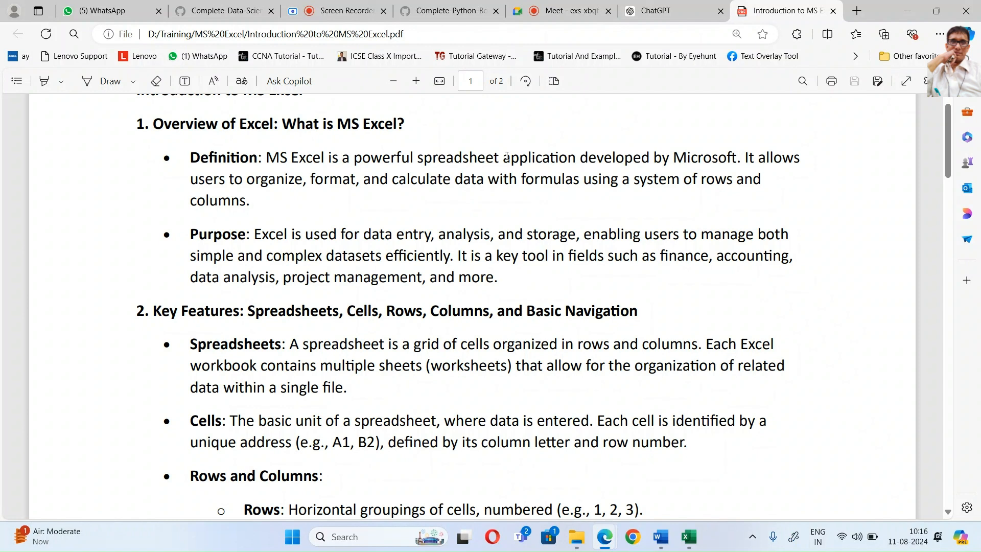
{"action": "key", "text": "alt+d"}
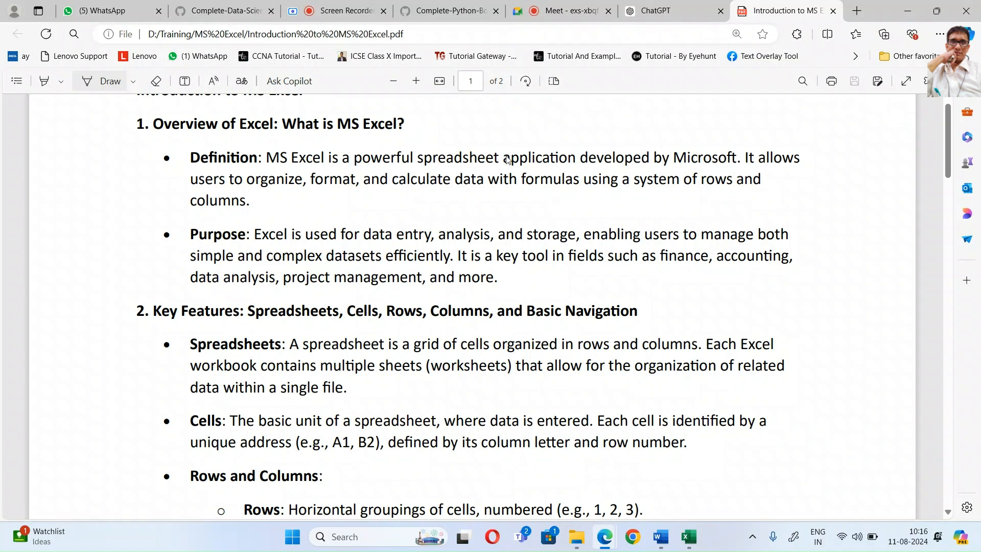
{"action": "left_click_drag", "start_coordinate": [420, 167], "coordinate": [491, 164]}
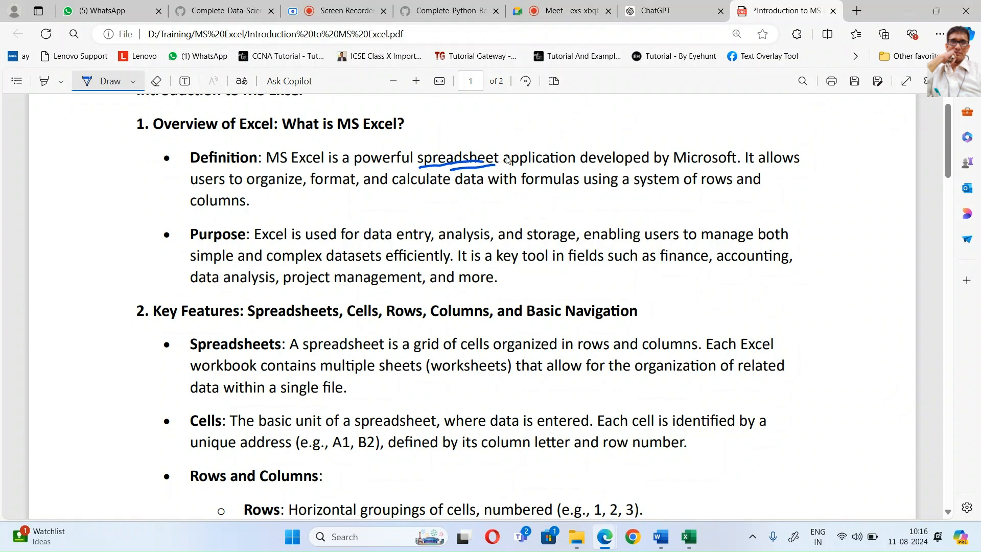
{"action": "left_click_drag", "start_coordinate": [674, 145], "coordinate": [667, 167]}
{"action": "left_click_drag", "start_coordinate": [736, 142], "coordinate": [731, 165]}
Step: Mark "data entry" and "analysis" in the Purpose bullet with the pen and tick off the Purpose and Definition bullets
{"action": "mouse_move", "coordinate": [403, 219]}
{"action": "left_mouse_down"}
{"action": "mouse_move", "coordinate": [362, 236]}
{"action": "mouse_move", "coordinate": [414, 244]}
{"action": "mouse_move", "coordinate": [435, 229]}
{"action": "mouse_move", "coordinate": [409, 218]}
{"action": "mouse_move", "coordinate": [482, 238]}
{"action": "left_mouse_up"}
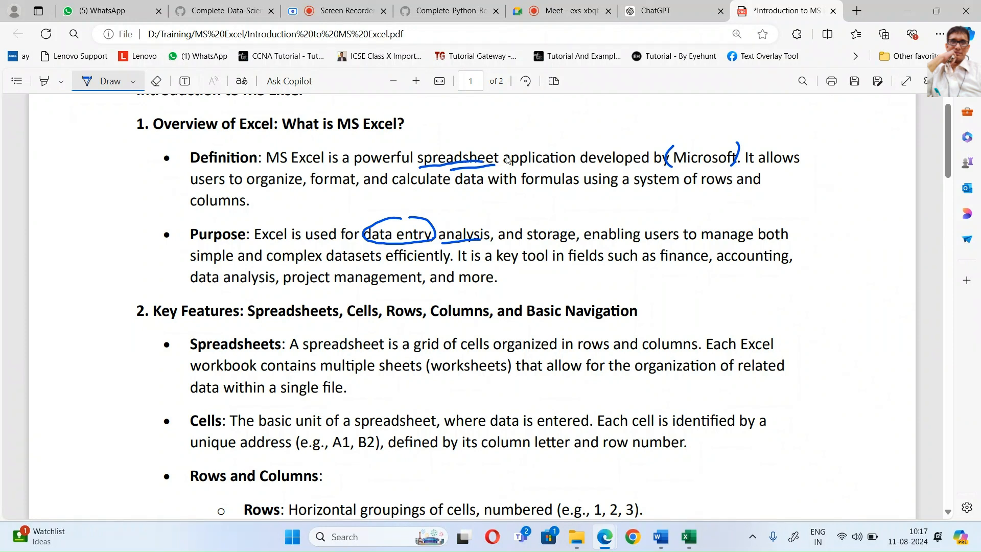
{"action": "left_click_drag", "start_coordinate": [144, 237], "coordinate": [172, 222]}
{"action": "left_click_drag", "start_coordinate": [119, 169], "coordinate": [174, 141]}
Step: Switch to the Excel workbook and select columns A, B and C one at a time, followed by row 1
{"action": "scroll", "coordinate": [507, 160], "scroll_direction": "down", "scroll_amount": 3}
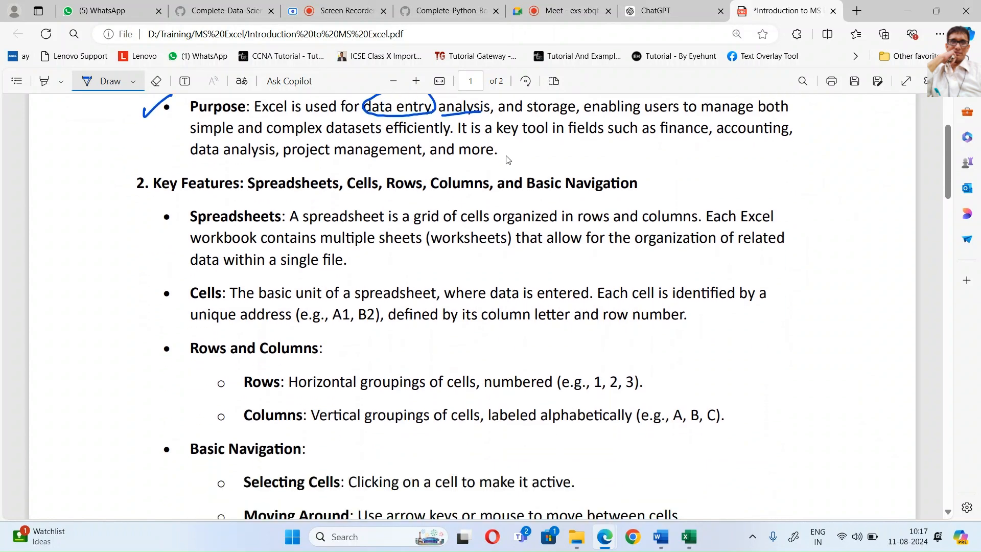
{"action": "scroll", "coordinate": [508, 160], "scroll_direction": "down", "scroll_amount": 1}
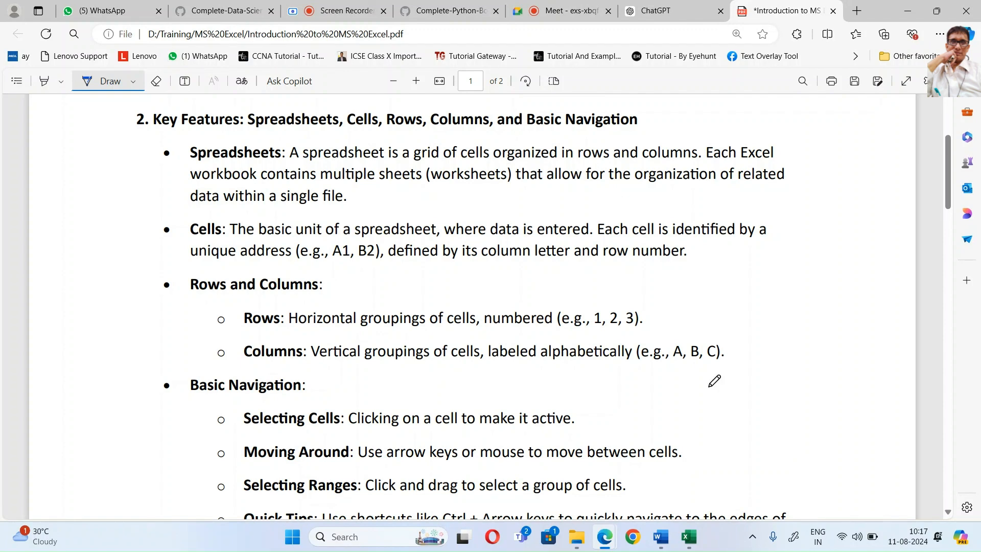
{"action": "left_click", "coordinate": [698, 543]}
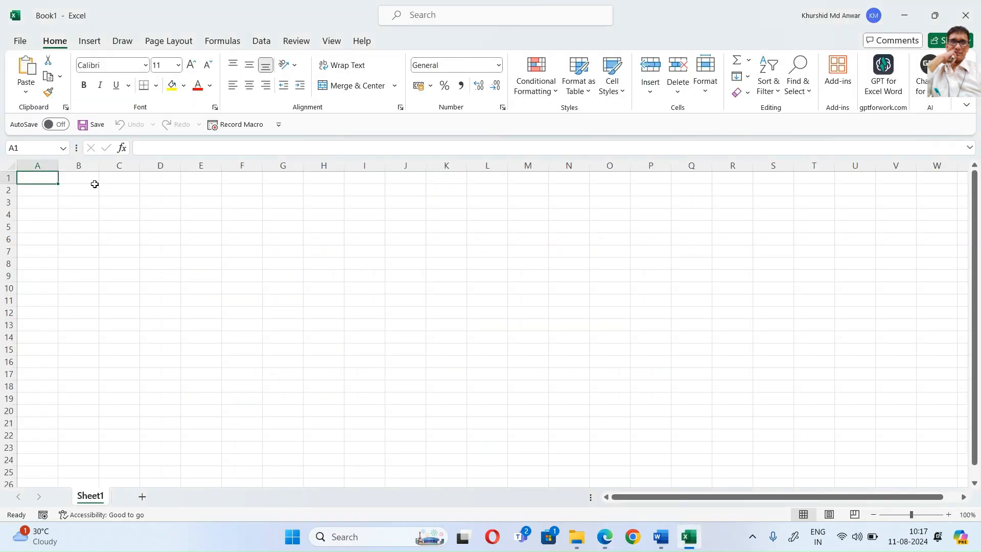
{"action": "left_click", "coordinate": [38, 165]}
{"action": "left_click", "coordinate": [78, 165]}
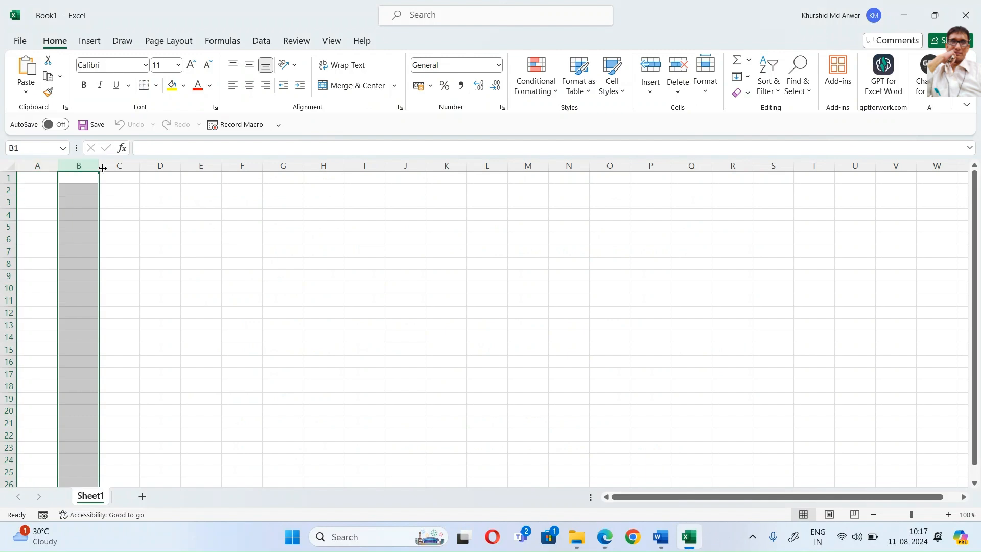
{"action": "left_click", "coordinate": [117, 165]}
{"action": "left_click", "coordinate": [9, 178]}
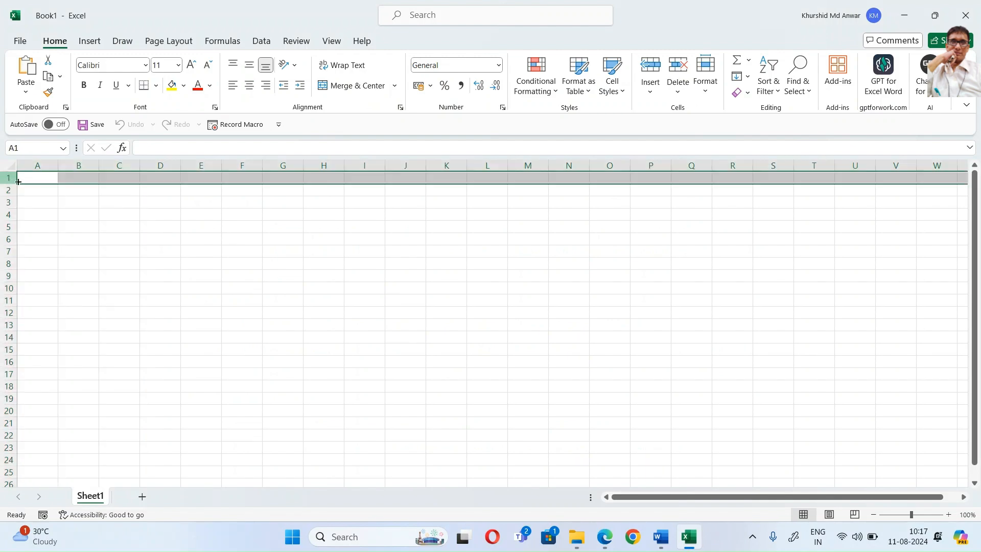
Step: Add a second worksheet to the Excel workbook and return to Sheet1
{"action": "key", "text": "alt+Tab"}
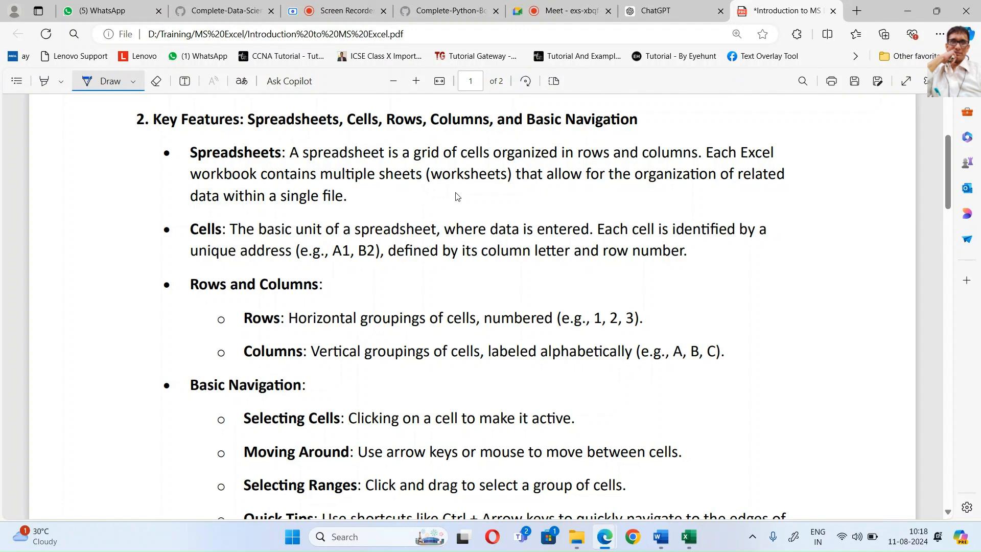
{"action": "left_click", "coordinate": [689, 537]}
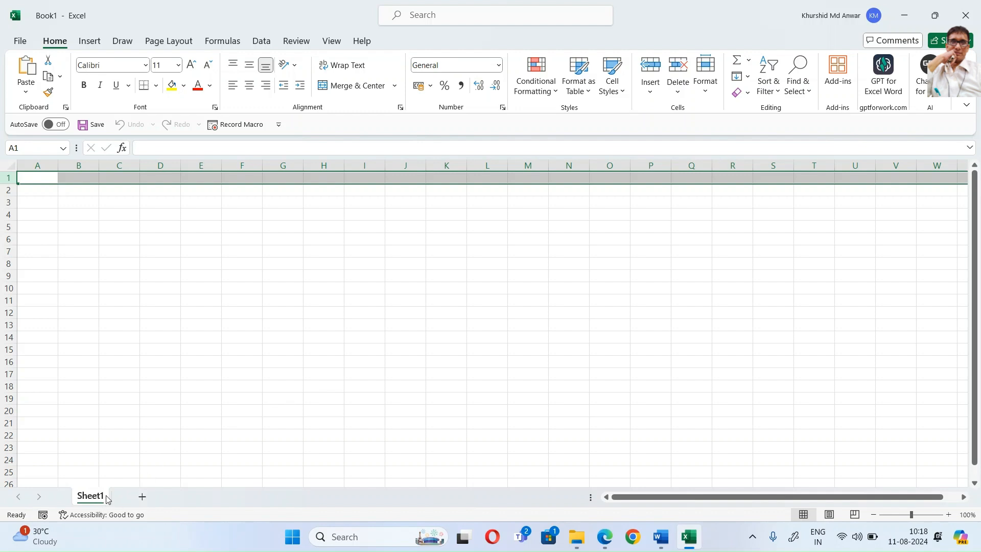
{"action": "left_click", "coordinate": [143, 498]}
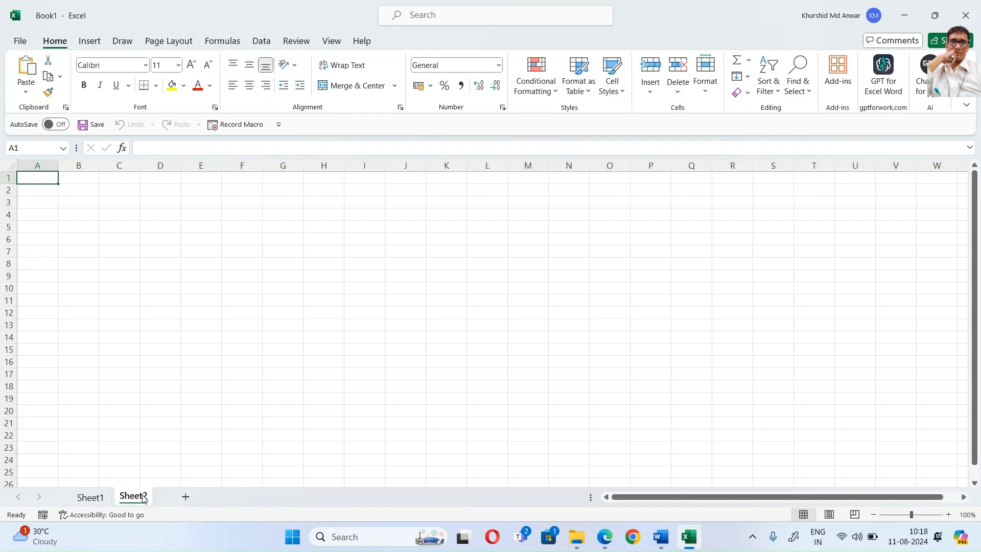
{"action": "left_click", "coordinate": [92, 498]}
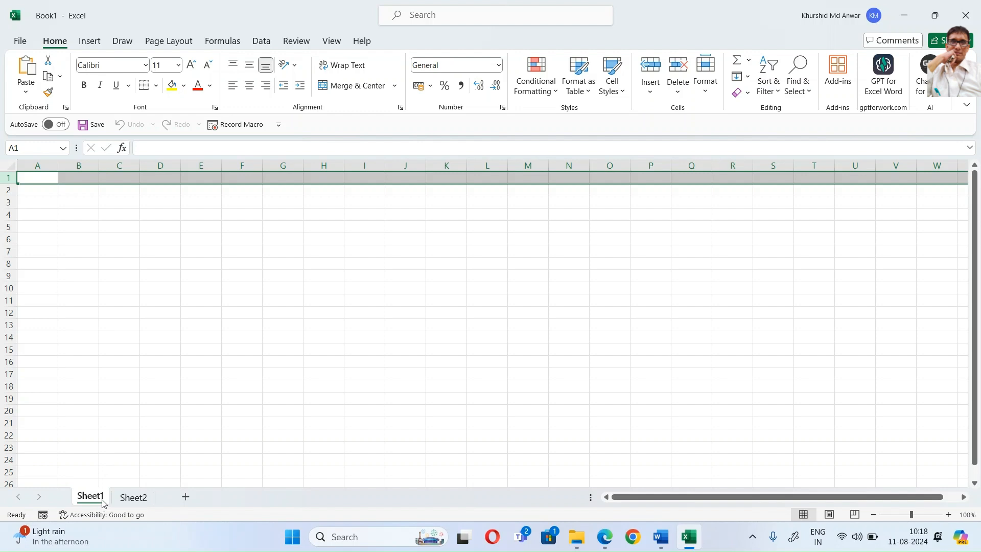
Step: Switch to the PDF in Edge and handwrite "A → 2 R", a circled "A1" and "A2" beside the Rows and Columns heading
{"action": "mouse_move", "coordinate": [632, 543]}
{"action": "mouse_move", "coordinate": [583, 534]}
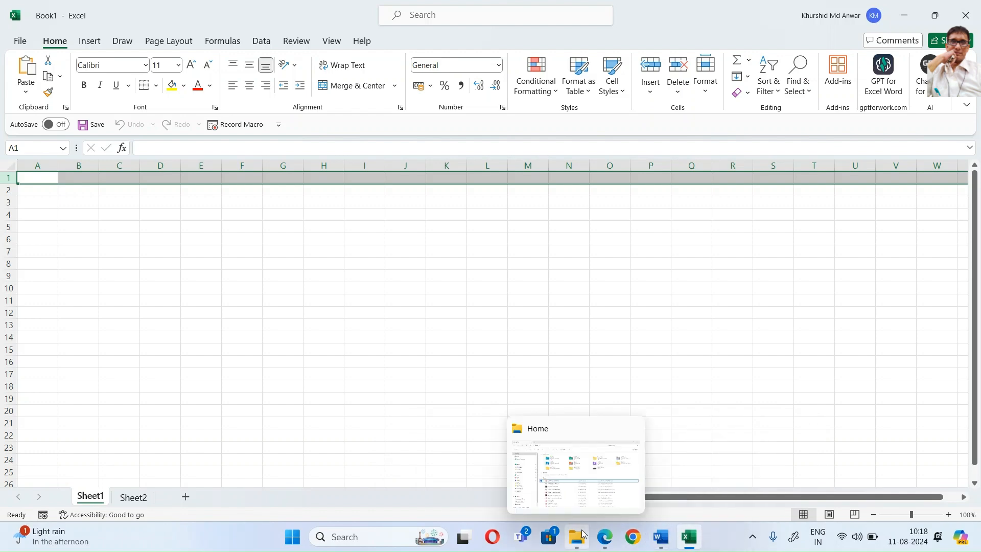
{"action": "left_click", "coordinate": [605, 536]}
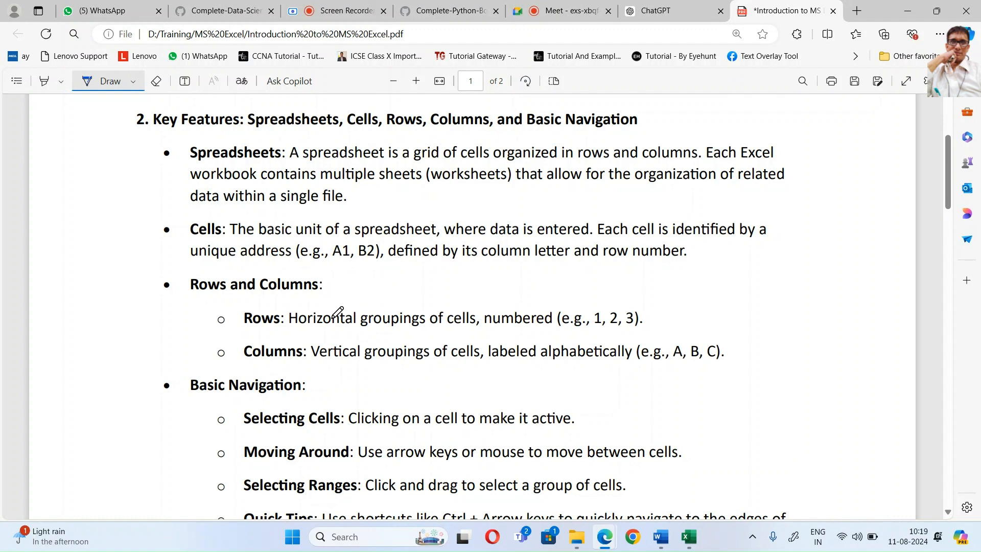
{"action": "mouse_move", "coordinate": [346, 286]}
{"action": "left_mouse_down"}
{"action": "mouse_move", "coordinate": [350, 275]}
{"action": "mouse_move", "coordinate": [360, 285]}
{"action": "mouse_move", "coordinate": [383, 274]}
{"action": "mouse_move", "coordinate": [447, 281]}
{"action": "left_mouse_up"}
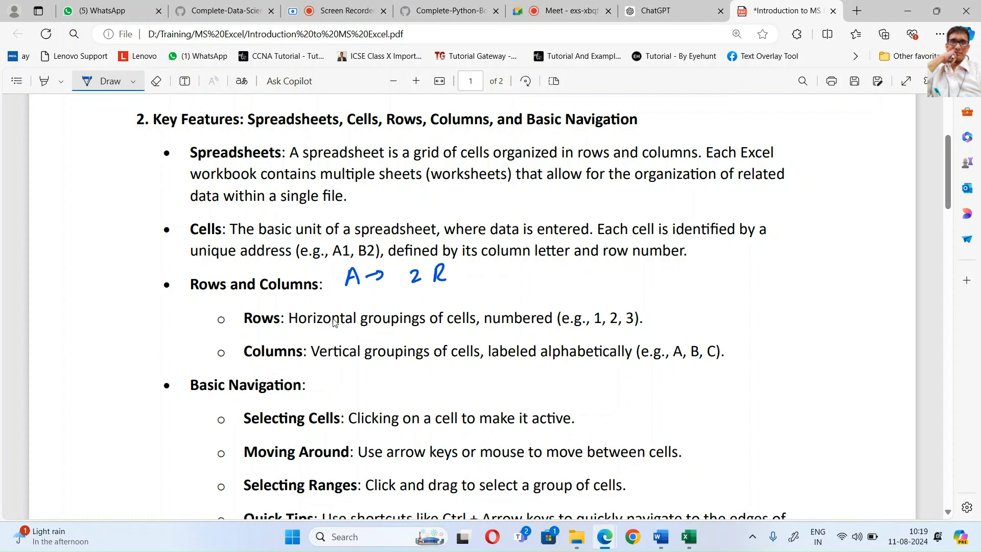
{"action": "left_click_drag", "start_coordinate": [534, 267], "coordinate": [528, 285]}
{"action": "left_click_drag", "start_coordinate": [534, 267], "coordinate": [539, 284]}
{"action": "mouse_move", "coordinate": [530, 279]}
{"action": "left_mouse_down"}
{"action": "mouse_move", "coordinate": [553, 280]}
{"action": "mouse_move", "coordinate": [553, 291]}
{"action": "mouse_move", "coordinate": [573, 279]}
{"action": "mouse_move", "coordinate": [550, 259]}
{"action": "left_mouse_up"}
{"action": "mouse_move", "coordinate": [614, 267]}
{"action": "left_mouse_down"}
{"action": "mouse_move", "coordinate": [603, 285]}
{"action": "mouse_move", "coordinate": [616, 285]}
{"action": "left_mouse_up"}
{"action": "mouse_move", "coordinate": [623, 277]}
{"action": "left_mouse_down"}
{"action": "mouse_move", "coordinate": [631, 274]}
{"action": "mouse_move", "coordinate": [628, 286]}
{"action": "left_mouse_up"}
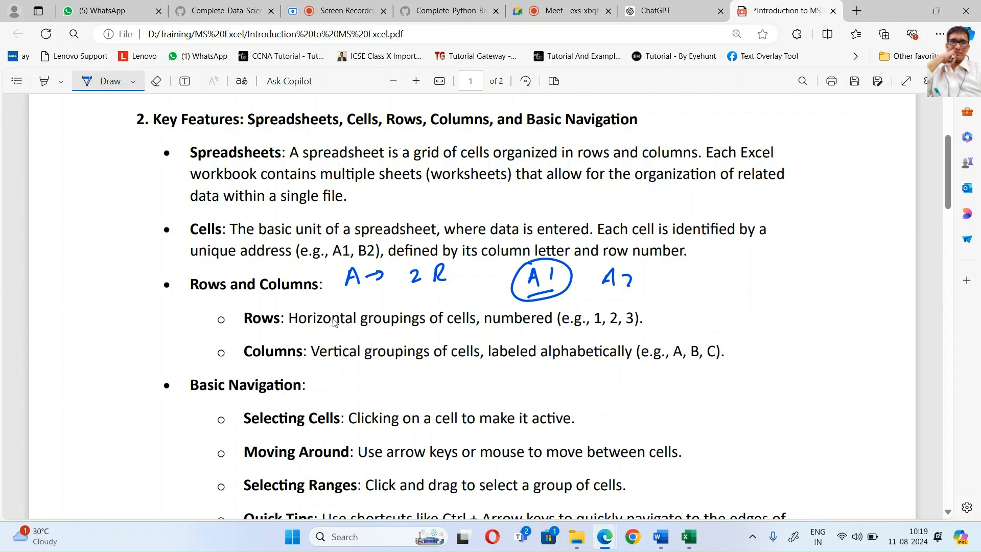
Step: Glance at the Excel sheet, return to the PDF in Edge and read on through the Basic Navigation section
{"action": "key", "text": "alt+Tab"}
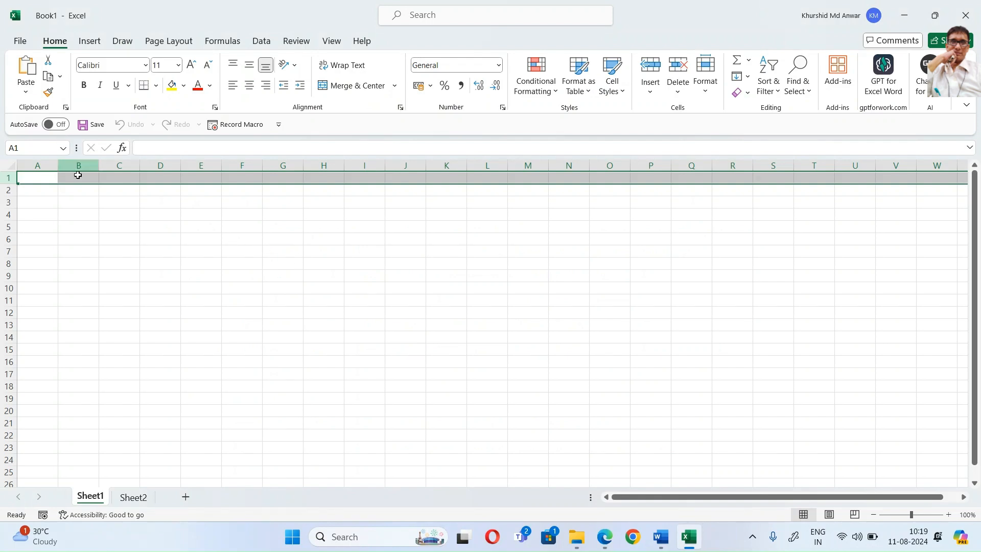
{"action": "key", "text": "alt+Tab"}
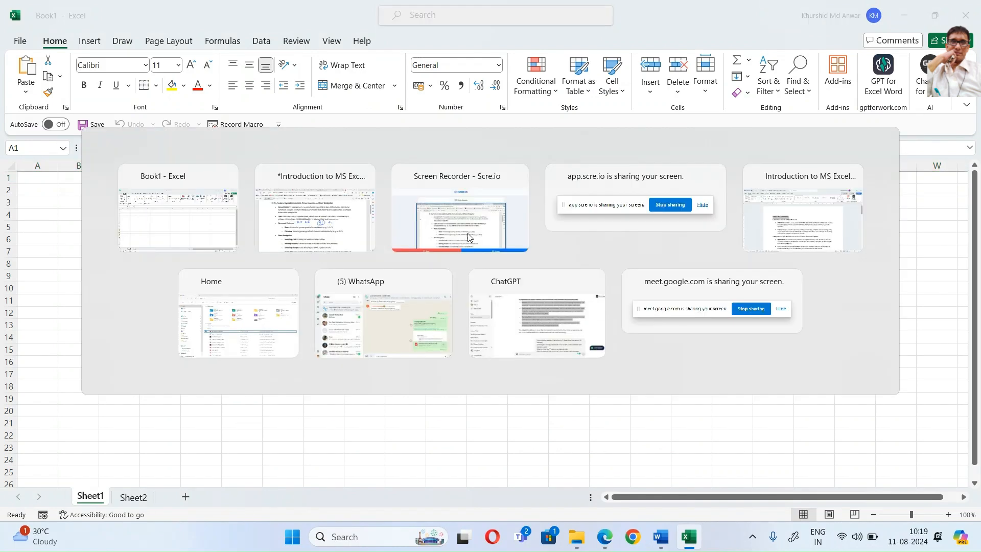
{"action": "scroll", "coordinate": [475, 323], "scroll_direction": "down", "scroll_amount": 1}
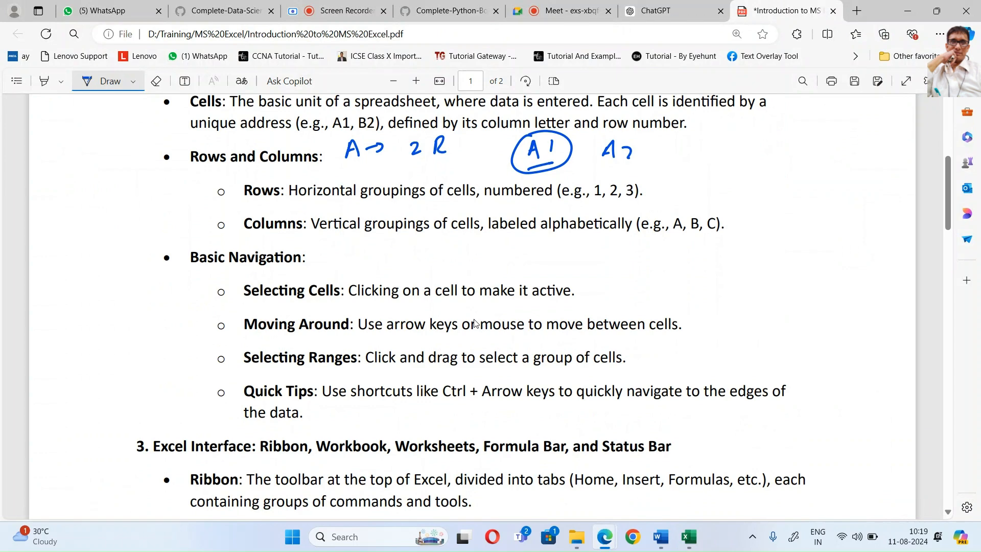
{"action": "scroll", "coordinate": [474, 323], "scroll_direction": "down", "scroll_amount": 1}
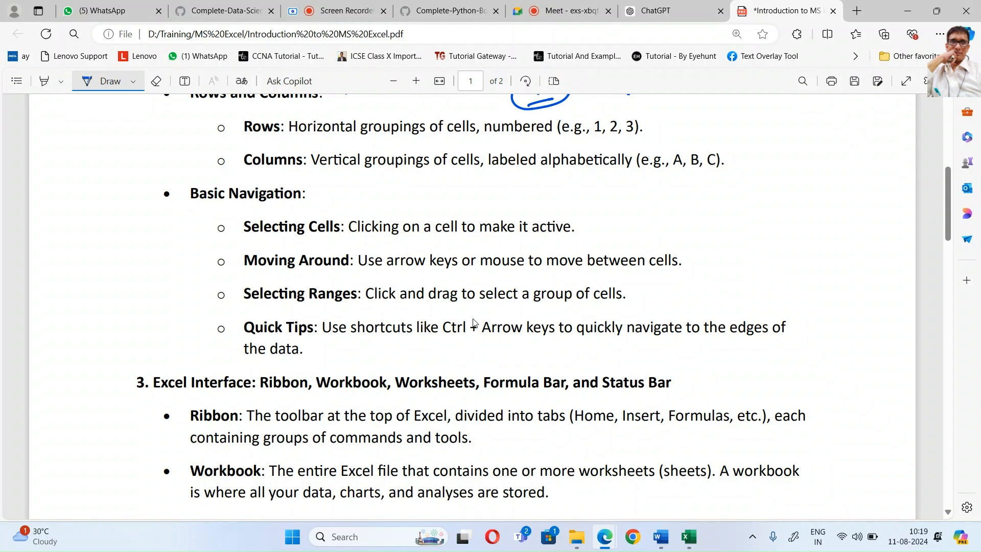
Step: Switch to the Excel workbook, select cell J9 and zoom Sheet1 in to 150%
{"action": "key", "text": "alt+Tab"}
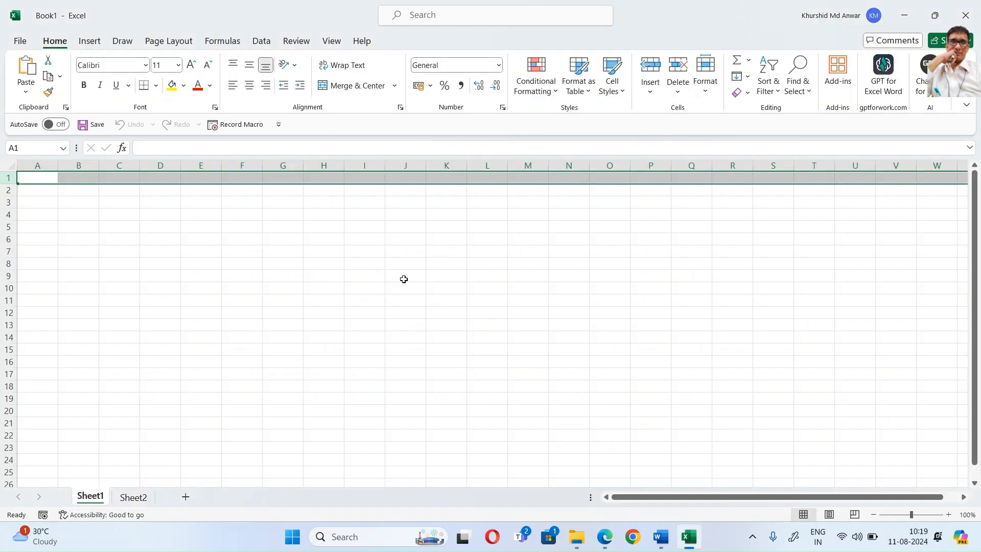
{"action": "left_click", "coordinate": [404, 279]}
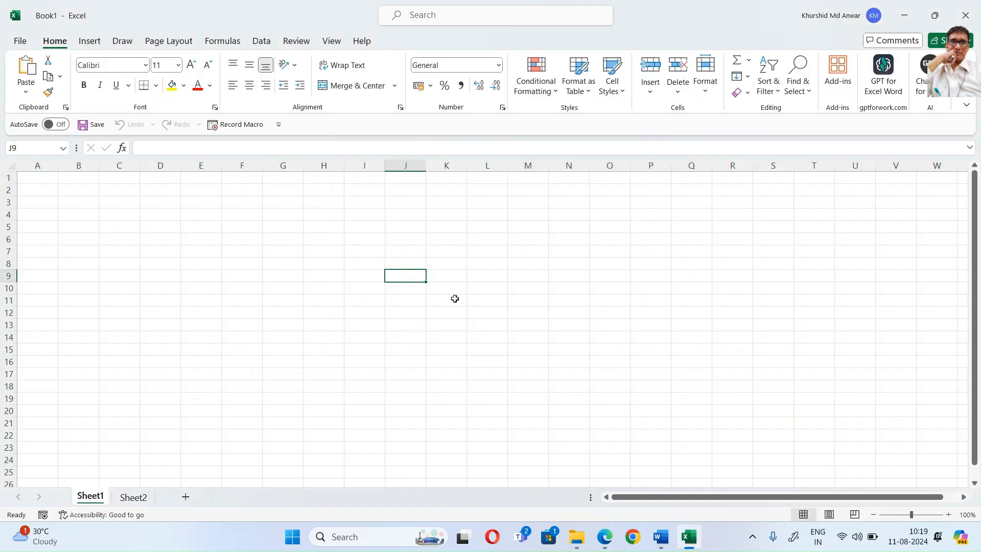
{"action": "left_click", "coordinate": [948, 516]}
{"action": "left_click", "coordinate": [949, 516]}
{"action": "left_click", "coordinate": [948, 516]}
{"action": "left_click", "coordinate": [948, 516]}
{"action": "left_click", "coordinate": [948, 517]}
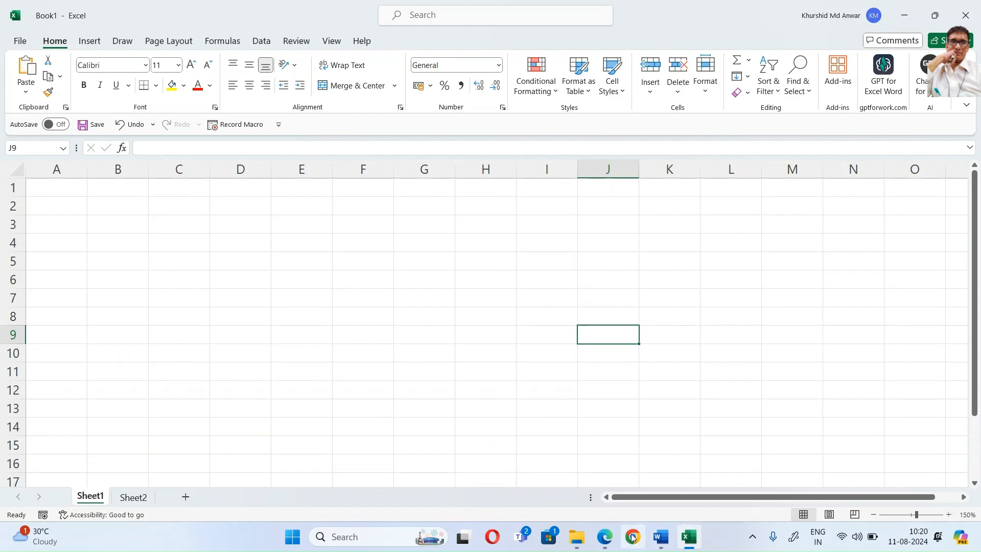
Step: Glance at the PDF notes, return to Excel and select cell H4, highlighting its address in the Name Box
{"action": "key", "text": "alt+Tab"}
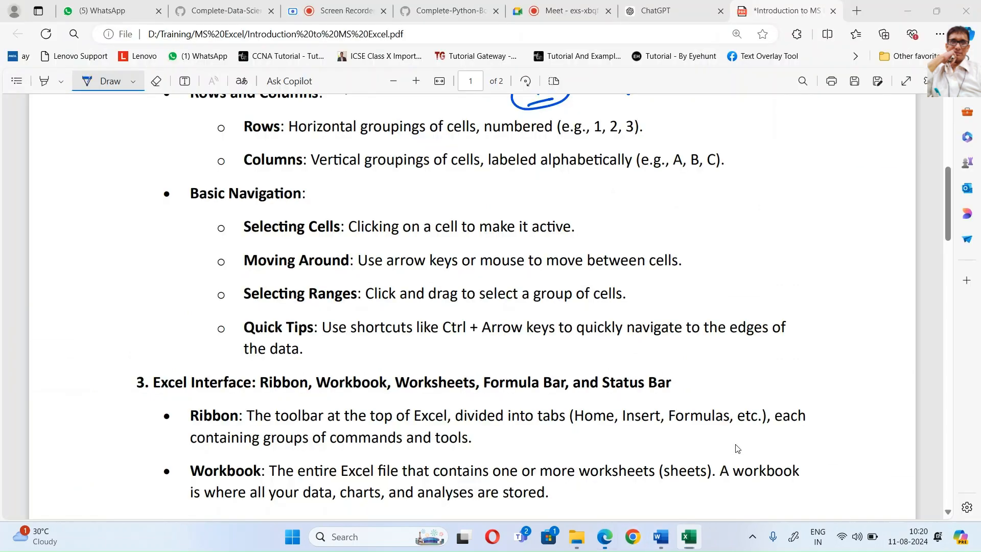
{"action": "key", "text": "alt+Tab"}
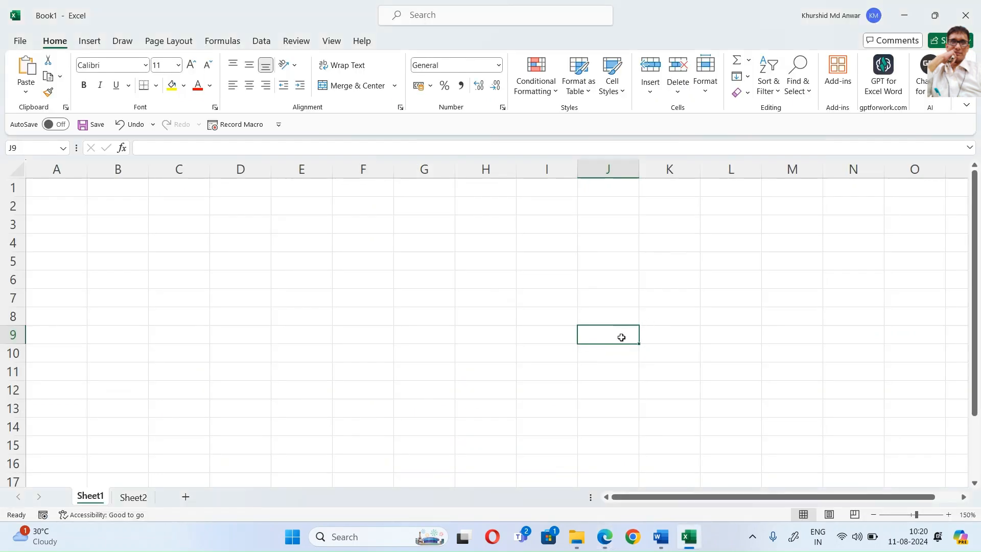
{"action": "left_click", "coordinate": [478, 240]}
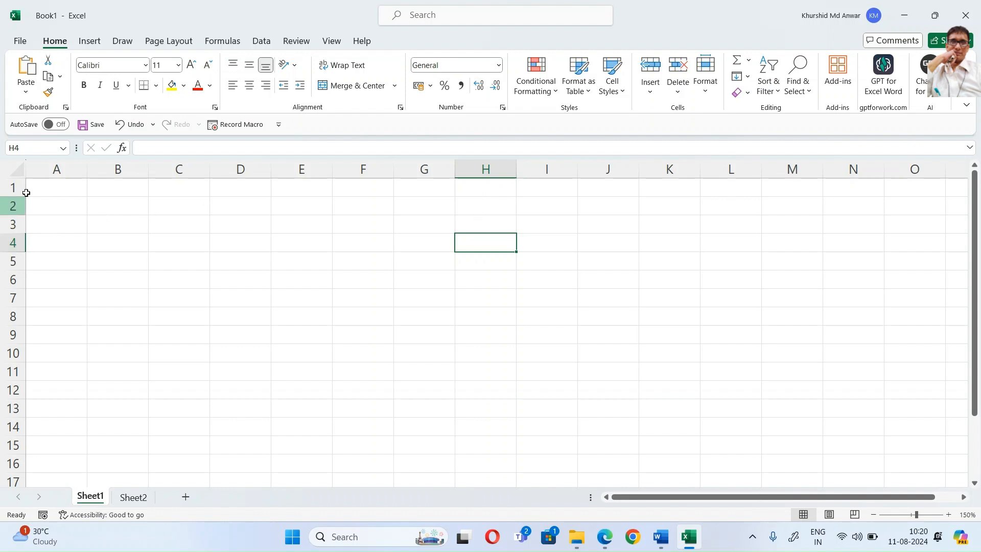
{"action": "left_click", "coordinate": [9, 146]}
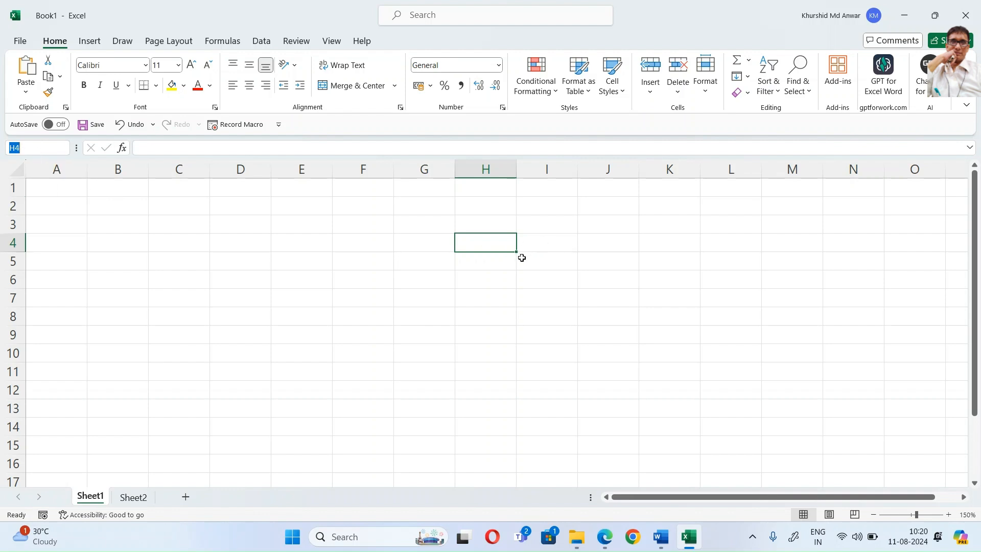
Step: Review the Basic Navigation notes in the PDF, return to Excel and select the range C2:C10
{"action": "key", "text": "alt+Tab"}
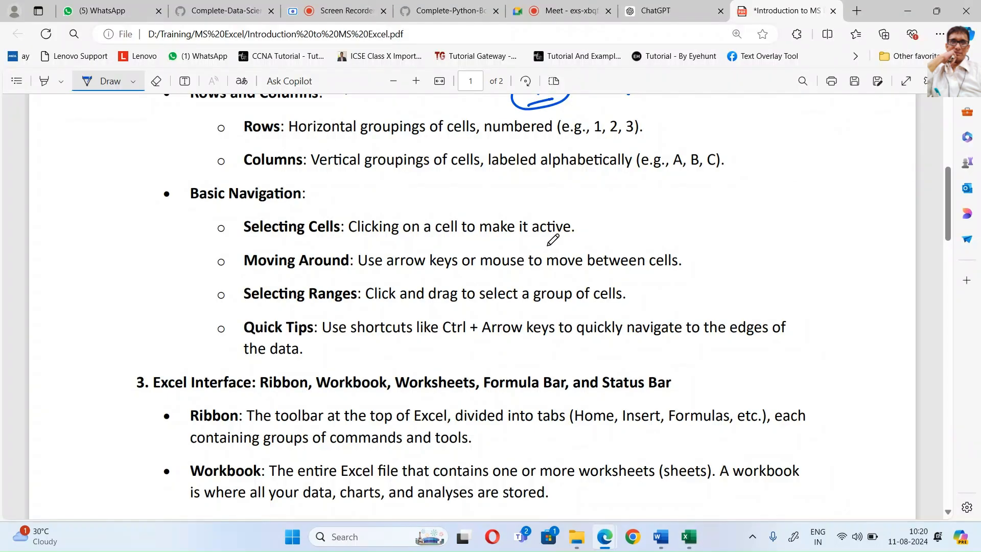
{"action": "scroll", "coordinate": [541, 214], "scroll_direction": "up", "scroll_amount": 2}
{"action": "scroll", "coordinate": [542, 215], "scroll_direction": "down", "scroll_amount": 2}
{"action": "left_click", "coordinate": [688, 531]}
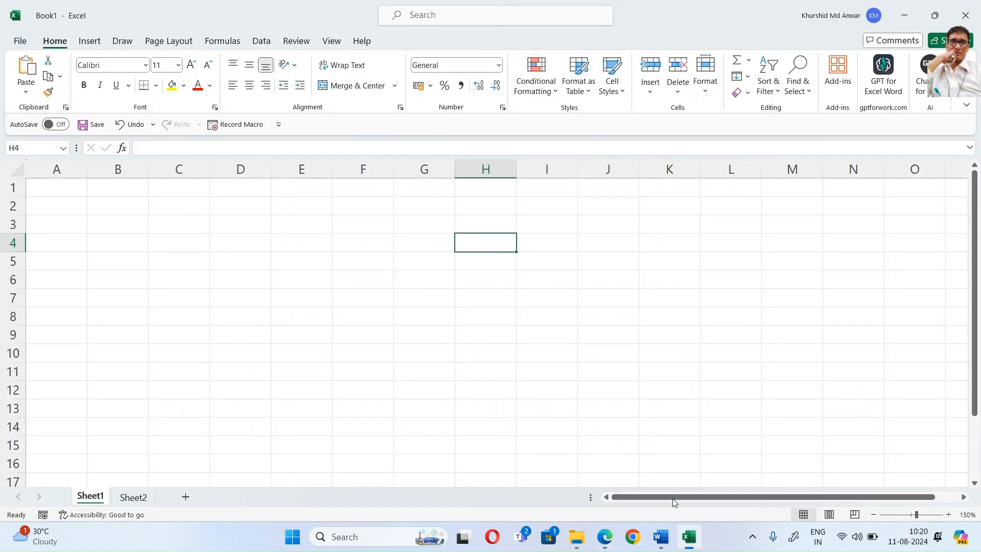
{"action": "left_click_drag", "start_coordinate": [177, 211], "coordinate": [175, 317]}
{"action": "left_click", "coordinate": [175, 319]}
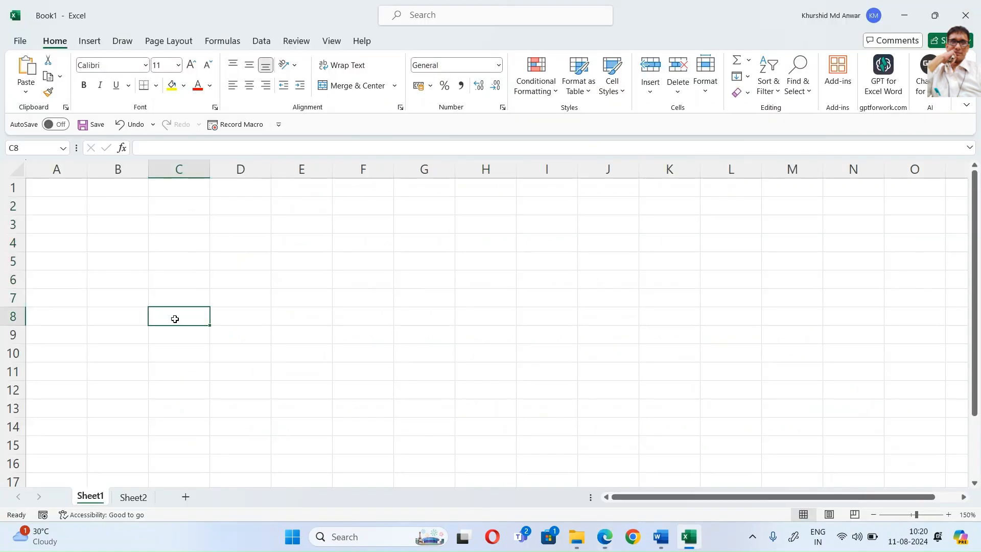
{"action": "left_click_drag", "start_coordinate": [180, 200], "coordinate": [163, 355]}
{"action": "left_click", "coordinate": [179, 353]}
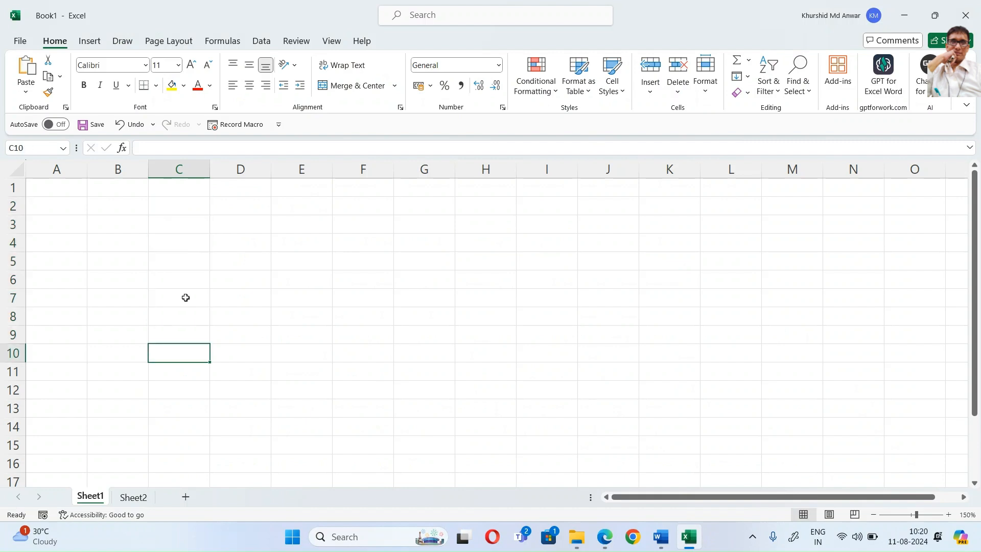
{"action": "left_click_drag", "start_coordinate": [181, 206], "coordinate": [180, 353]}
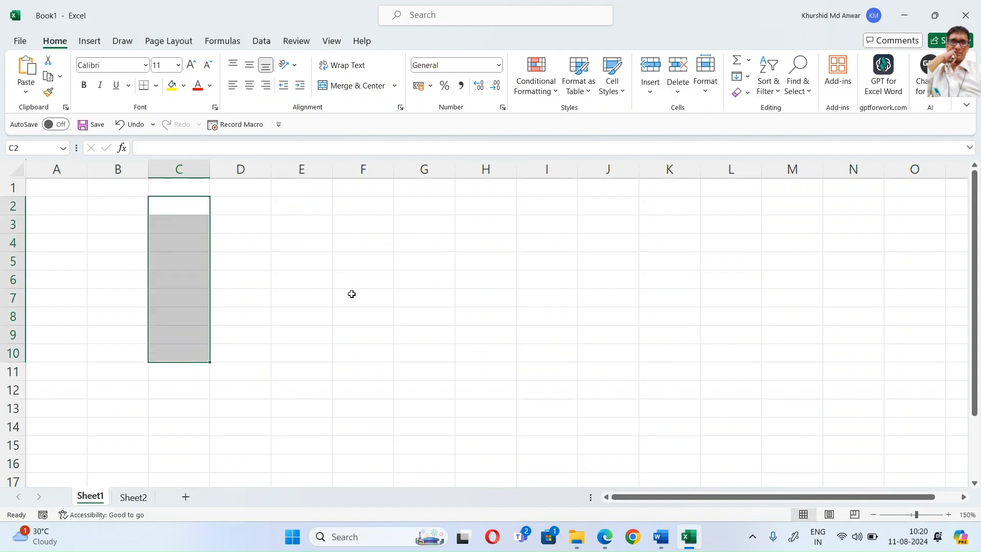
Step: After a glance at the PDF, go from D3 to the last row of column D in Excel and across to A1048576
{"action": "key", "text": "alt+Tab"}
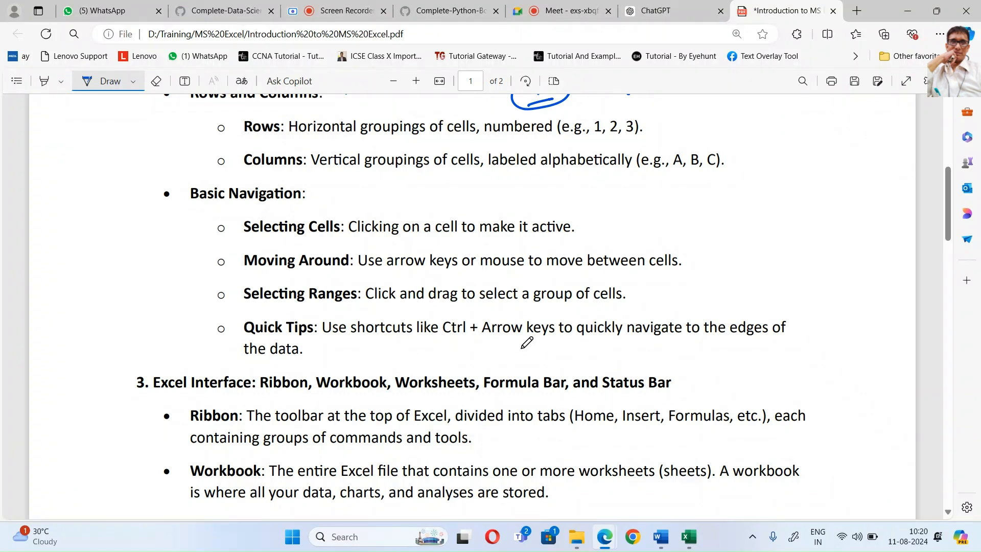
{"action": "key", "text": "alt+Tab"}
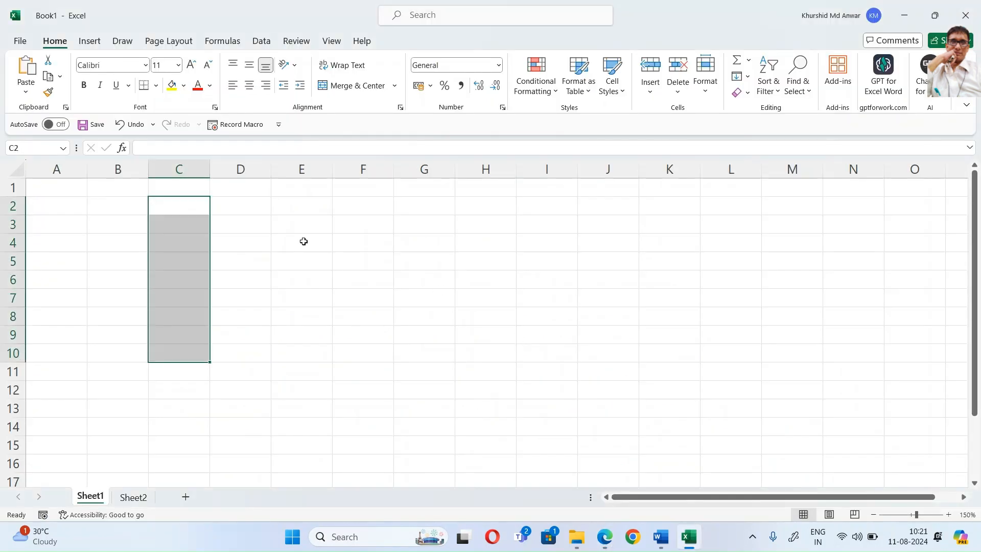
{"action": "left_click", "coordinate": [268, 220]}
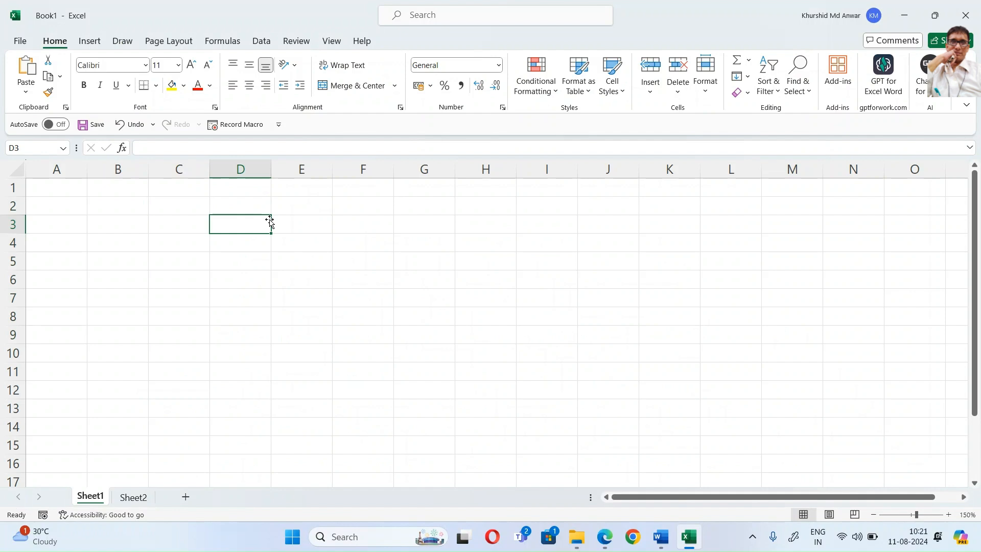
{"action": "key", "text": "ctrl+Down"}
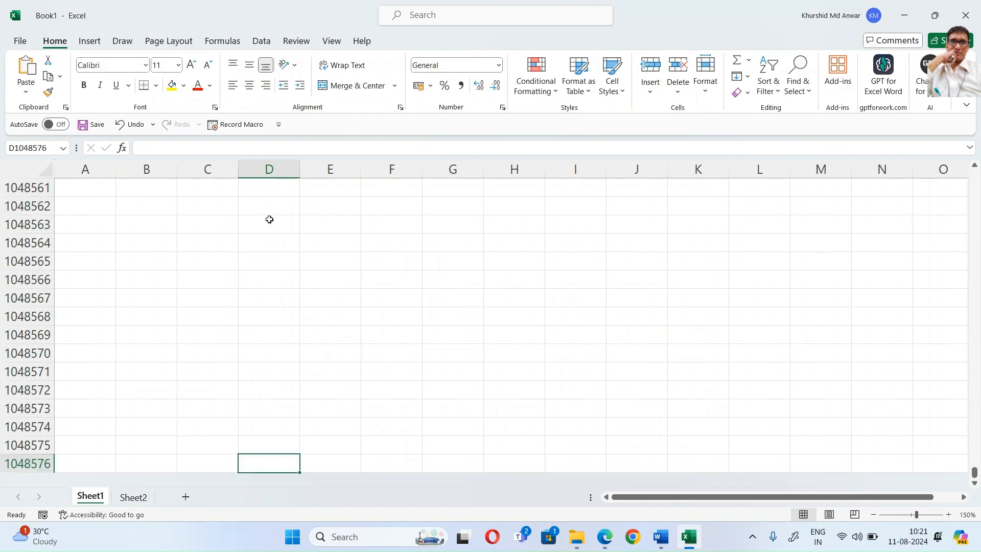
{"action": "key", "text": "Left"}
{"action": "key", "text": "Left"}
{"action": "key", "text": "Left"}
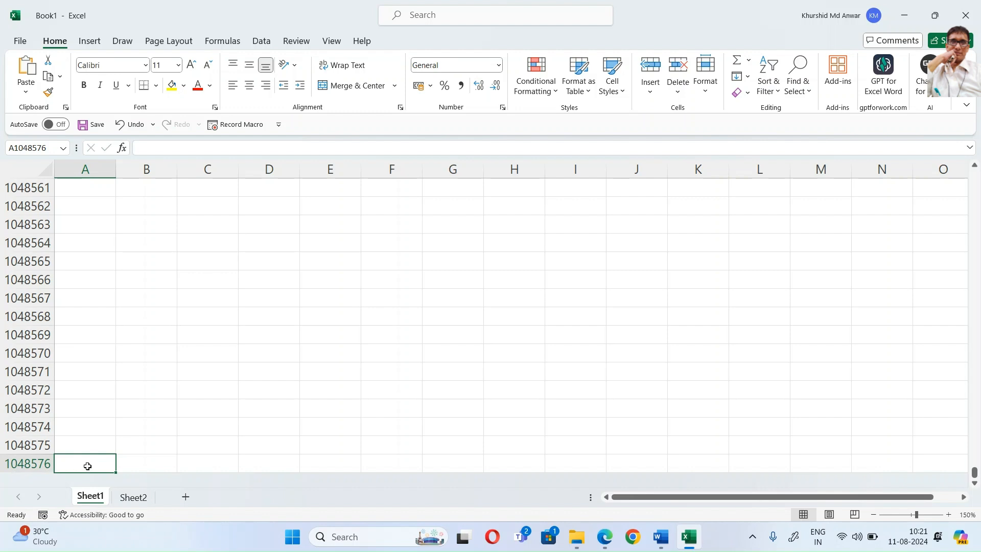
Step: Jump from the end of column A up to A1 and across to the last column, cell XFD1
{"action": "key", "text": "End"}
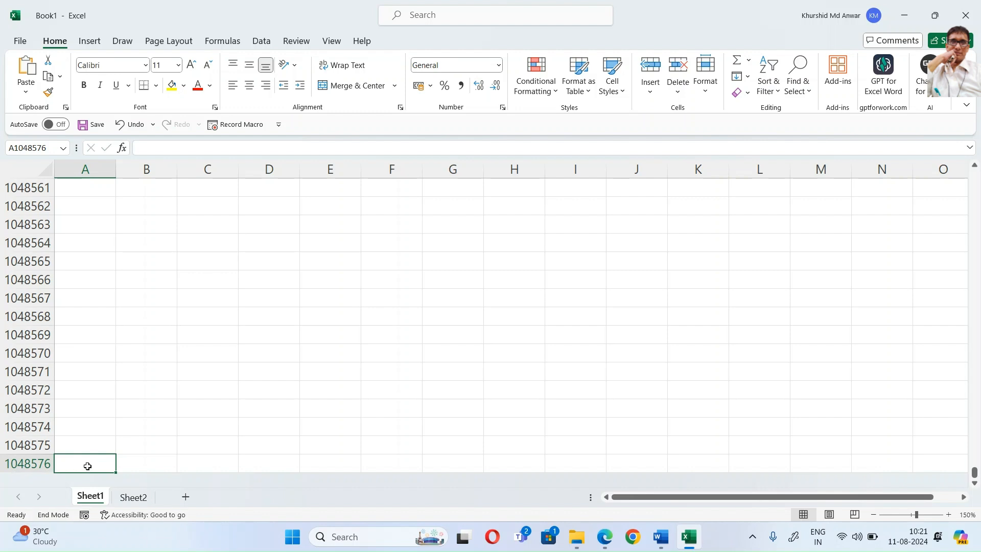
{"action": "key", "text": "Up"}
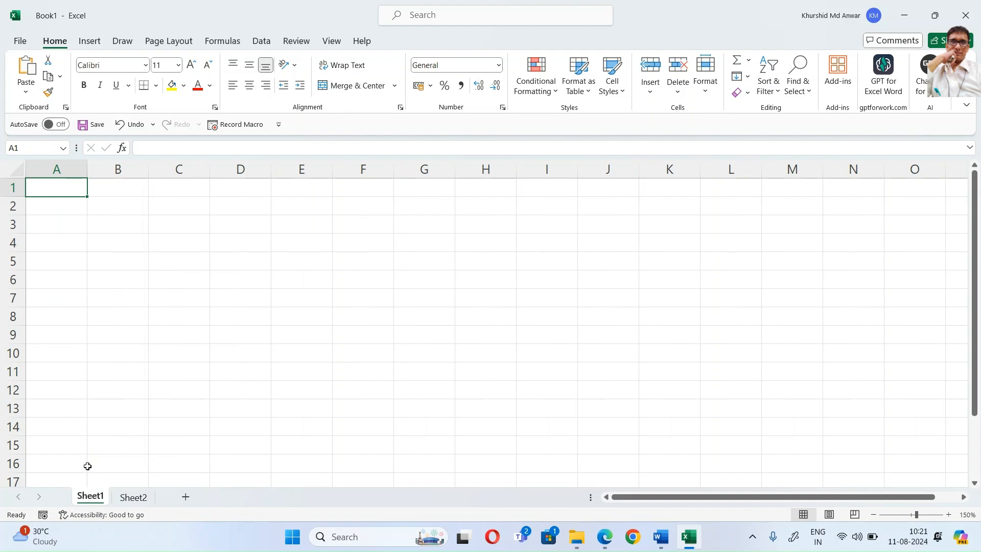
{"action": "key", "text": "End"}
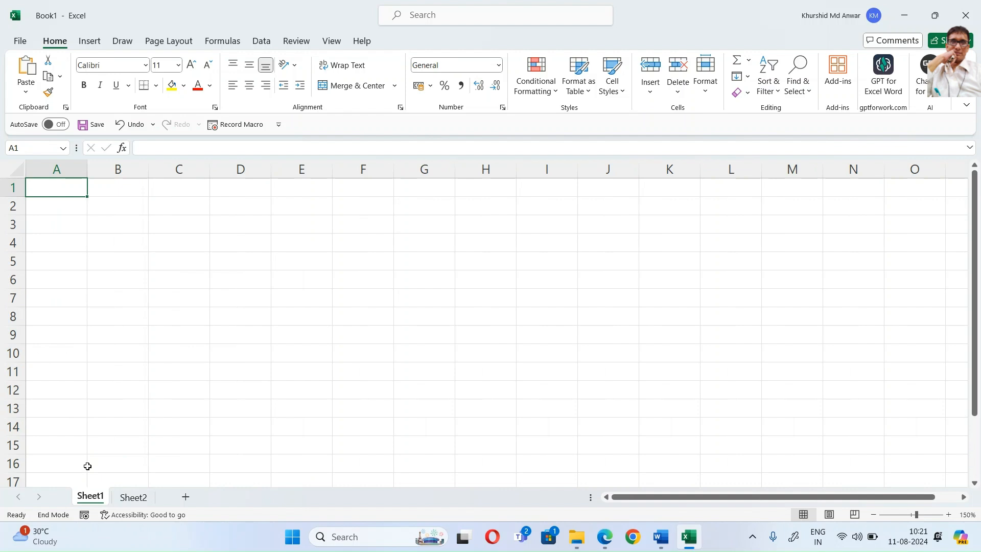
{"action": "key", "text": "Right"}
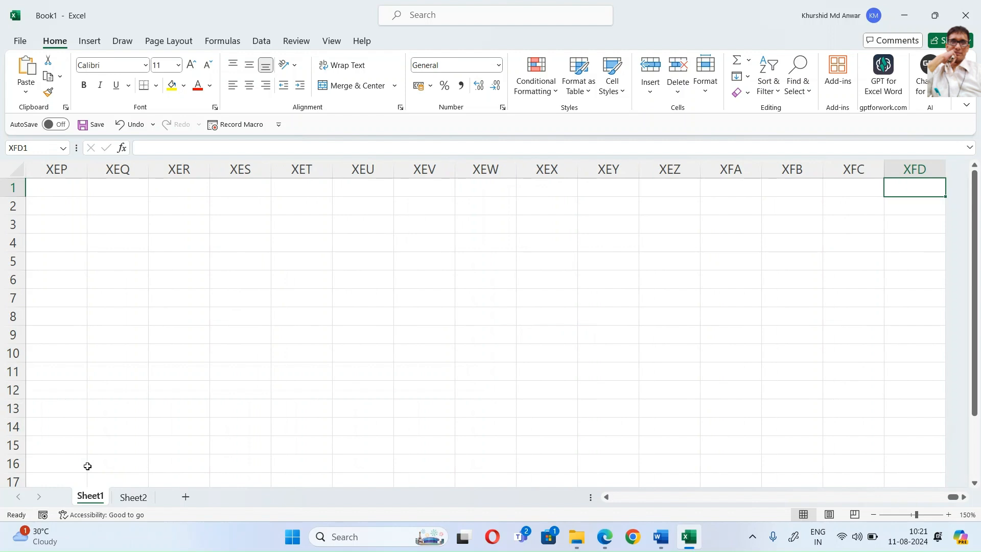
Step: Jump down to the sheet's last cell XFD1048576, back up to XFD1 and across to A1
{"action": "key", "text": "ctrl+Down"}
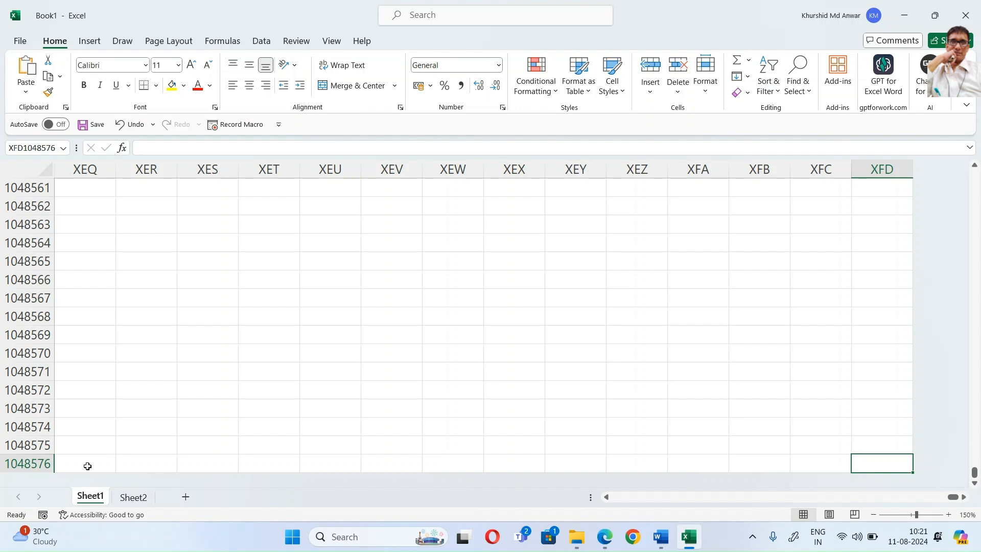
{"action": "key", "text": "ctrl+Up"}
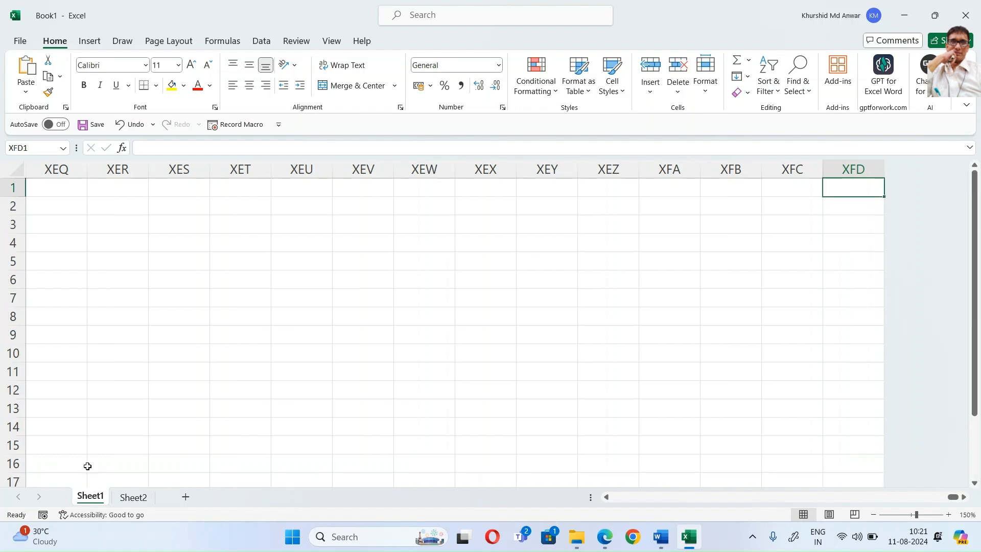
{"action": "key", "text": "ctrl+Left"}
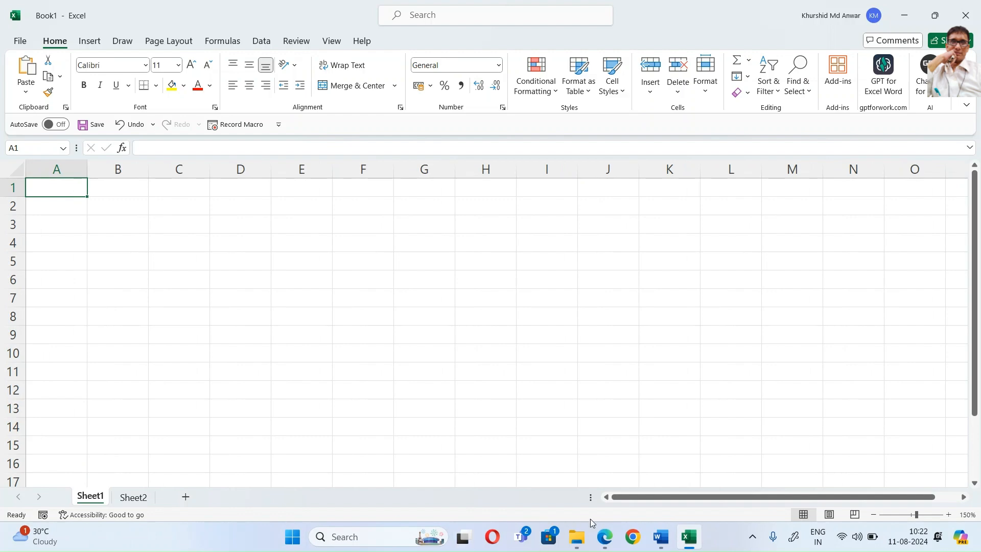
Step: Read the Excel Interface section of the PDF in Edge, and view the Insert, Draw and Home ribbon commands in Excel
{"action": "left_click", "coordinate": [605, 536]}
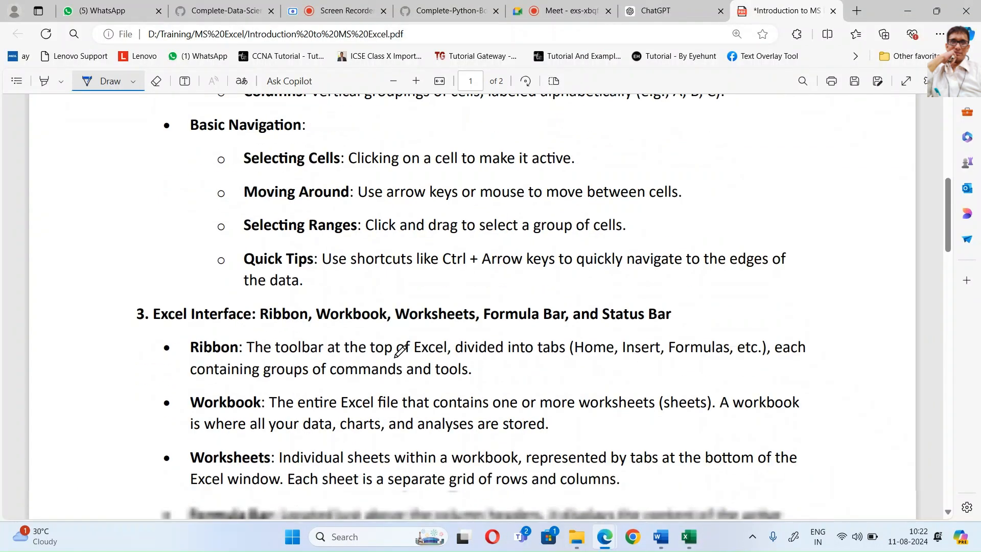
{"action": "scroll", "coordinate": [400, 350], "scroll_direction": "down", "scroll_amount": 3}
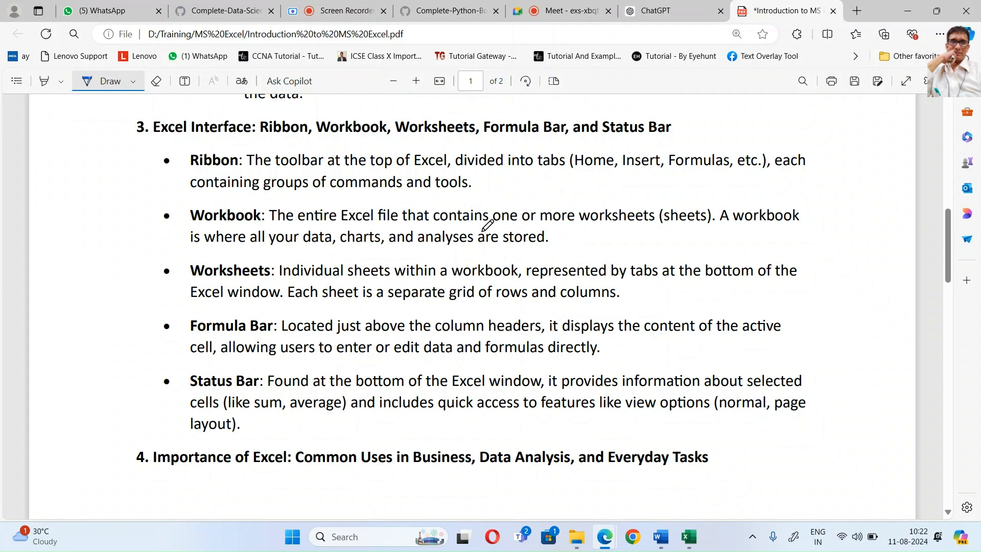
{"action": "key", "text": "alt+Tab"}
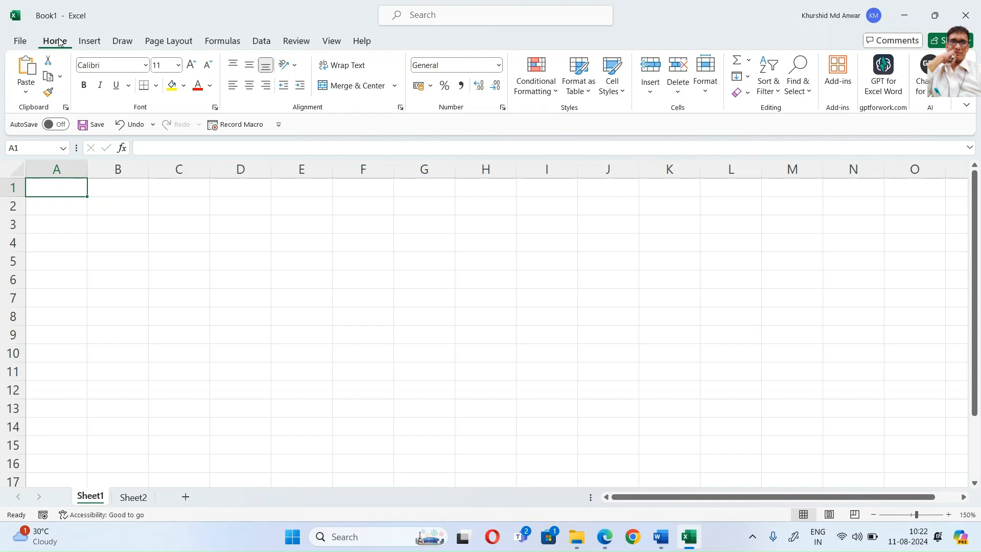
{"action": "left_click", "coordinate": [90, 43]}
{"action": "left_click", "coordinate": [123, 43]}
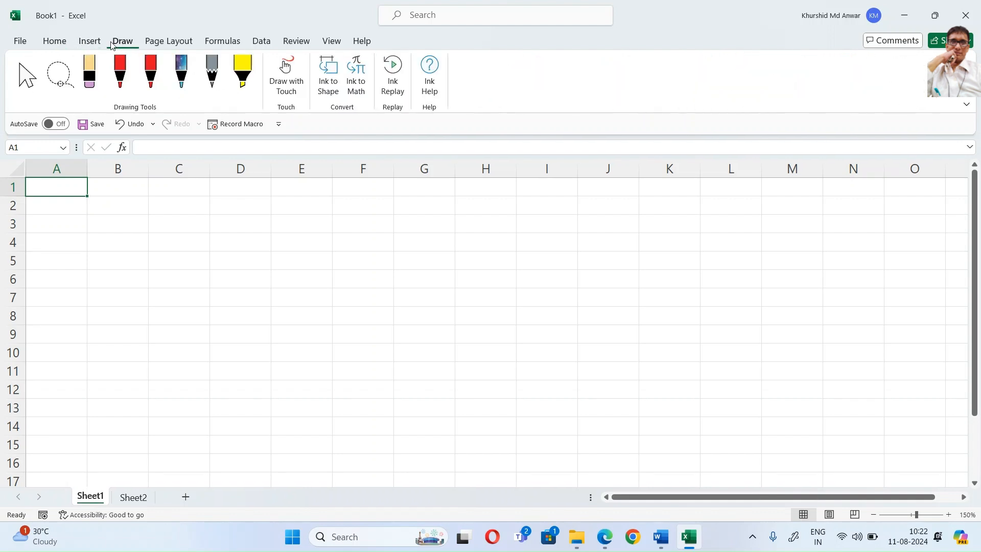
{"action": "left_click", "coordinate": [55, 43]}
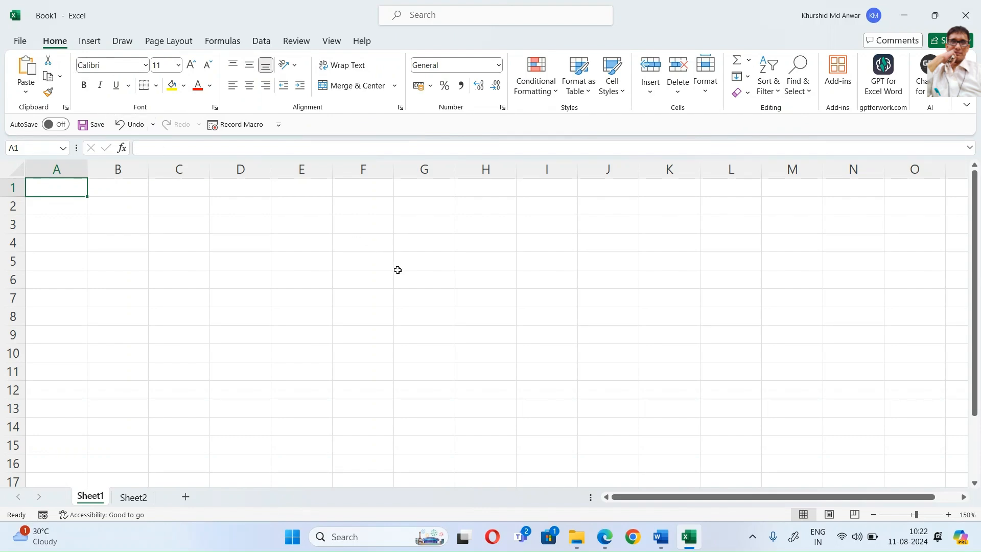
Step: Consult the Workbook and Worksheets notes in the PDF, add a third worksheet after Sheet2 in Excel and return to Sheet1
{"action": "key", "text": "alt+Tab"}
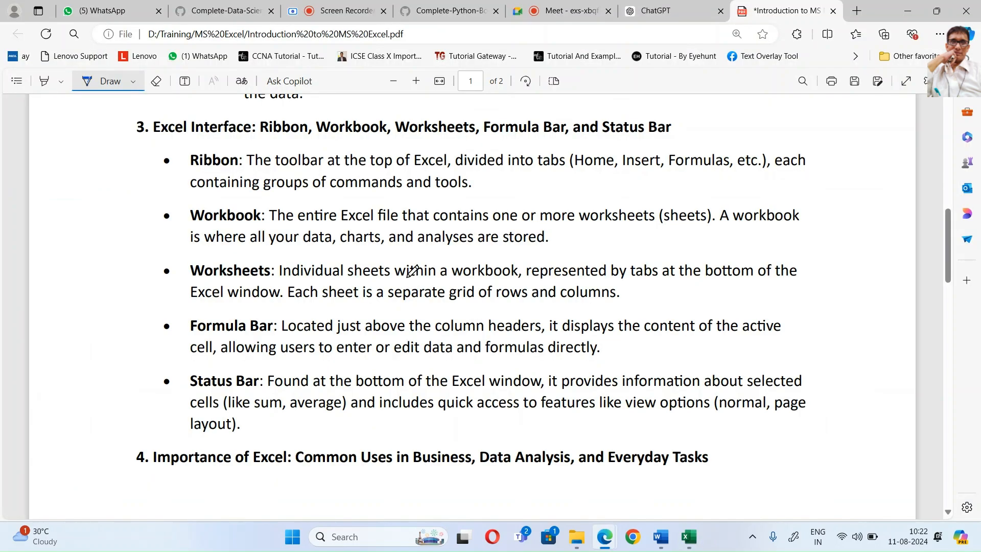
{"action": "key", "text": "alt+Tab"}
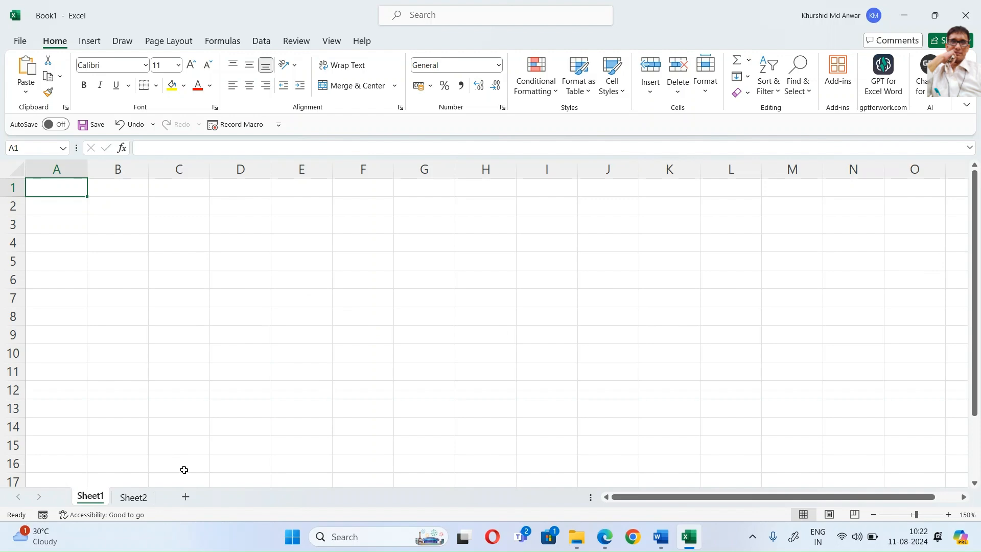
{"action": "key", "text": "alt+Tab"}
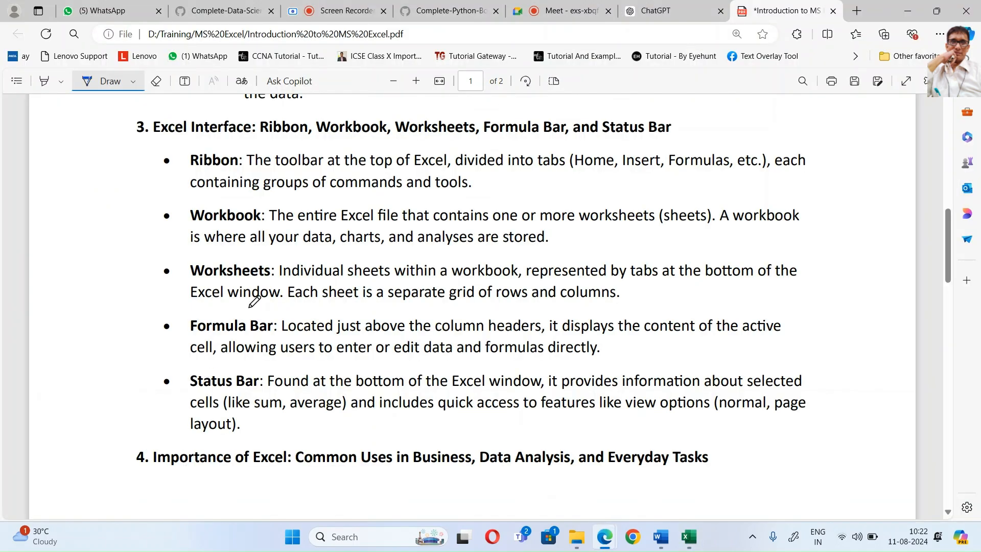
{"action": "key", "text": "alt+Tab"}
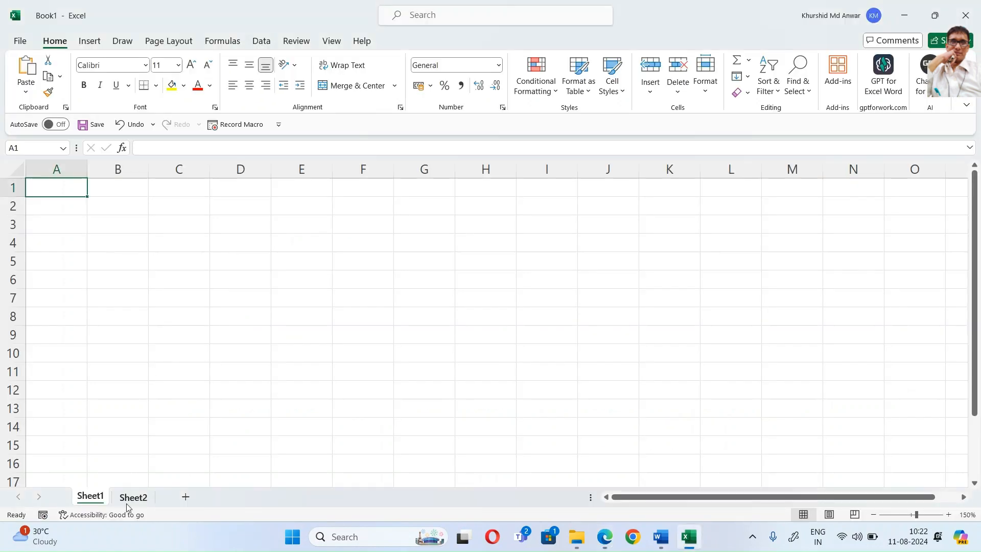
{"action": "left_click", "coordinate": [128, 498]}
{"action": "left_click", "coordinate": [185, 497]}
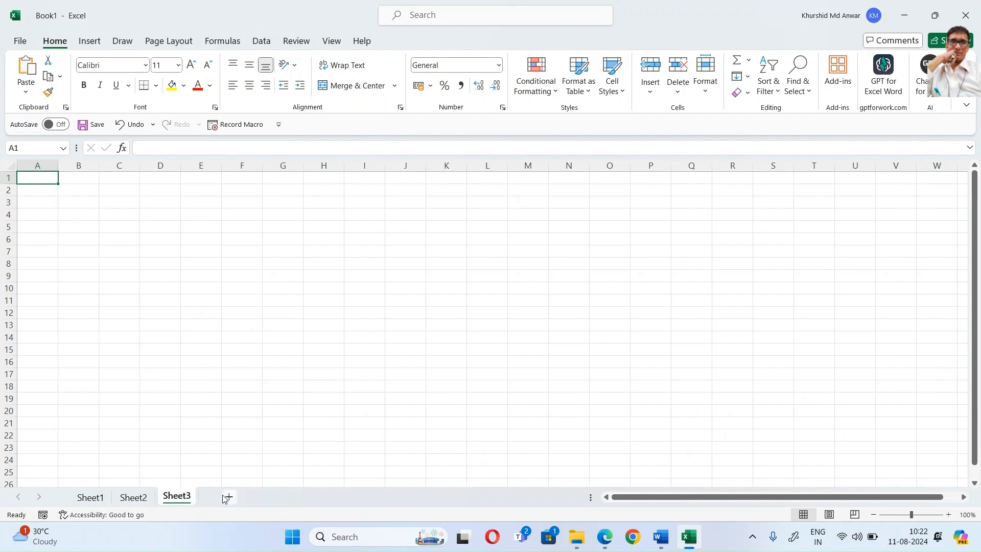
{"action": "left_click", "coordinate": [86, 499]}
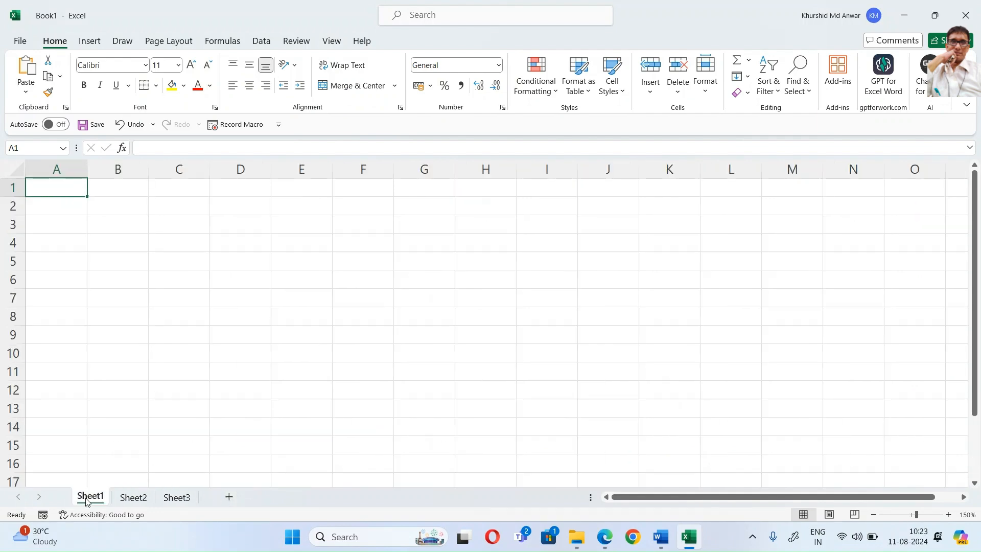
Step: Check the Formula Bar note in the PDF, return to Excel, and enter Name in A1 through the formula bar and Age in B1
{"action": "key", "text": "alt+Tab"}
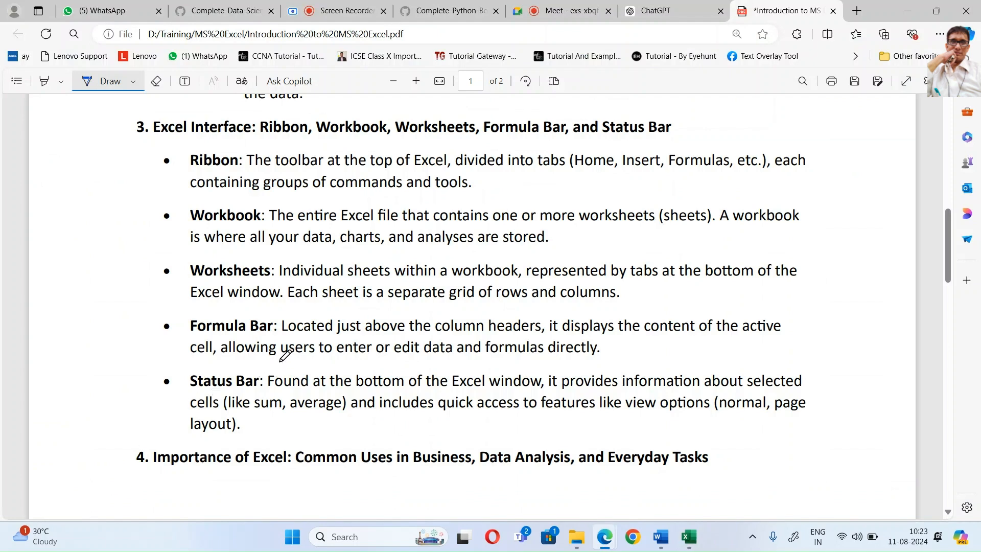
{"action": "key", "text": "alt+Tab"}
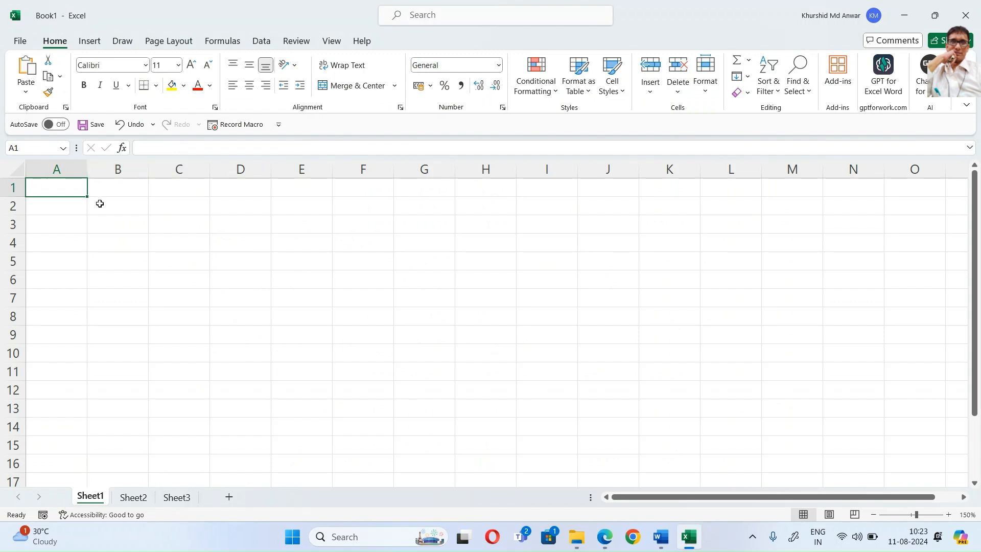
{"action": "left_click", "coordinate": [141, 148]}
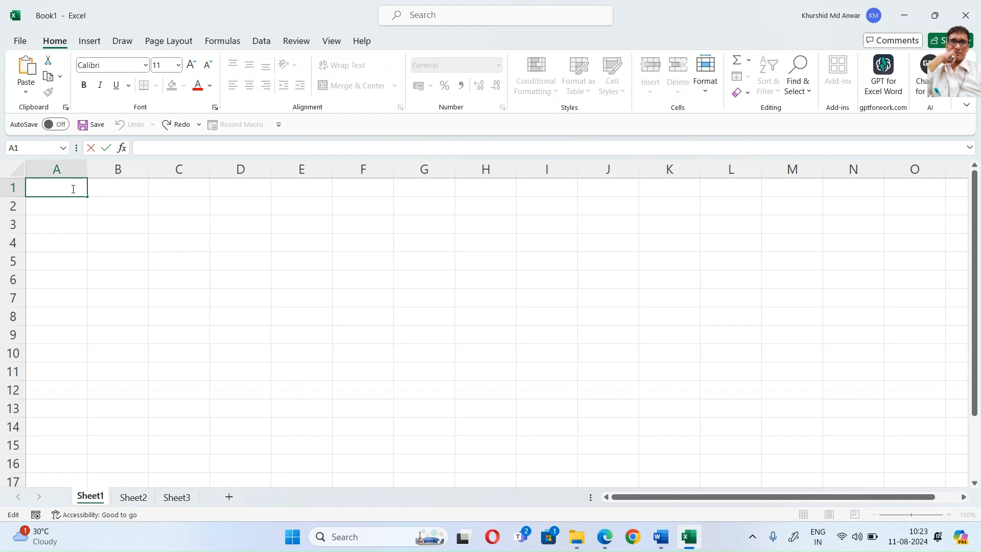
{"action": "type", "text": "Name"}
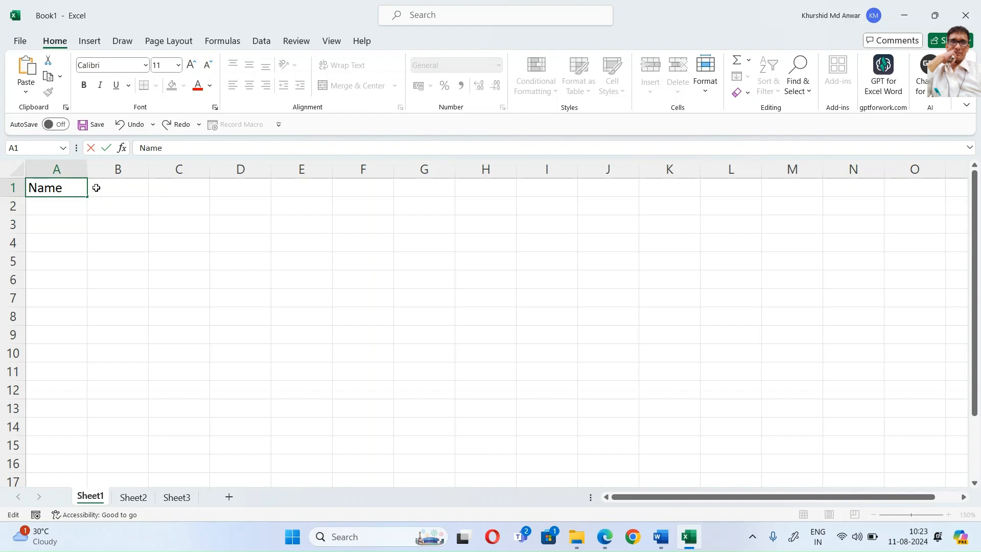
{"action": "left_click", "coordinate": [97, 188]}
{"action": "type", "text": "Age"}
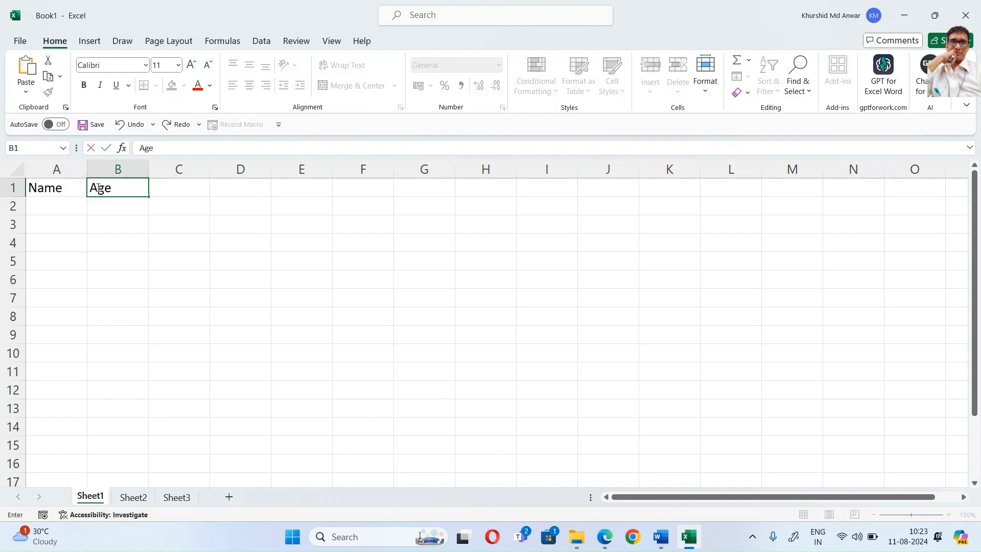
{"action": "key", "text": "Return"}
Step: Move the active cell along row 2 to D2 and back, and down and up column B, ending at A2
{"action": "key", "text": "Left"}
{"action": "key", "text": "Right"}
{"action": "key", "text": "Right"}
{"action": "key", "text": "Right"}
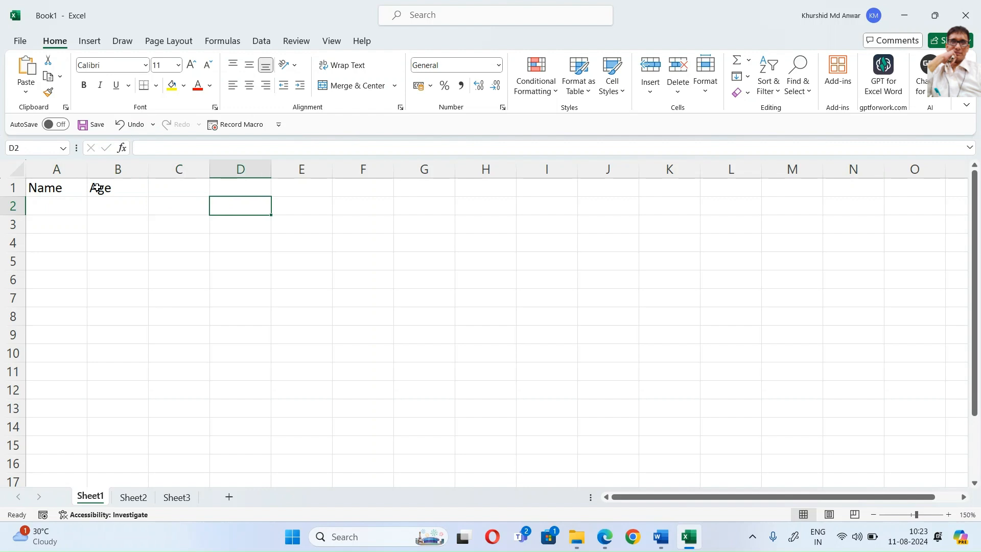
{"action": "key", "text": "Left"}
{"action": "key", "text": "Left"}
{"action": "key", "text": "Left"}
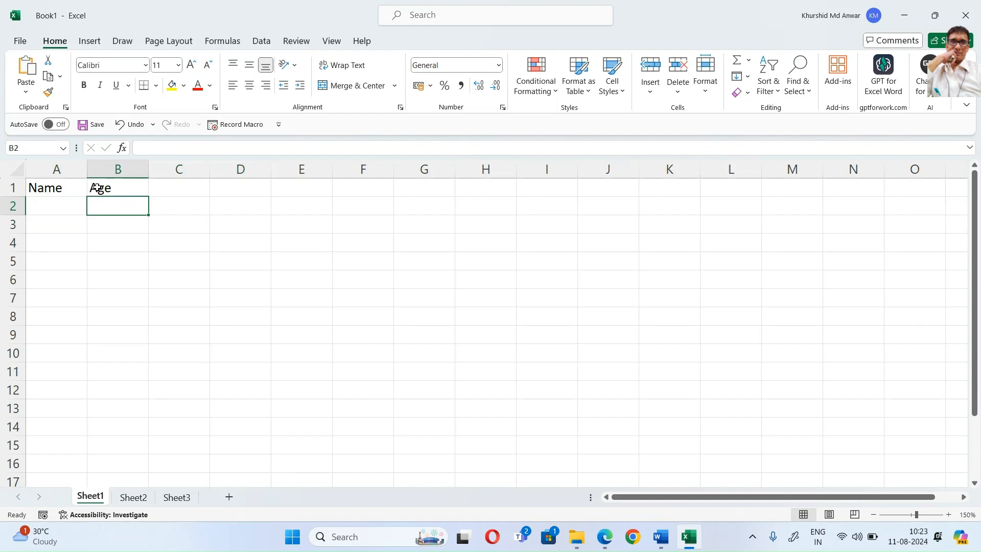
{"action": "key", "text": "Down"}
{"action": "key", "text": "Down"}
{"action": "key", "text": "Down"}
{"action": "key", "text": "Up"}
{"action": "key", "text": "Up"}
{"action": "key", "text": "Up"}
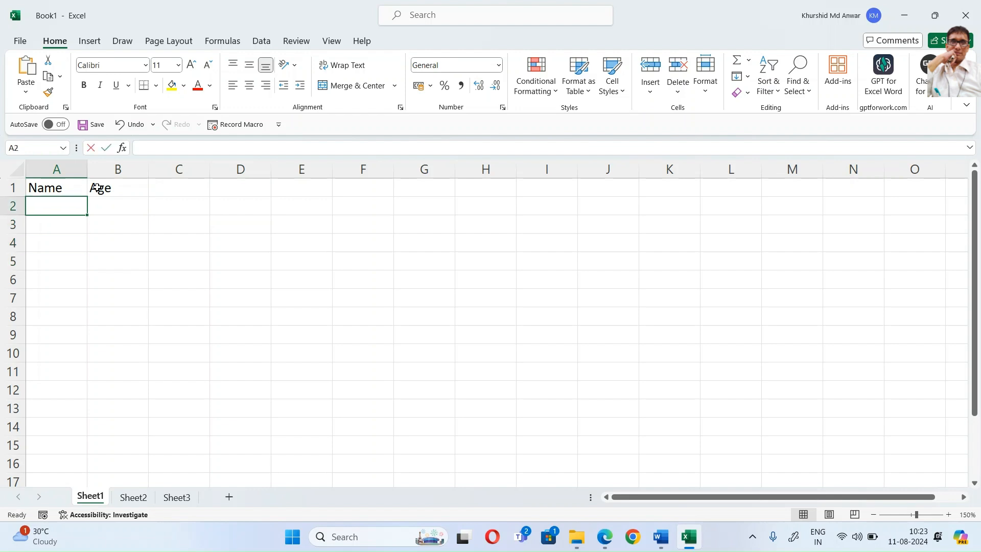
Step: Fill the first record with a person's first name in A2 and the age 20 in B2
{"action": "type", "text": "rh"}
{"action": "key", "text": "BackSpace"}
{"action": "key", "text": "BackSpace"}
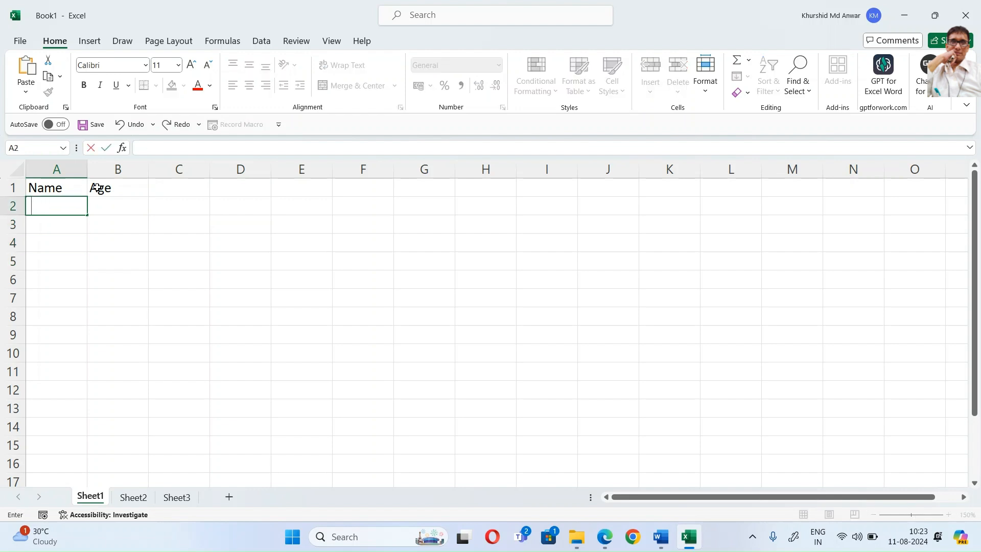
{"action": "type", "text": "Umesh"}
{"action": "key", "text": "Tab"}
{"action": "type", "text": "20"}
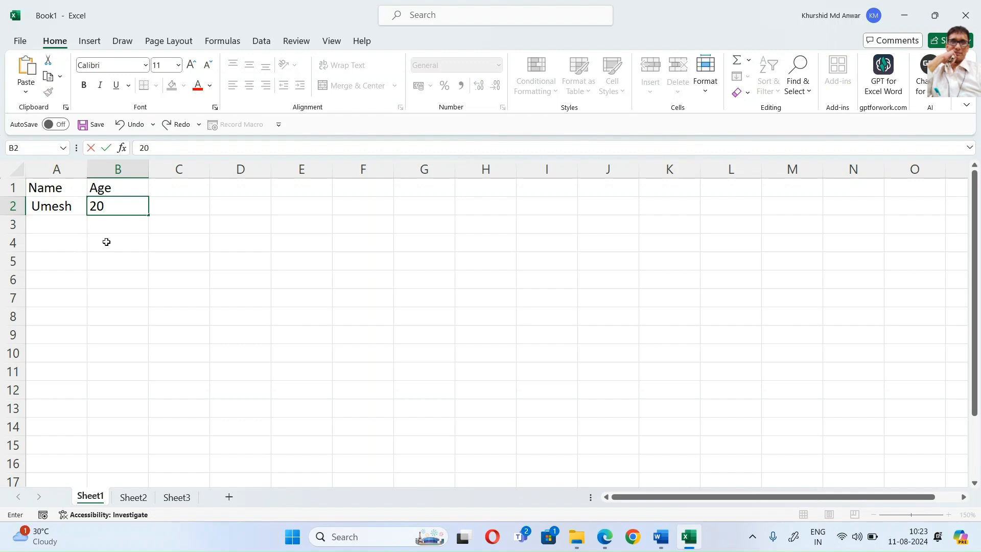
Step: Clear the sample entries from A1:B2 and leave A1 selected
{"action": "left_click_drag", "start_coordinate": [45, 188], "coordinate": [133, 205]}
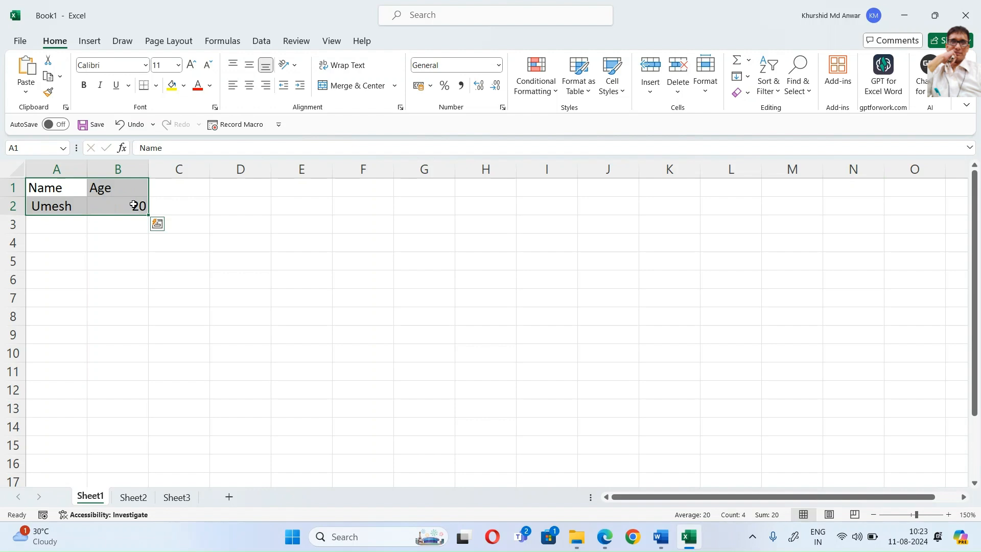
{"action": "key", "text": "Delete"}
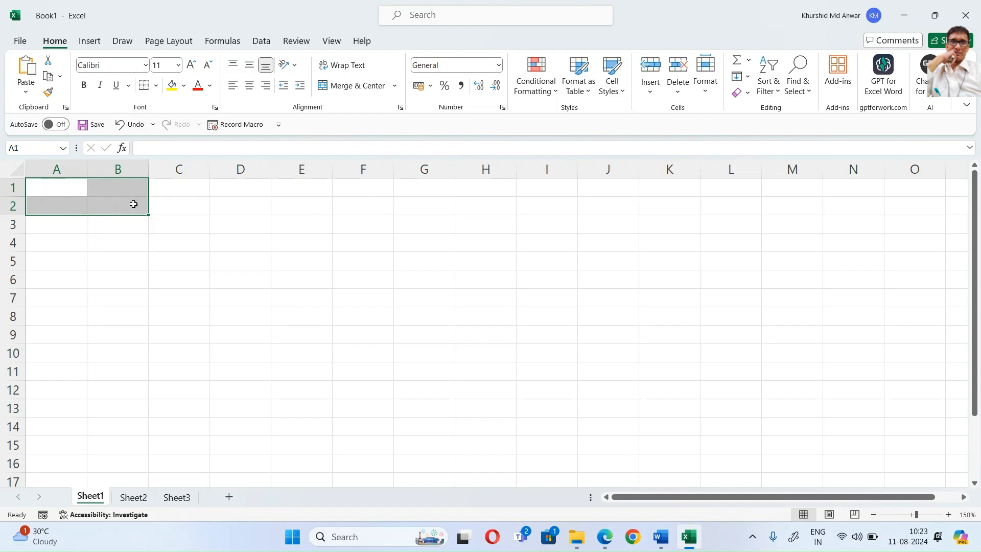
{"action": "left_click", "coordinate": [54, 182]}
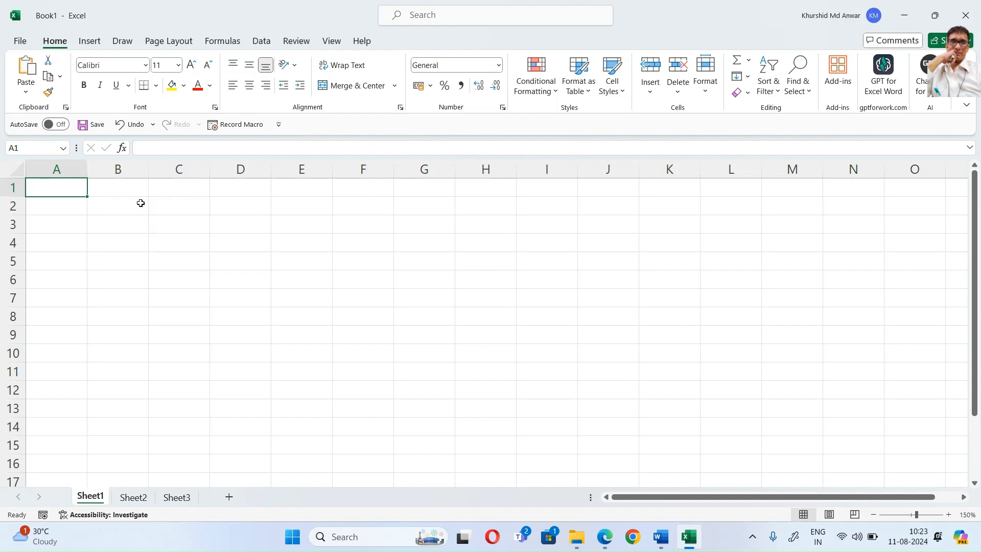
Step: Try to open the Student Result workbook from the list of recent workbooks
{"action": "left_click", "coordinate": [21, 41]}
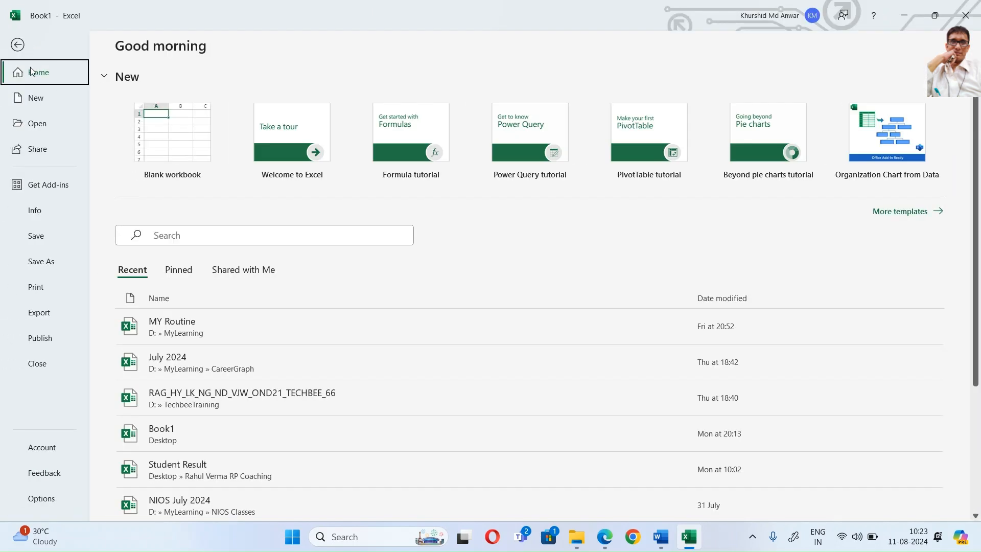
{"action": "left_click", "coordinate": [38, 127]}
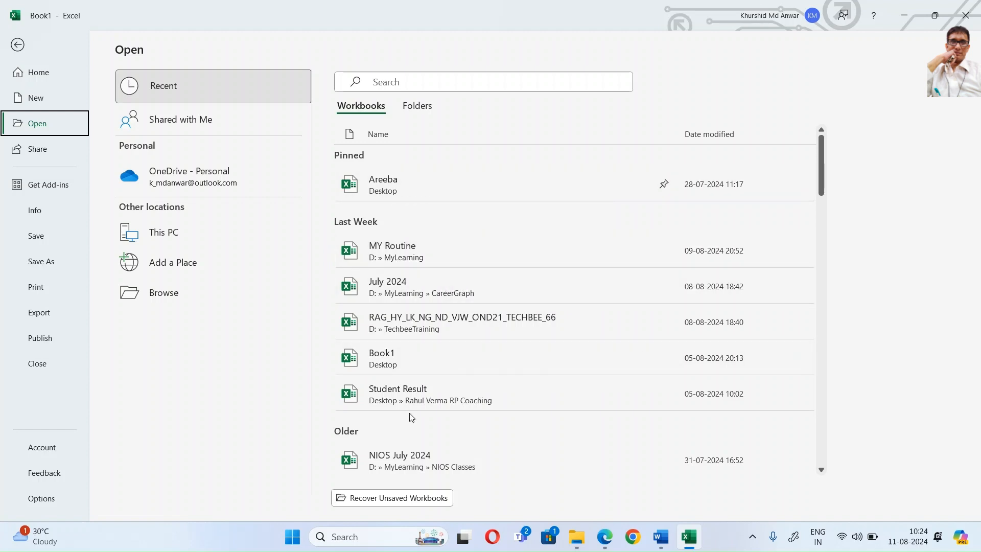
{"action": "left_click", "coordinate": [400, 401]}
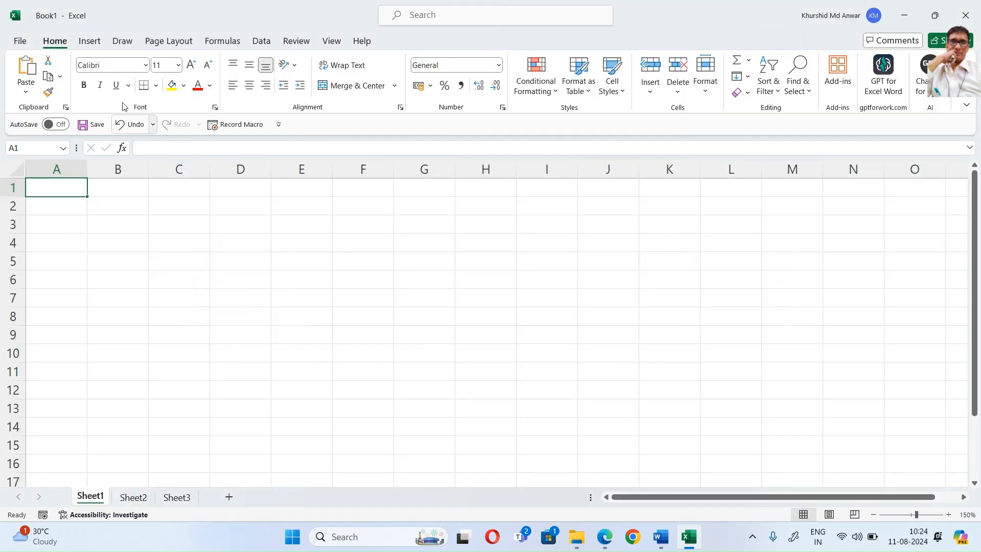
Step: Open the pinned student marks workbook stored on the Desktop from the recent files
{"action": "left_click", "coordinate": [20, 42]}
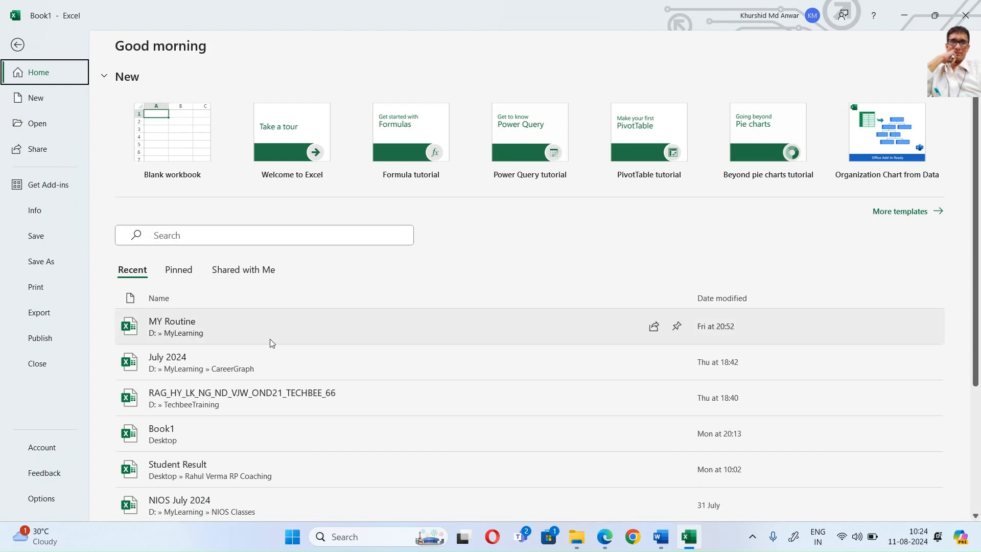
{"action": "scroll", "coordinate": [271, 364], "scroll_direction": "down", "scroll_amount": 1}
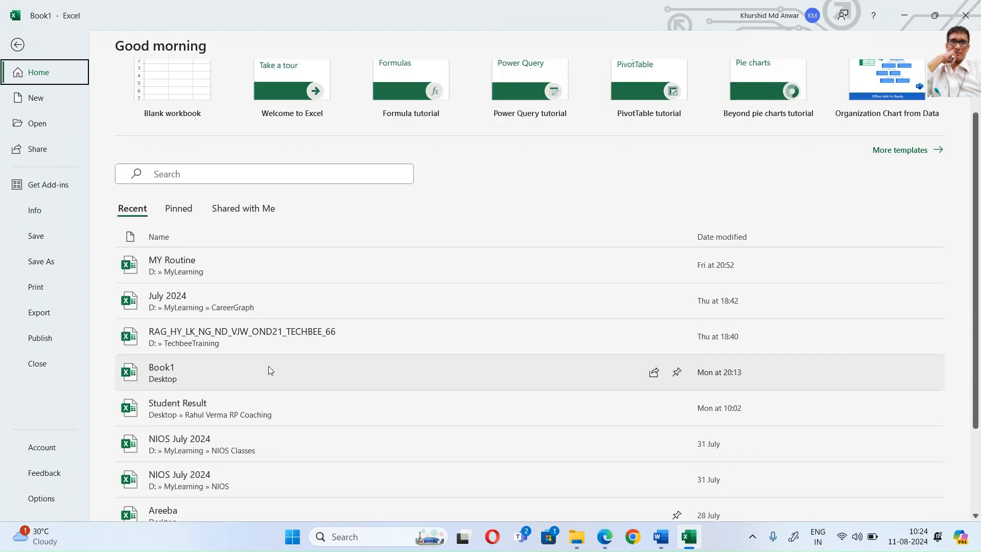
{"action": "scroll", "coordinate": [264, 404], "scroll_direction": "down", "scroll_amount": 1}
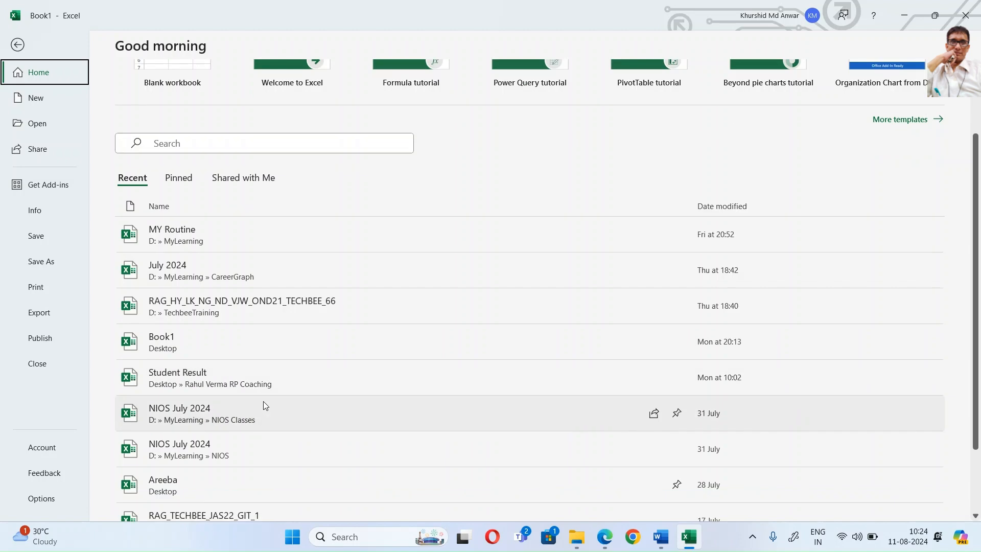
{"action": "scroll", "coordinate": [261, 405], "scroll_direction": "down", "scroll_amount": 1}
{"action": "left_click", "coordinate": [201, 454]}
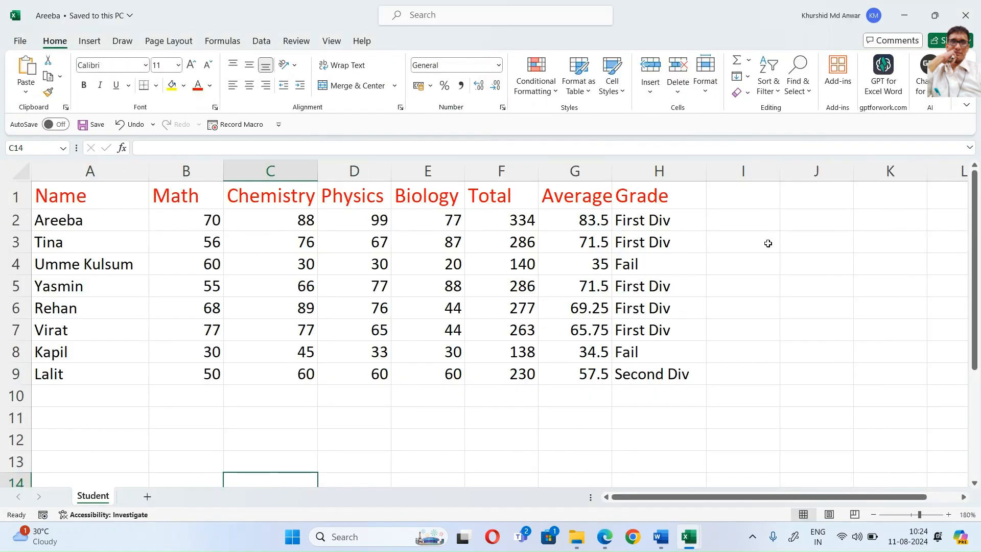
Step: Clear the contents of F2:I9 beneath the Total, Average and Grade headings, and select F2
{"action": "left_click_drag", "start_coordinate": [516, 219], "coordinate": [711, 372]}
{"action": "key", "text": "Delete"}
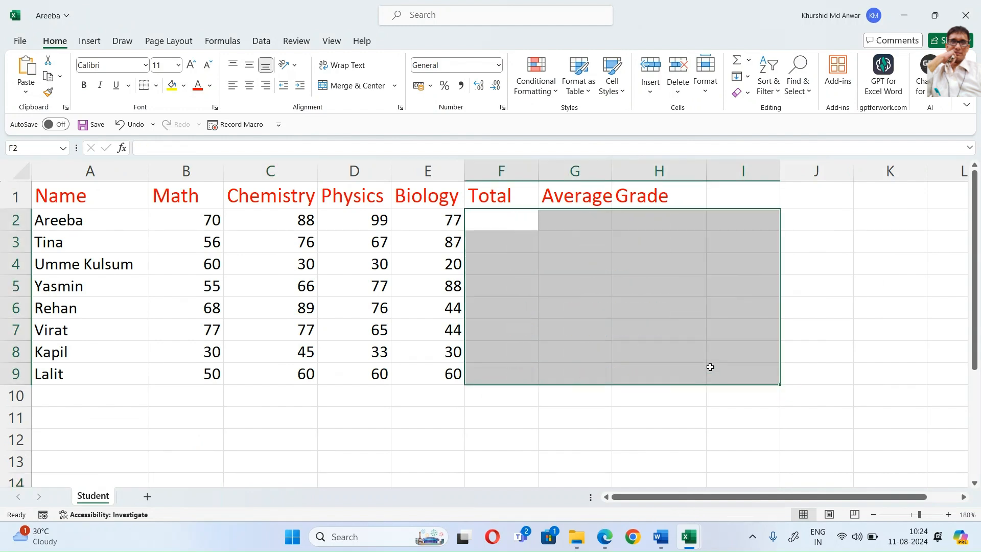
{"action": "left_click", "coordinate": [488, 221]}
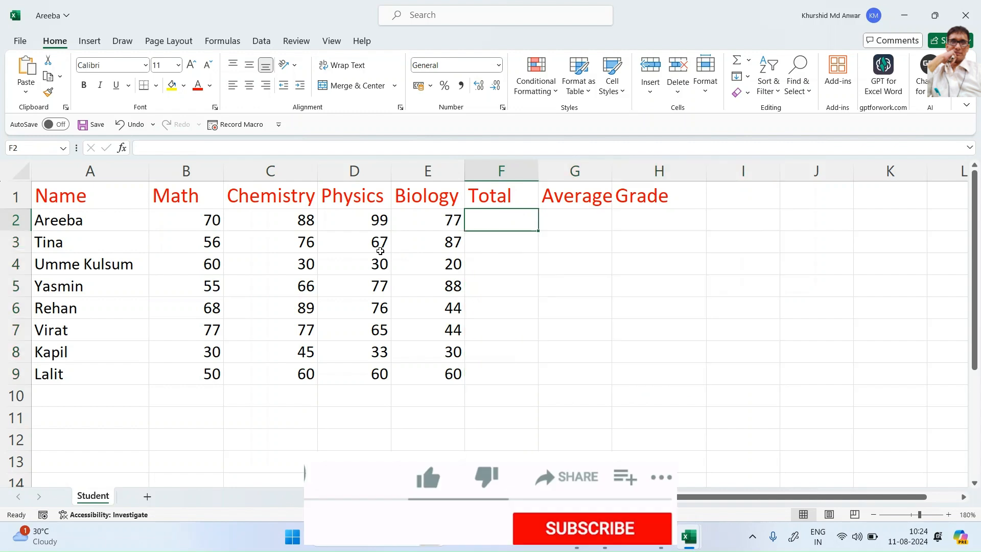
Step: Change the font colour of the headings in A1:H1, from Name to Grade, to a darker blue theme colour
{"action": "left_click", "coordinate": [59, 187]}
{"action": "left_click_drag", "start_coordinate": [59, 186], "coordinate": [554, 191]}
{"action": "left_click", "coordinate": [576, 189]}
{"action": "left_click", "coordinate": [651, 198]}
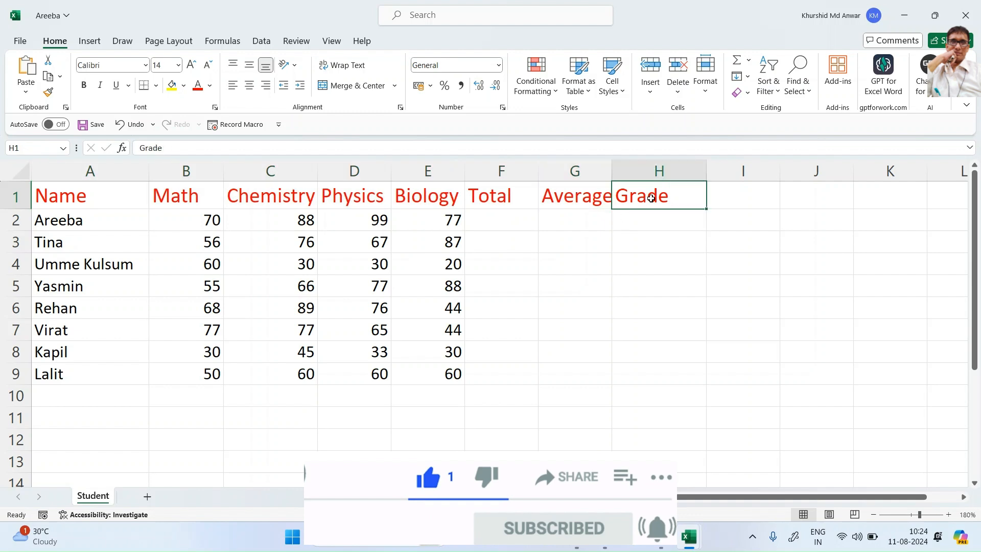
{"action": "left_click_drag", "start_coordinate": [87, 190], "coordinate": [678, 187]}
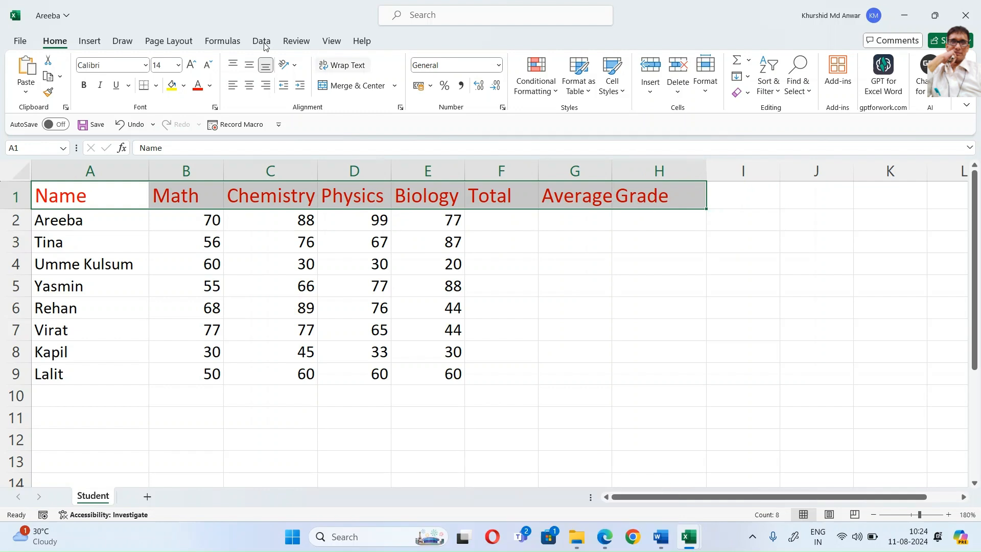
{"action": "left_click", "coordinate": [210, 85]}
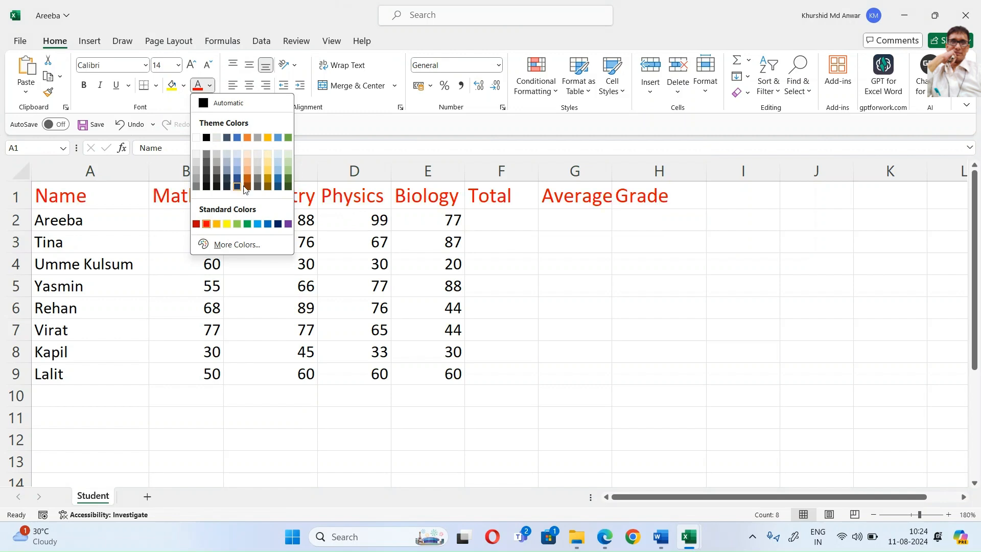
{"action": "left_click", "coordinate": [278, 178]}
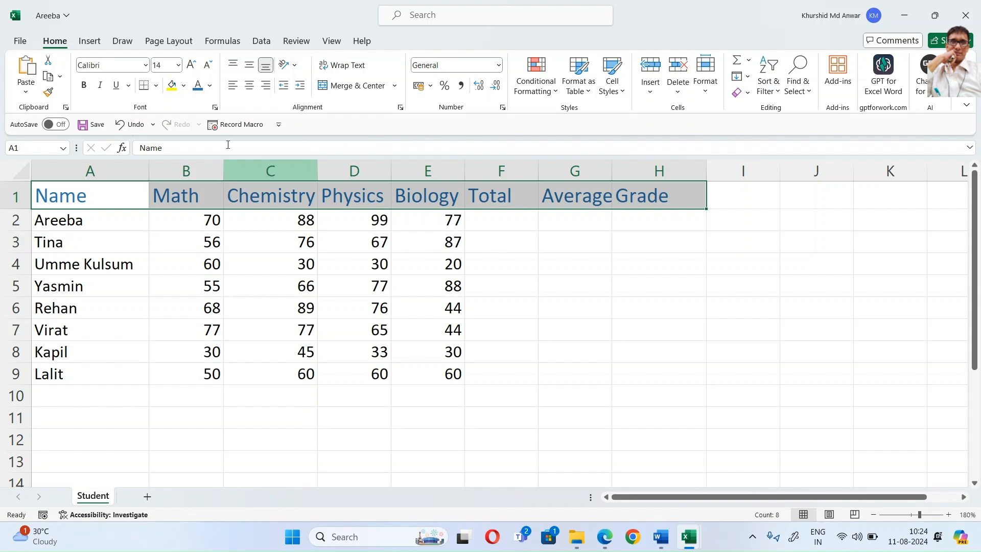
Step: Reduce the font size of the headings in A1:H1 to 8 and preview larger sizes without applying one
{"action": "left_click", "coordinate": [209, 66]}
{"action": "left_click", "coordinate": [208, 66]}
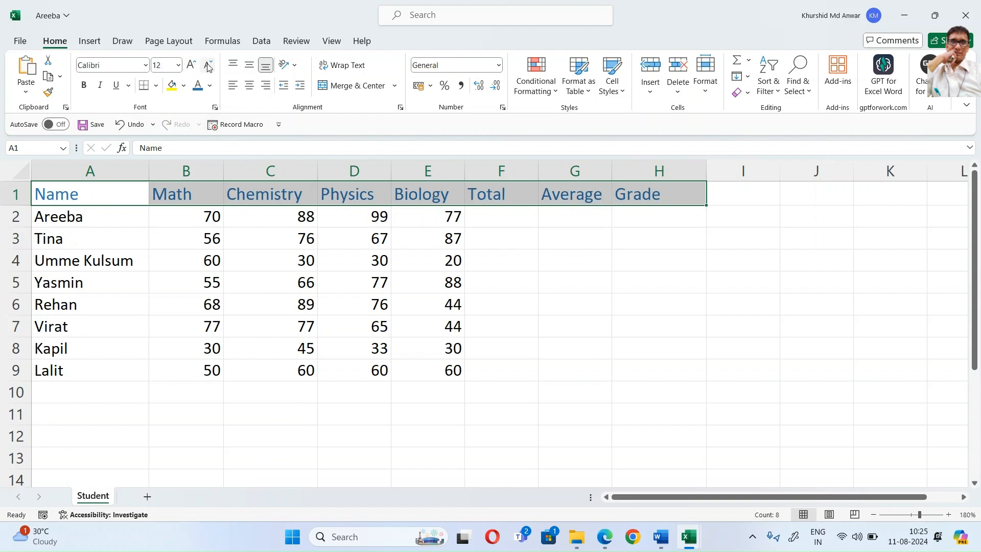
{"action": "left_click", "coordinate": [208, 65]}
{"action": "left_click", "coordinate": [208, 66]}
{"action": "left_click", "coordinate": [208, 65]}
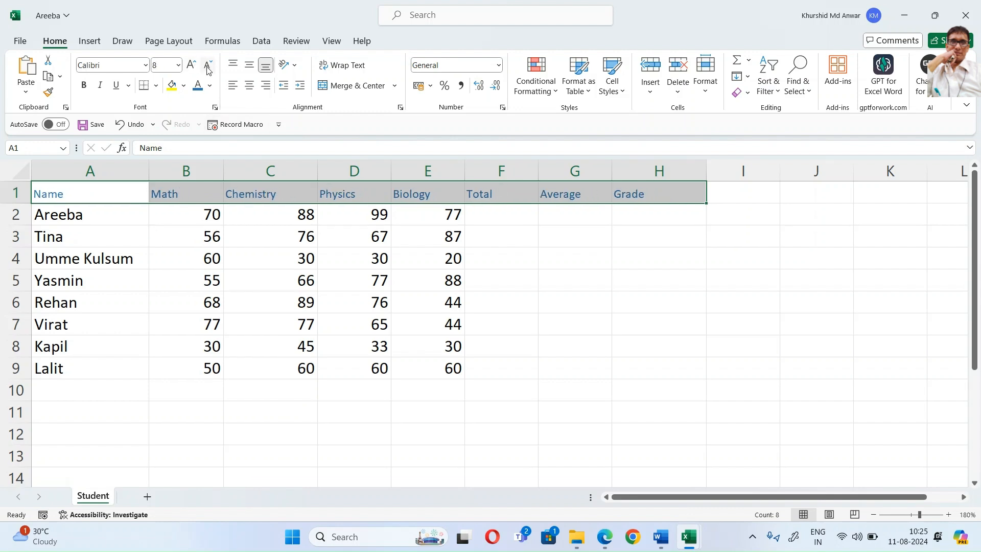
{"action": "left_click", "coordinate": [178, 65]}
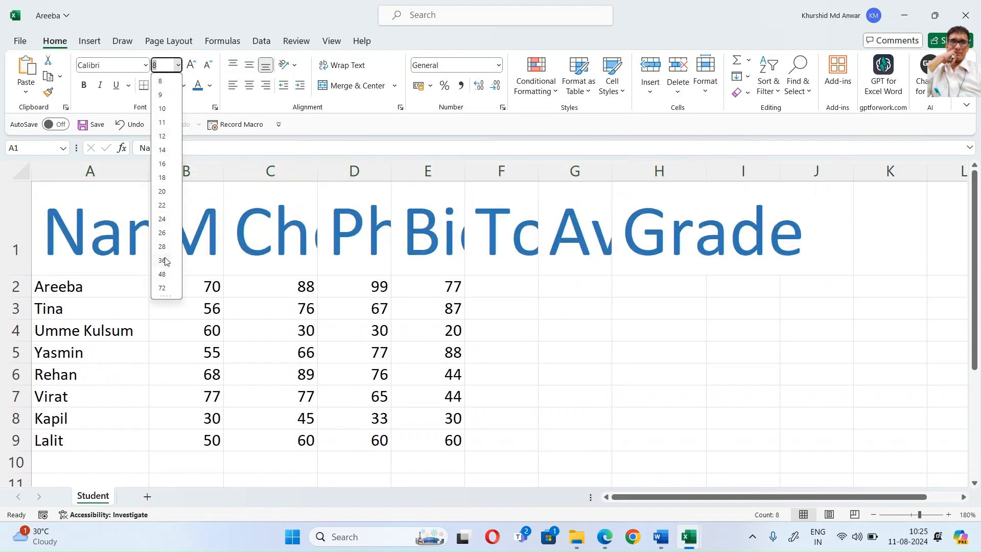
{"action": "left_click", "coordinate": [178, 66]}
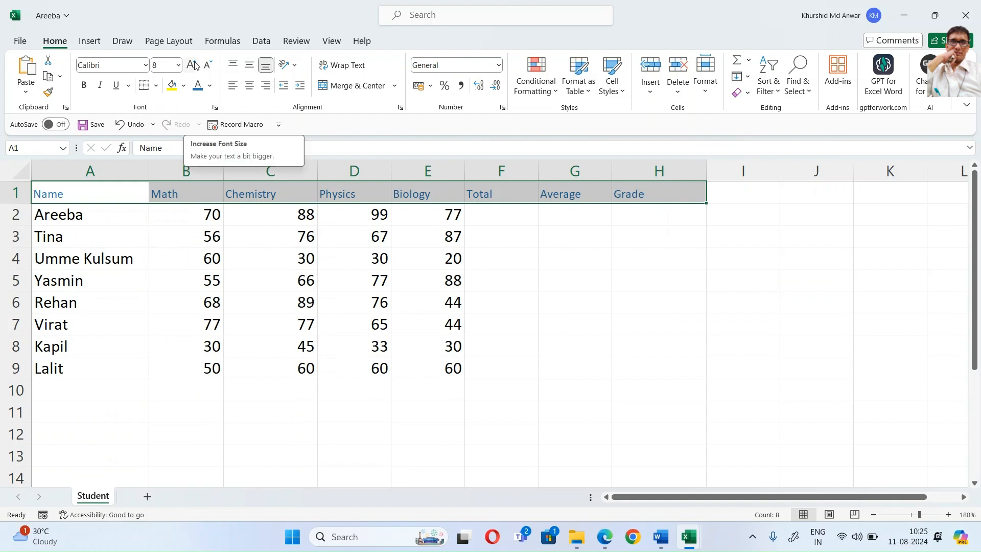
Step: Increase the font size of the headings in A1:H1 to 11
{"action": "left_click", "coordinate": [194, 65]}
{"action": "left_click", "coordinate": [193, 65]}
{"action": "left_click", "coordinate": [194, 65]}
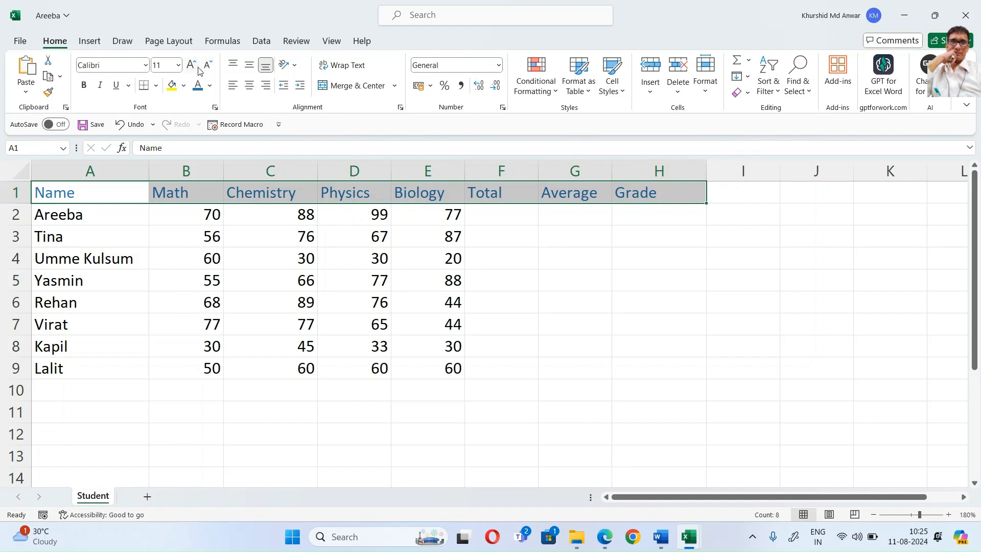
Step: Set the font of the headings in A1:H1 to Aharoni
{"action": "left_click", "coordinate": [146, 65]}
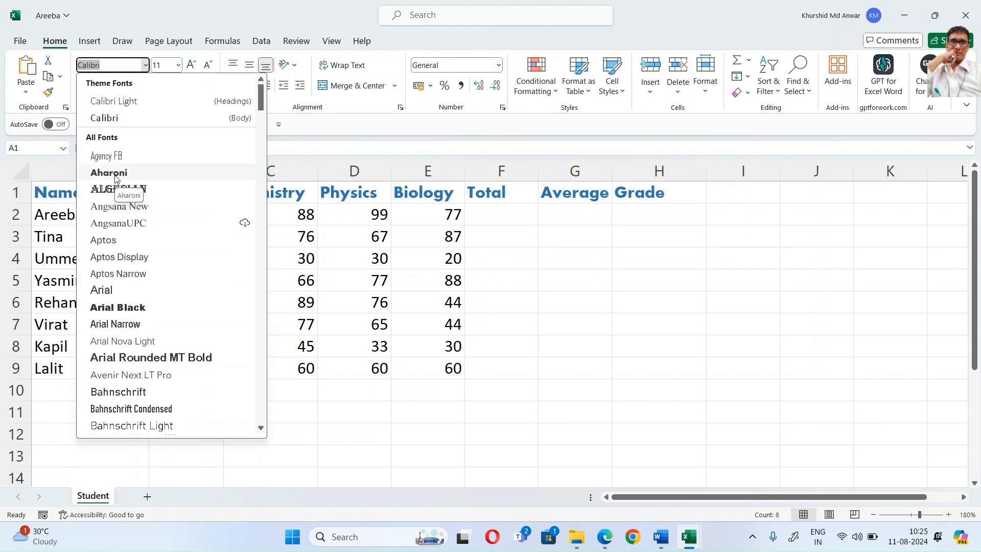
{"action": "left_click", "coordinate": [116, 174]}
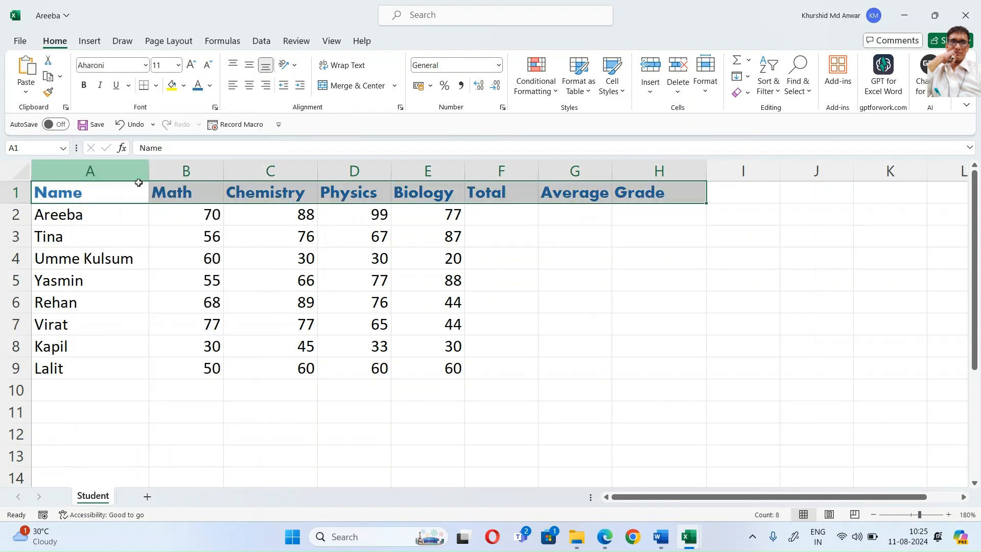
Step: Browse the available fonts for the headings in A1:H1 and keep Aharoni as their font
{"action": "left_click", "coordinate": [145, 66]}
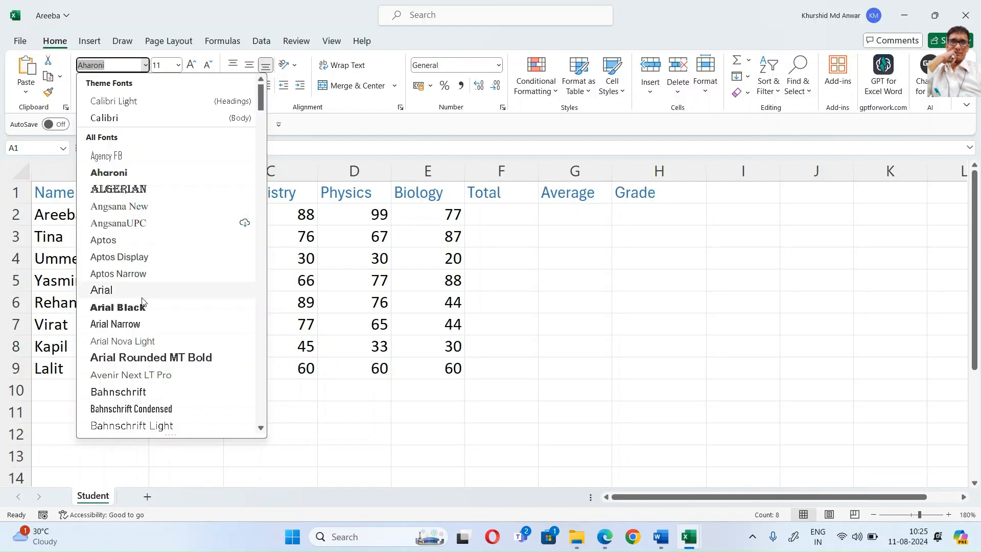
{"action": "scroll", "coordinate": [137, 307], "scroll_direction": "down", "scroll_amount": 2}
{"action": "scroll", "coordinate": [137, 313], "scroll_direction": "down", "scroll_amount": 3}
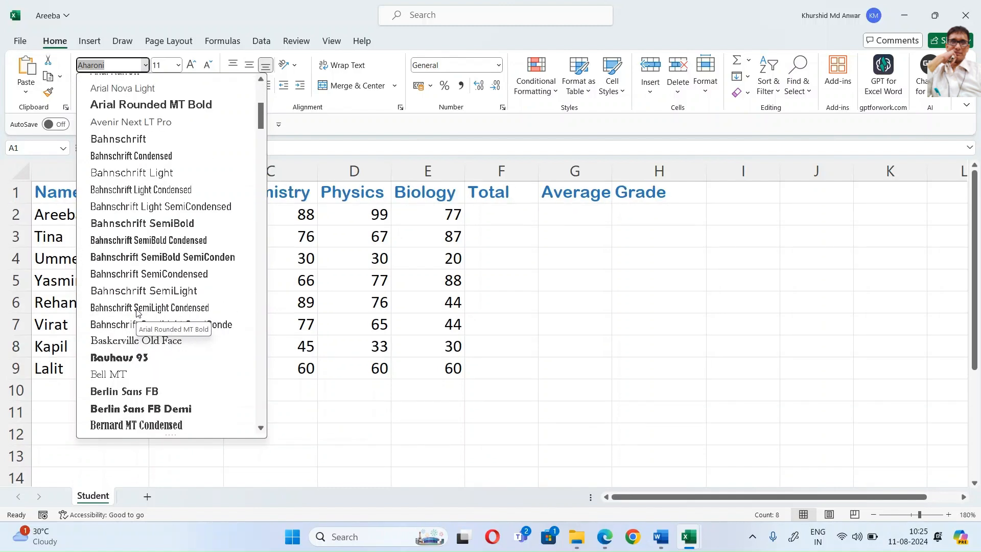
{"action": "scroll", "coordinate": [151, 303], "scroll_direction": "down", "scroll_amount": 5}
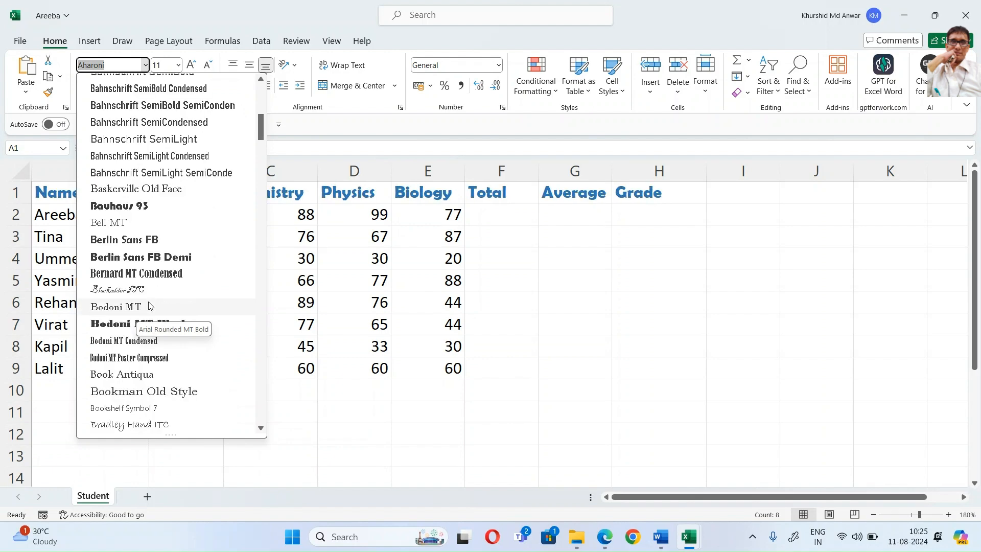
{"action": "scroll", "coordinate": [149, 307], "scroll_direction": "up", "scroll_amount": 10}
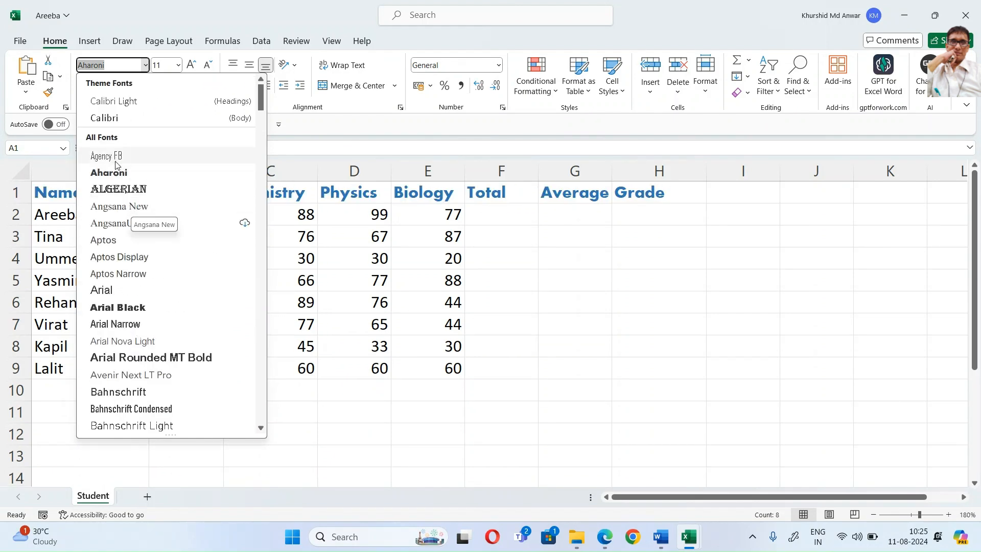
{"action": "left_click", "coordinate": [124, 174]}
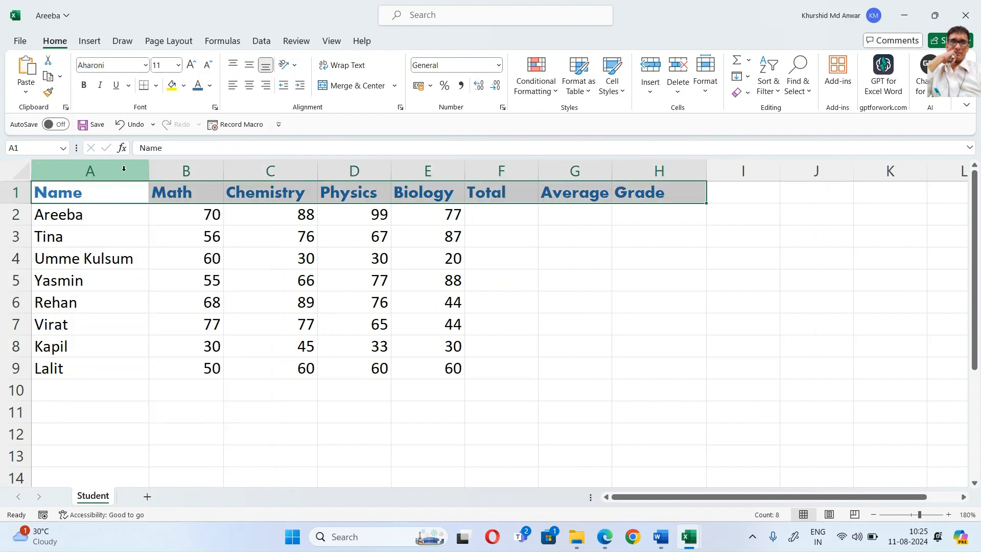
{"action": "left_click", "coordinate": [325, 238]}
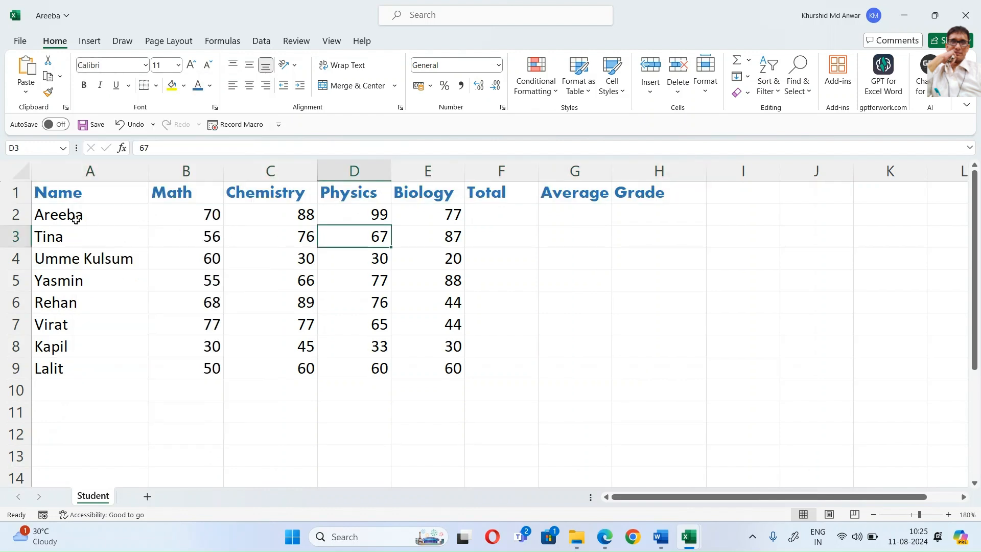
Step: Demonstrate selecting entire columns A to C and entire rows 1 to 4, one at a time
{"action": "left_click", "coordinate": [97, 164]}
{"action": "left_click", "coordinate": [192, 172]}
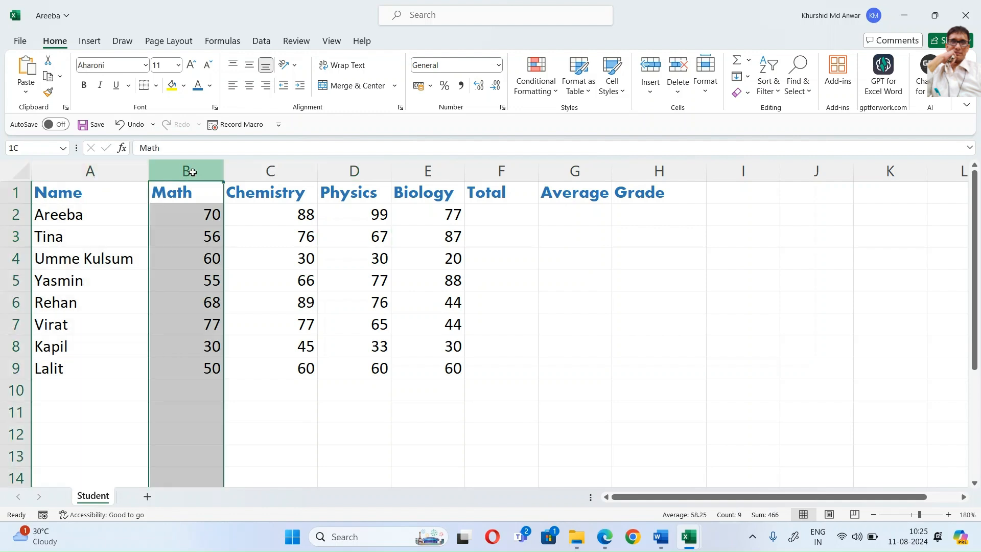
{"action": "left_click", "coordinate": [271, 172]}
{"action": "left_click", "coordinate": [24, 193]}
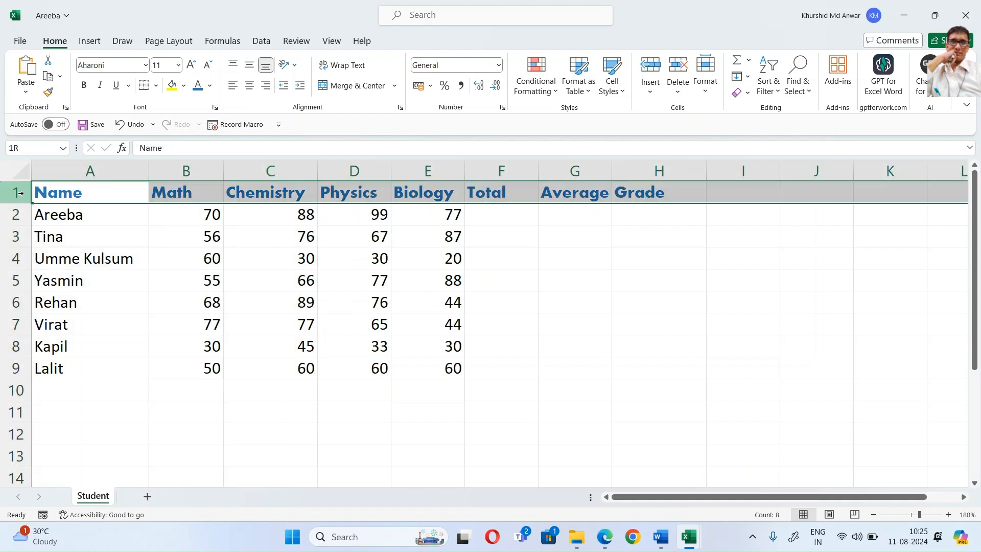
{"action": "left_click", "coordinate": [17, 213]}
{"action": "left_click", "coordinate": [19, 243]}
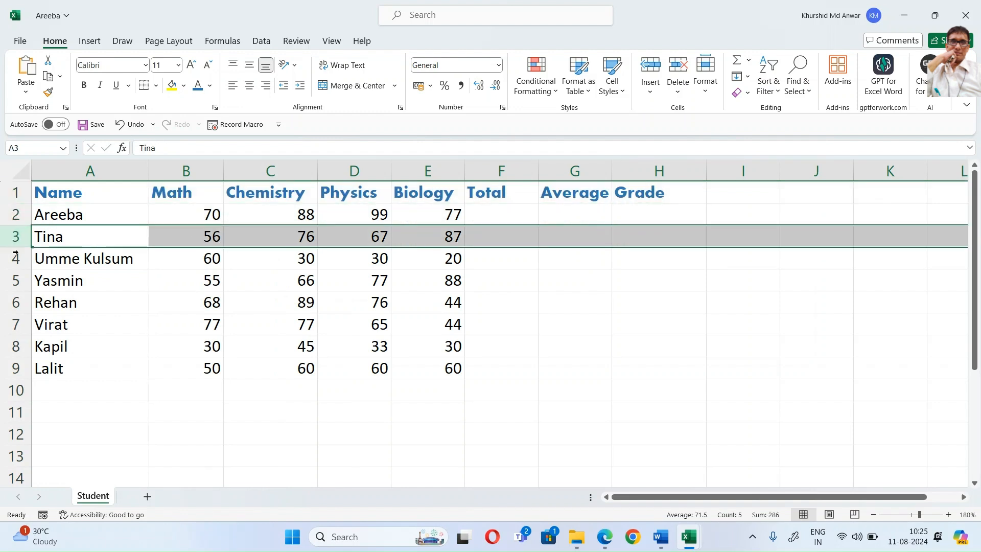
{"action": "left_click", "coordinate": [17, 259]}
Step: Point out the Name column by selecting its heading in A1 and the student names in A2 and A3
{"action": "left_click", "coordinate": [91, 185]}
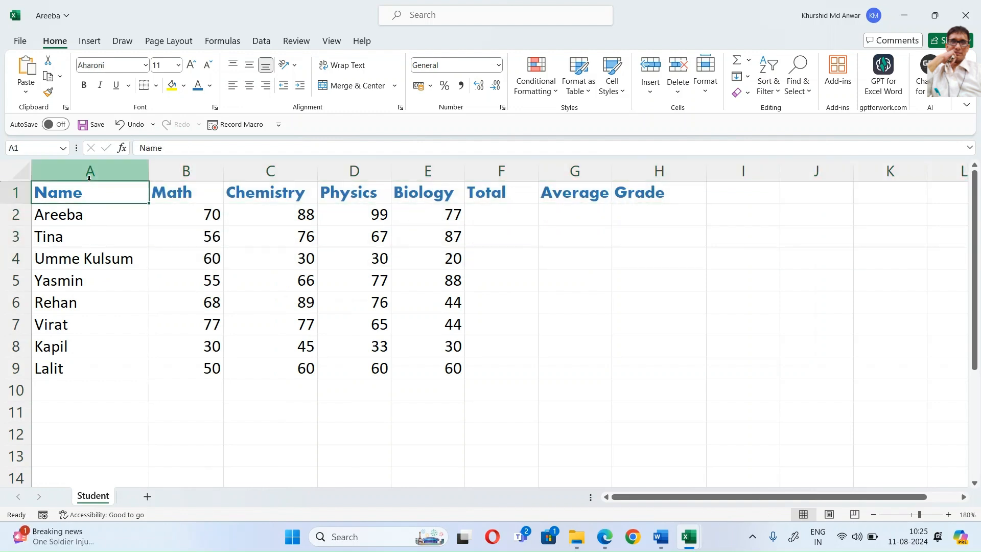
{"action": "left_click", "coordinate": [90, 176]}
{"action": "left_click", "coordinate": [40, 194]}
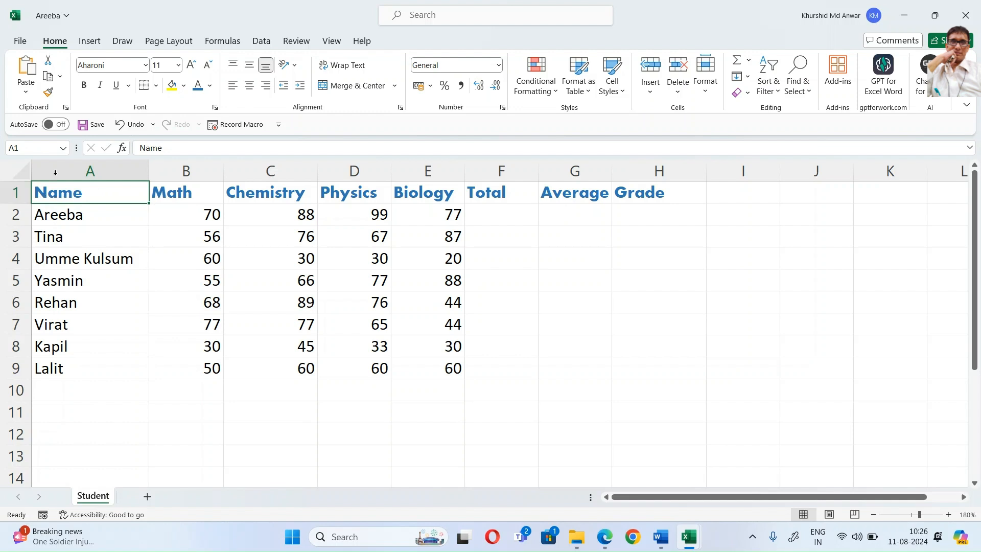
{"action": "left_click", "coordinate": [46, 213]}
{"action": "left_click", "coordinate": [68, 237]}
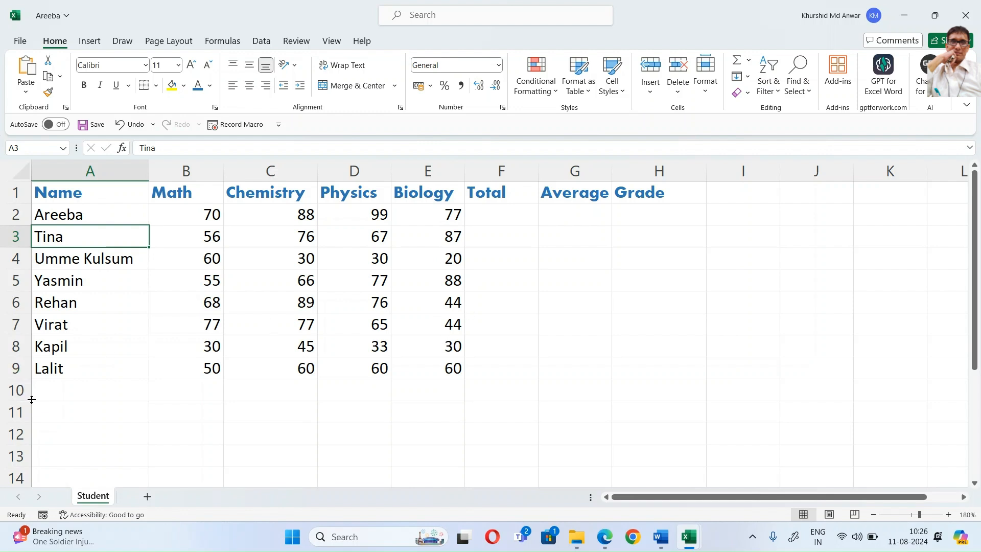
Step: Add a student's name in A10 with marks 40 in Math, 70 in Chemistry, 50 in Physics and 60 in Biology
{"action": "left_click", "coordinate": [74, 389]}
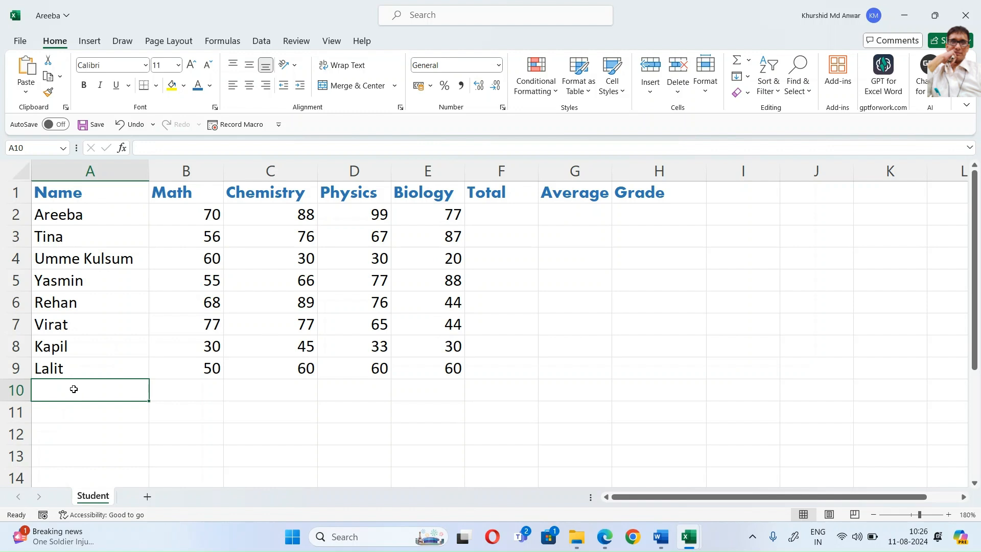
{"action": "type", "text": "V"}
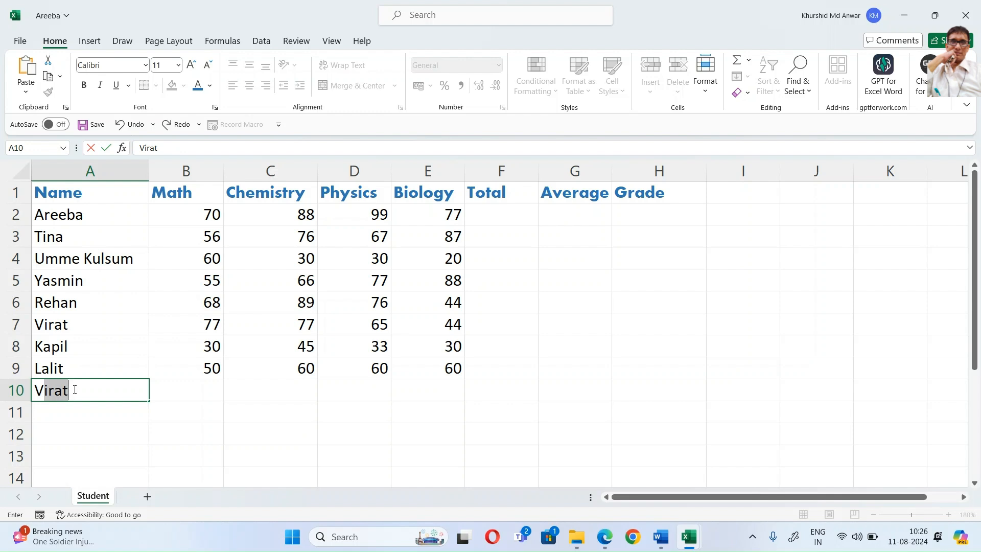
{"action": "type", "text": "ikash"}
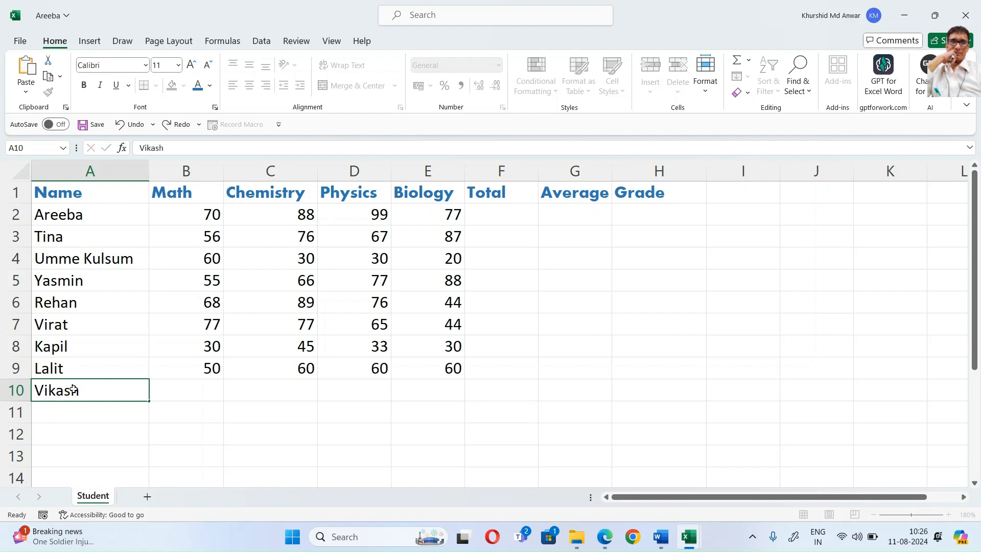
{"action": "key", "text": "Tab"}
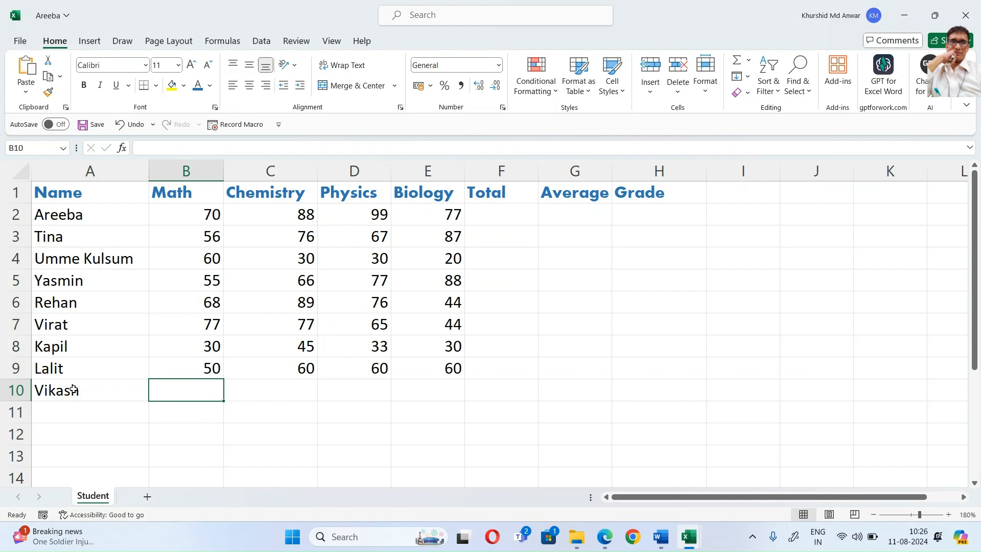
{"action": "type", "text": "40"}
{"action": "key", "text": "Tab"}
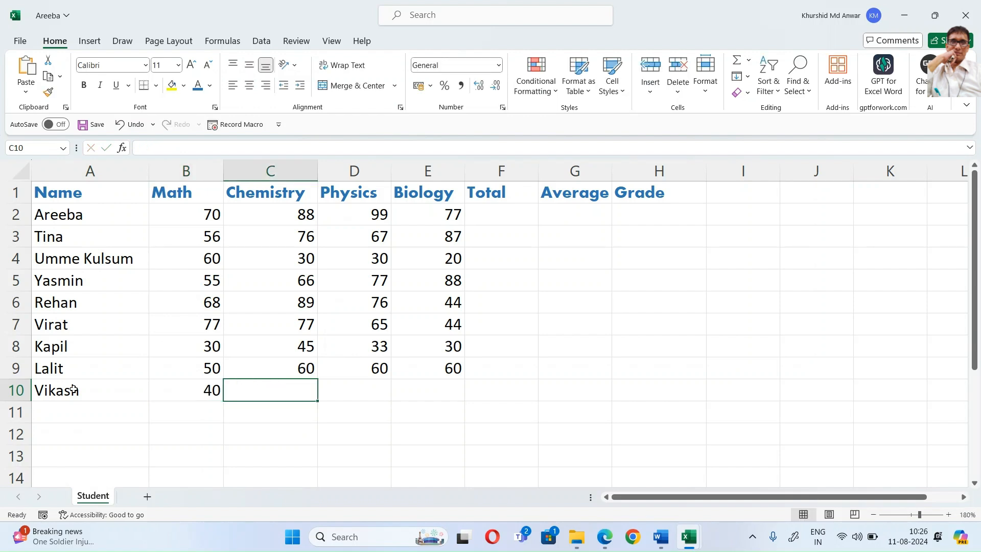
{"action": "type", "text": "70"}
{"action": "key", "text": "Tab"}
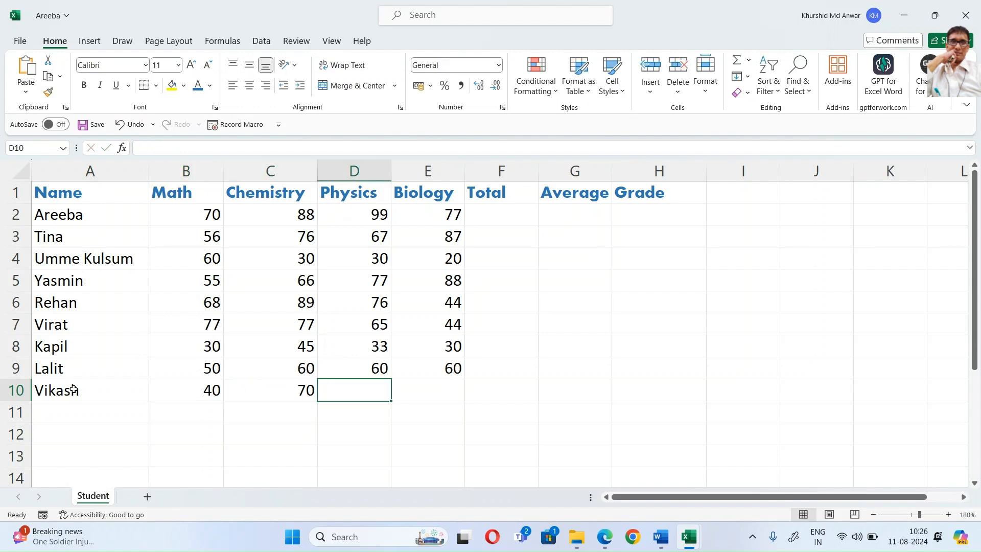
{"action": "type", "text": "50"}
{"action": "key", "text": "Tab"}
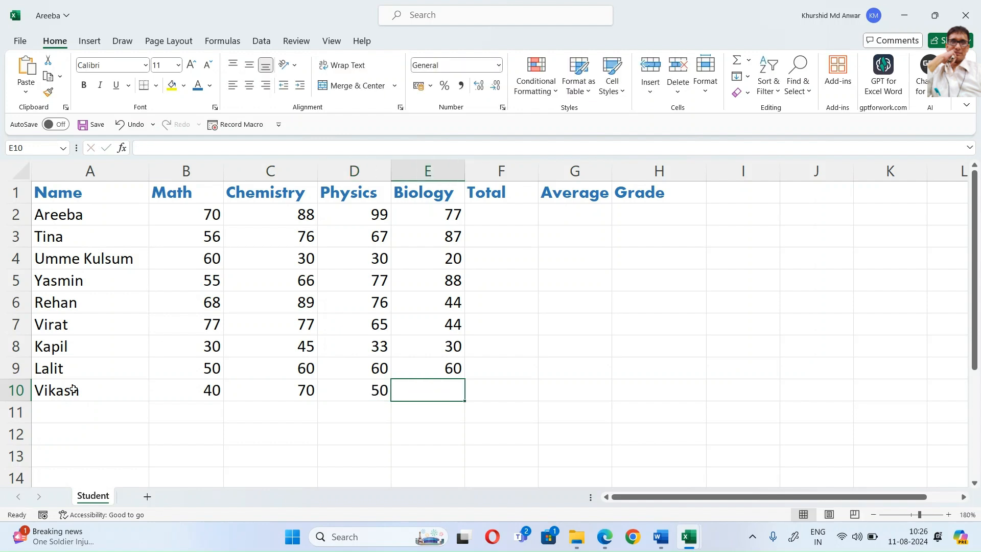
{"action": "type", "text": "60"}
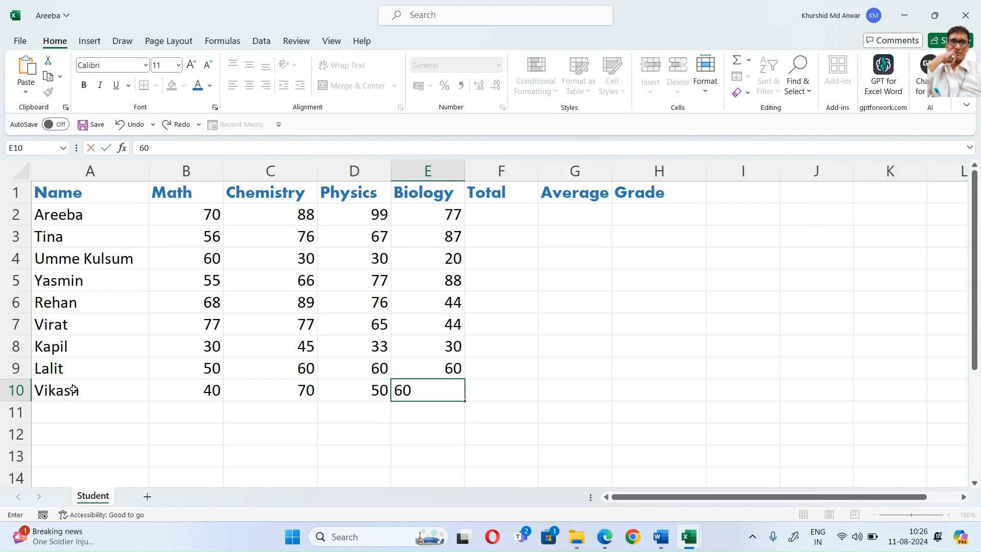
{"action": "key", "text": "Tab"}
Step: Move up the Total column to cell F2, beside the first student's marks
{"action": "key", "text": "Up"}
{"action": "key", "text": "Up"}
{"action": "key", "text": "Up"}
{"action": "key", "text": "Up"}
{"action": "key", "text": "Up"}
{"action": "key", "text": "Up"}
{"action": "key", "text": "Up"}
{"action": "key", "text": "Up"}
{"action": "key", "text": "Up"}
{"action": "key", "text": "Down"}
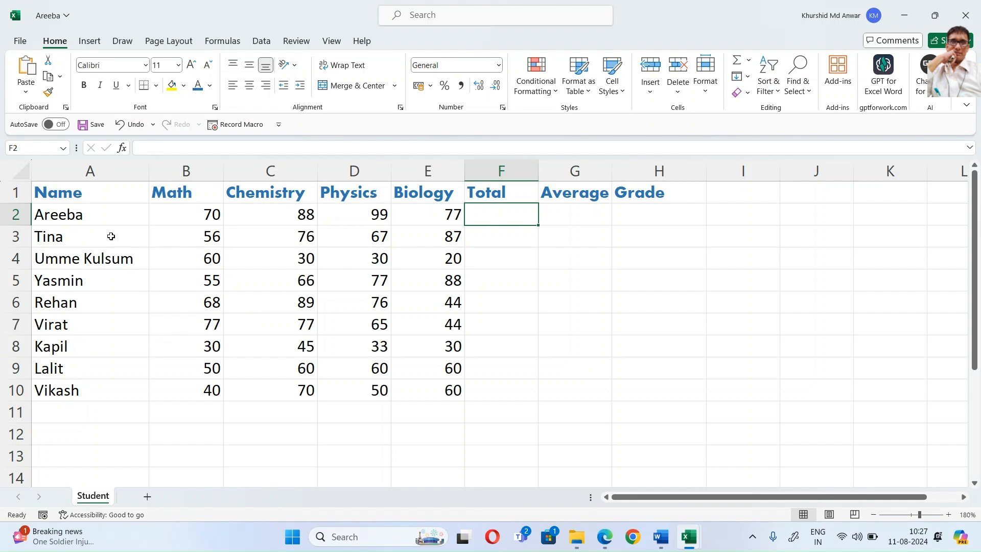
Step: Select the headings in A1:H1 and review the available fonts and font sizes, keeping Aharoni at size 11
{"action": "left_click_drag", "start_coordinate": [72, 193], "coordinate": [622, 192]}
{"action": "left_click", "coordinate": [145, 65]}
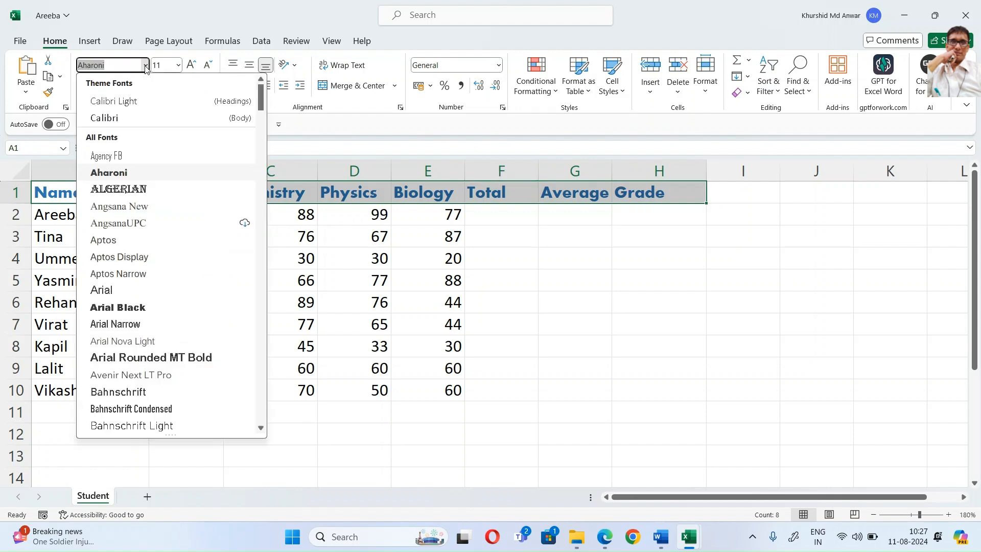
{"action": "left_click", "coordinate": [170, 62]}
{"action": "left_click", "coordinate": [178, 65]}
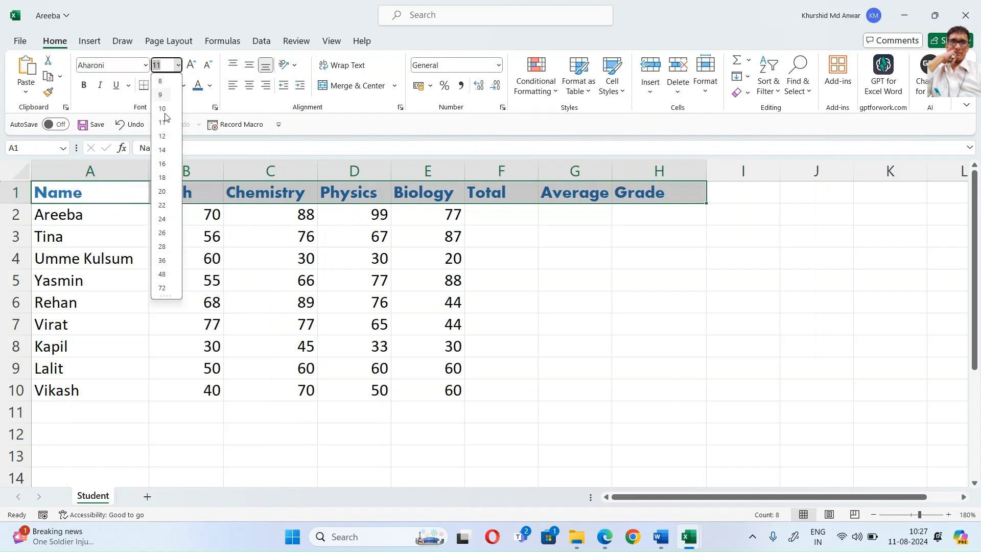
{"action": "left_click", "coordinate": [168, 83]}
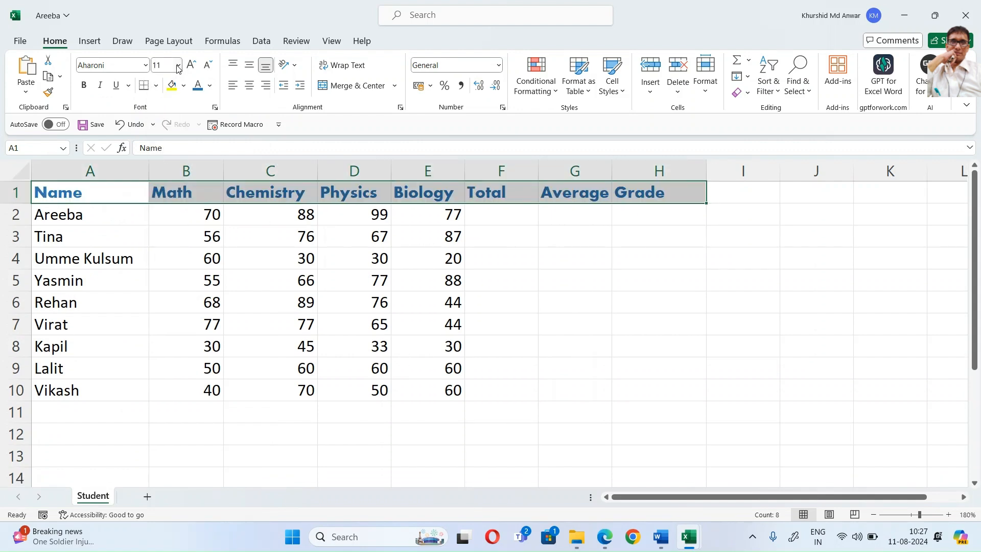
Step: Compare the font settings of the Name heading in A1 with those of the student name in A2
{"action": "left_click", "coordinate": [115, 193]}
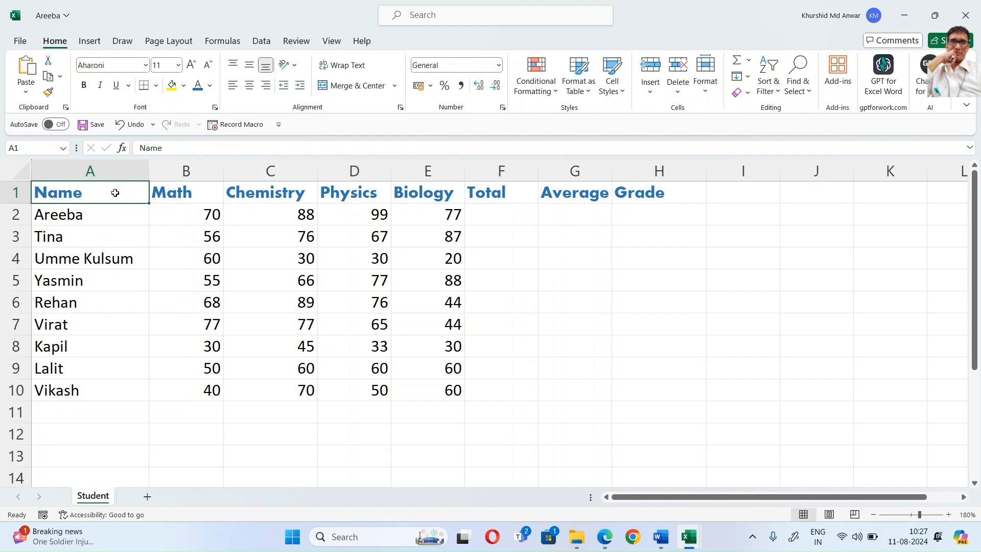
{"action": "left_click", "coordinate": [82, 221]}
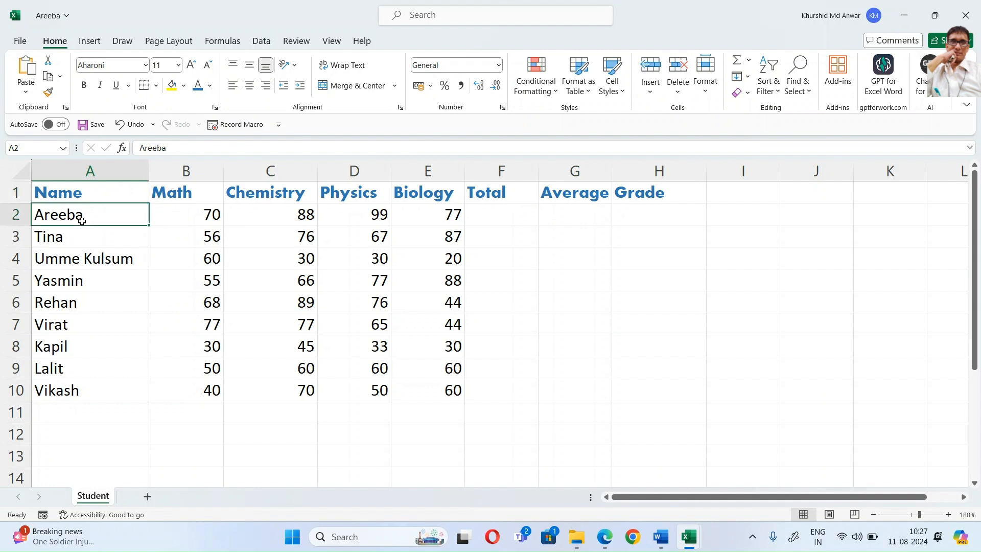
{"action": "left_click", "coordinate": [87, 193]}
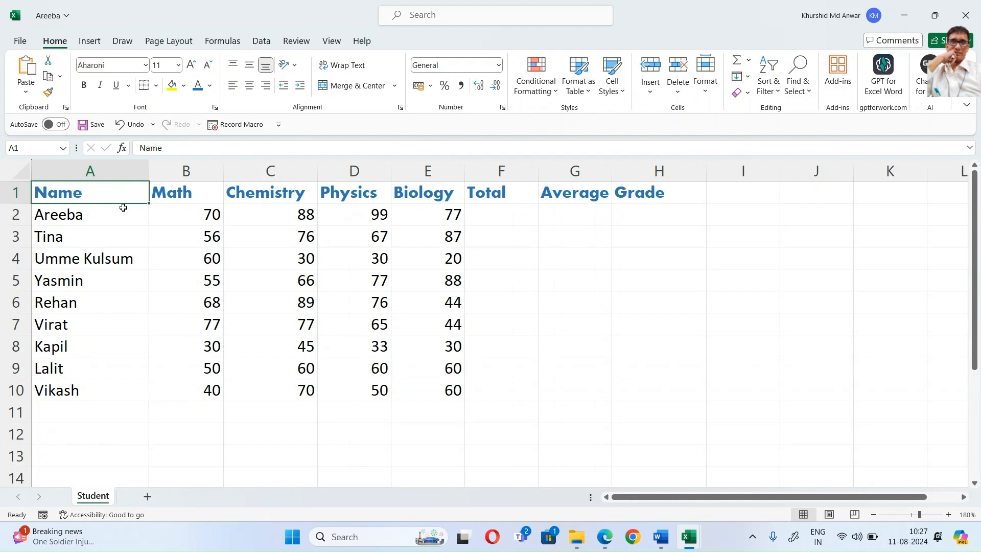
{"action": "left_click", "coordinate": [80, 217]}
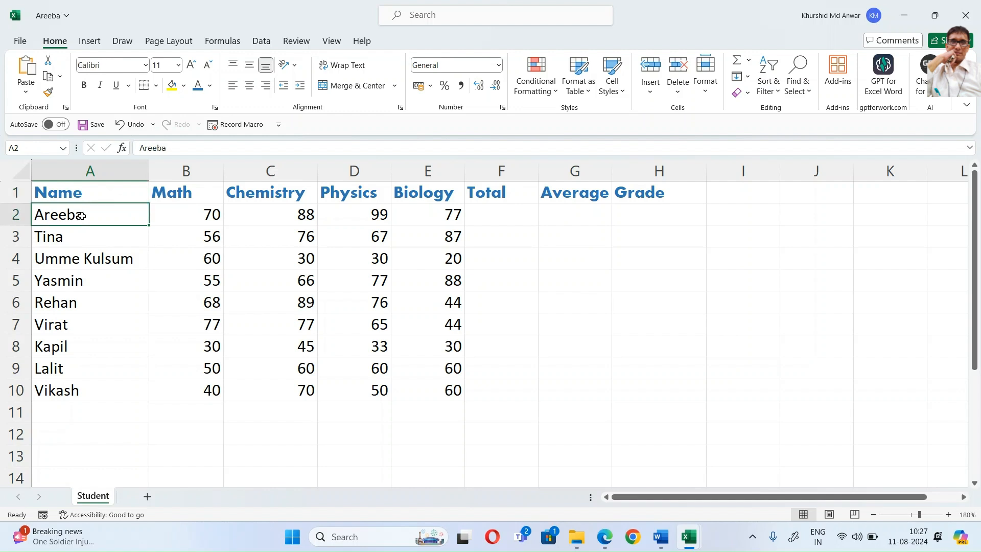
Step: Change the font colour of the student names in A2:A10 to standard red
{"action": "left_click_drag", "start_coordinate": [68, 214], "coordinate": [71, 324]}
{"action": "left_click_drag", "start_coordinate": [71, 216], "coordinate": [49, 390]}
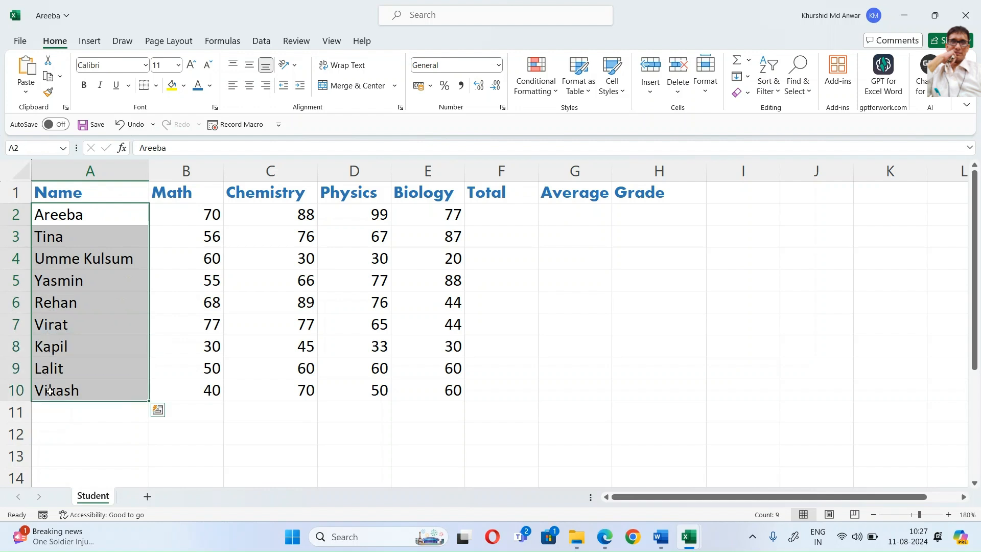
{"action": "left_click", "coordinate": [210, 86]}
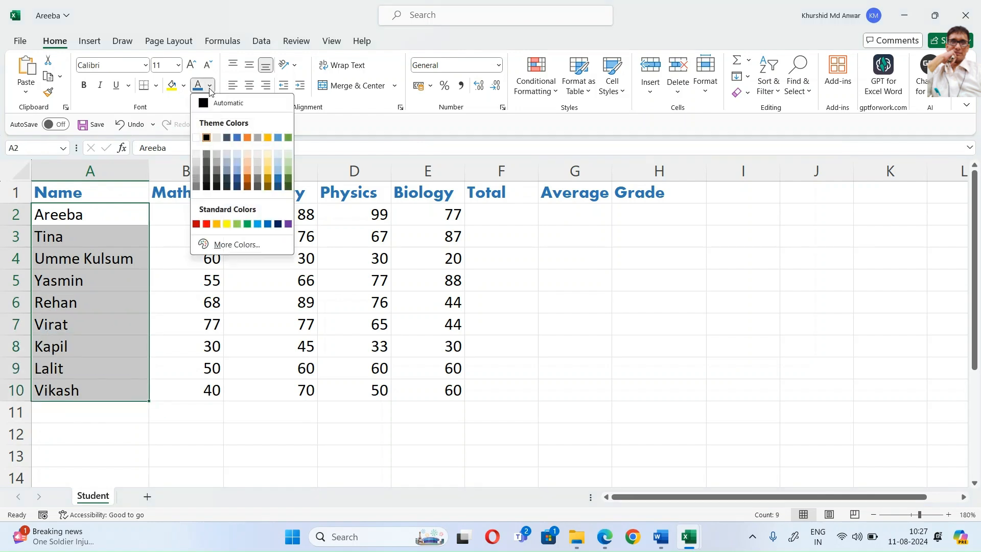
{"action": "left_click", "coordinate": [206, 224]}
{"action": "left_click", "coordinate": [207, 234]}
{"action": "left_click", "coordinate": [112, 410]}
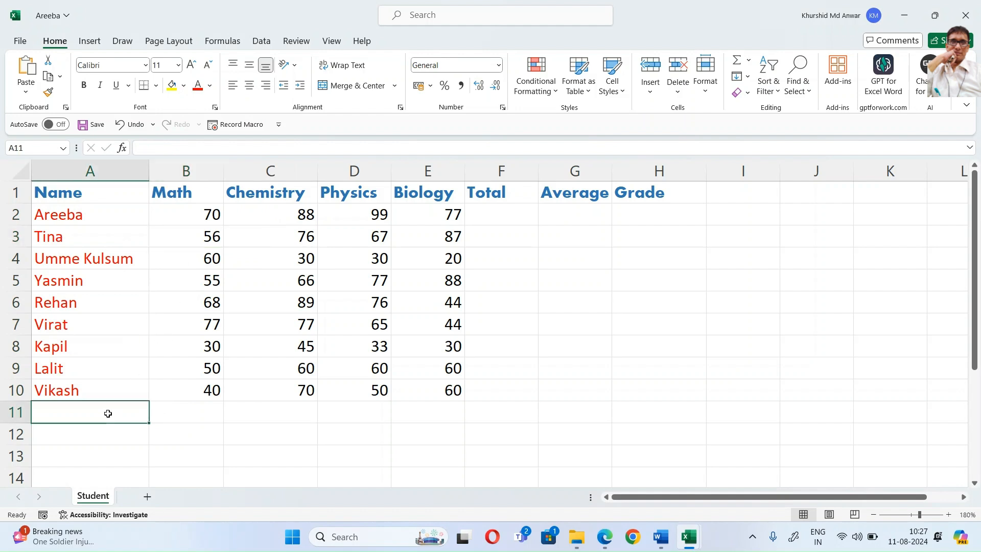
Step: Total the first student's four marks in B2:E2 with AutoSum in cell F2
{"action": "left_click", "coordinate": [95, 216]}
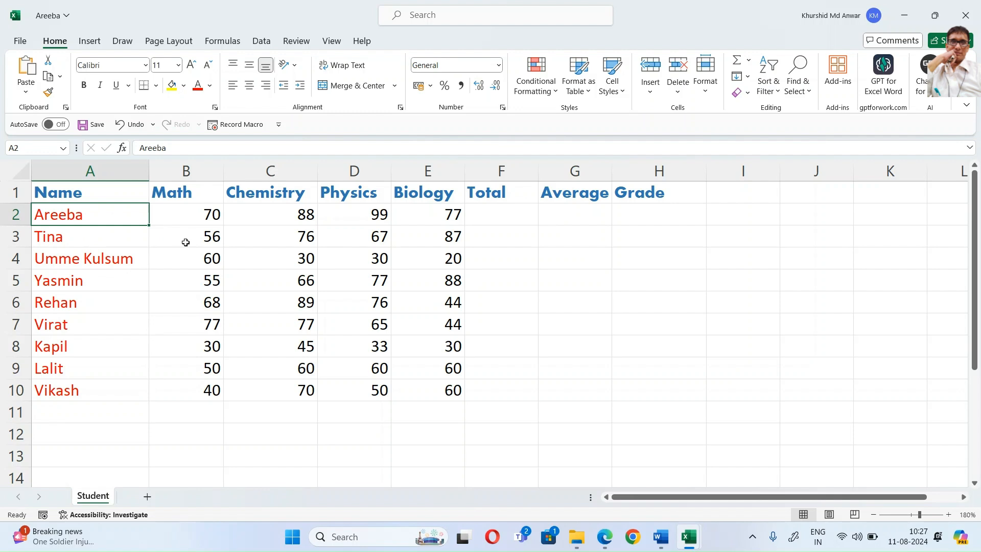
{"action": "left_click", "coordinate": [508, 221]}
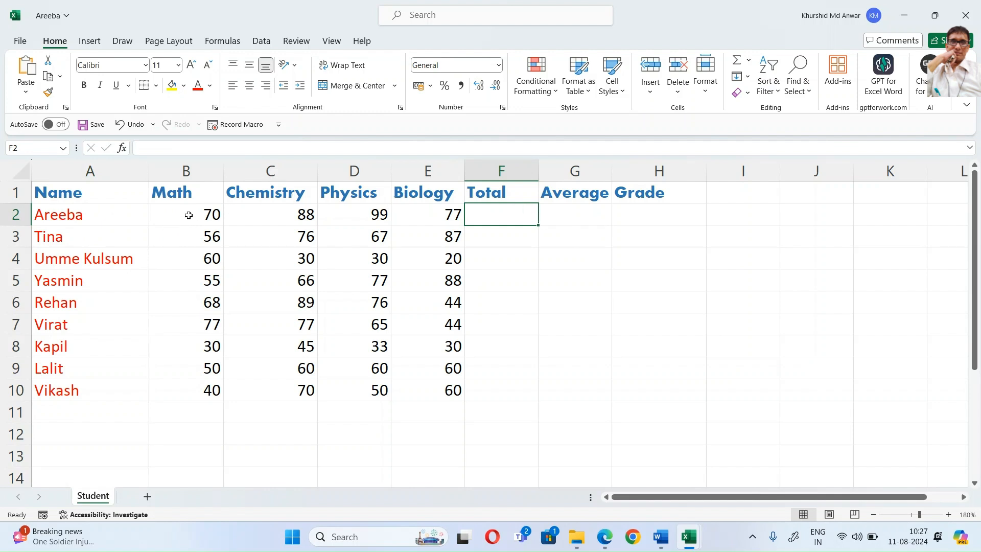
{"action": "left_click_drag", "start_coordinate": [190, 214], "coordinate": [434, 222]}
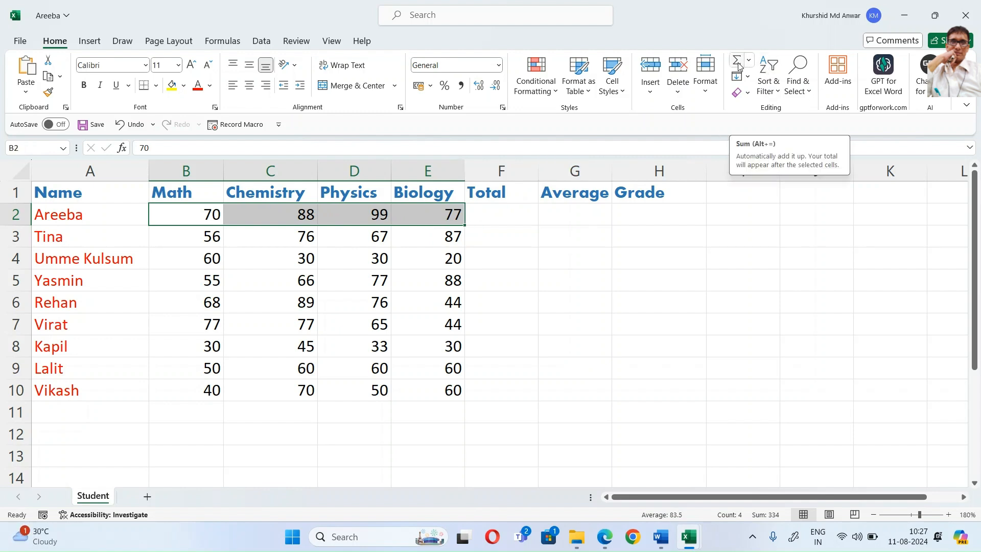
{"action": "left_click", "coordinate": [198, 215]}
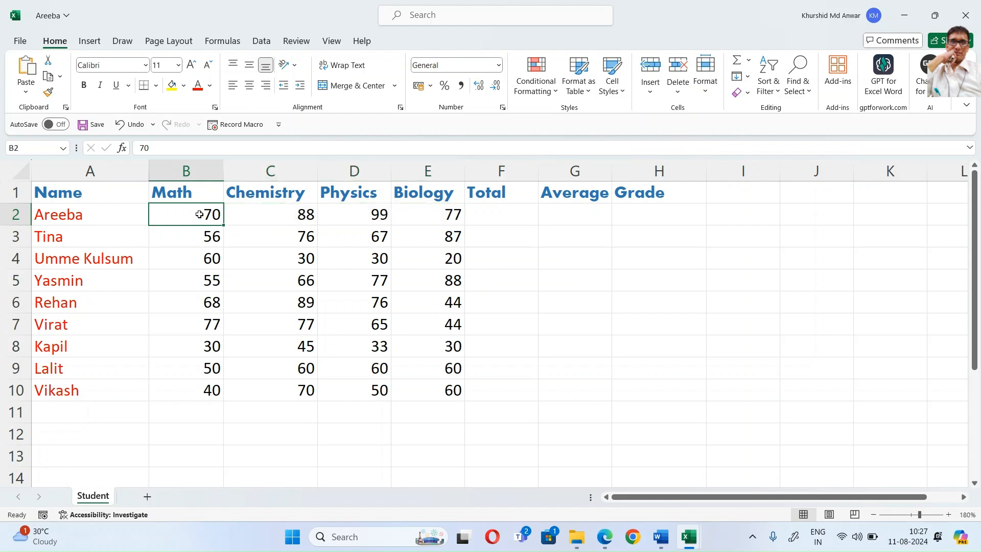
{"action": "left_click_drag", "start_coordinate": [202, 214], "coordinate": [461, 217]}
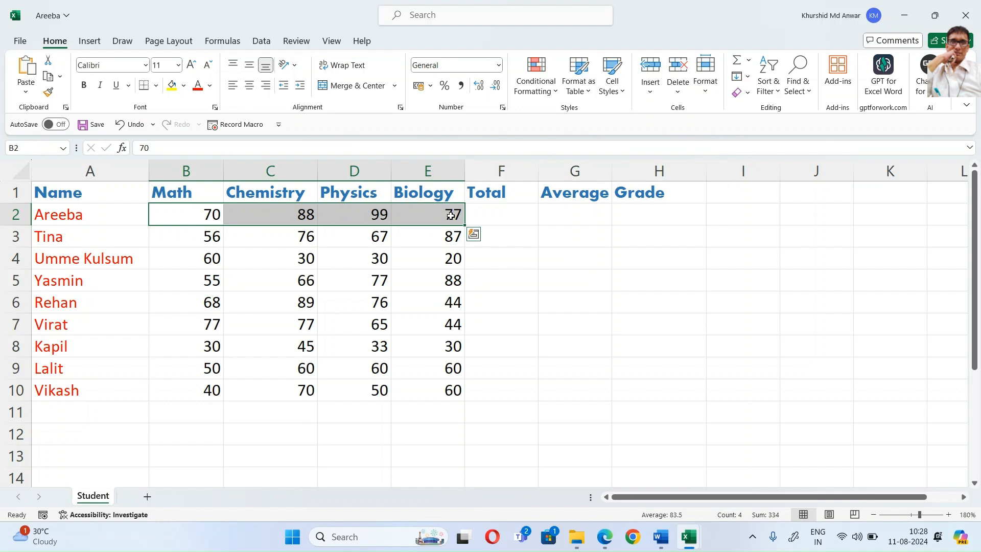
{"action": "left_click", "coordinate": [490, 217]}
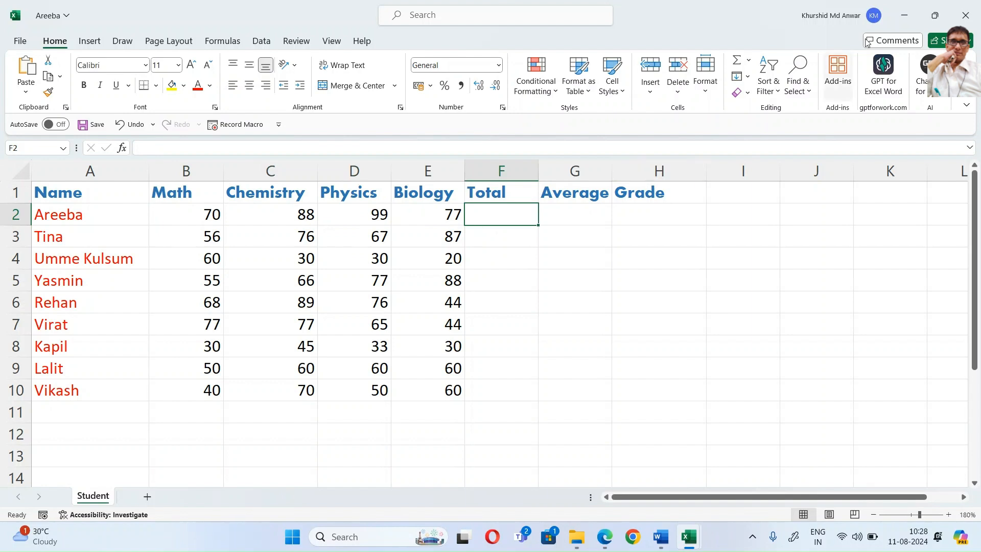
{"action": "left_click", "coordinate": [736, 64]}
{"action": "left_click", "coordinate": [737, 63]}
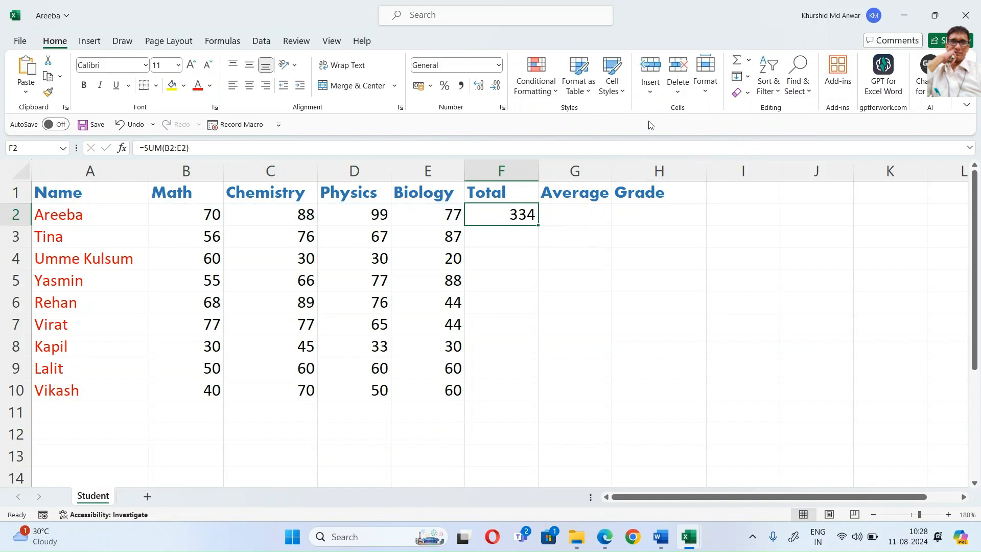
Step: Try AutoSum for the next two students in F3 and F4, and clear cells F3:F6
{"action": "left_click", "coordinate": [503, 232]}
{"action": "left_click", "coordinate": [736, 64]}
{"action": "left_click", "coordinate": [737, 64]}
{"action": "left_click", "coordinate": [517, 257]}
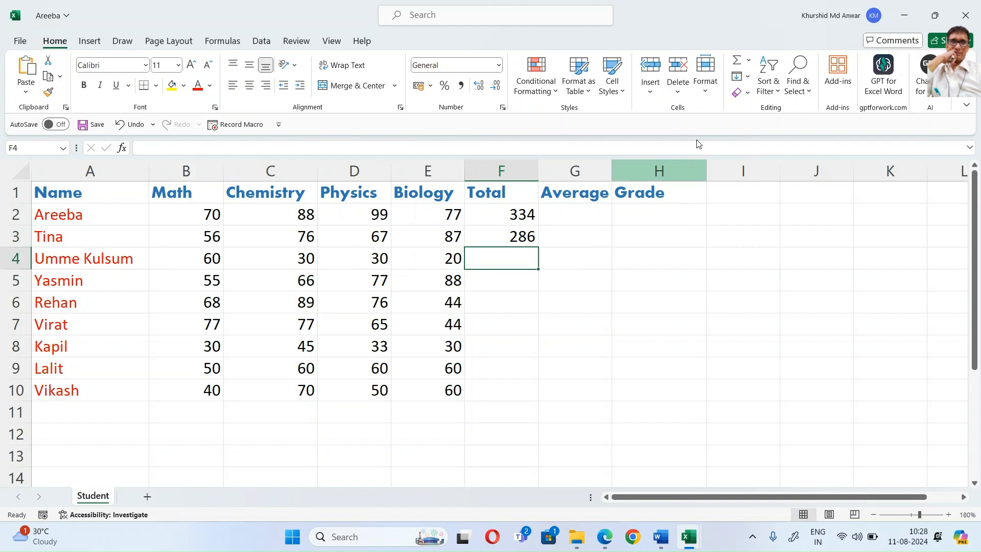
{"action": "left_click", "coordinate": [736, 64]}
{"action": "left_click", "coordinate": [735, 65]}
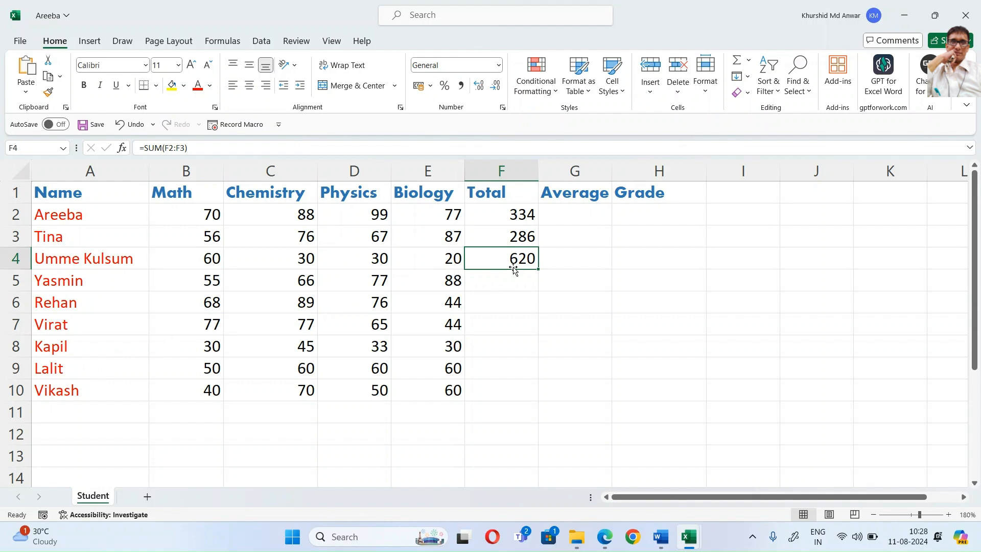
{"action": "left_click_drag", "start_coordinate": [516, 234], "coordinate": [523, 299]}
{"action": "key", "text": "Delete"}
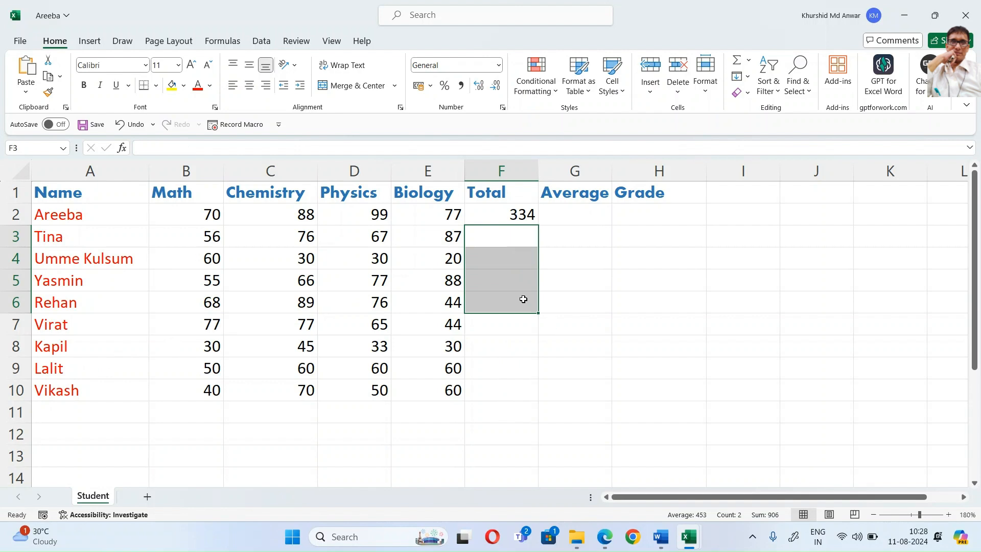
Step: Fill the AutoSum formula from F2 down to F10 for all students, and clear F2:F10
{"action": "left_click", "coordinate": [517, 213]}
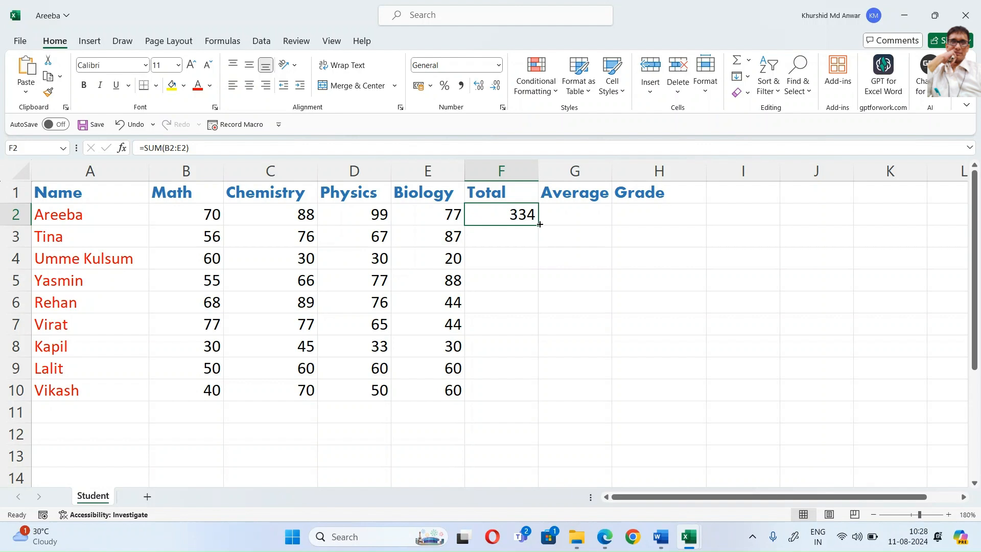
{"action": "left_click_drag", "start_coordinate": [540, 225], "coordinate": [525, 405]}
{"action": "left_click", "coordinate": [521, 206]}
{"action": "left_click", "coordinate": [525, 404]}
{"action": "left_click", "coordinate": [635, 324]}
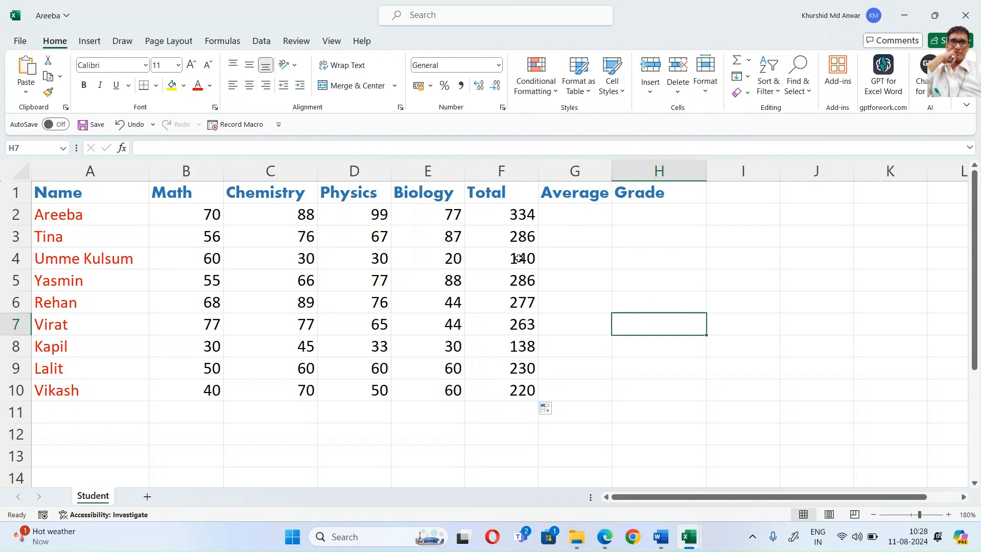
{"action": "left_click_drag", "start_coordinate": [517, 212], "coordinate": [508, 377]}
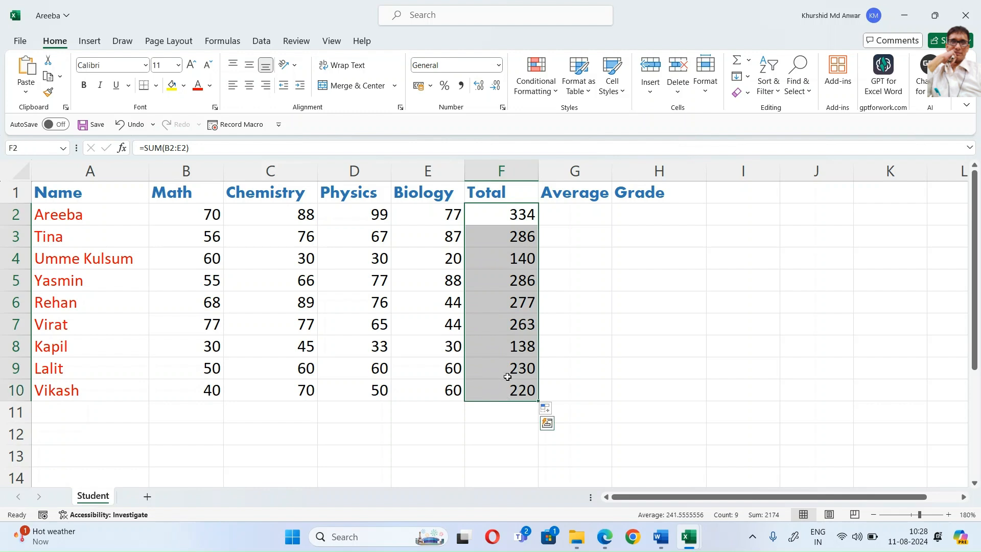
{"action": "key", "text": "Delete"}
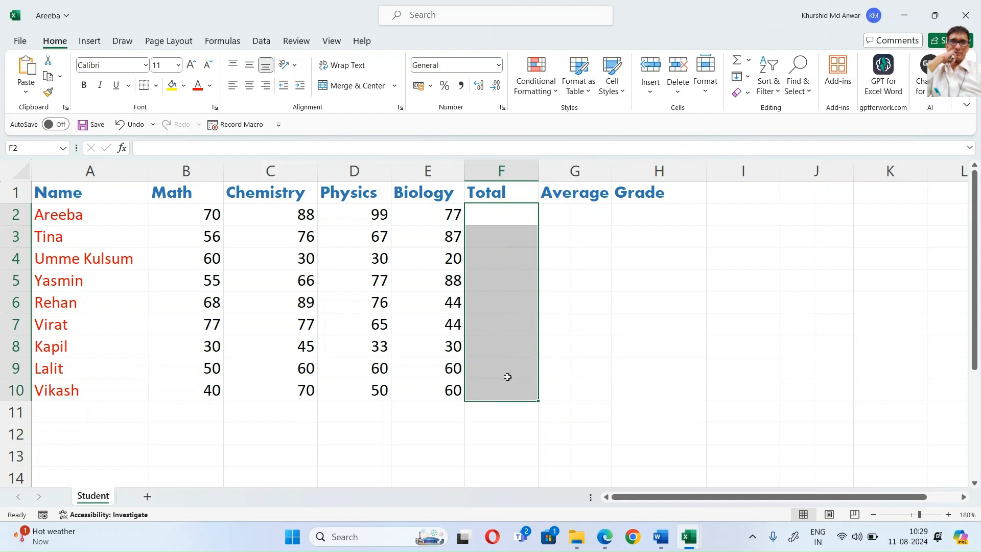
Step: Enter the formula =SUM(B2:E2) in F2 to total the first student's marks
{"action": "left_click", "coordinate": [512, 213]}
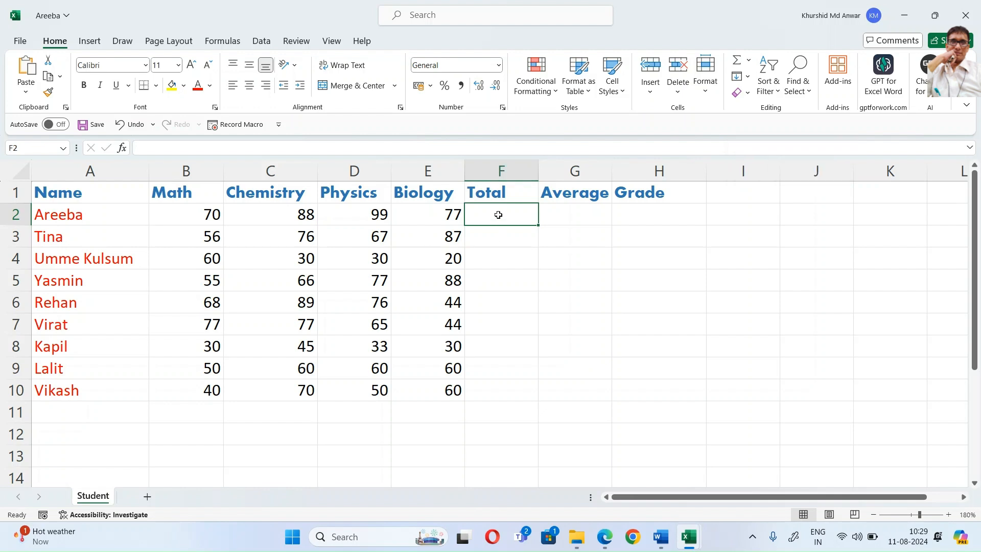
{"action": "type", "text": "="}
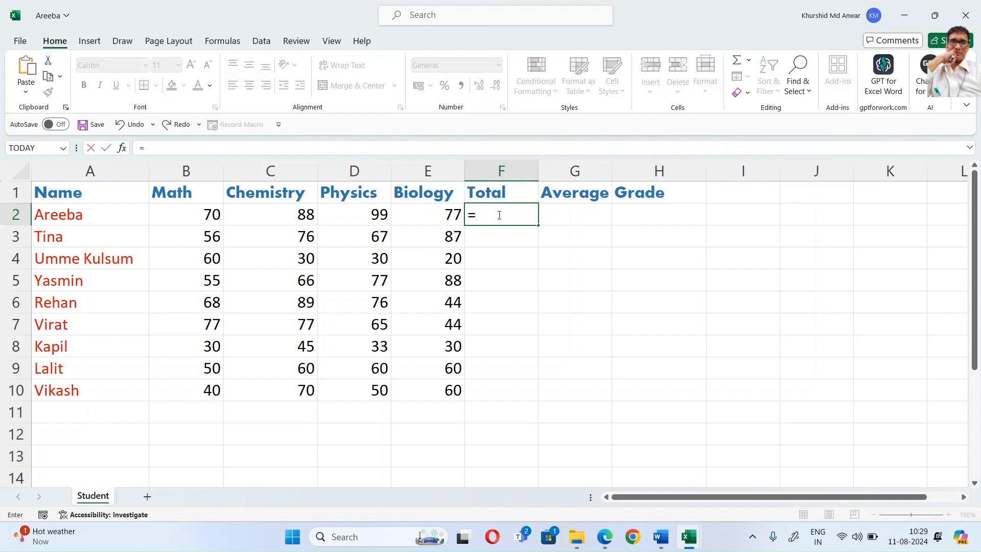
{"action": "type", "text": "sum"}
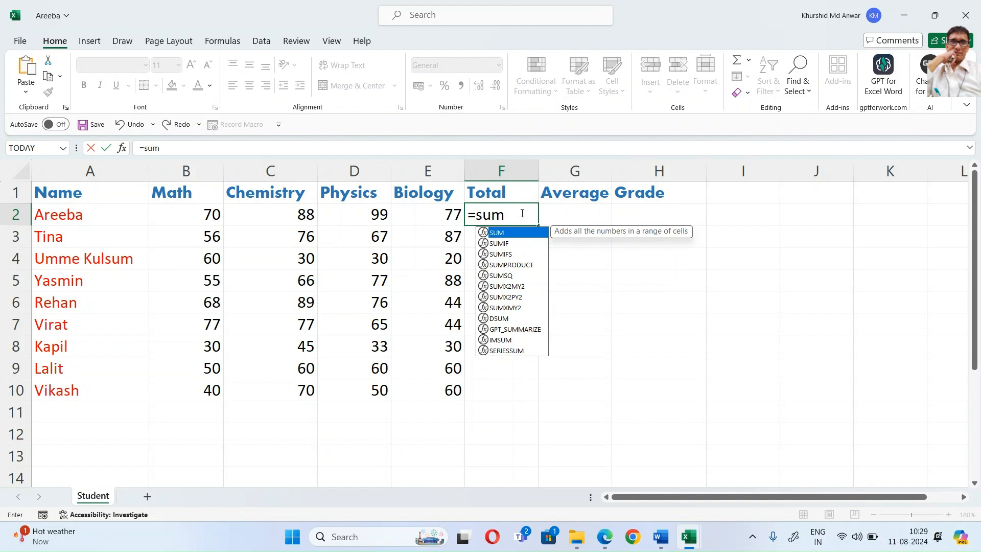
{"action": "type", "text": "("}
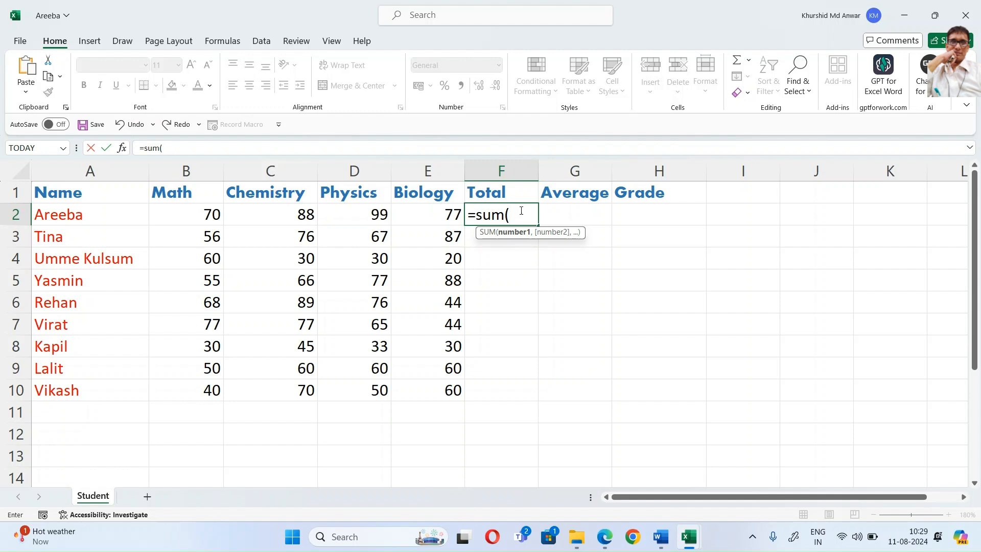
{"action": "left_click_drag", "start_coordinate": [207, 217], "coordinate": [452, 220]}
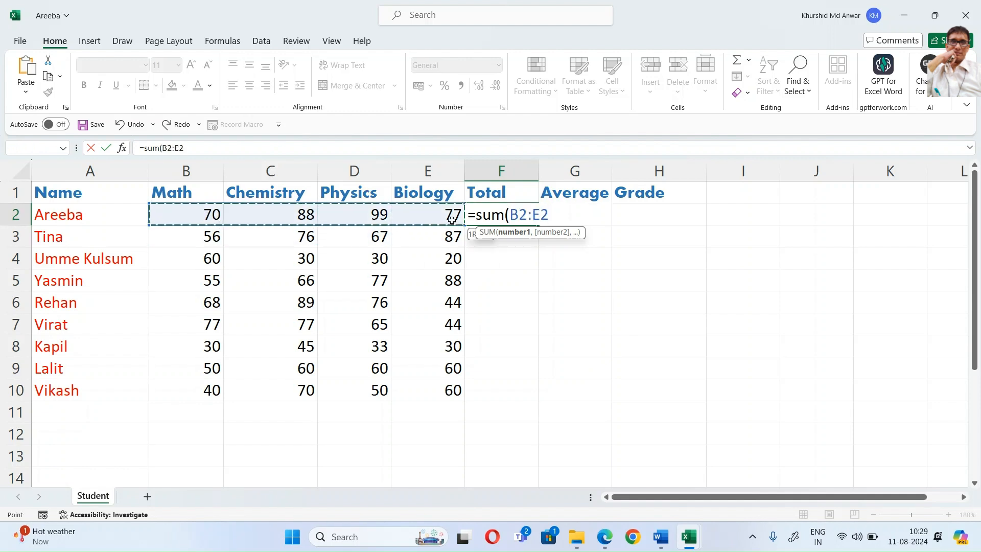
{"action": "left_click_drag", "start_coordinate": [176, 215], "coordinate": [419, 215]}
{"action": "type", "text": ")"}
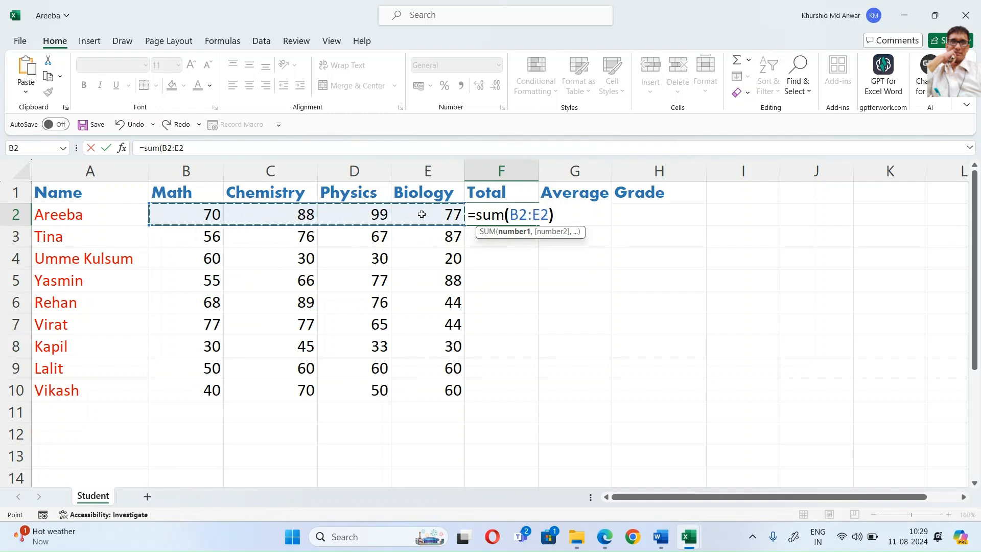
{"action": "key", "text": "Return"}
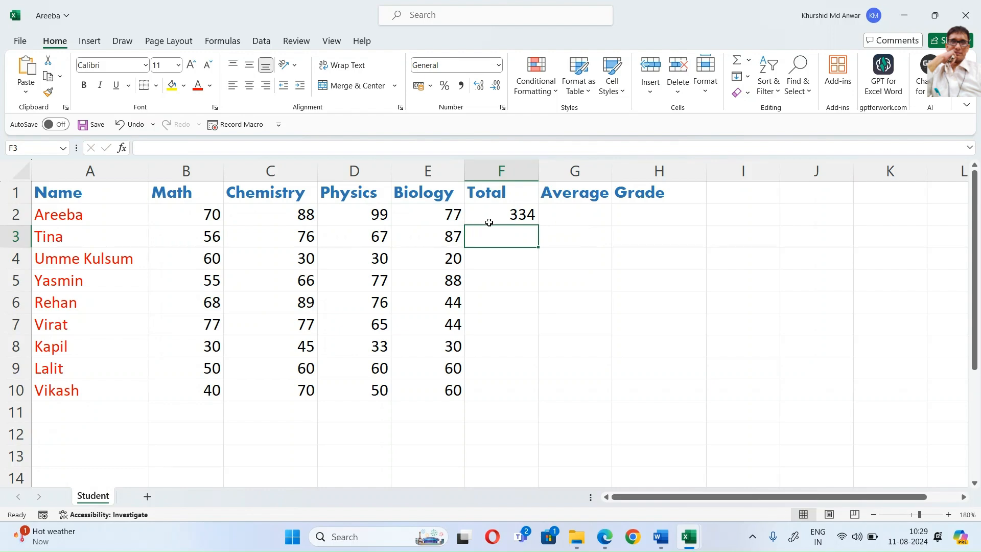
Step: Copy the SUM formula in F2 down through F10, and delete the totals in F2:F10
{"action": "left_click", "coordinate": [529, 212]}
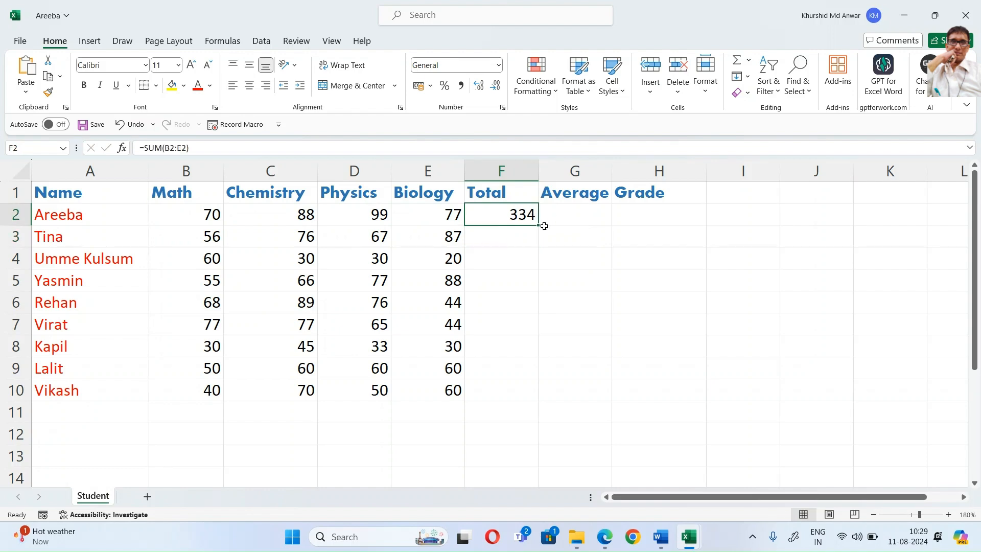
{"action": "left_click", "coordinate": [611, 540]}
{"action": "left_click", "coordinate": [508, 481]}
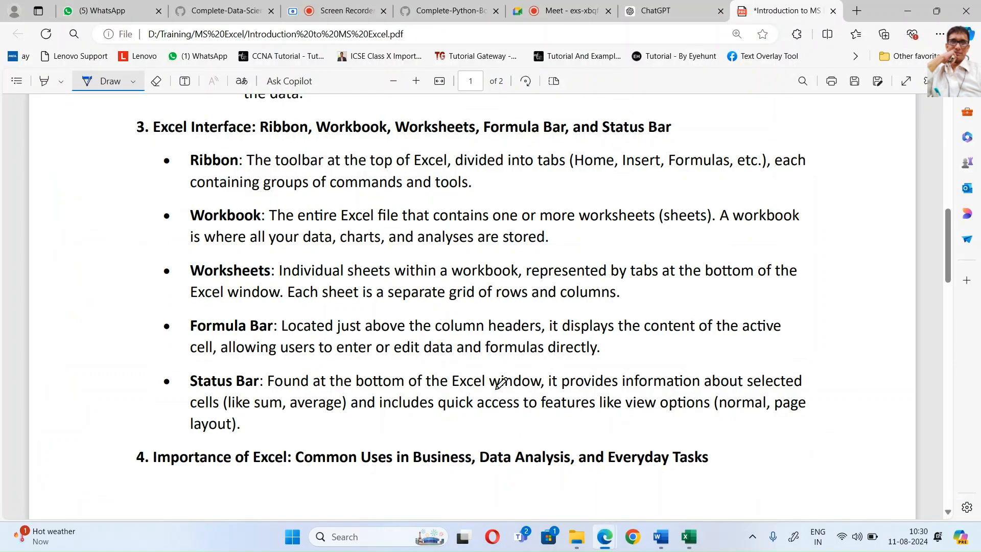
{"action": "mouse_move", "coordinate": [701, 538]}
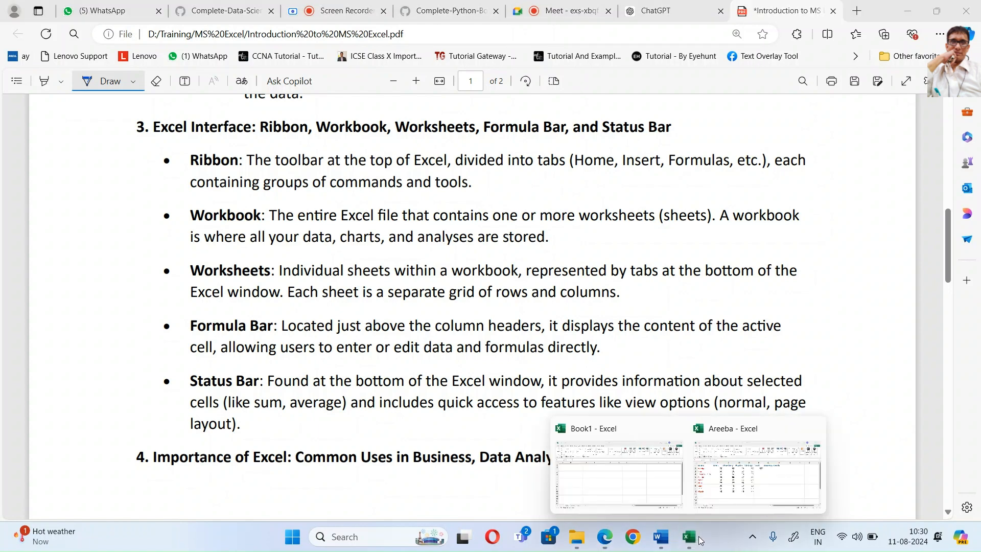
{"action": "left_click", "coordinate": [750, 496]}
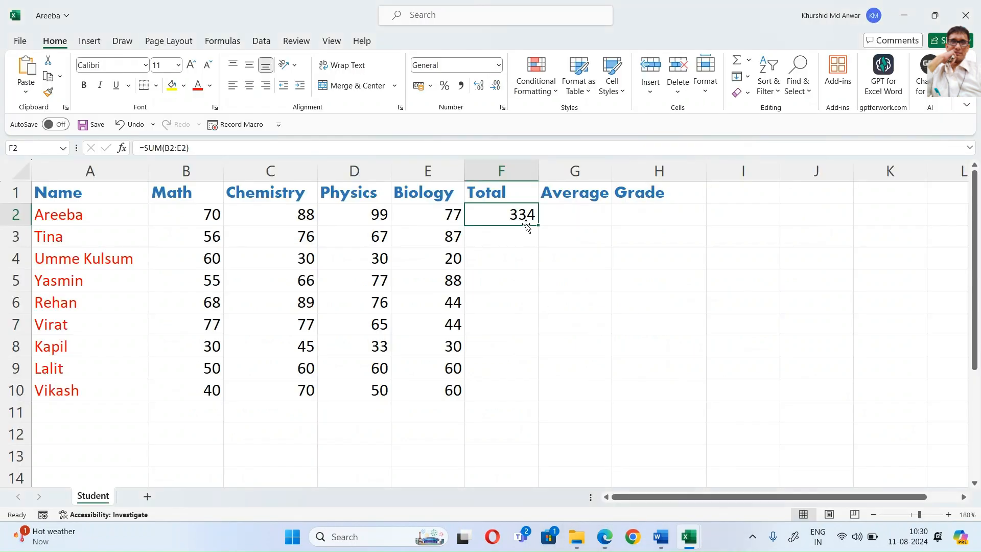
{"action": "left_click_drag", "start_coordinate": [537, 223], "coordinate": [515, 404]}
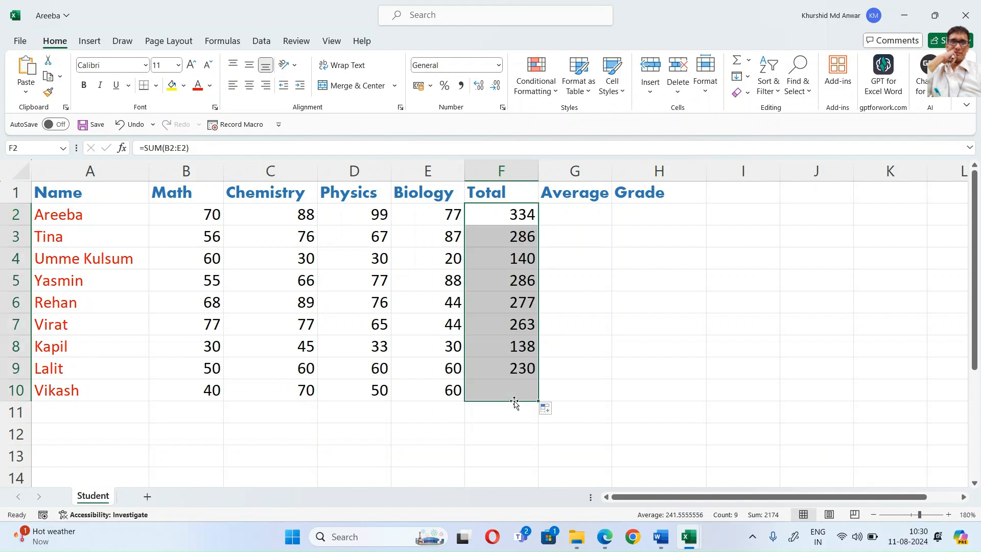
{"action": "key", "text": "Delete"}
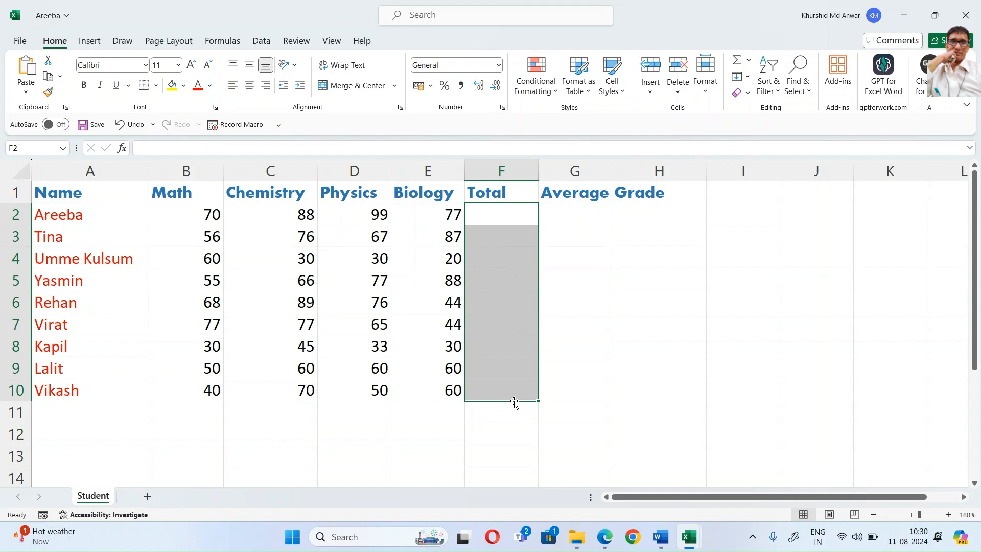
Step: Enter the addition formula =B2+C2+D2+E2 in F2 to total the first student's marks
{"action": "left_click", "coordinate": [490, 211]}
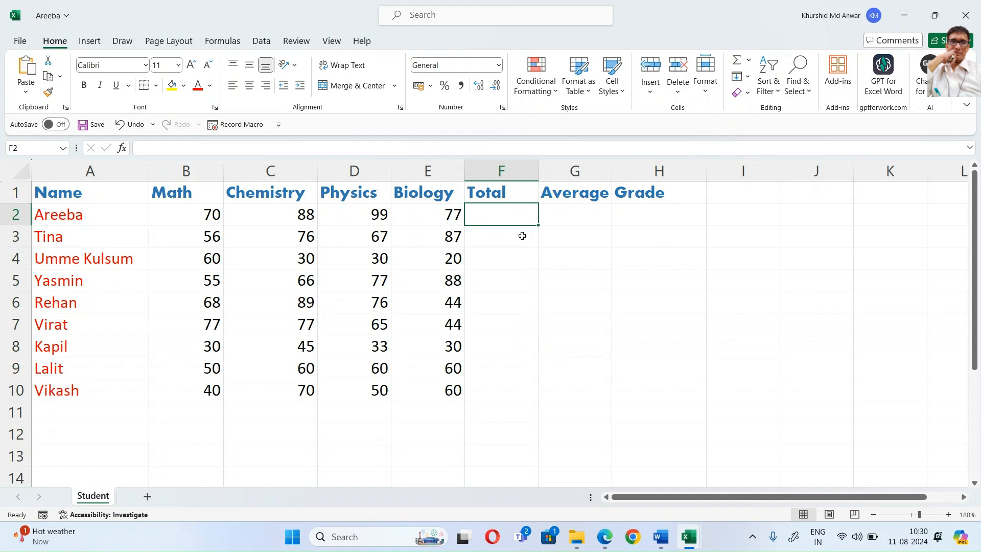
{"action": "type", "text": "="}
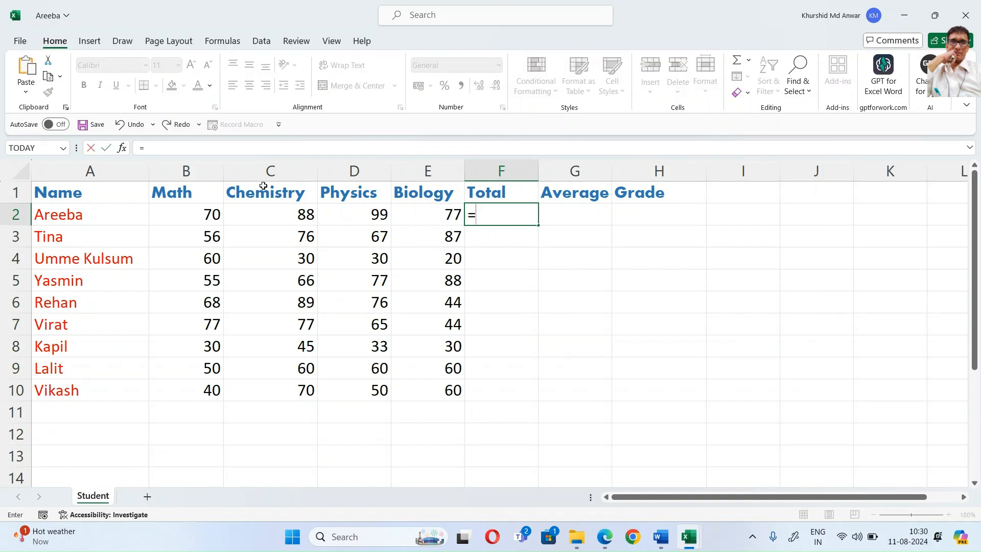
{"action": "left_click", "coordinate": [197, 212]}
{"action": "type", "text": "+"}
{"action": "left_click", "coordinate": [295, 215]}
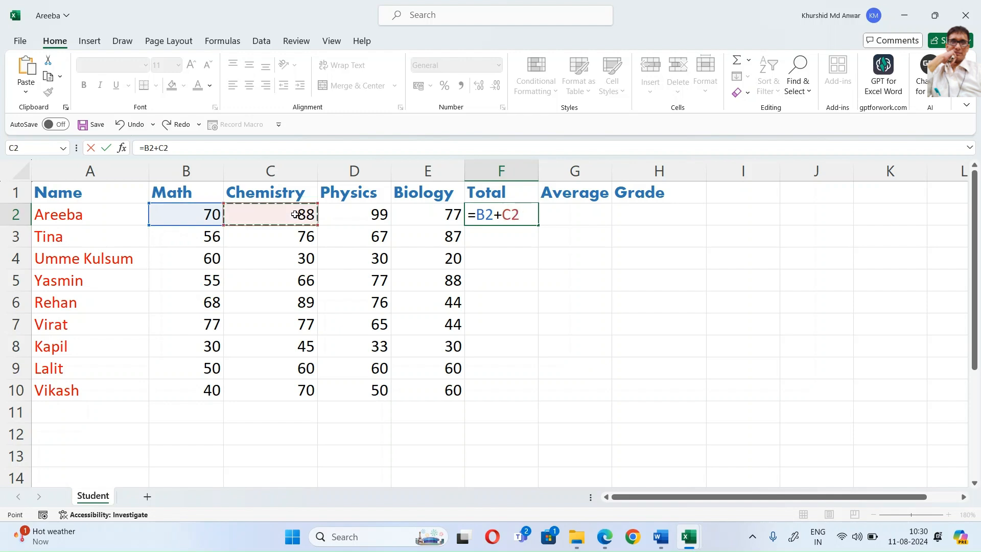
{"action": "type", "text": "+"}
{"action": "left_click", "coordinate": [378, 215]}
{"action": "type", "text": "+"}
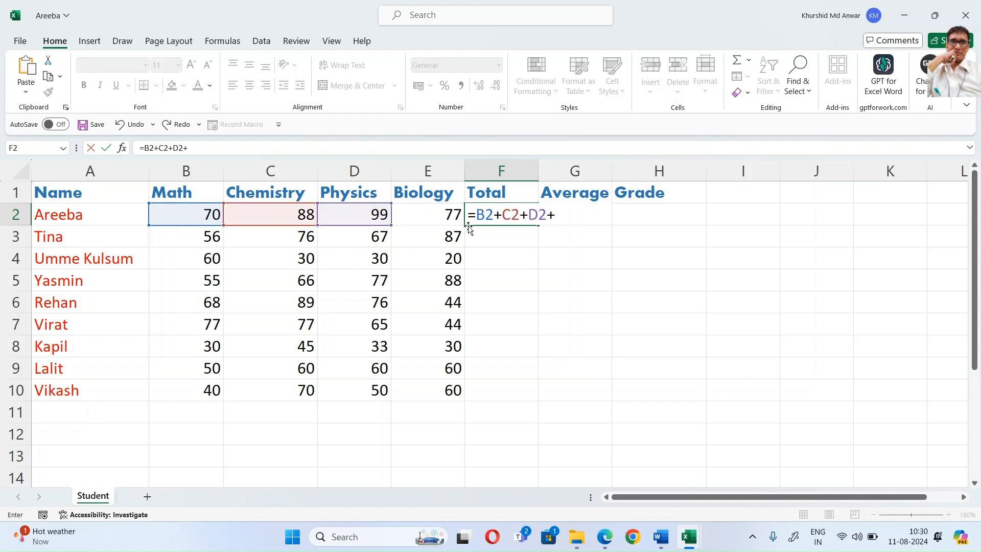
{"action": "left_click", "coordinate": [446, 215]}
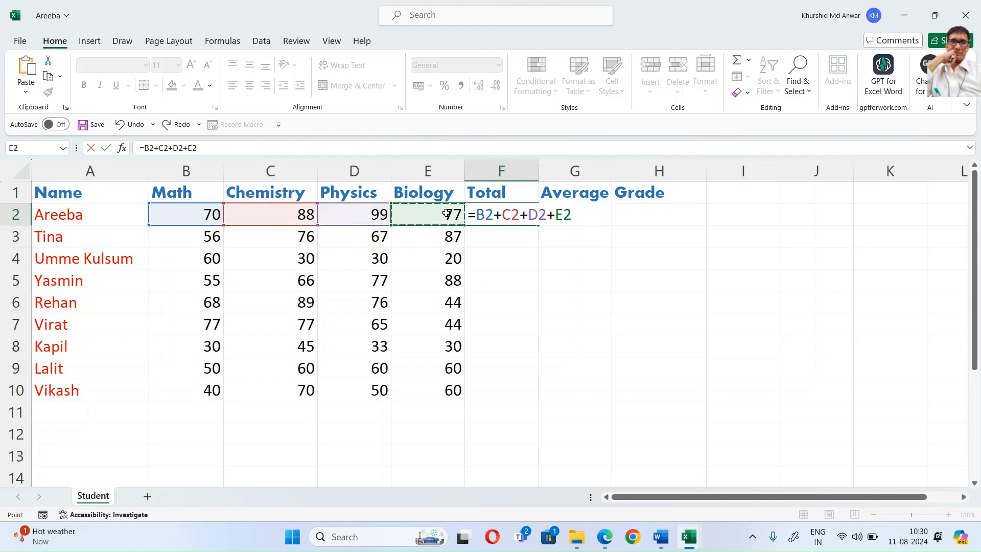
{"action": "key", "text": "Return"}
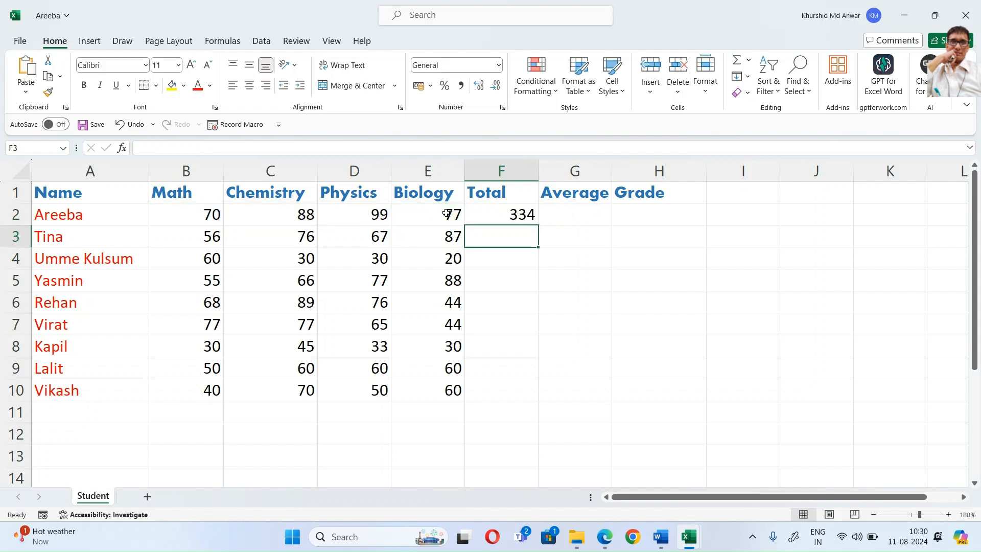
Step: Fill the addition formula from F2 down to F10, and clear the whole Total range
{"action": "left_click", "coordinate": [531, 214]}
{"action": "left_click_drag", "start_coordinate": [536, 225], "coordinate": [530, 399]}
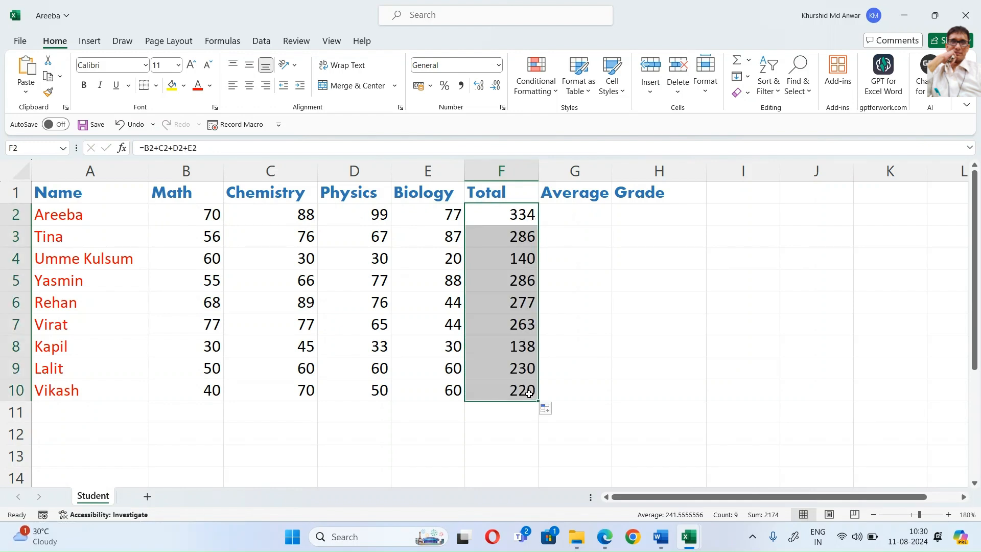
{"action": "key", "text": "Delete"}
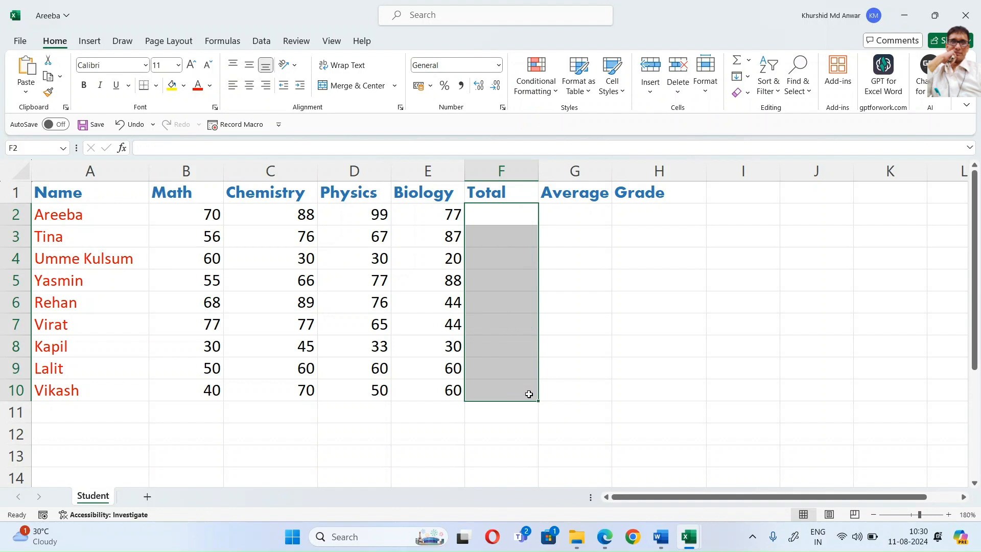
Step: Enter the addition formula =B2+C2+D2+E2 in F2 and fill it down the Total column to F10
{"action": "left_click", "coordinate": [507, 220]}
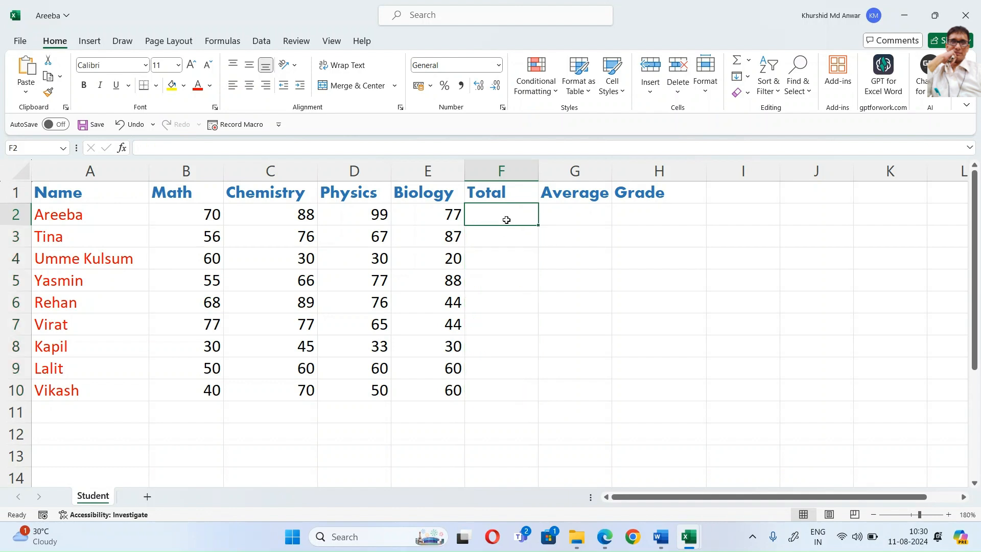
{"action": "type", "text": "="}
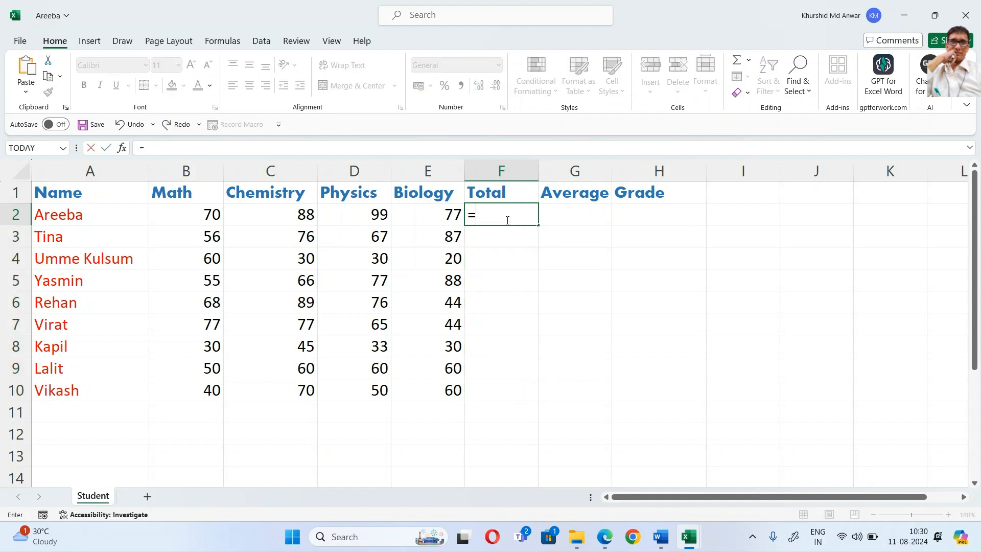
{"action": "left_click", "coordinate": [203, 210]}
{"action": "type", "text": "+"}
{"action": "left_click", "coordinate": [259, 214]}
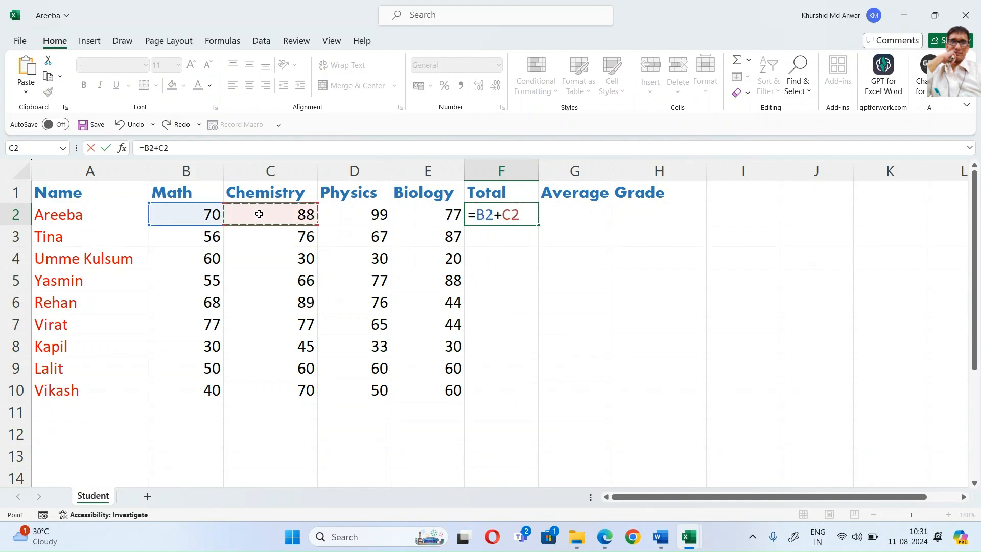
{"action": "type", "text": "+"}
{"action": "left_click", "coordinate": [352, 212]}
{"action": "type", "text": "+"}
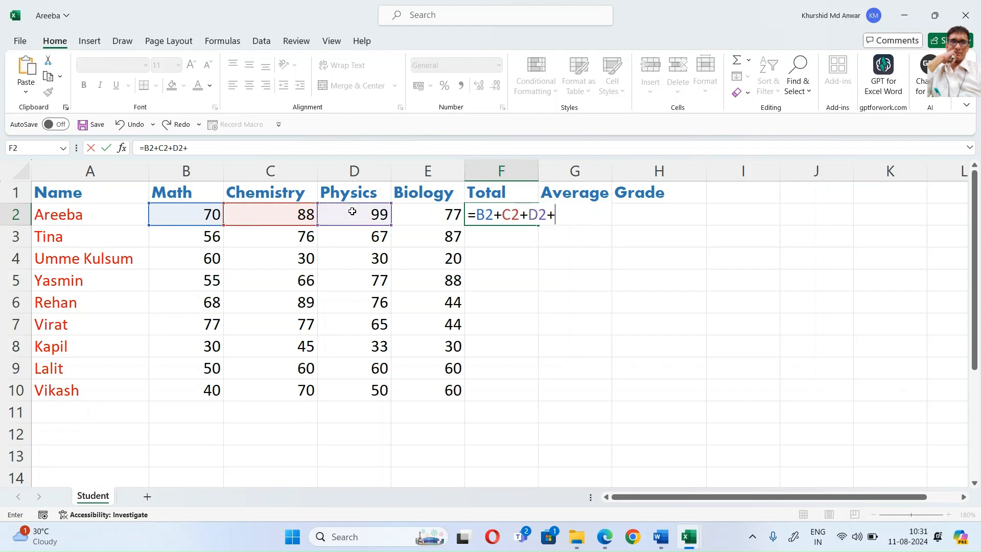
{"action": "left_click", "coordinate": [431, 216]}
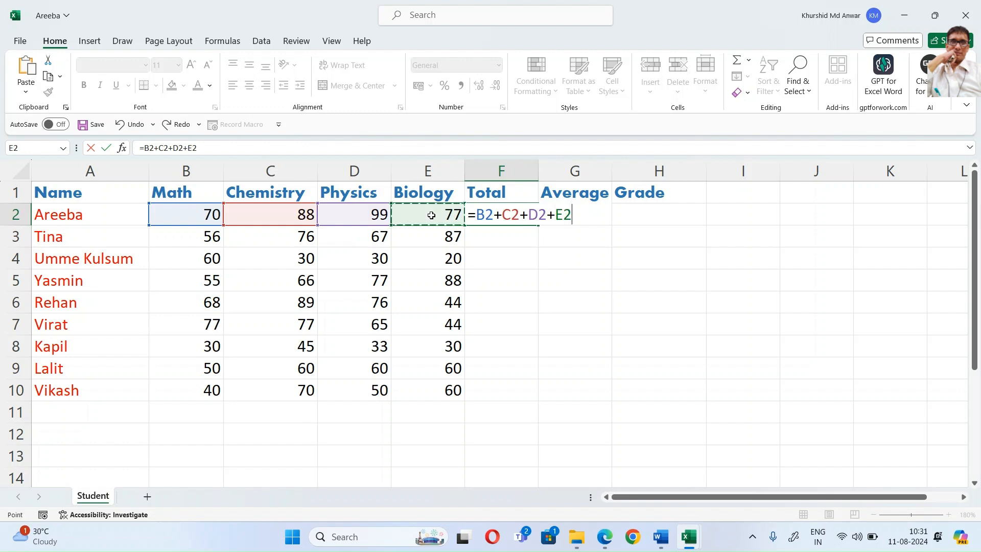
{"action": "key", "text": "Return"}
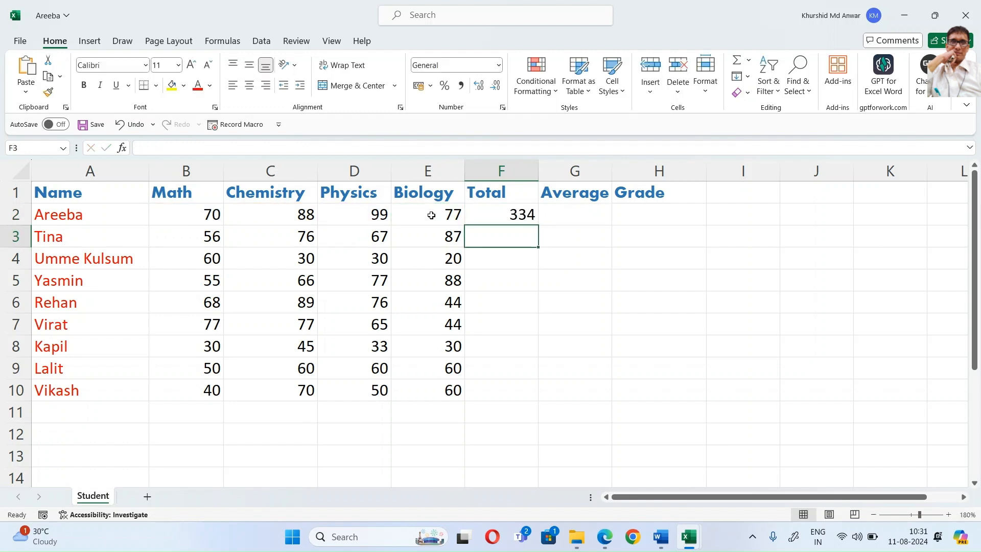
{"action": "left_click", "coordinate": [516, 218]}
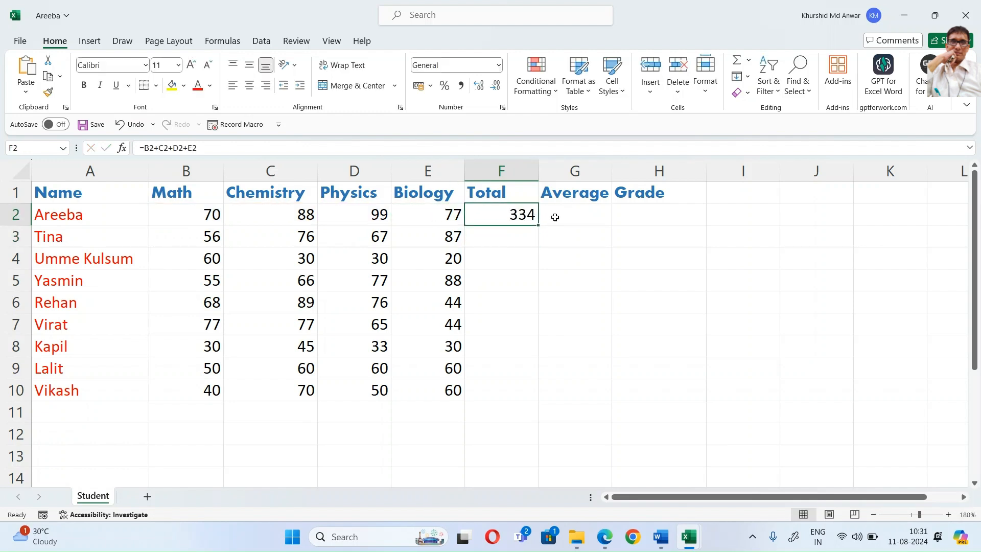
{"action": "left_click_drag", "start_coordinate": [538, 225], "coordinate": [522, 395]}
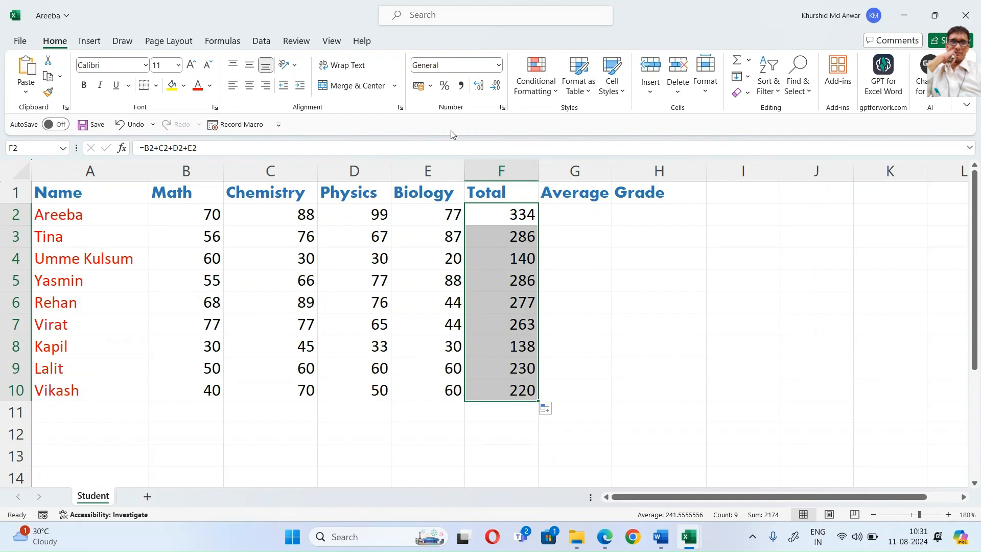
Step: Enter the formula =F2/4 in G2 to average the first student's marks from the total
{"action": "left_click", "coordinate": [584, 210]}
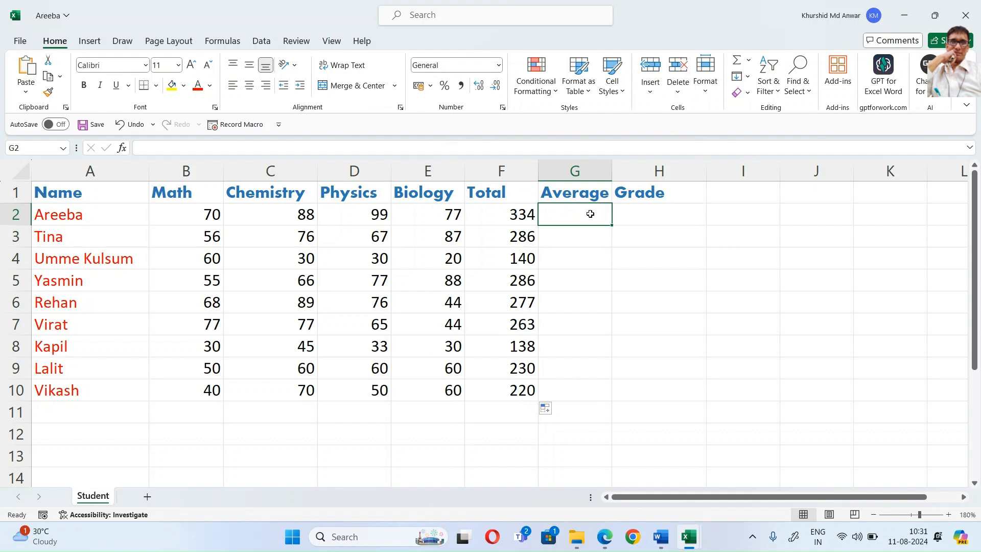
{"action": "type", "text": "="}
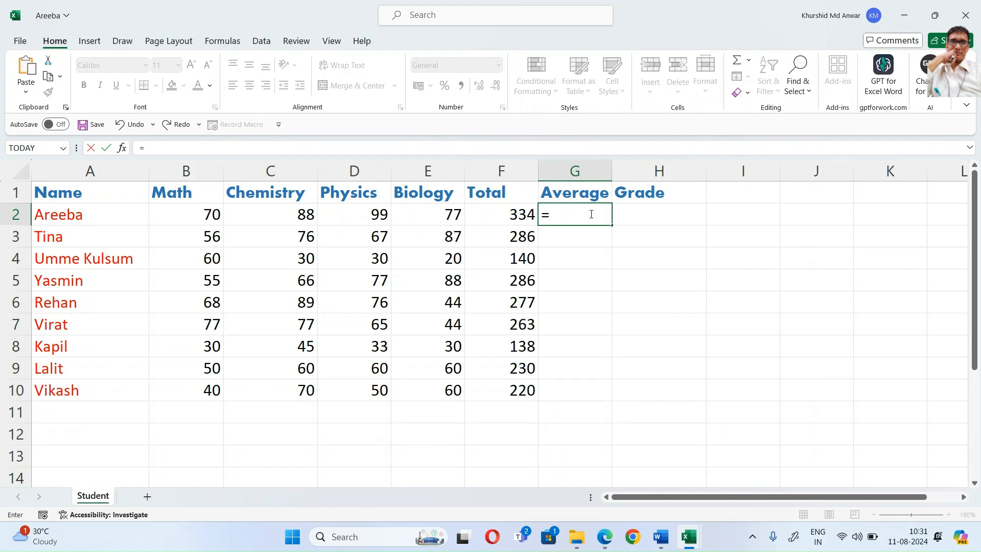
{"action": "left_click", "coordinate": [499, 214]}
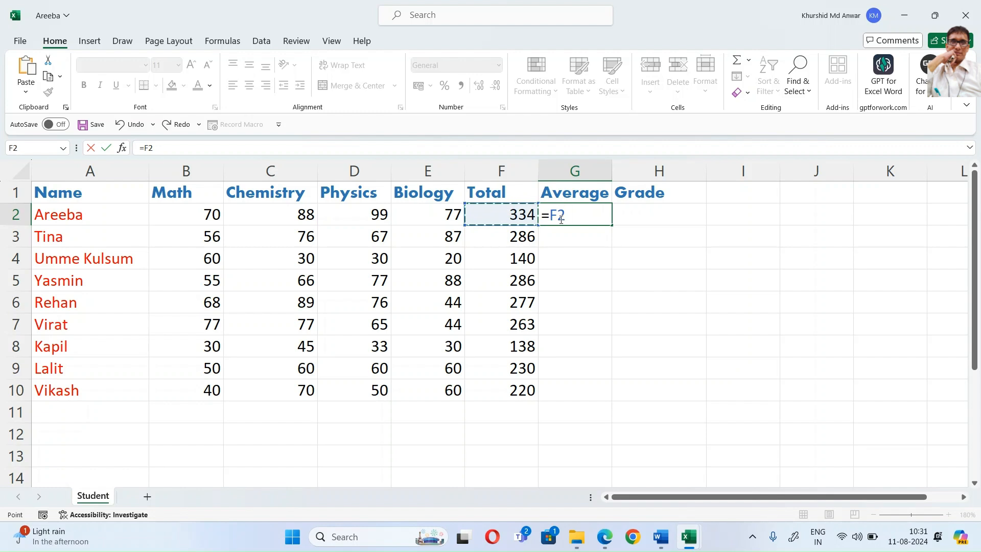
{"action": "type", "text": "/4"}
{"action": "key", "text": "Return"}
{"action": "left_click", "coordinate": [582, 212]}
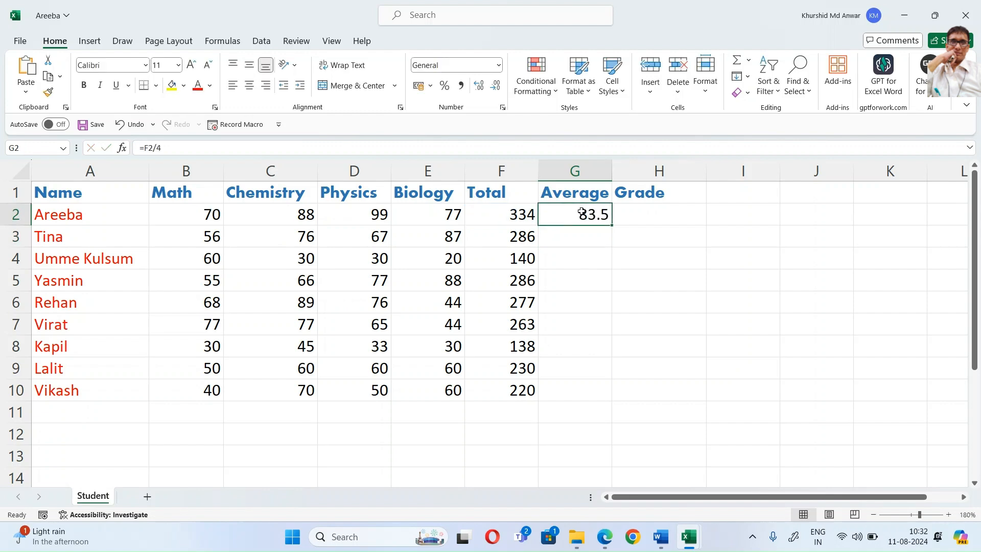
{"action": "key", "text": "F2"}
{"action": "key", "text": "Return"}
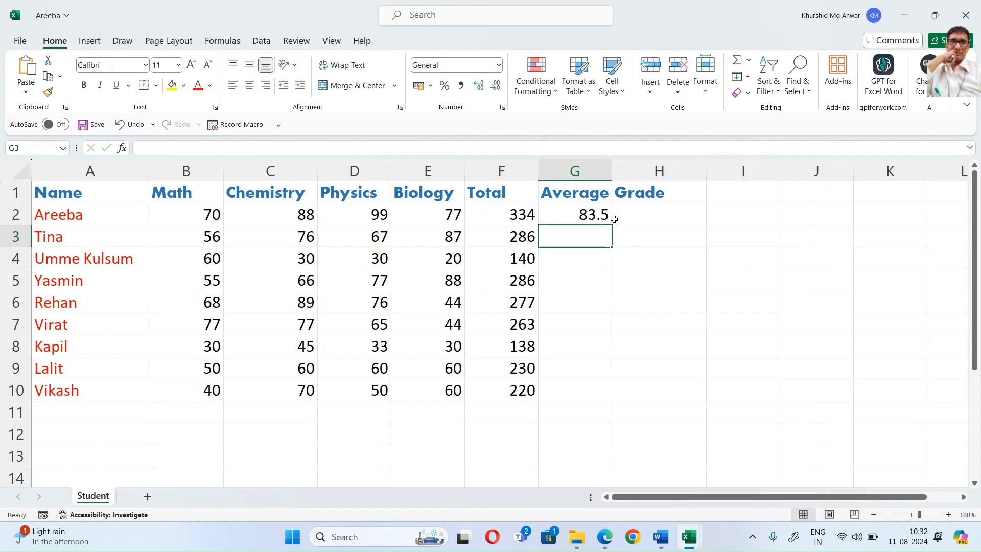
Step: Fill the division formula from G2 down to G10, and clear the averages in G2:G10
{"action": "left_click", "coordinate": [582, 211]}
{"action": "left_click_drag", "start_coordinate": [611, 224], "coordinate": [589, 394]}
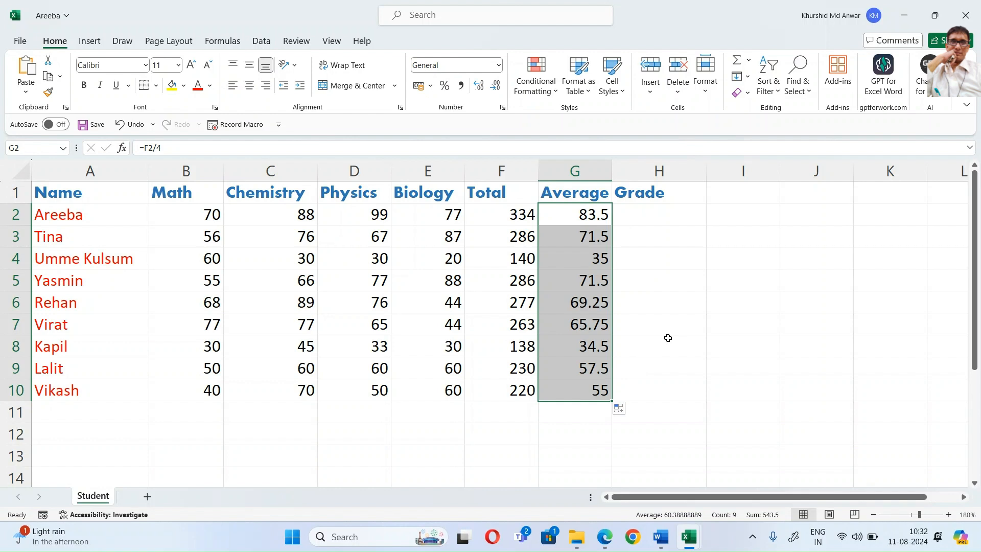
{"action": "key", "text": "Delete"}
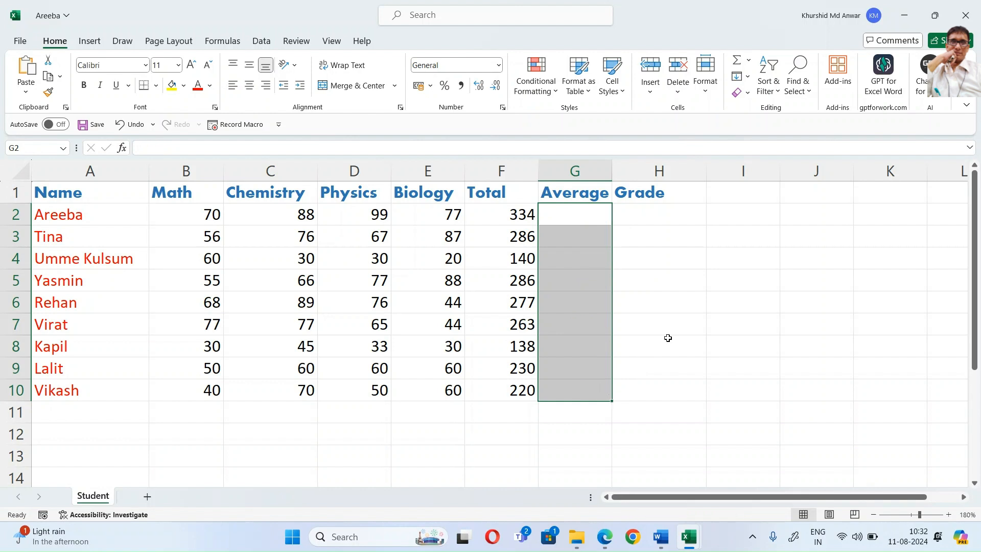
Step: Enter the formula =AVERAGE(B2:E2) in G2 to average the first student's four marks
{"action": "left_click", "coordinate": [568, 217]}
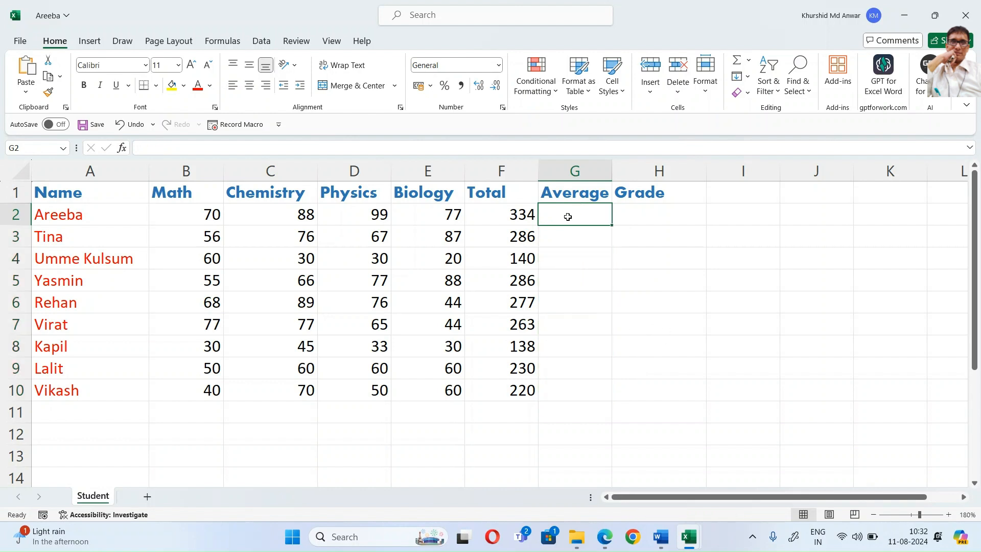
{"action": "type", "text": "=a"}
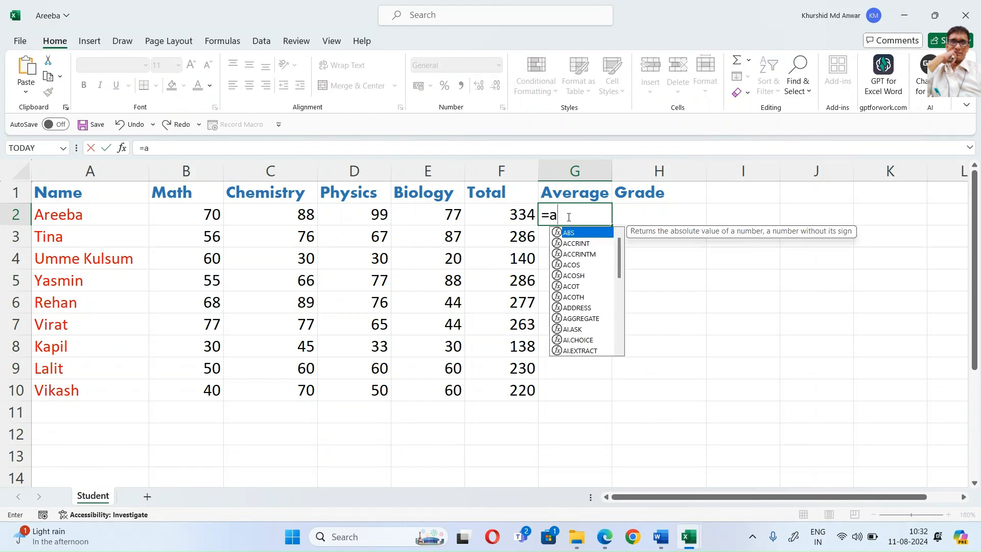
{"action": "type", "text": "verage"}
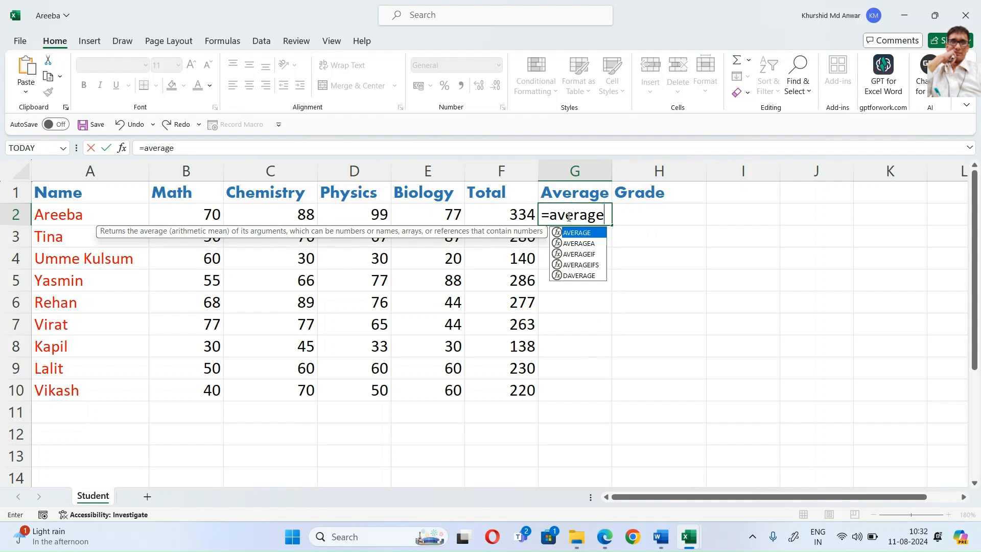
{"action": "type", "text": "("}
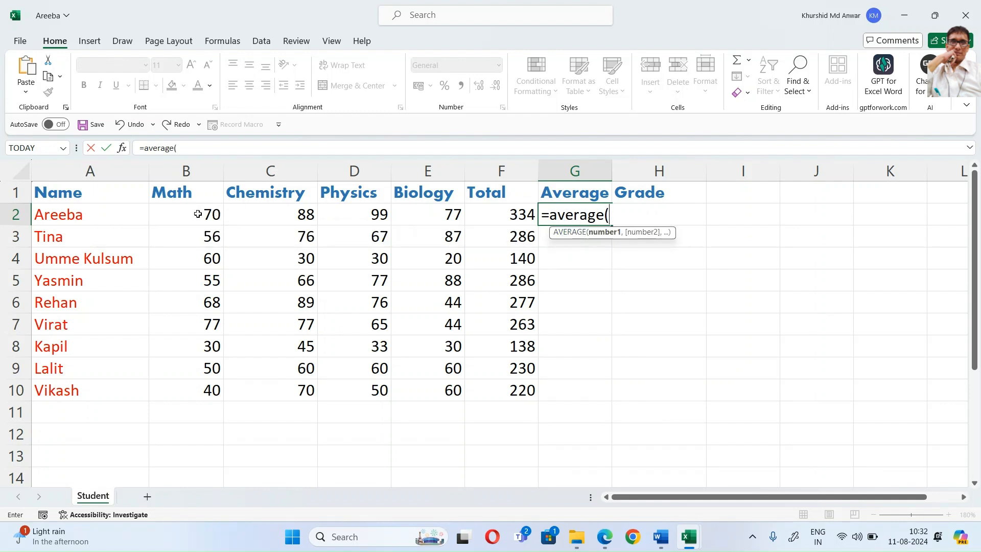
{"action": "left_click_drag", "start_coordinate": [197, 214], "coordinate": [245, 214]}
{"action": "left_click", "coordinate": [254, 215]}
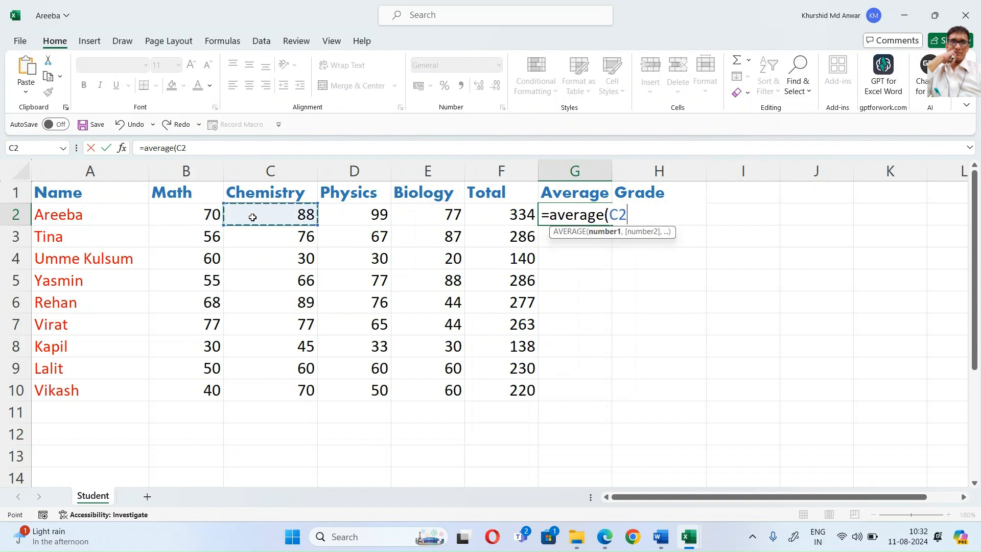
{"action": "left_click_drag", "start_coordinate": [186, 210], "coordinate": [449, 213]}
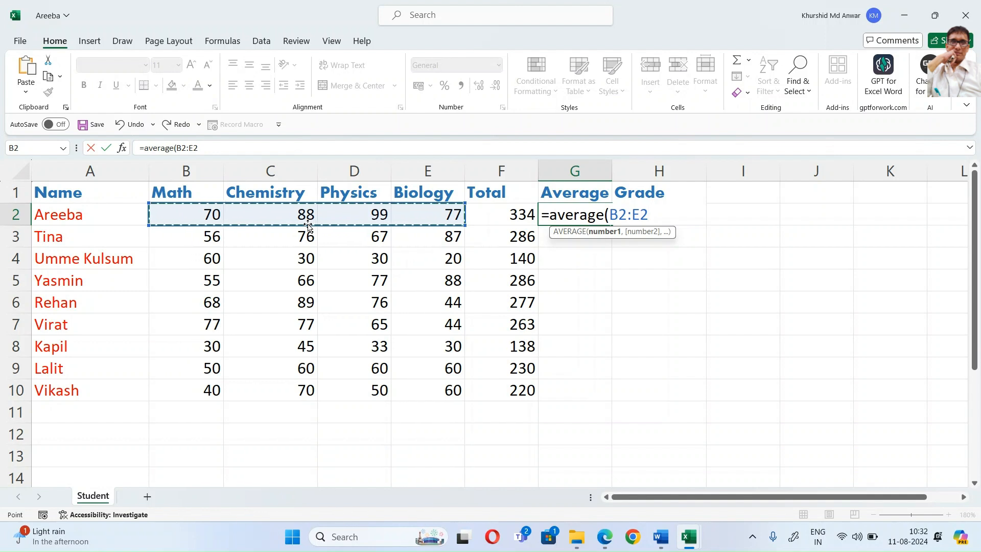
{"action": "type", "text": ")"}
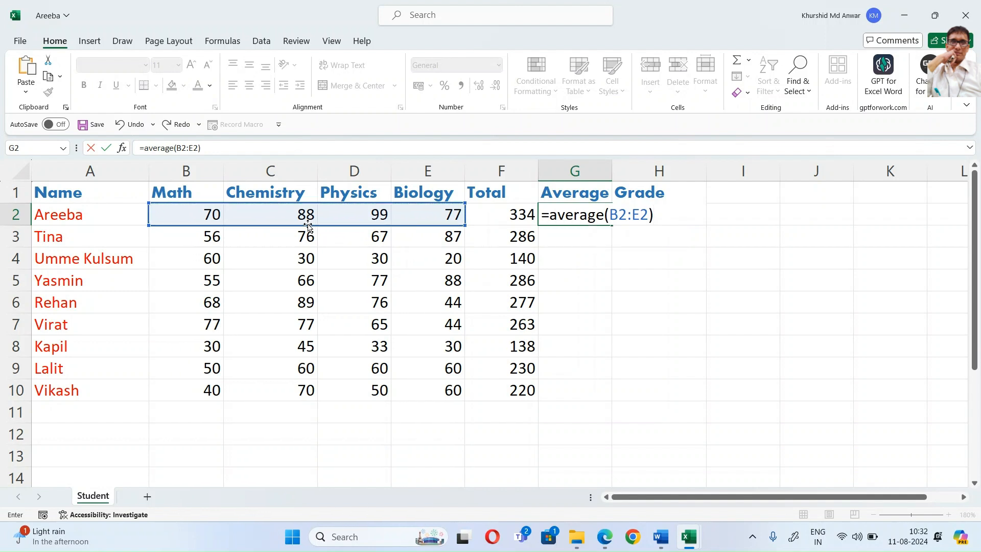
{"action": "key", "text": "Return"}
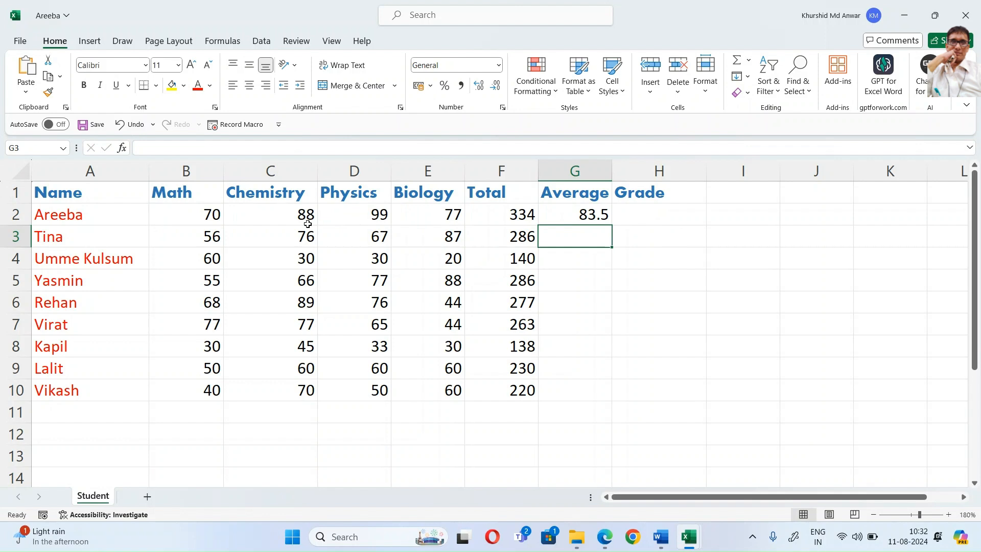
Step: Fill the AVERAGE formula from G2 down to G10, and delete the whole filled range
{"action": "left_click", "coordinate": [576, 213]}
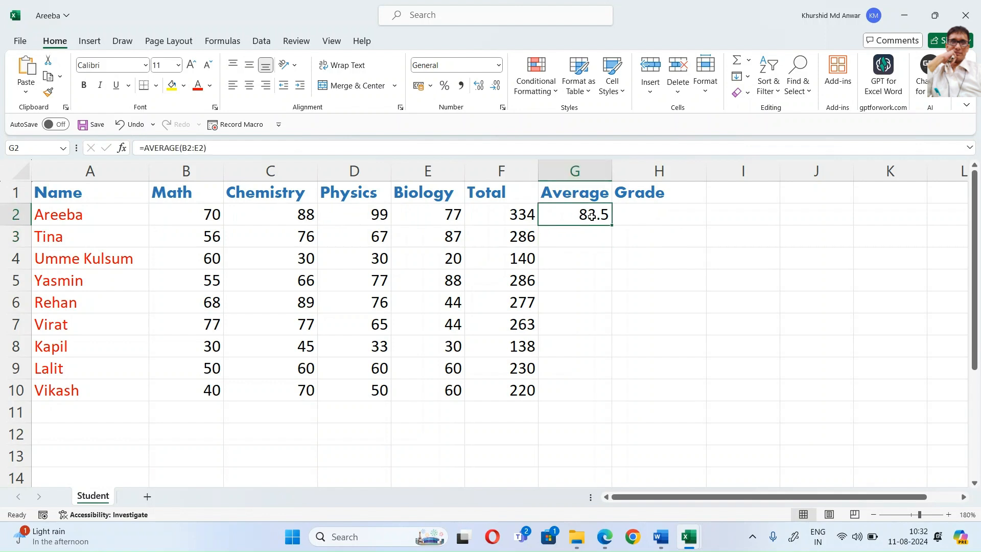
{"action": "left_click_drag", "start_coordinate": [613, 225], "coordinate": [596, 402]}
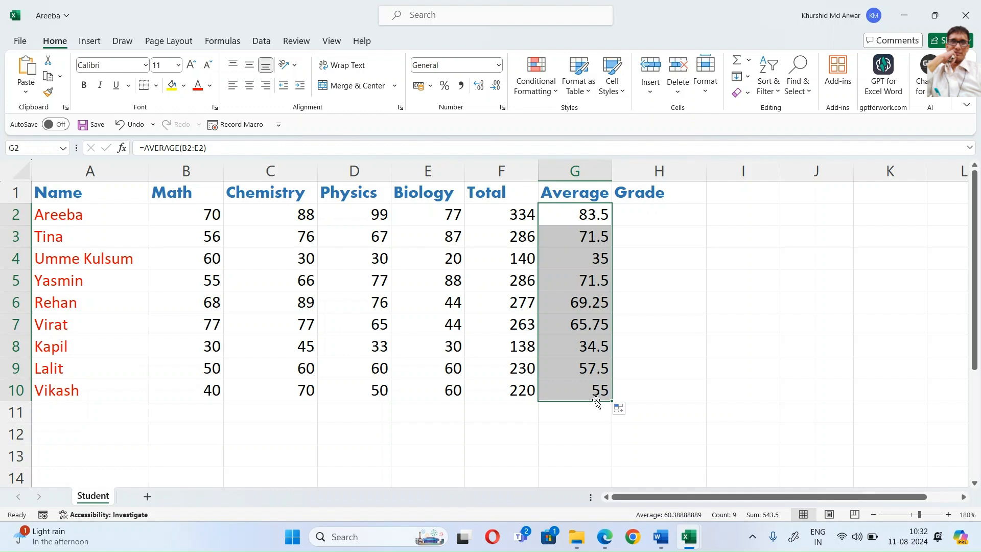
{"action": "key", "text": "Delete"}
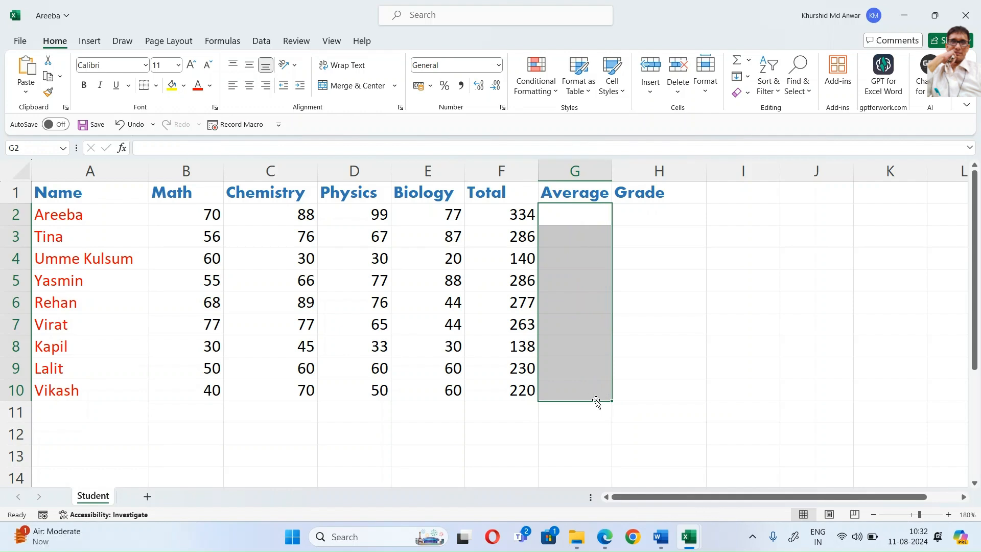
Step: Enter the formula =(B2+C2+D2+E2)/4 in G2 and fill it down the Average column to G10
{"action": "left_click", "coordinate": [583, 214]}
{"action": "type", "text": "=("}
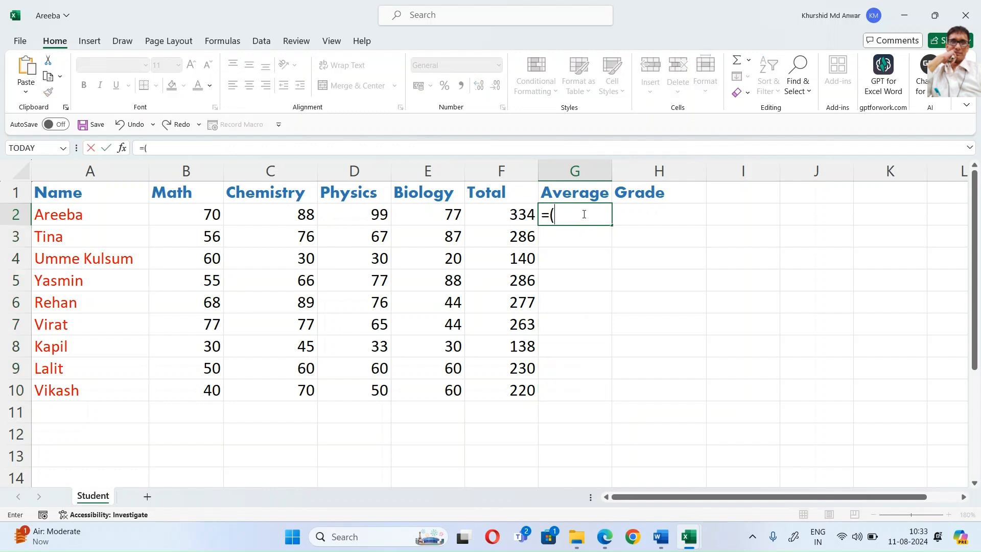
{"action": "left_click", "coordinate": [195, 215]}
{"action": "type", "text": "+"}
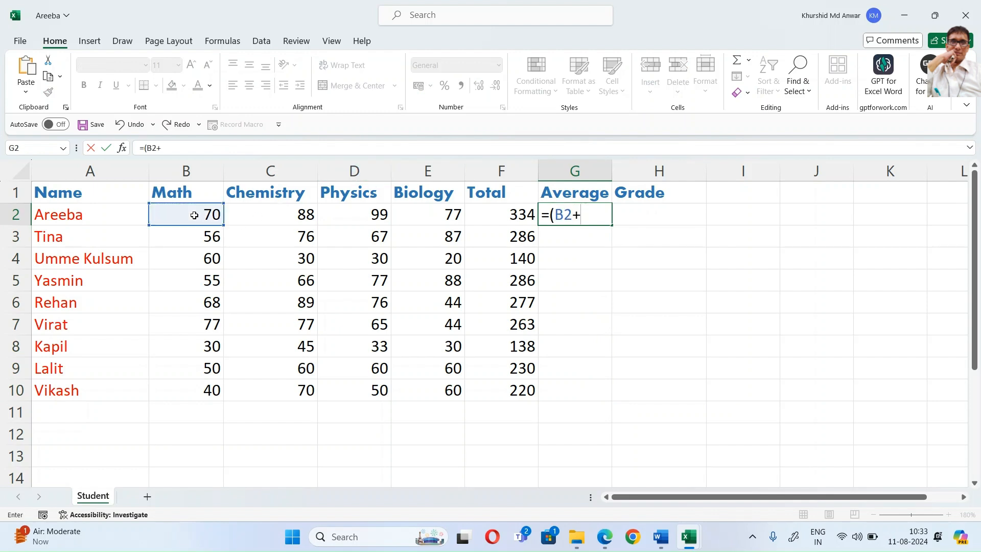
{"action": "left_click", "coordinate": [309, 214]}
{"action": "type", "text": "+"}
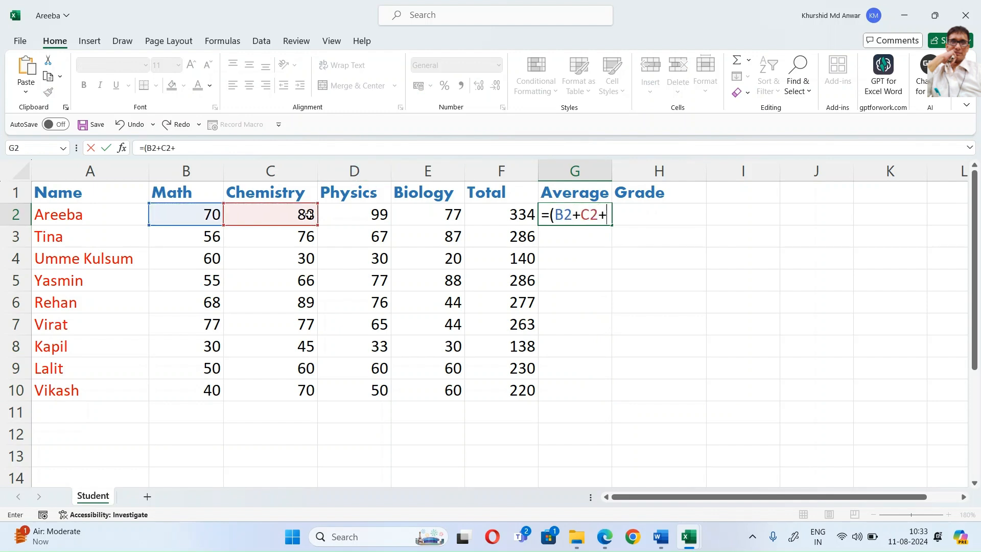
{"action": "left_click", "coordinate": [376, 217]}
{"action": "type", "text": "+"}
{"action": "left_click", "coordinate": [457, 220]}
{"action": "type", "text": "+"}
{"action": "key", "text": "BackSpace"}
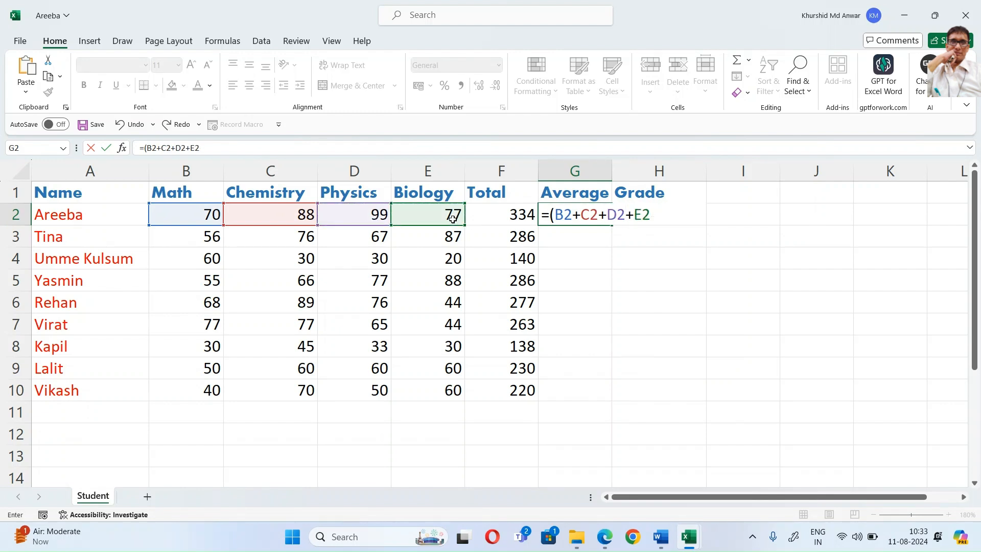
{"action": "type", "text": ")/4"}
{"action": "key", "text": "Return"}
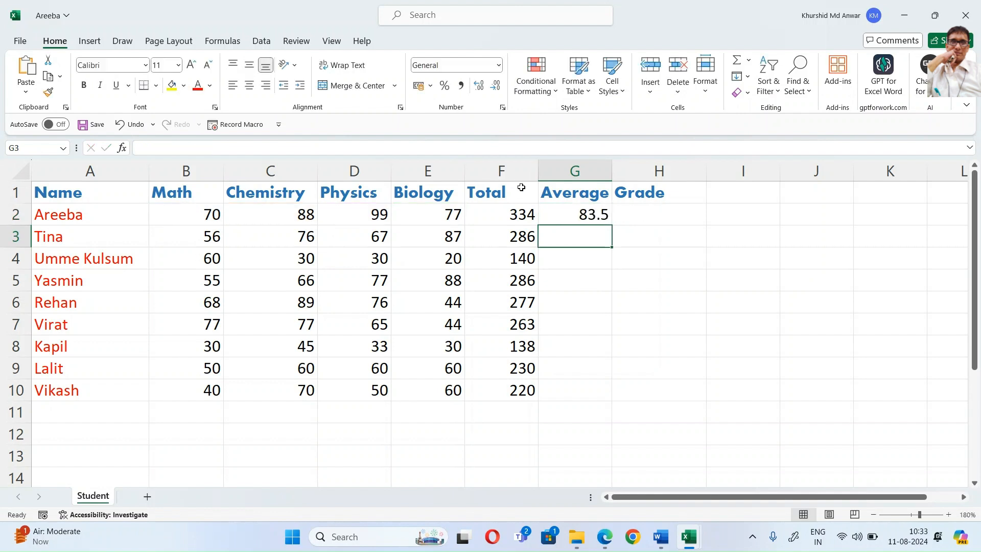
{"action": "left_click", "coordinate": [591, 213]}
{"action": "left_click_drag", "start_coordinate": [612, 230], "coordinate": [581, 399]}
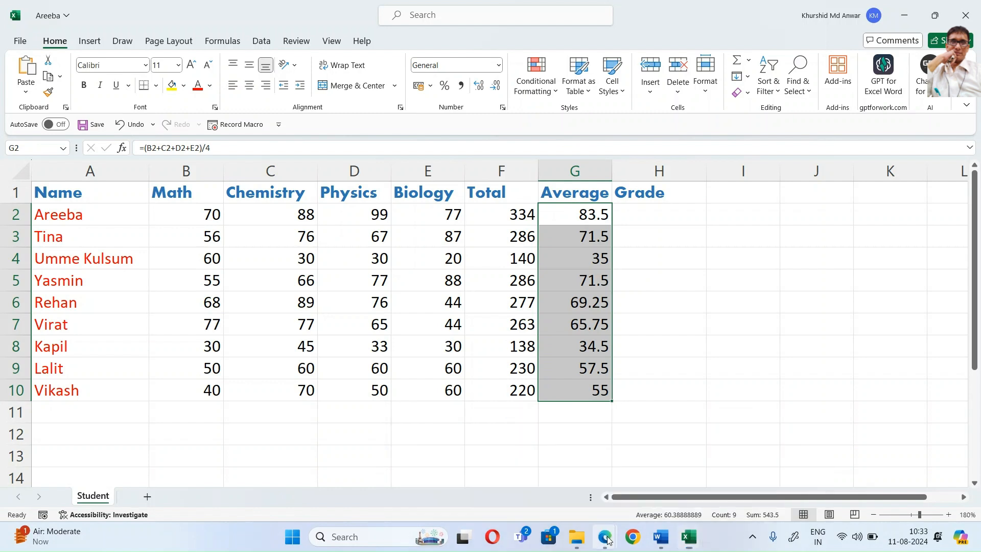
{"action": "left_click", "coordinate": [703, 213]}
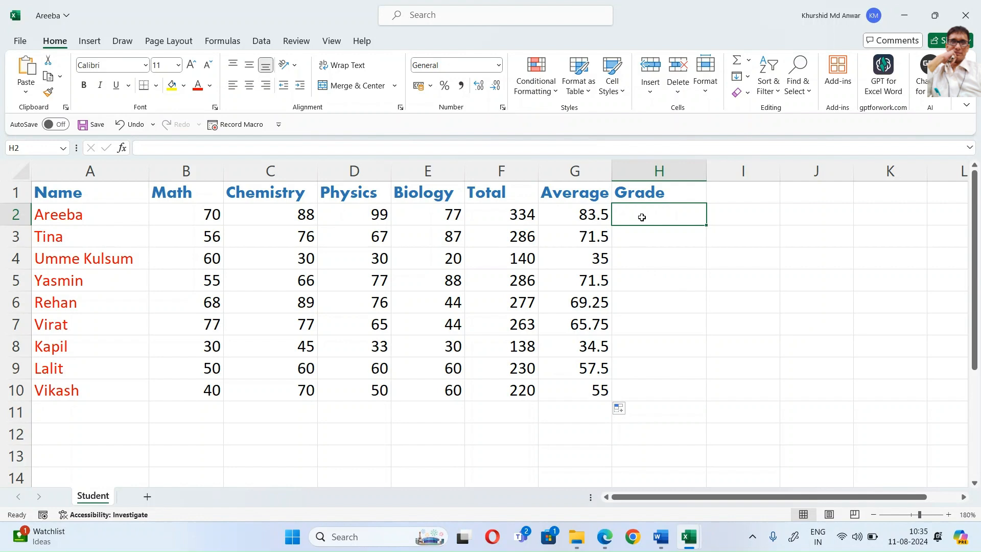
{"action": "type", "text": "="}
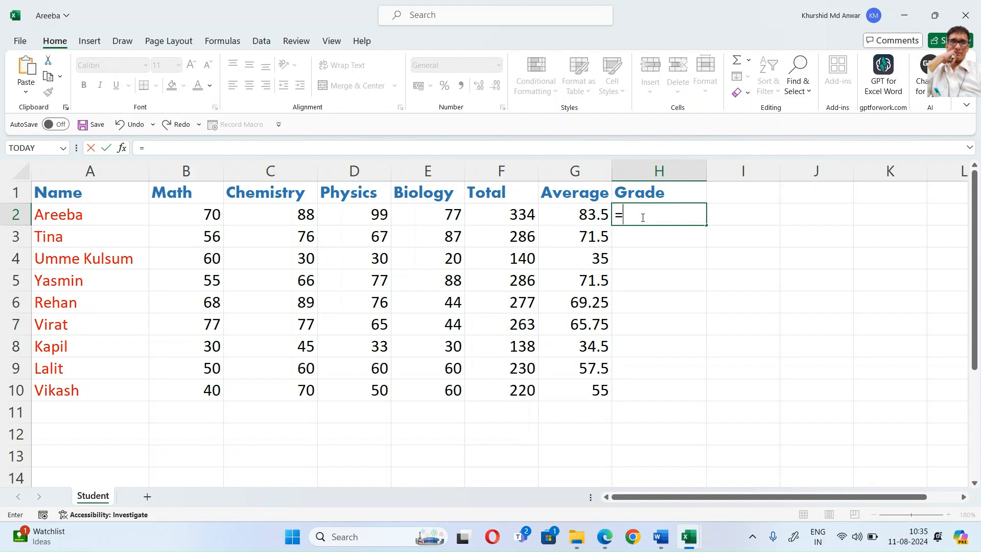
{"action": "type", "text": "if"}
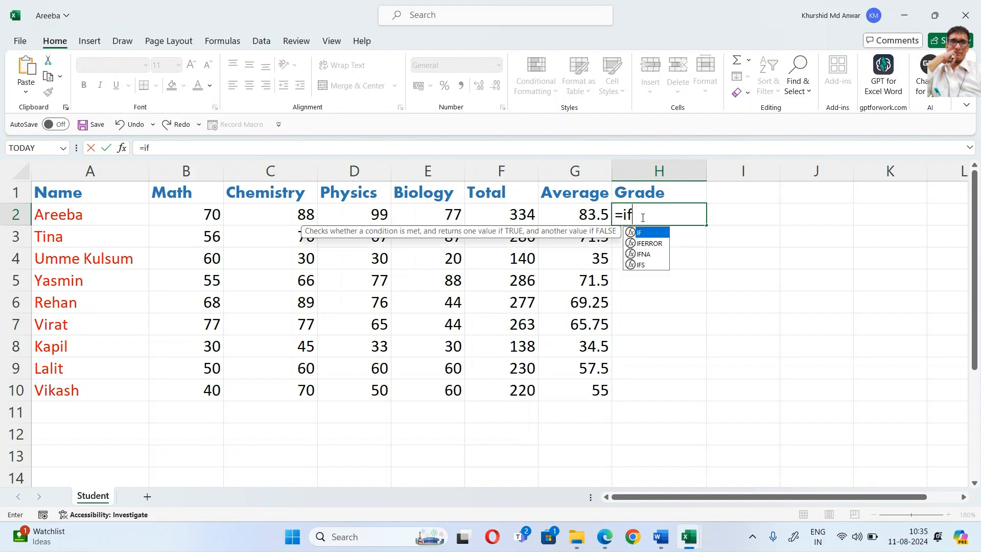
{"action": "type", "text": "("}
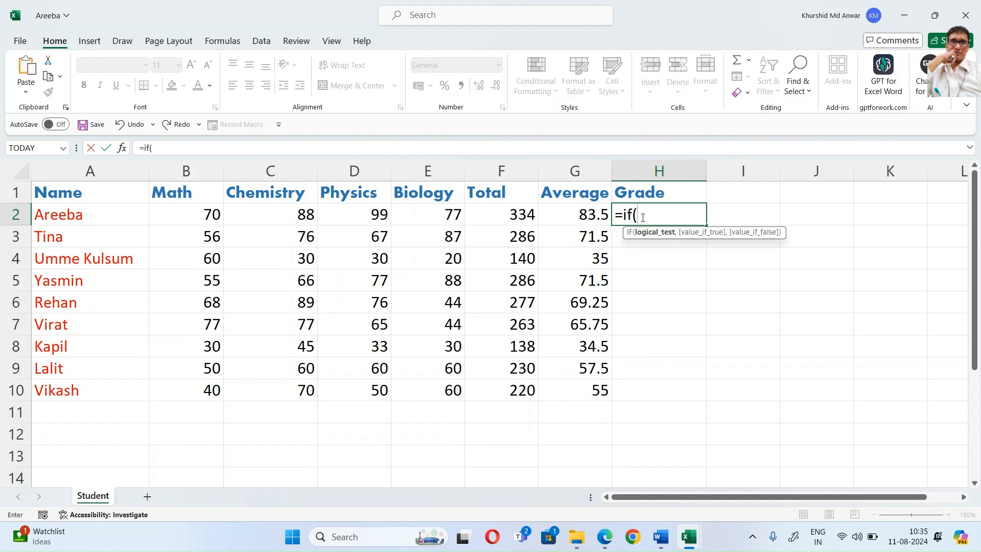
{"action": "left_click", "coordinate": [571, 214]}
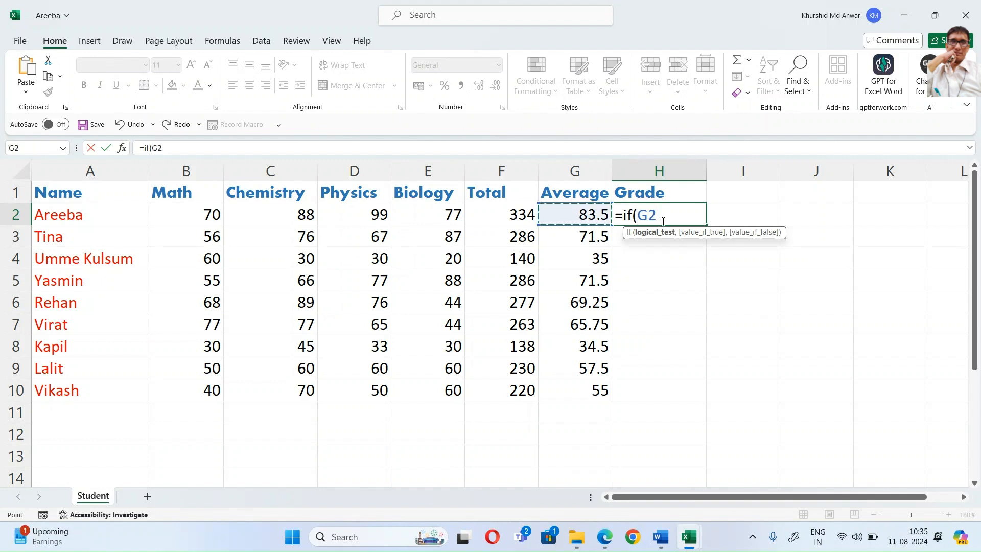
{"action": "type", "text": ">=50"}
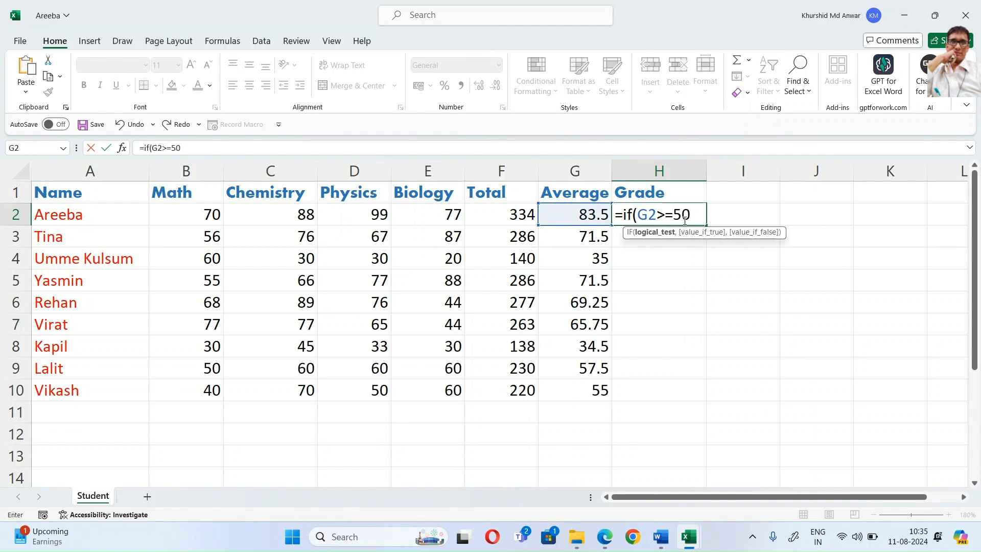
{"action": "type", "text": ", \"First"}
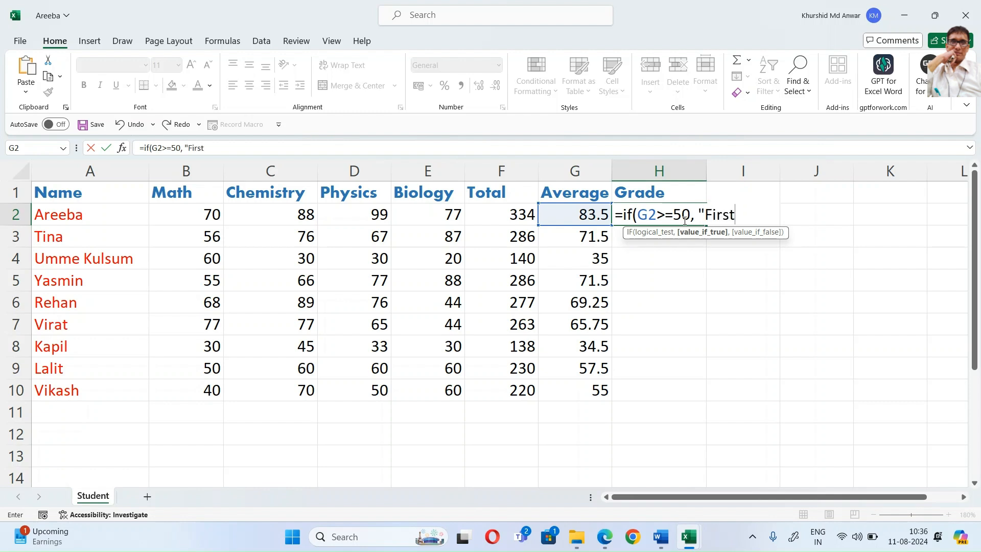
{"action": "type", "text": " Division"}
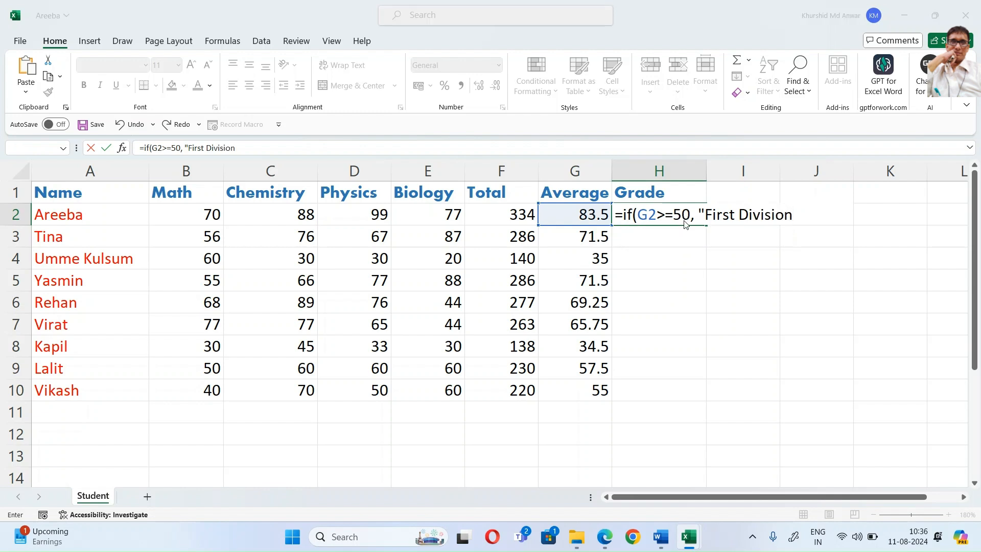
{"action": "key", "text": "Return"}
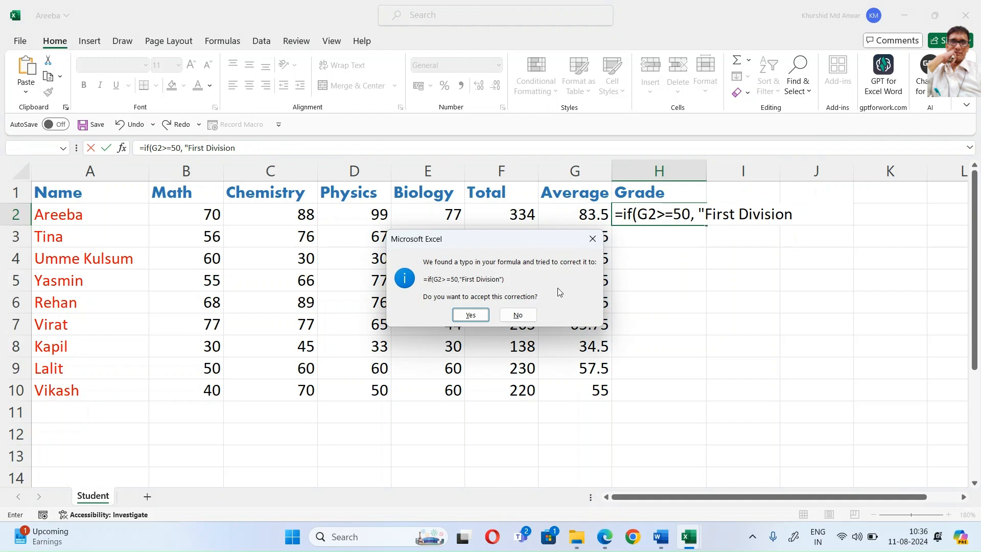
{"action": "left_click", "coordinate": [518, 315]}
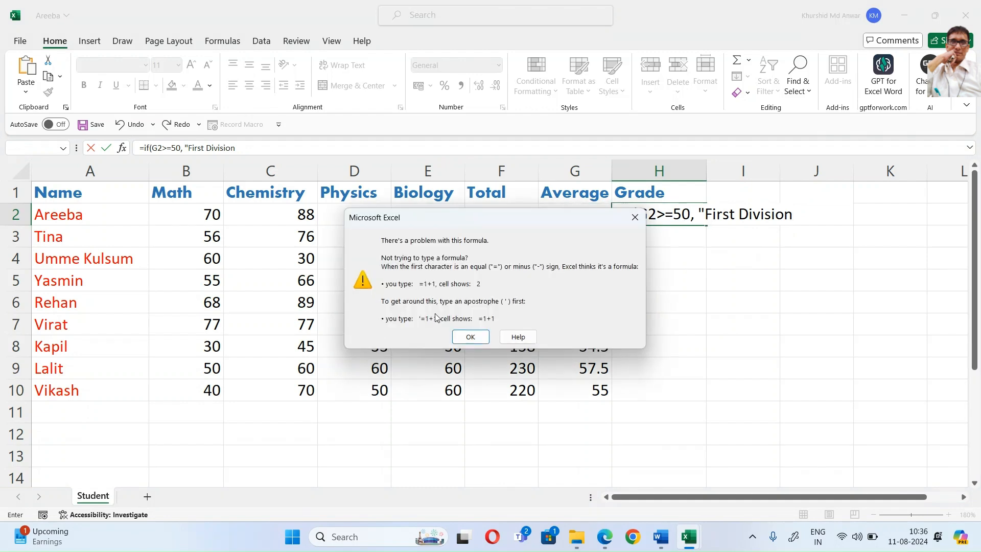
{"action": "left_click", "coordinate": [470, 336]}
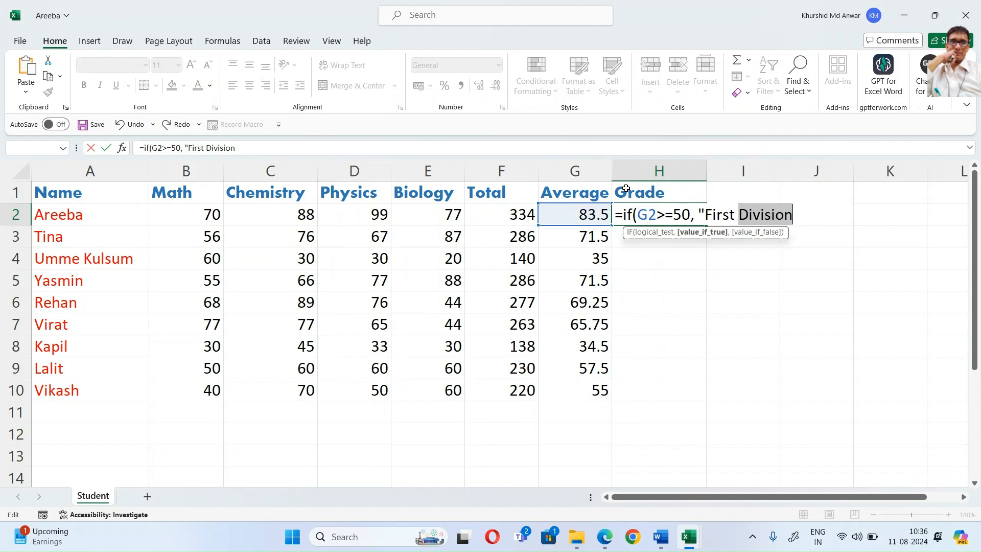
{"action": "left_click", "coordinate": [649, 214]}
{"action": "left_click", "coordinate": [617, 215]}
{"action": "left_click_drag", "start_coordinate": [617, 216], "coordinate": [844, 207]}
{"action": "key", "text": "BackSpace"}
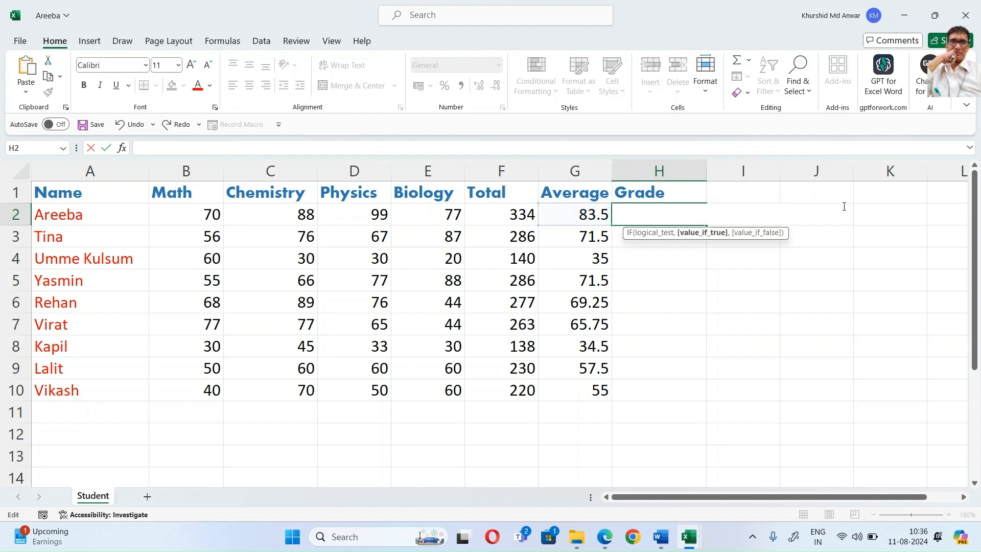
{"action": "type", "text": "="}
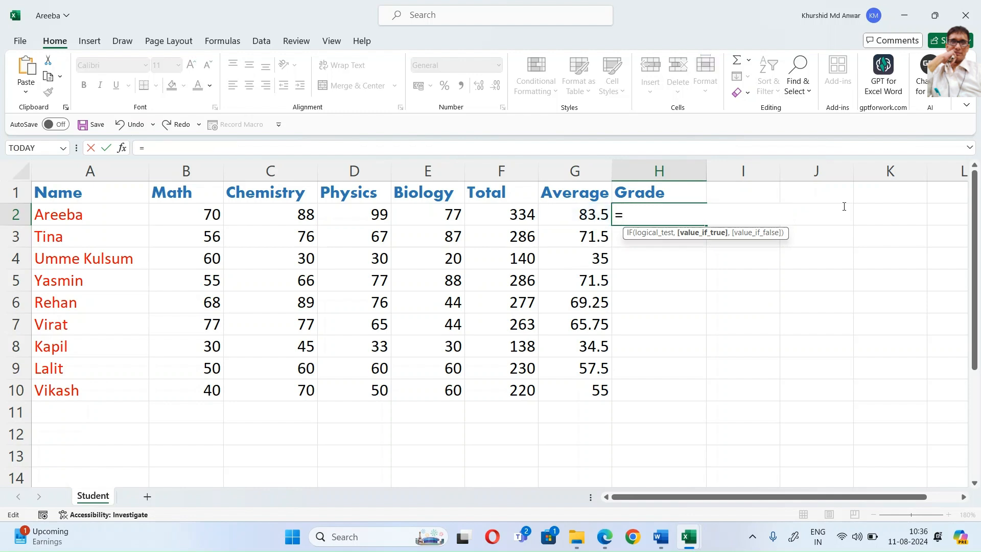
{"action": "type", "text": "if"}
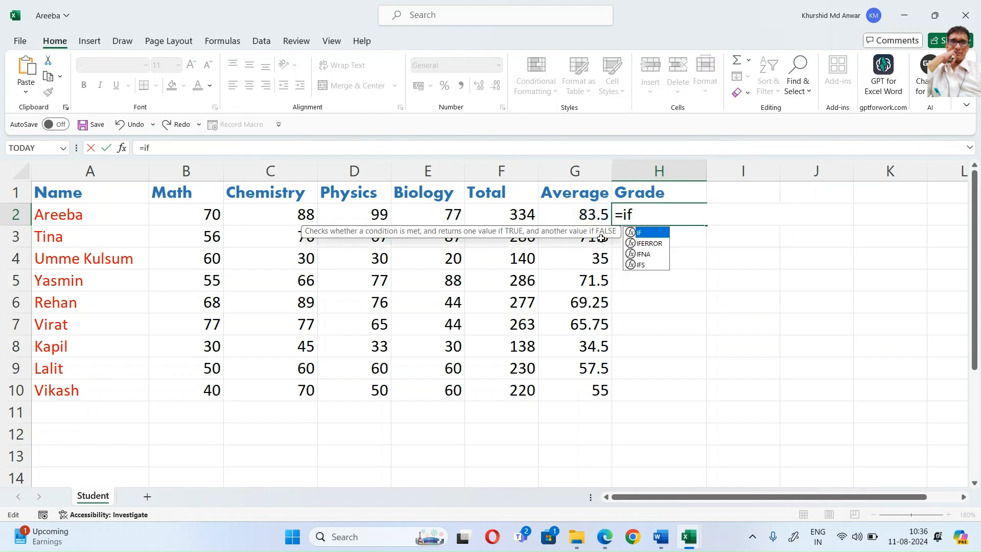
{"action": "left_click", "coordinate": [570, 212]}
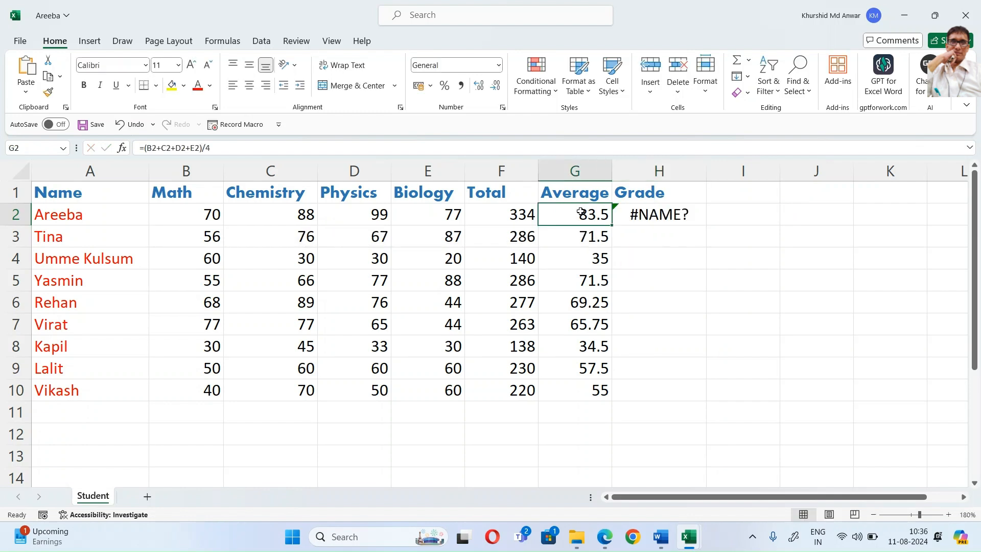
{"action": "left_click", "coordinate": [657, 210]}
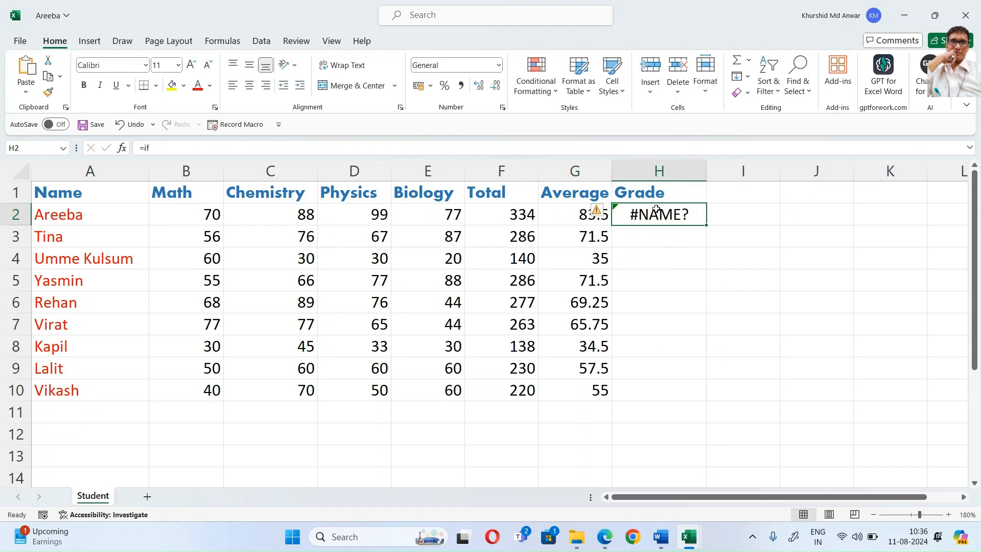
{"action": "key", "text": "ctrl+z"}
Step: Start an IF formula in H2 that returns "First Division" when the average in G2 is >=60
{"action": "type", "text": "=if("}
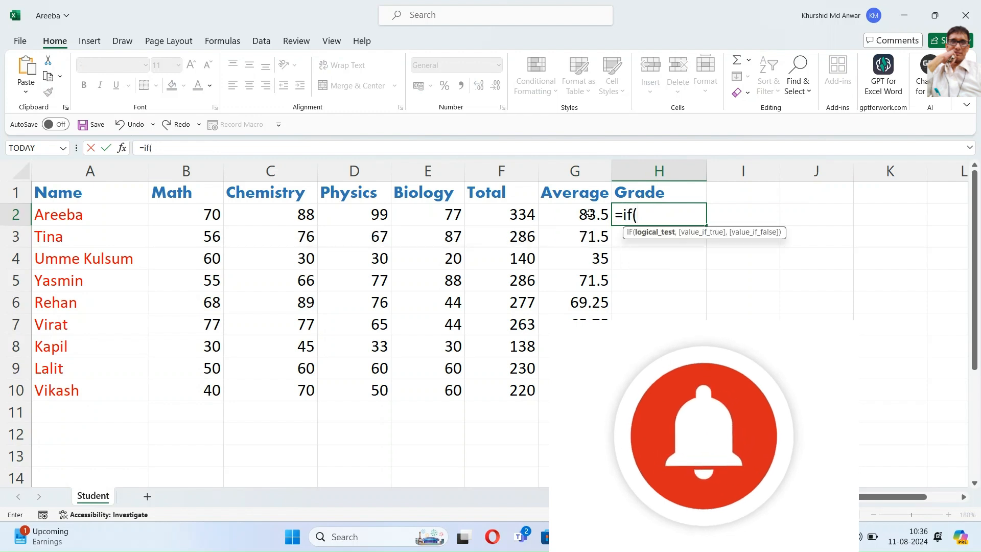
{"action": "left_click", "coordinate": [589, 214]}
{"action": "type", "text": ">=60"}
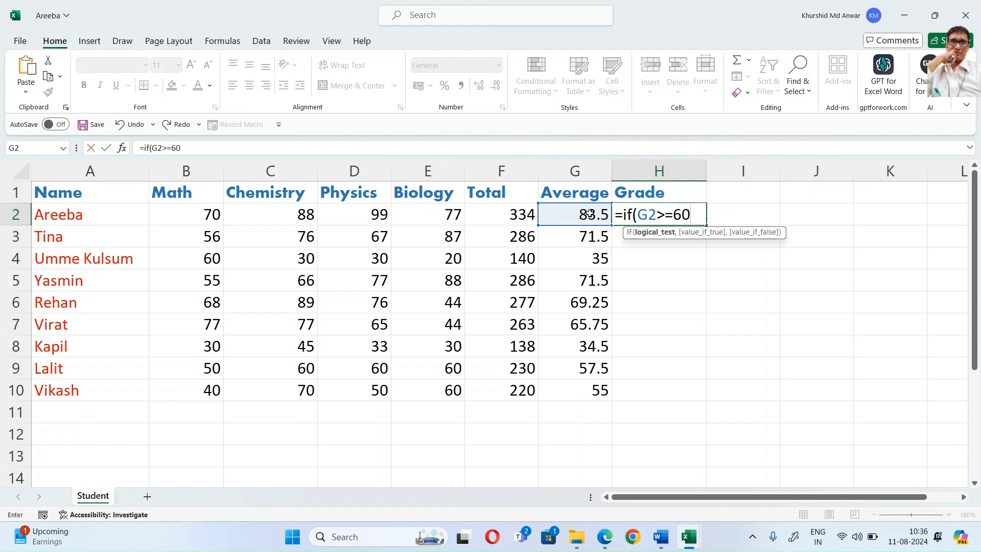
{"action": "type", "text": ", \"F"}
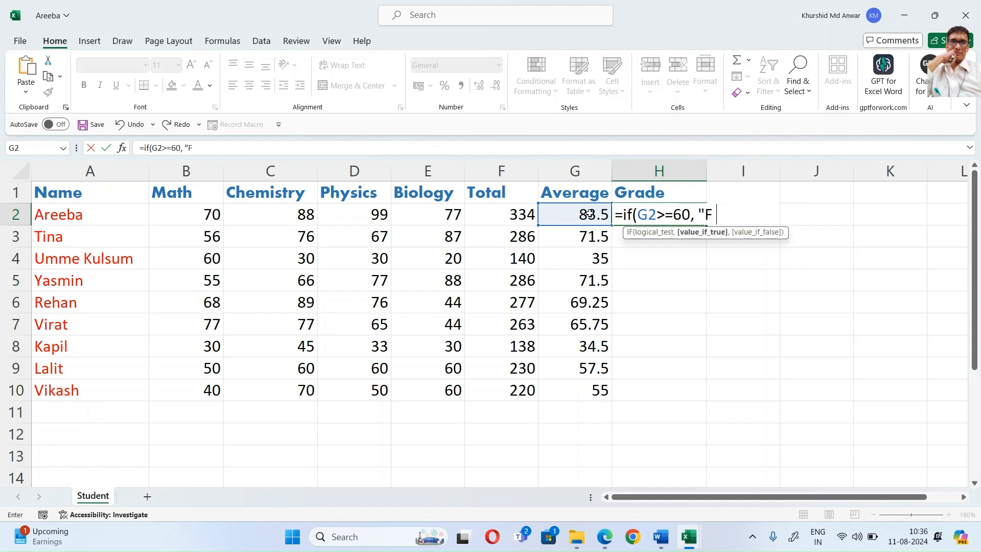
{"action": "type", "text": "irst Div"}
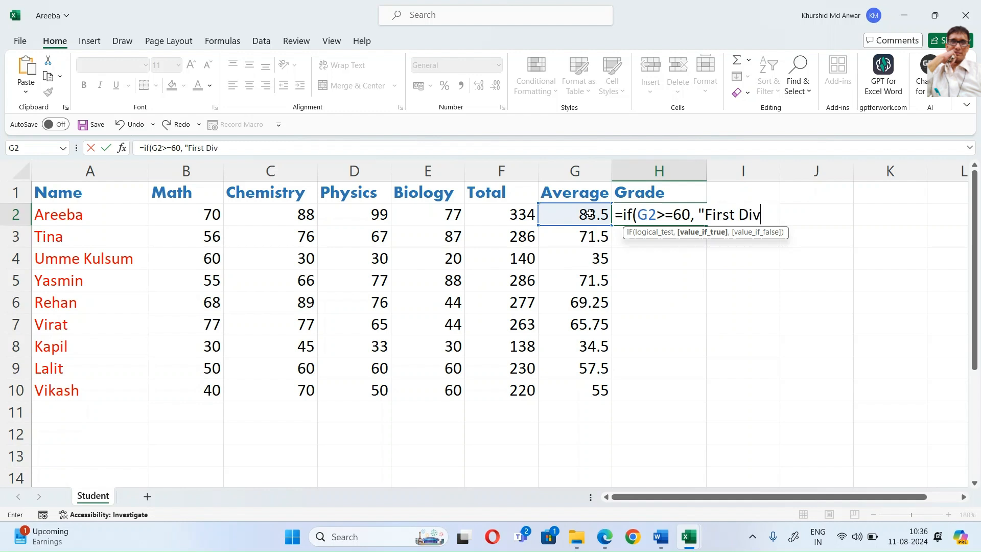
{"action": "type", "text": "ision\""}
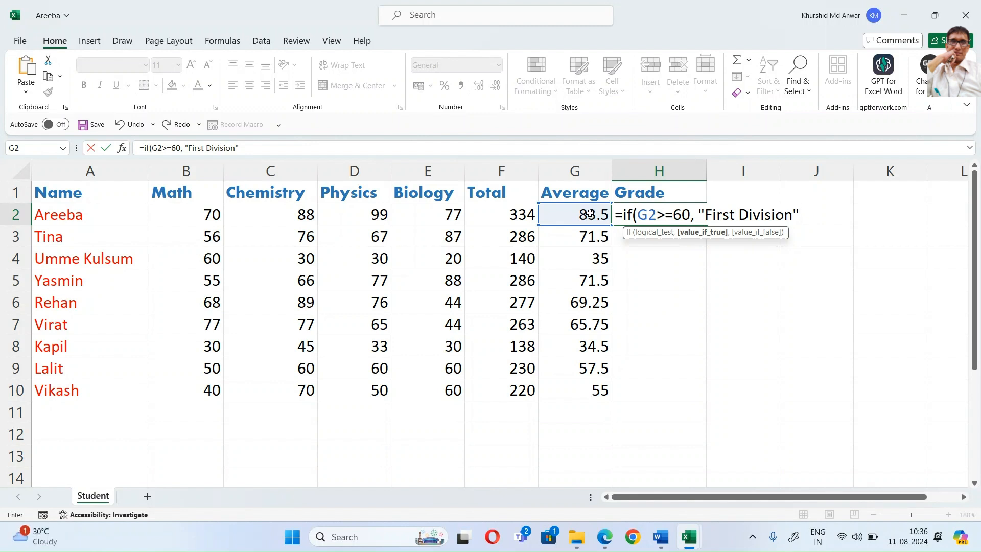
{"action": "type", "text": ","}
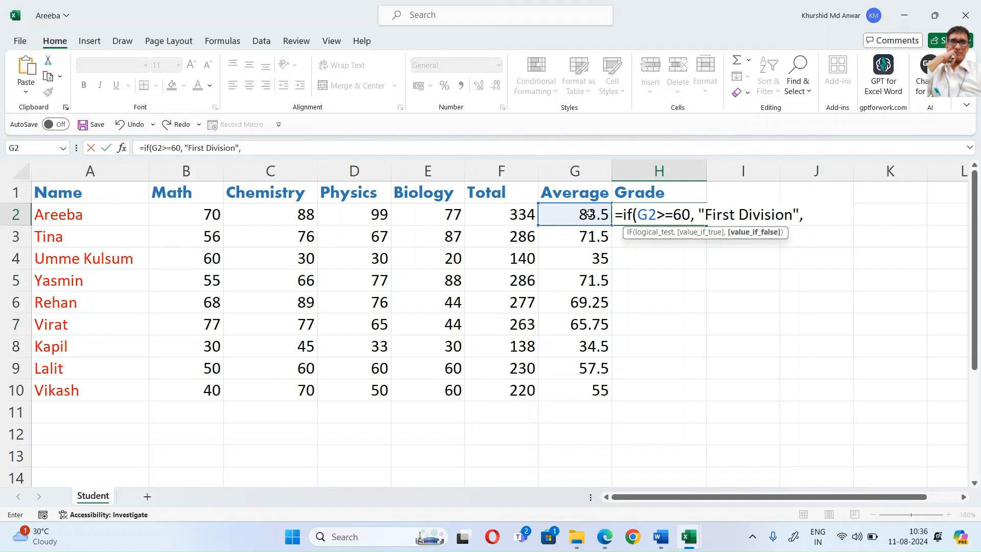
Step: Nest a second IF in the H2 formula that returns "Second Division" when G2 is >=50
{"action": "type", "text": " if"}
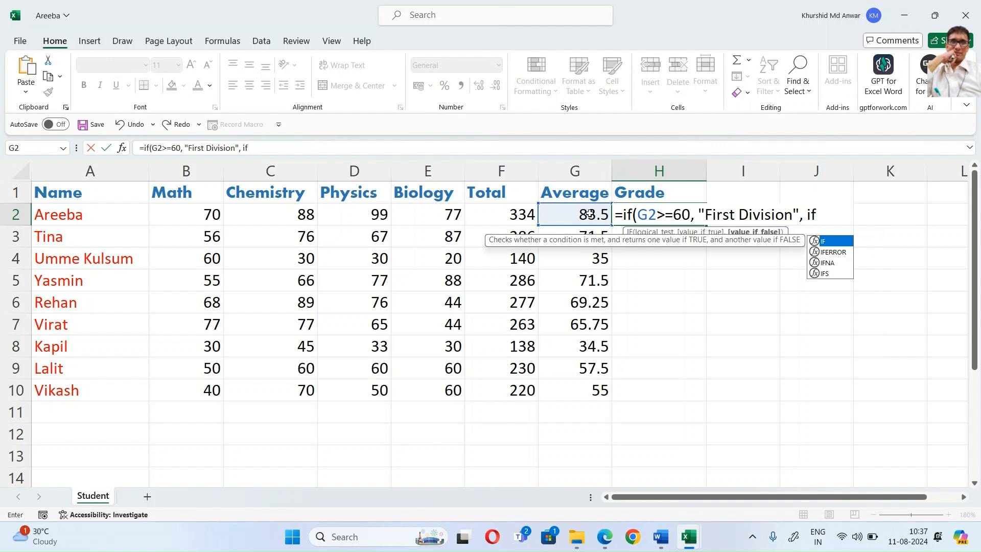
{"action": "type", "text": "("}
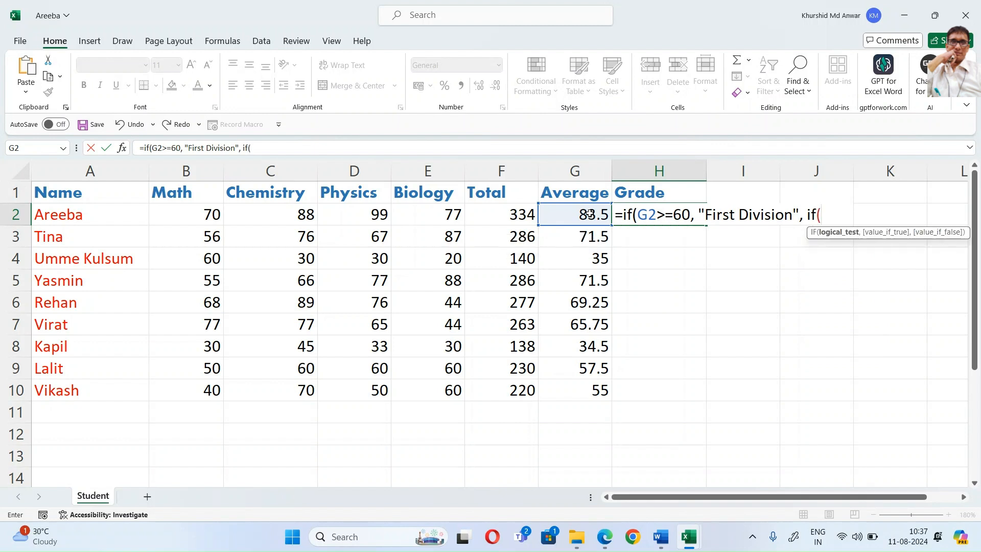
{"action": "left_click", "coordinate": [589, 215]}
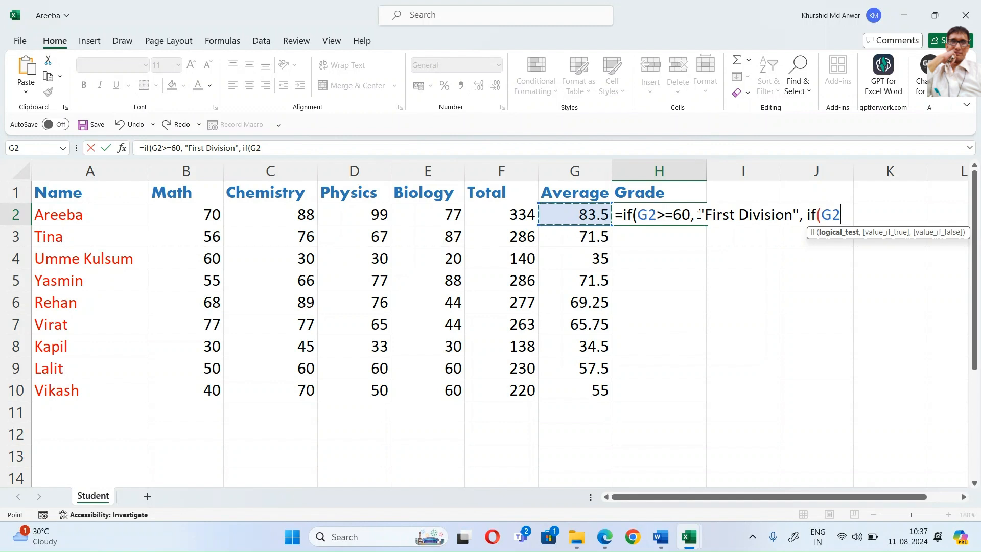
{"action": "type", "text": ">=50"}
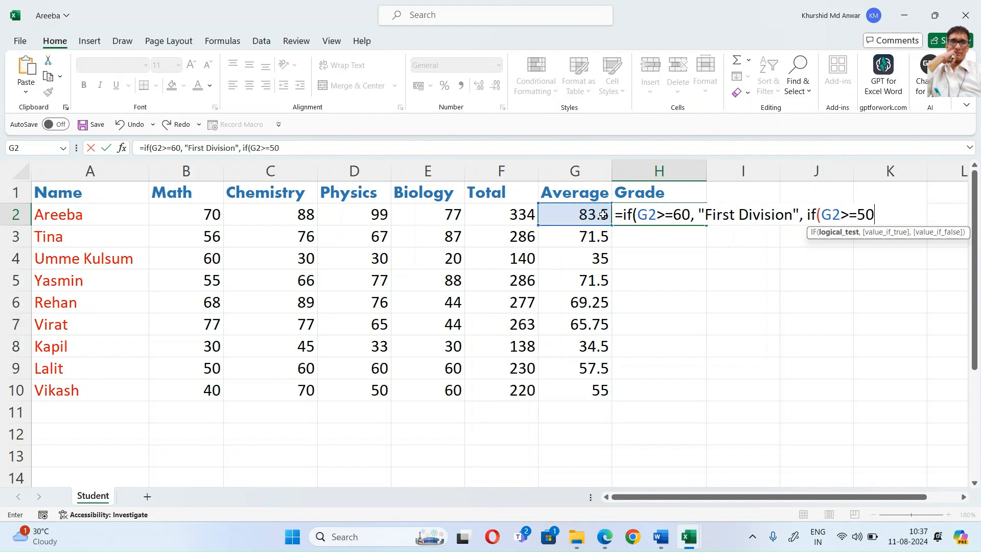
{"action": "type", "text": ","}
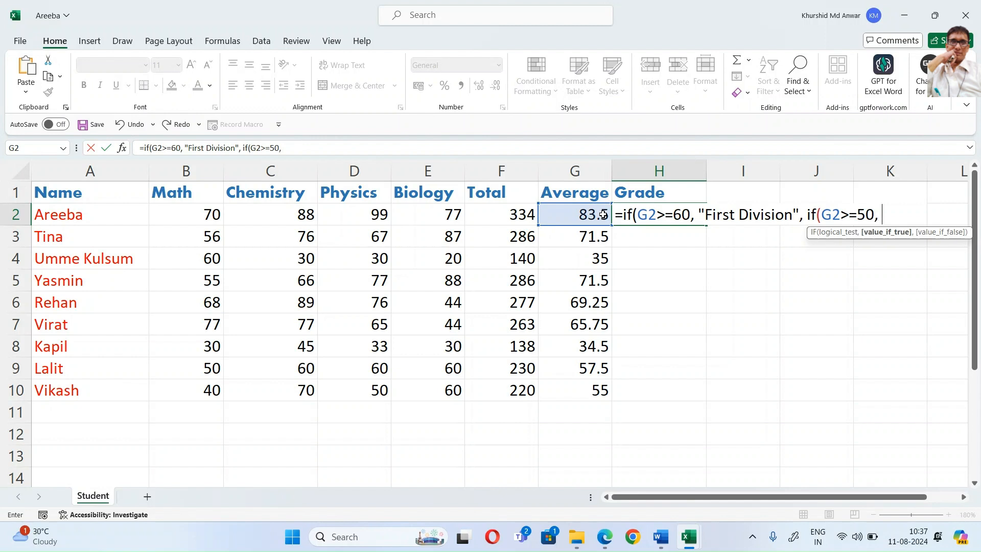
{"action": "type", "text": " \"Secod"}
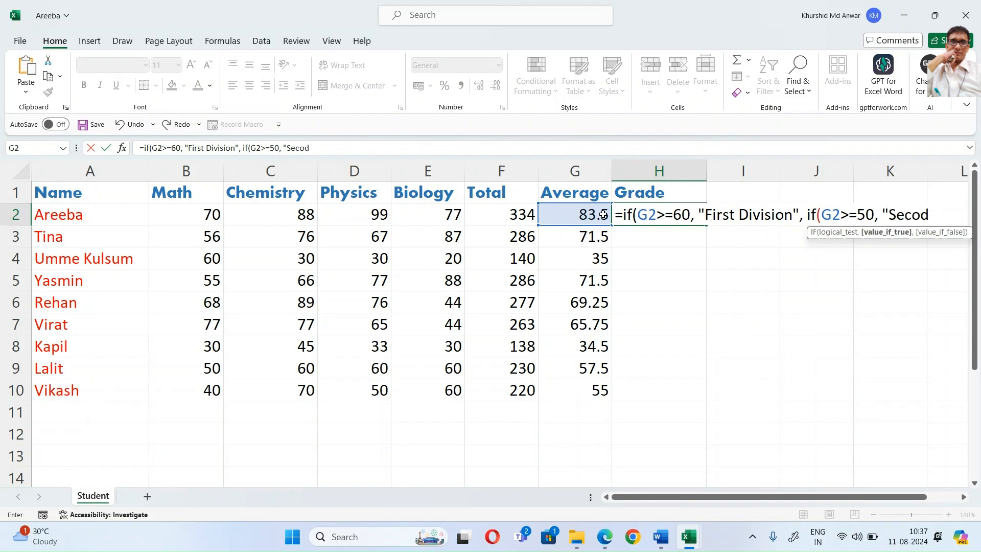
{"action": "key", "text": "BackSpace"}
{"action": "type", "text": "nd Div"}
{"action": "type", "text": "isio"}
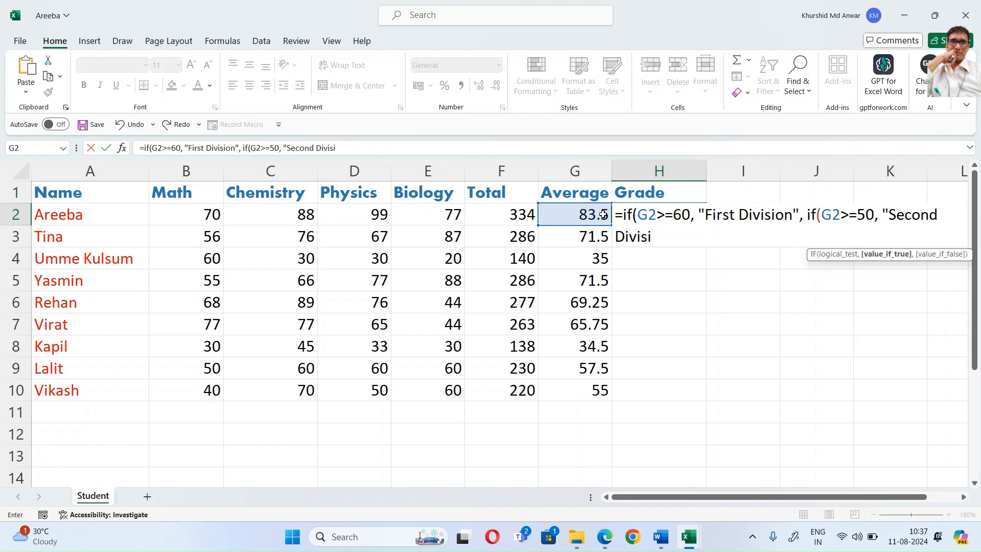
{"action": "type", "text": "n\""}
{"action": "left_click", "coordinate": [963, 499]}
{"action": "left_click", "coordinate": [963, 500]}
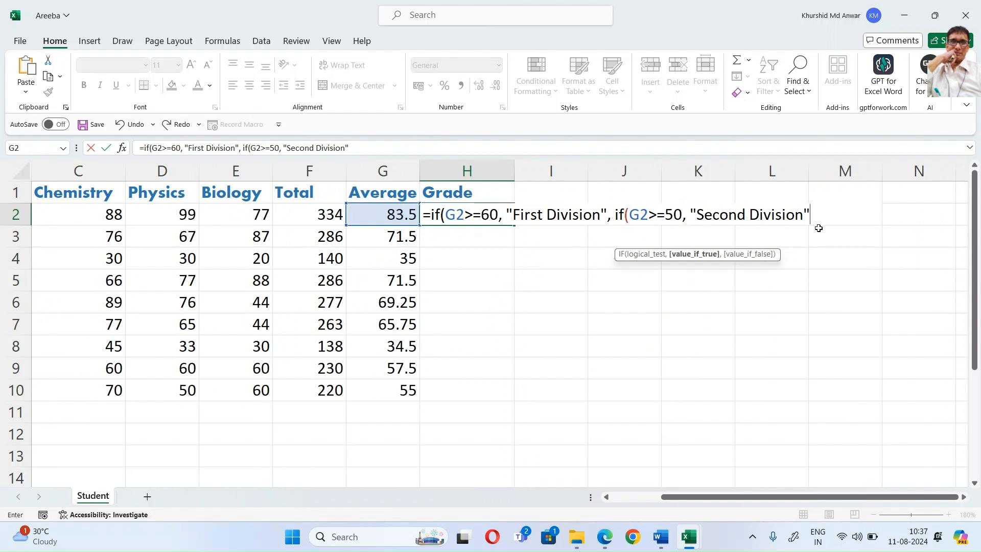
Step: Complete the Grade formula in H2 by nesting IF(G2, "Third Division", "Fail") after "Second Division" and closing all three brackets
{"action": "type", "text": ","}
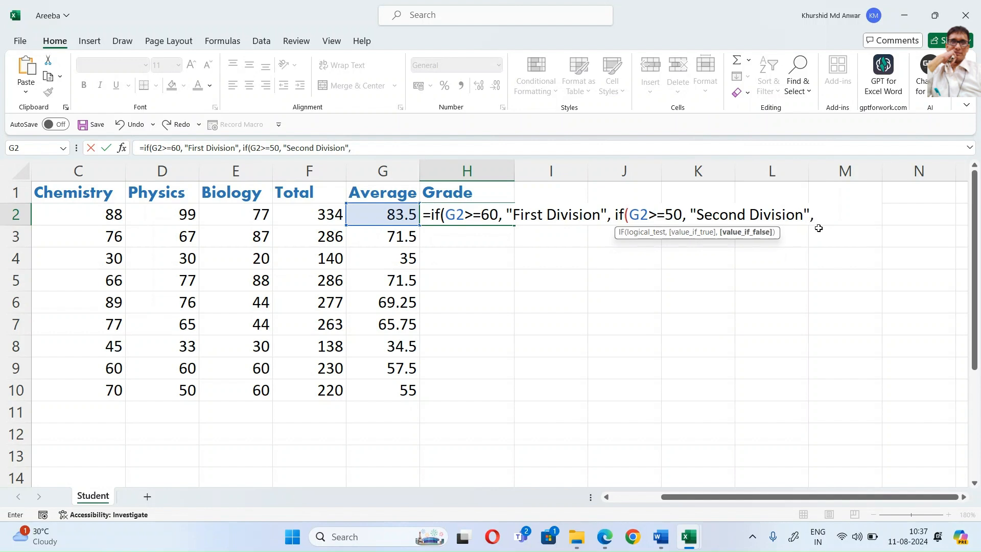
{"action": "type", "text": " if("}
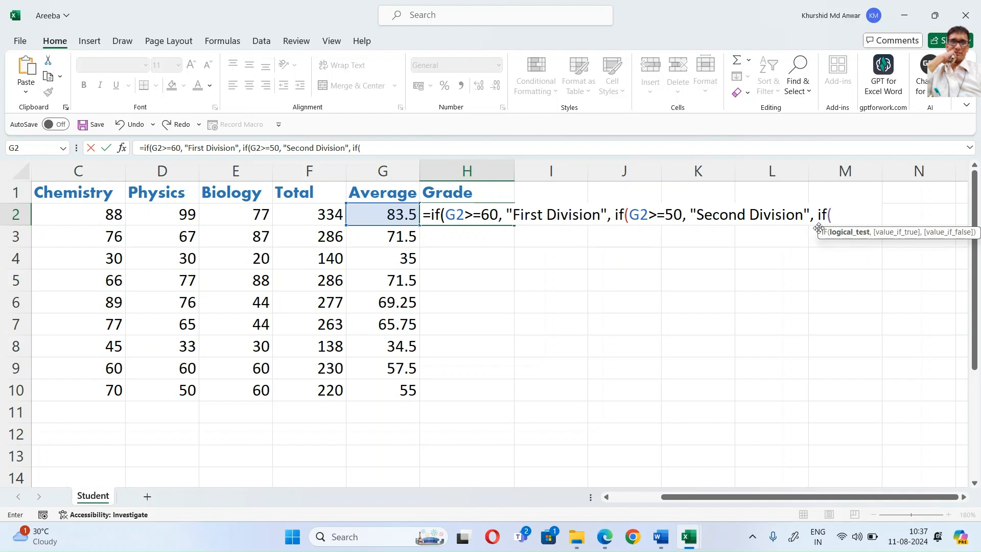
{"action": "left_click", "coordinate": [376, 217]}
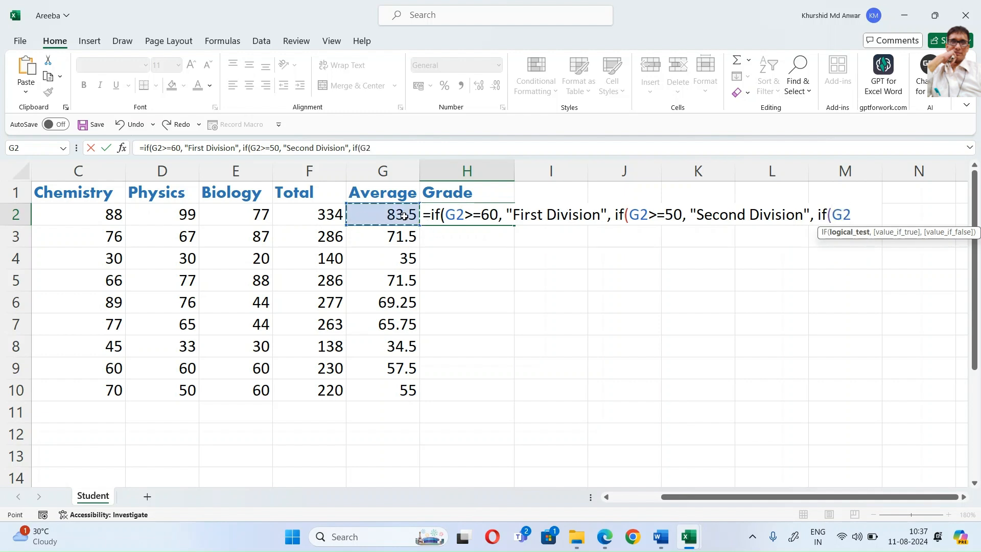
{"action": "type", "text": ", \"Third"}
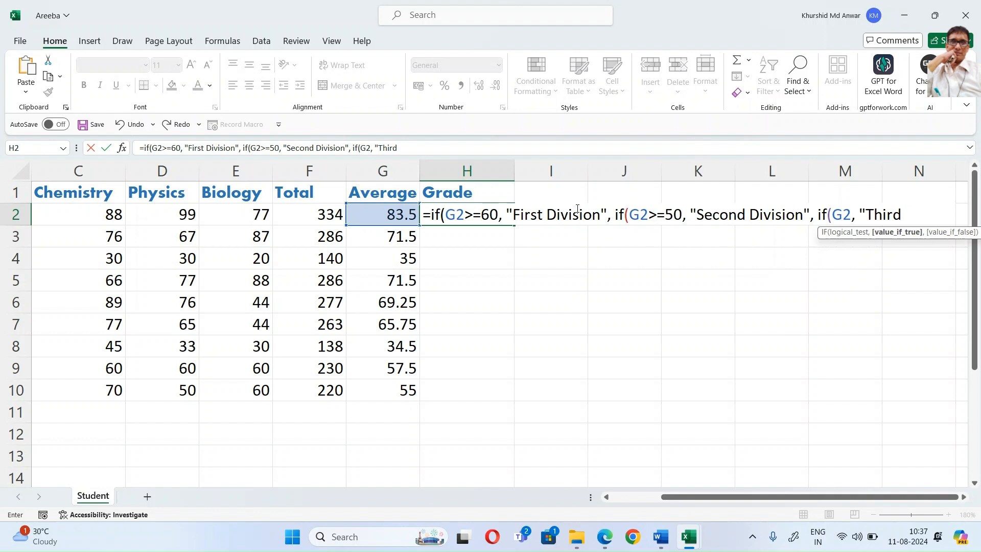
{"action": "type", "text": " Di"}
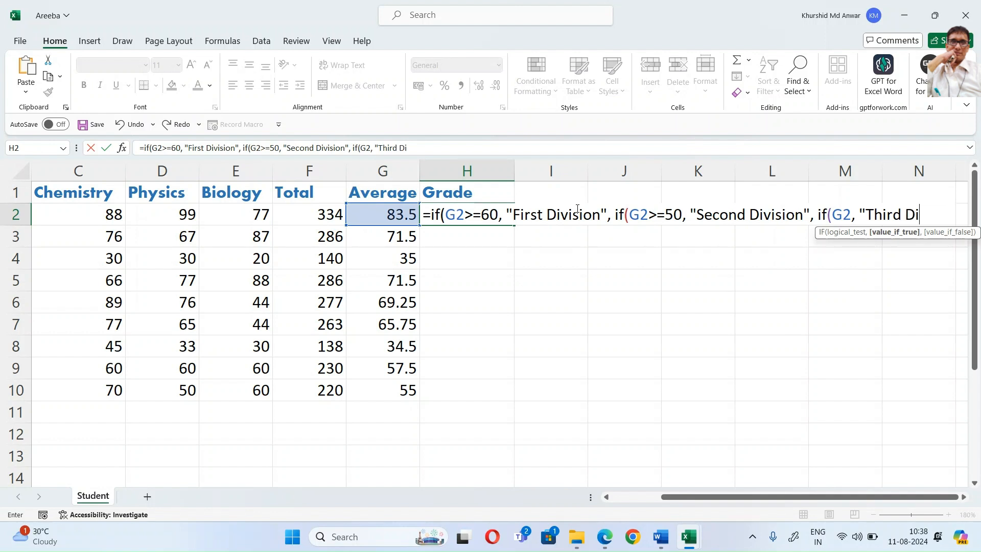
{"action": "type", "text": "vision"}
{"action": "type", "text": ","}
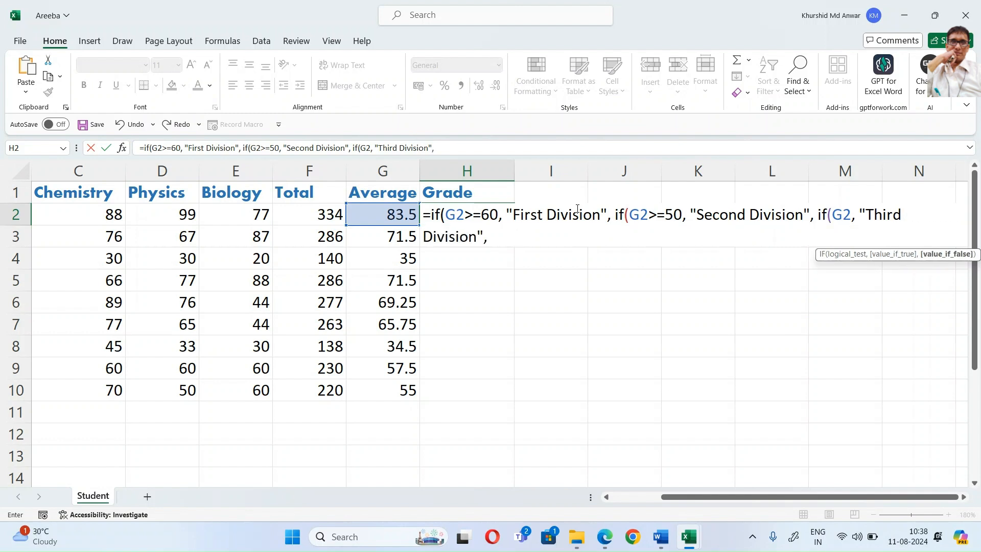
{"action": "type", "text": " \"Fail\""}
{"action": "type", "text": ")))"}
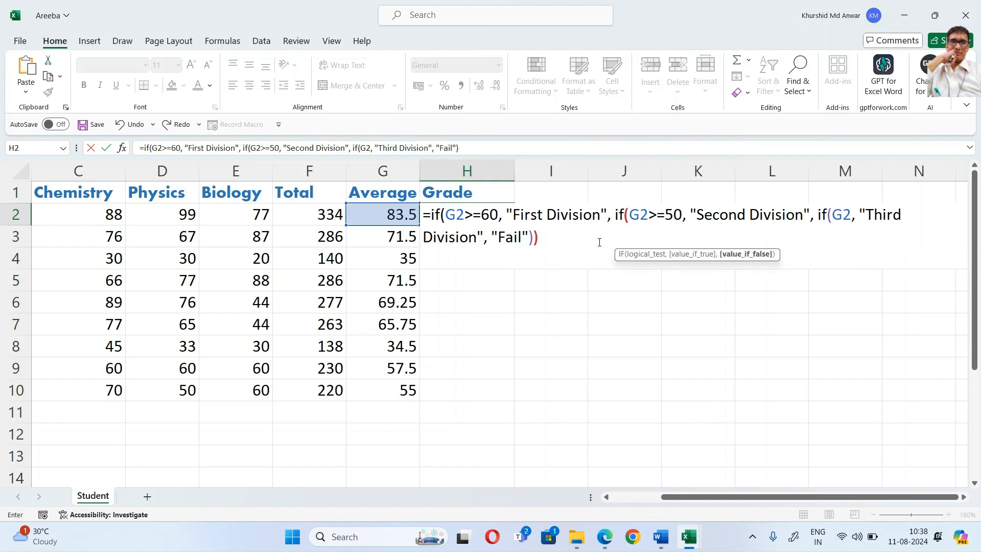
{"action": "key", "text": "Return"}
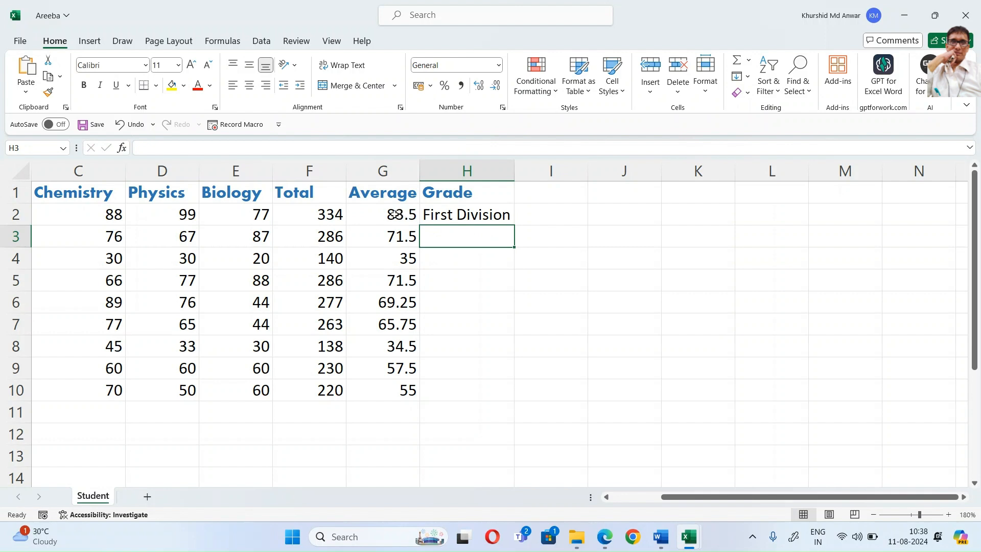
Step: Copy the grade formula from H2 down to H10 and fit the Grade column's width to its contents
{"action": "left_click", "coordinate": [473, 212]}
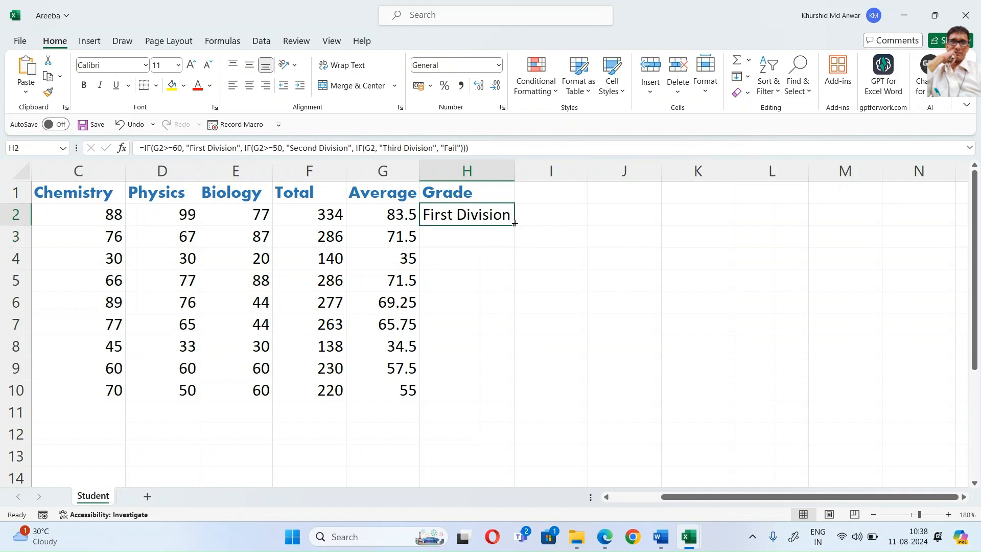
{"action": "left_click_drag", "start_coordinate": [514, 224], "coordinate": [500, 402]}
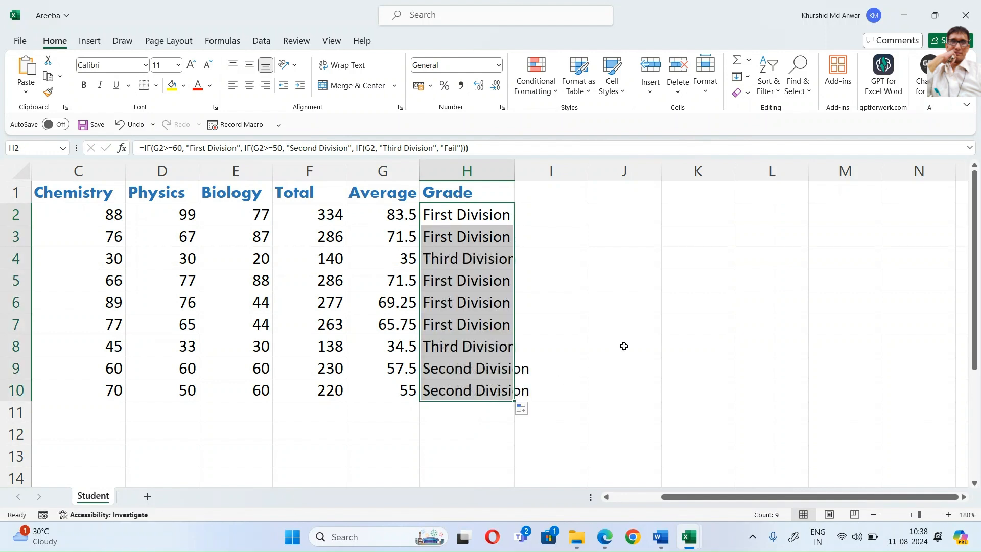
{"action": "double_click", "coordinate": [515, 166]}
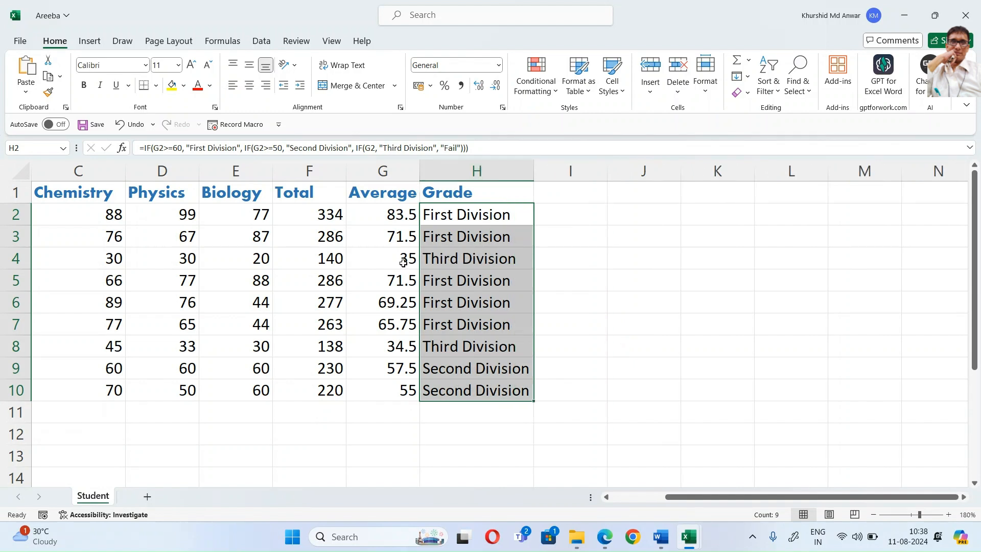
{"action": "left_click", "coordinate": [404, 262]}
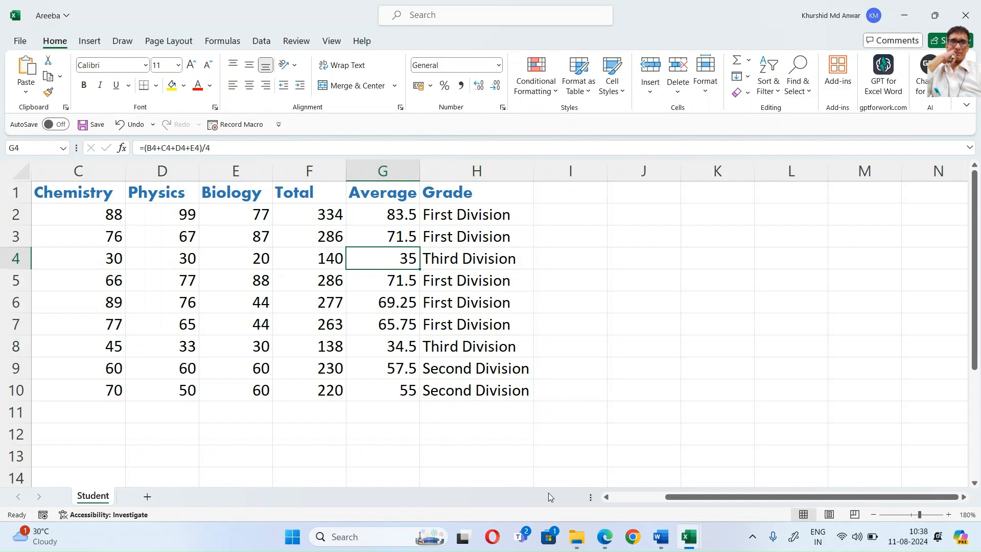
Step: Add a student record in row 11 with the student's name and marks Math 30, Chemistry 30, Physics 20, Biology 20
{"action": "scroll", "coordinate": [536, 491], "scroll_direction": "left", "scroll_amount": 2}
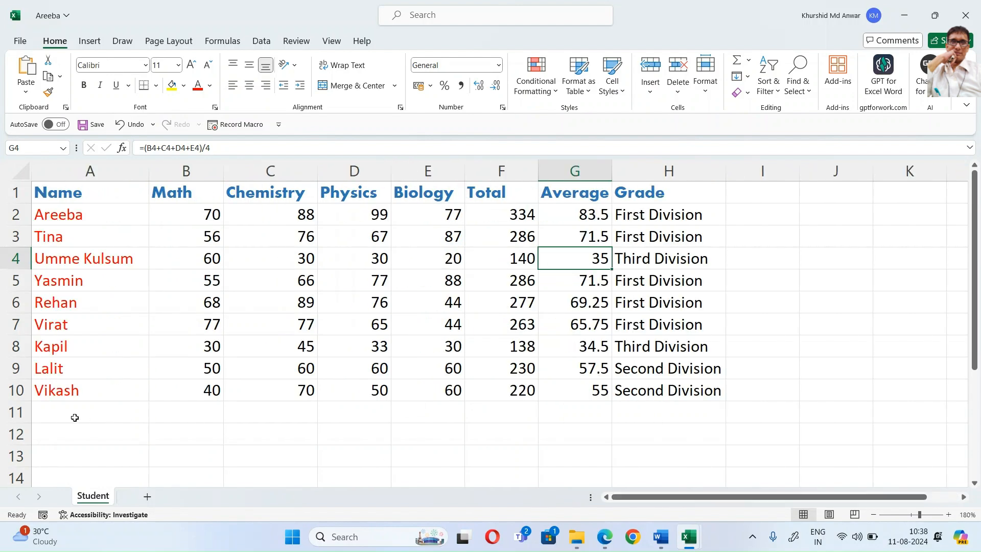
{"action": "left_click", "coordinate": [77, 412]}
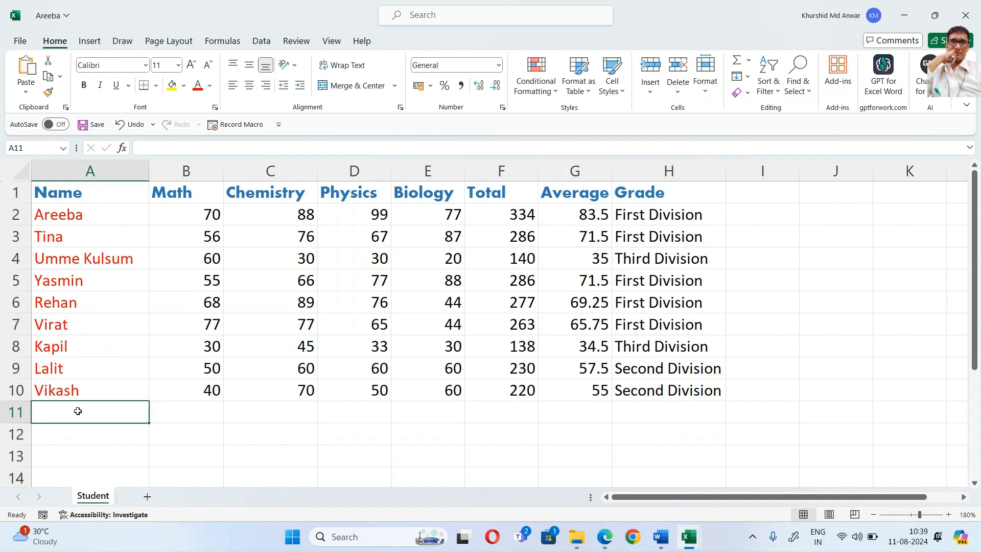
{"action": "type", "text": "Jhon"}
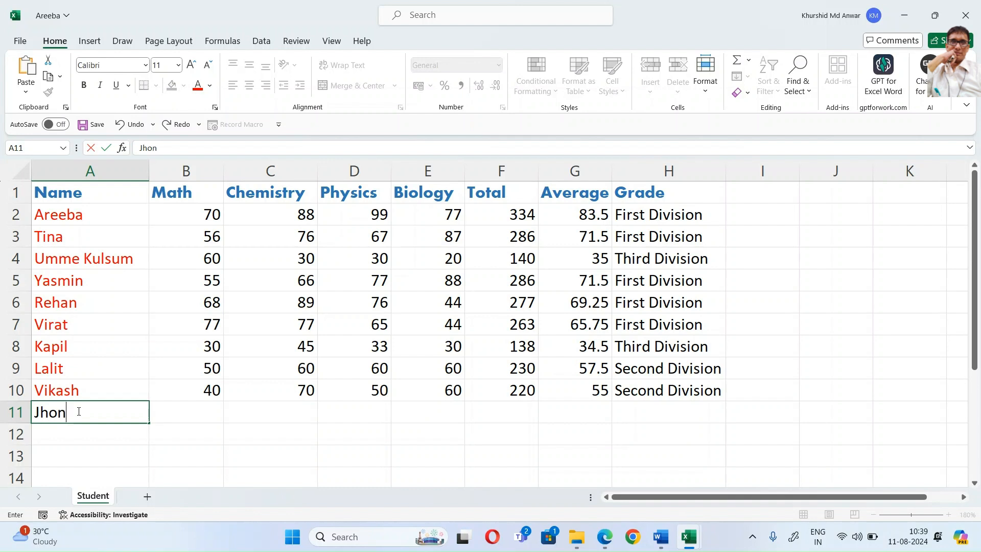
{"action": "key", "text": "Tab"}
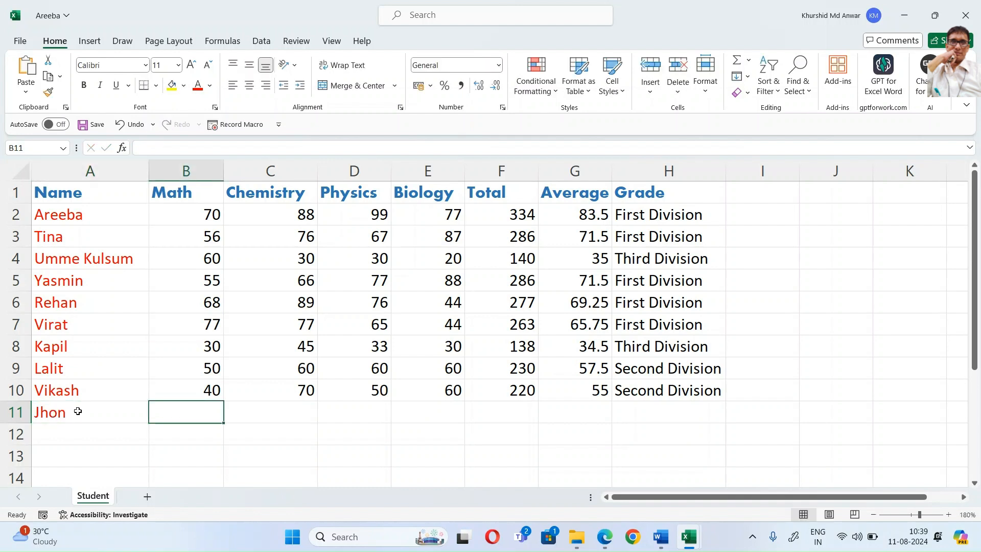
{"action": "type", "text": "30"}
{"action": "key", "text": "Tab"}
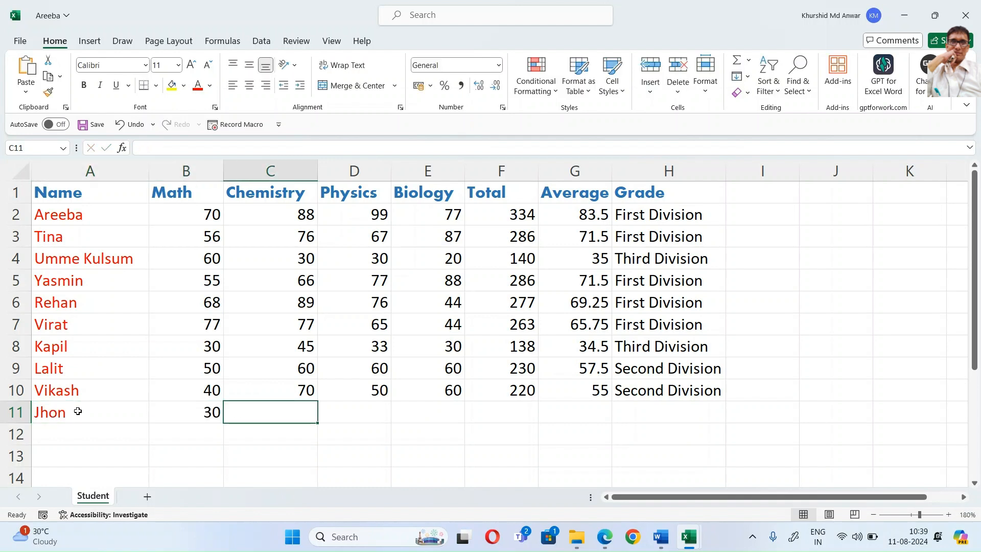
{"action": "type", "text": "30"}
{"action": "key", "text": "Tab"}
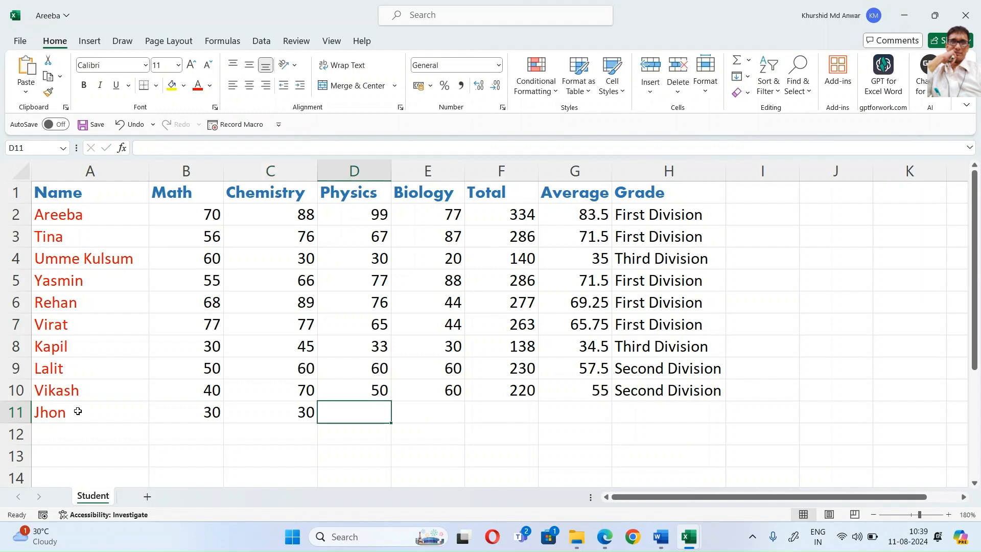
{"action": "type", "text": "20"}
{"action": "key", "text": "Tab"}
{"action": "type", "text": "20"}
{"action": "key", "text": "Tab"}
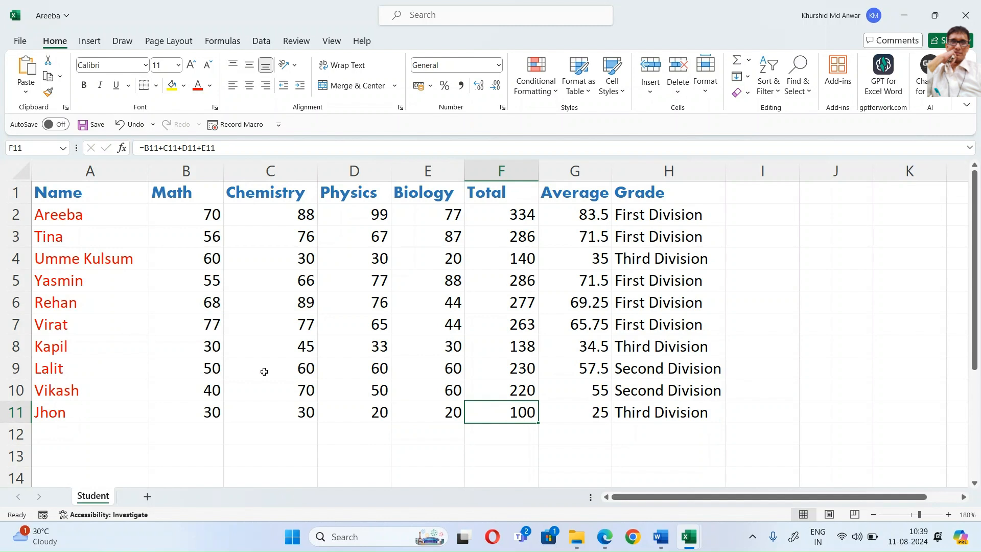
Step: Correct the third IF test of the grade formula in H2 to G2>=35
{"action": "left_click", "coordinate": [581, 411]}
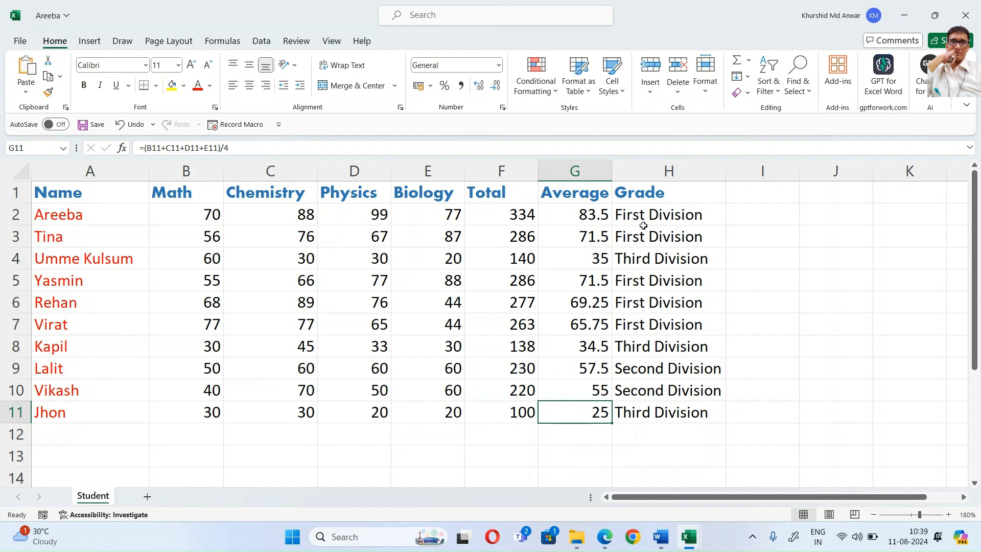
{"action": "left_click", "coordinate": [658, 414]}
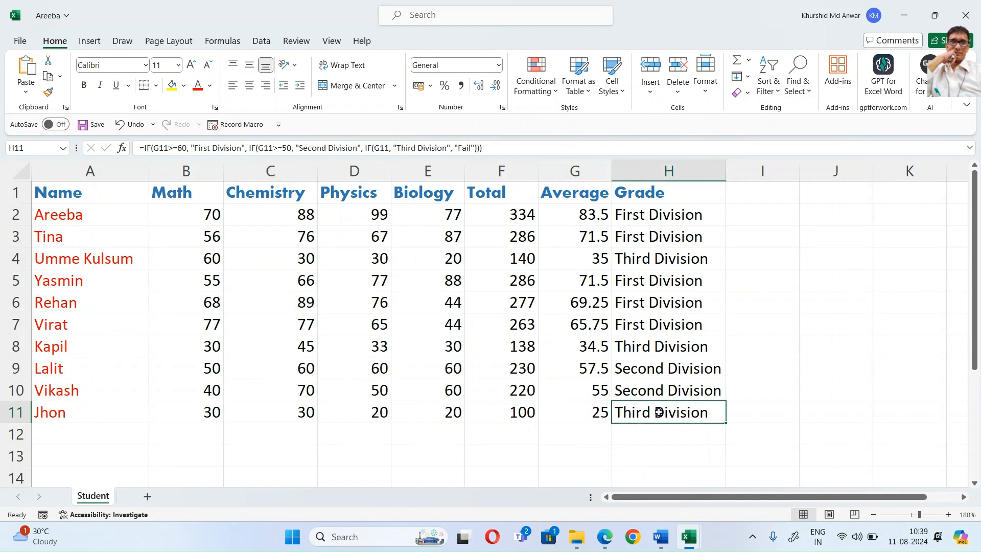
{"action": "left_click", "coordinate": [659, 212]}
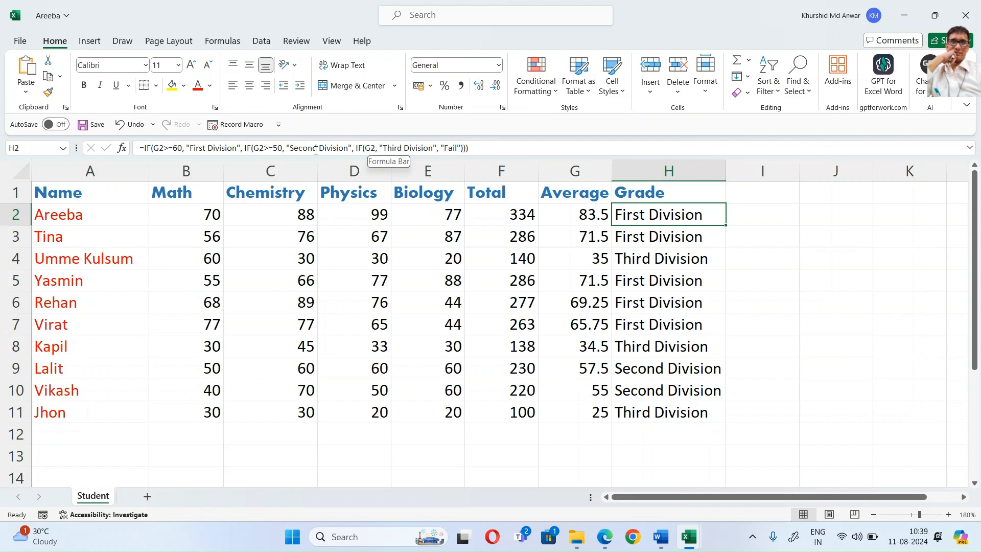
{"action": "left_click", "coordinate": [377, 149]}
{"action": "type", "text": ","}
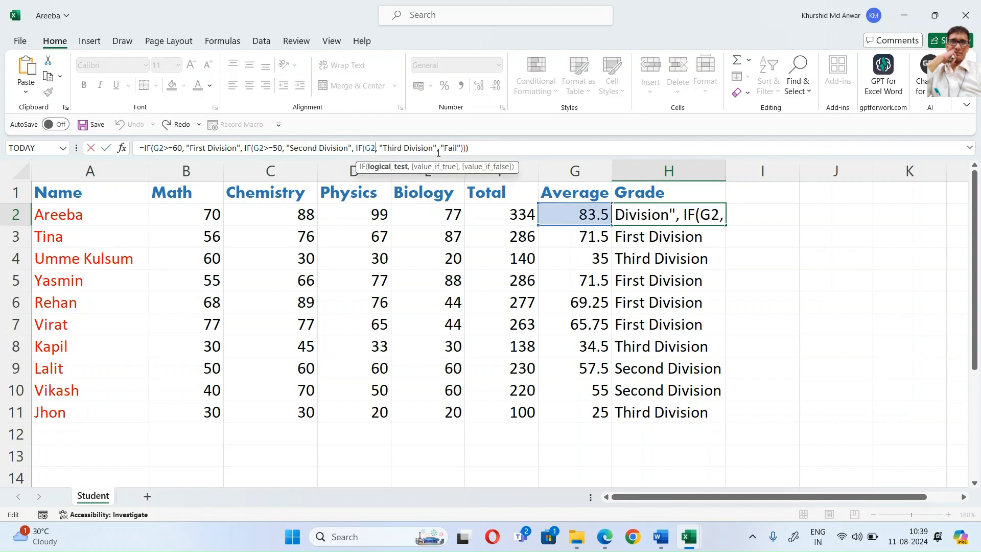
{"action": "key", "text": "Left"}
{"action": "type", "text": ">="}
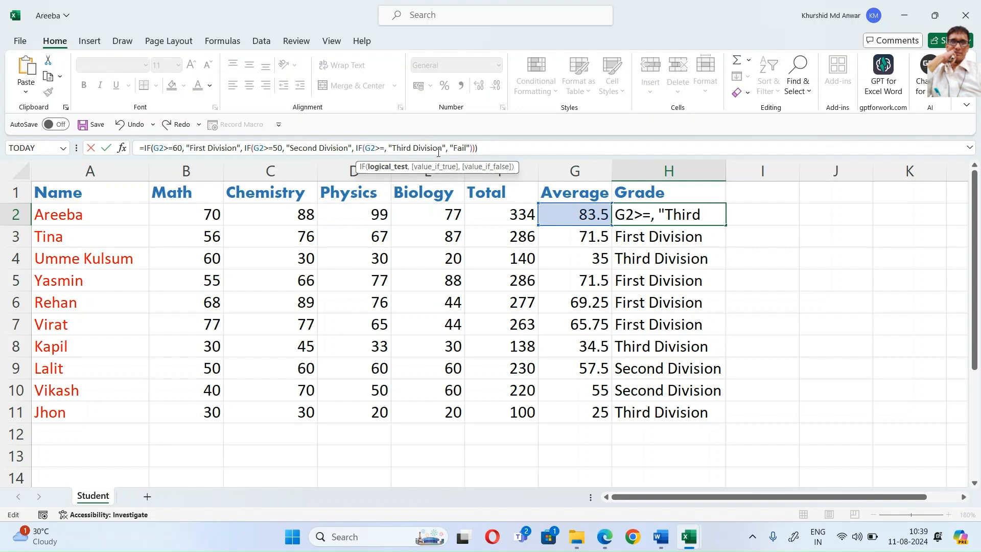
{"action": "type", "text": "35"}
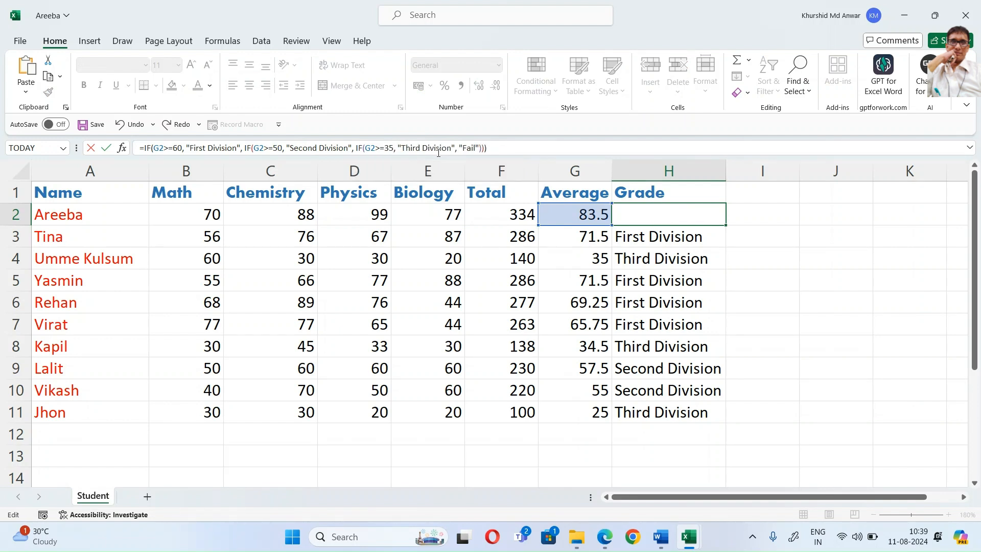
{"action": "key", "text": "Return"}
Step: Copy the corrected grade formula from H2 down to H11
{"action": "left_click", "coordinate": [700, 212]}
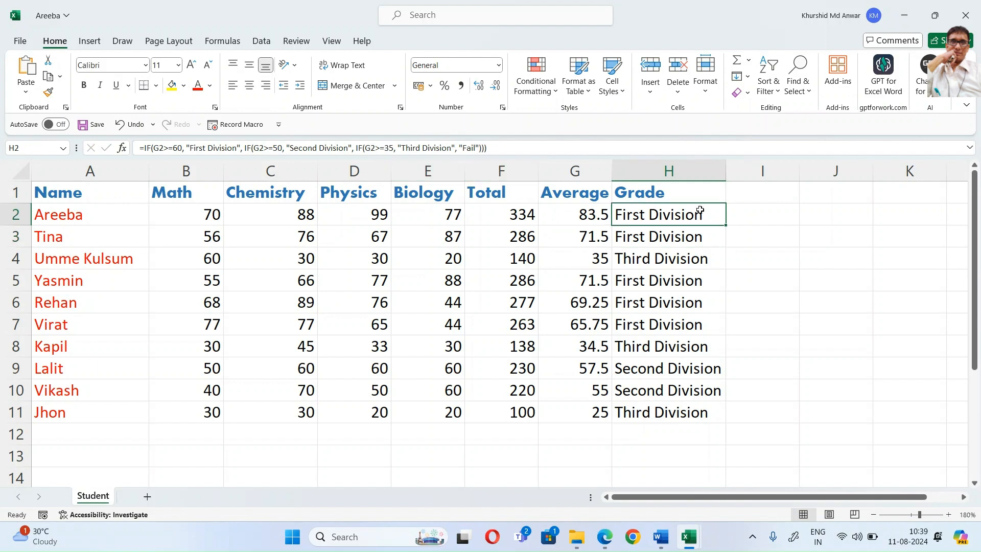
{"action": "left_click_drag", "start_coordinate": [725, 224], "coordinate": [709, 411]}
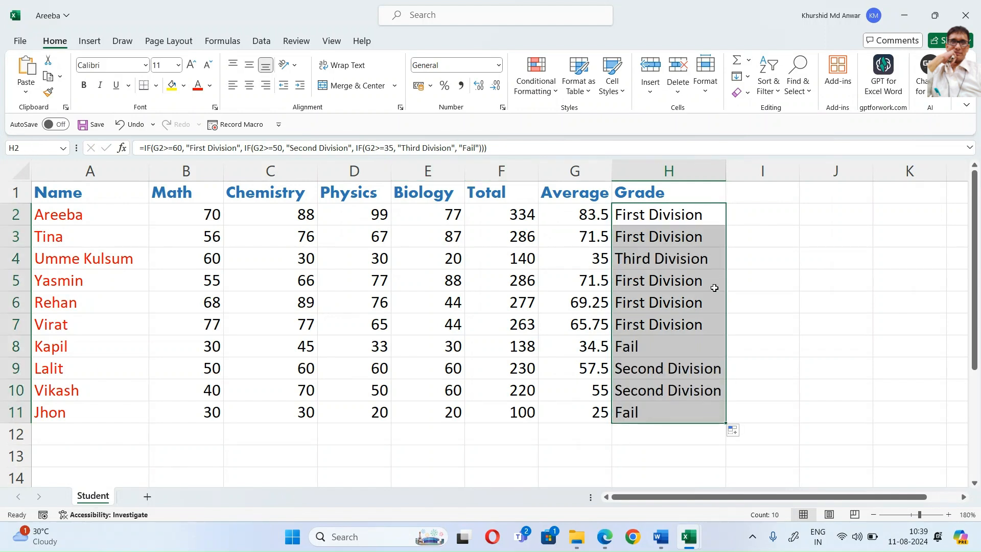
{"action": "left_click", "coordinate": [644, 354]}
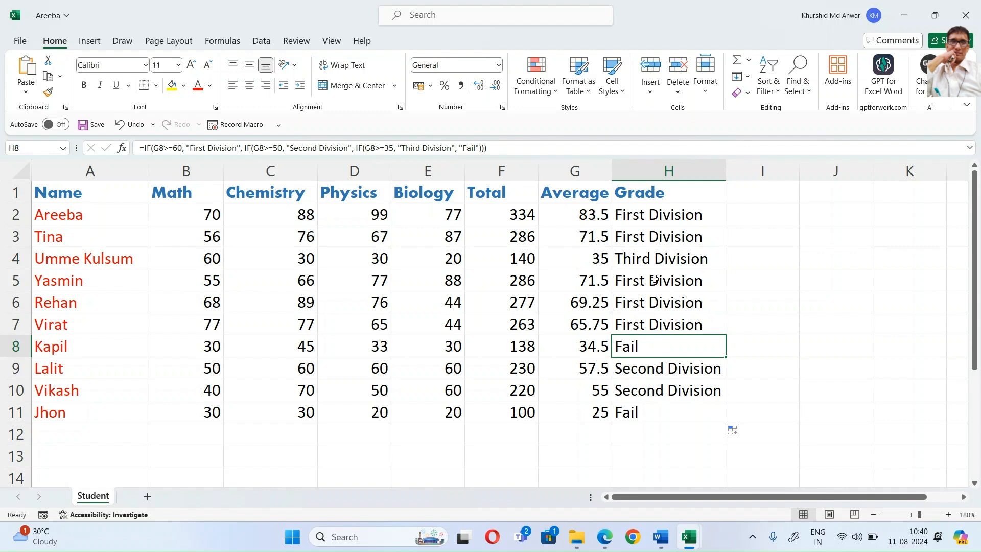
Step: Clear all the grades in H2:H11
{"action": "left_click", "coordinate": [648, 215]}
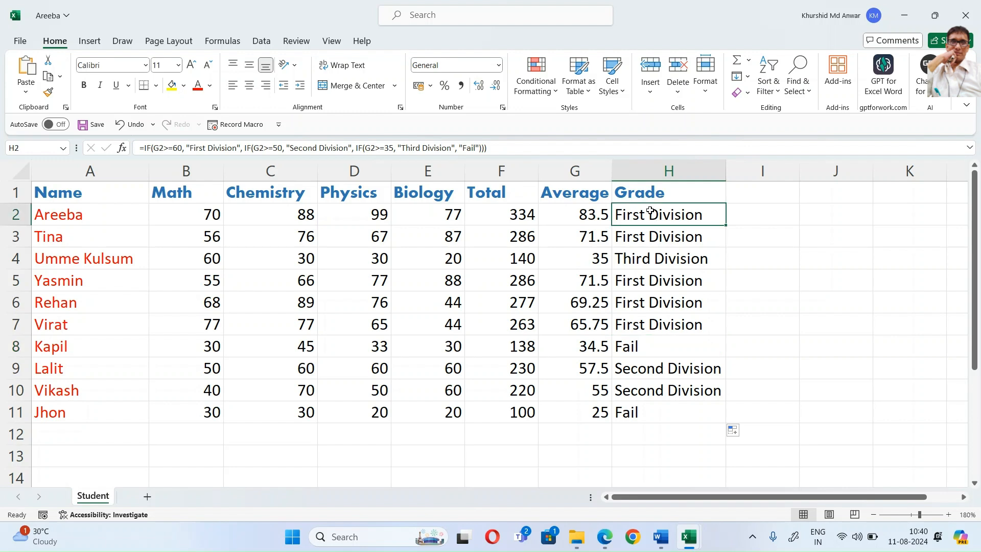
{"action": "left_click_drag", "start_coordinate": [646, 215], "coordinate": [643, 401]}
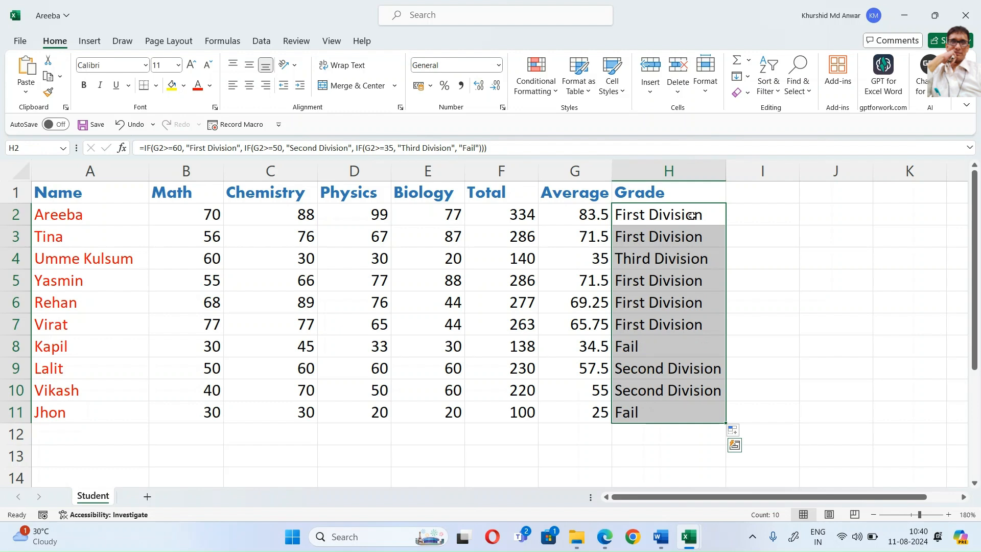
{"action": "key", "text": "Delete"}
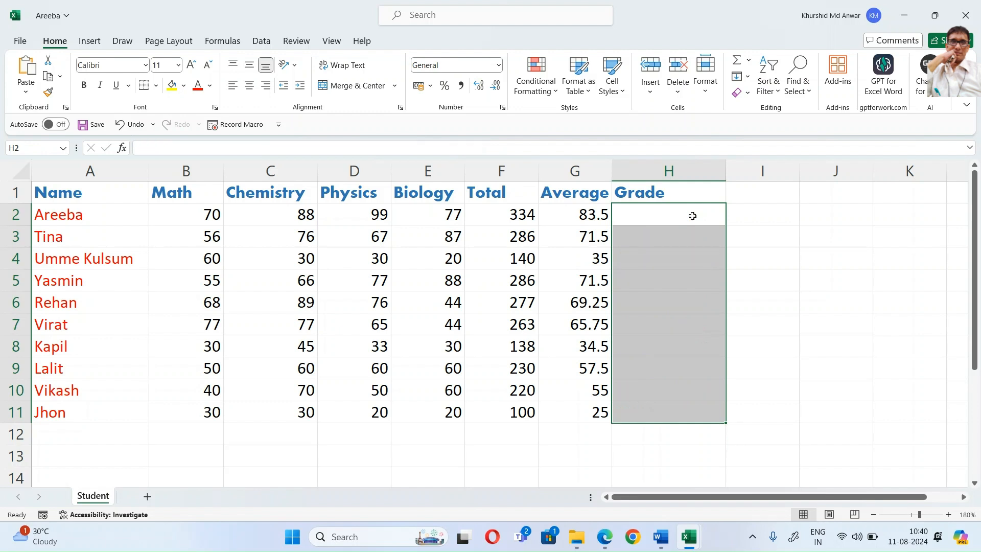
{"action": "left_click", "coordinate": [693, 216]}
{"action": "type", "text": "="}
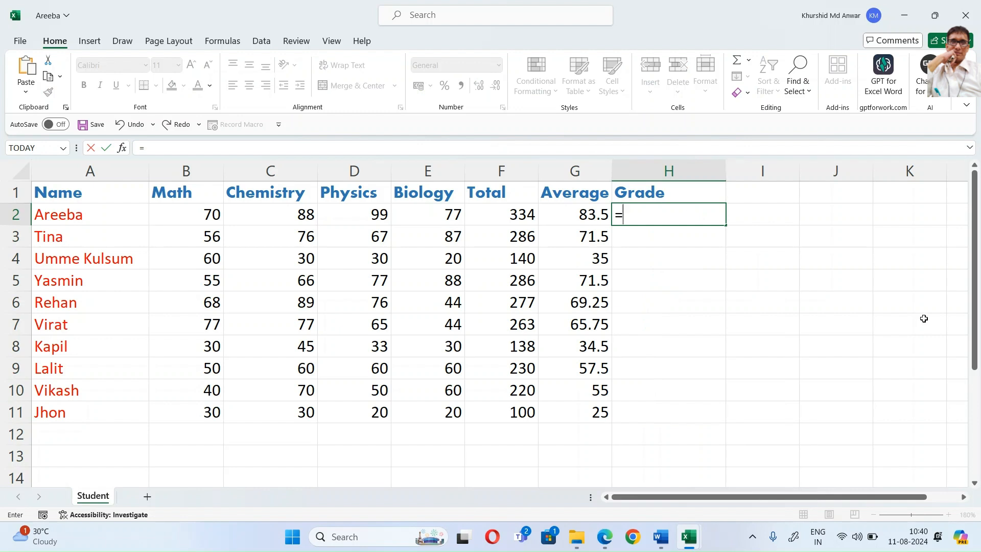
{"action": "key", "text": "BackSpace"}
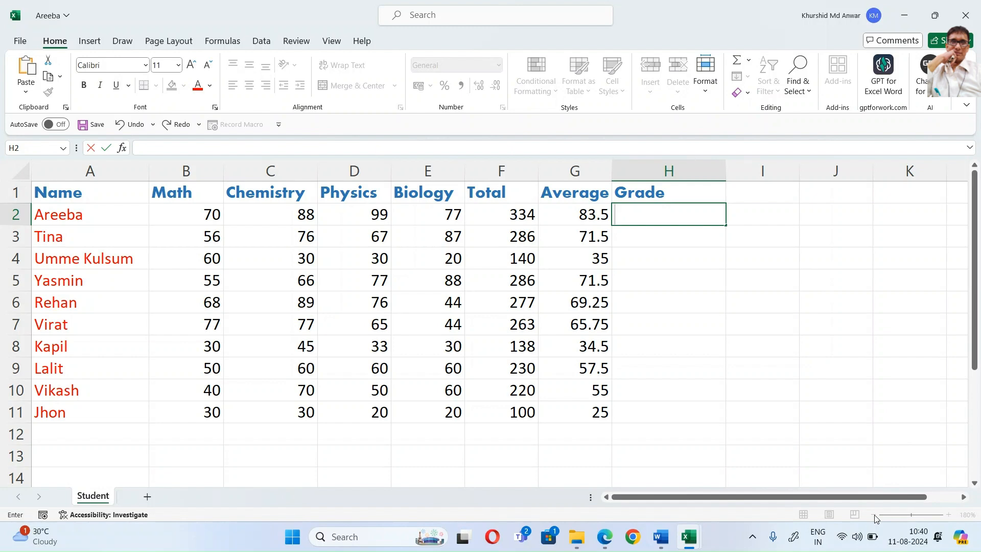
Step: Leave the empty Grade cell unedited and reduce the worksheet zoom to 160%
{"action": "left_click", "coordinate": [749, 275]}
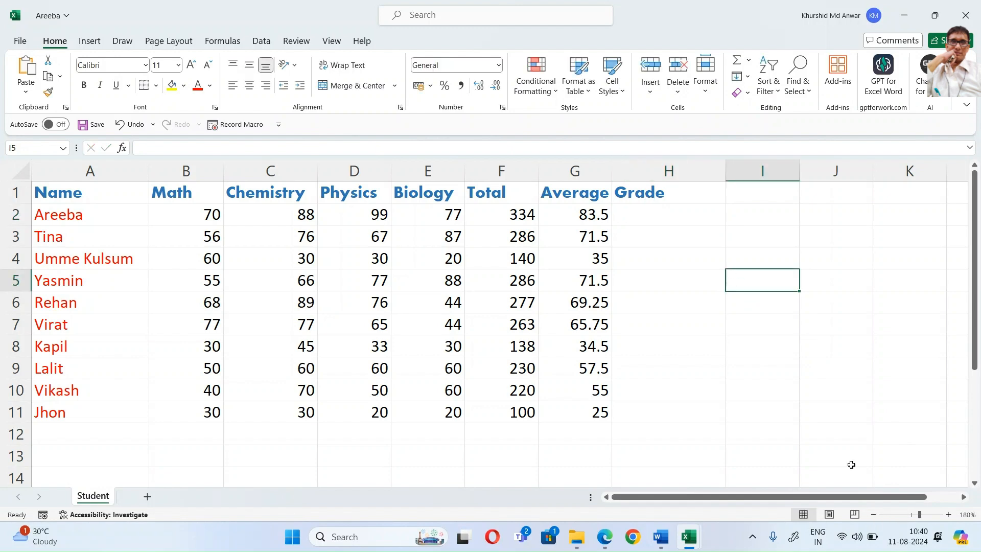
{"action": "double_click", "coordinate": [873, 515]}
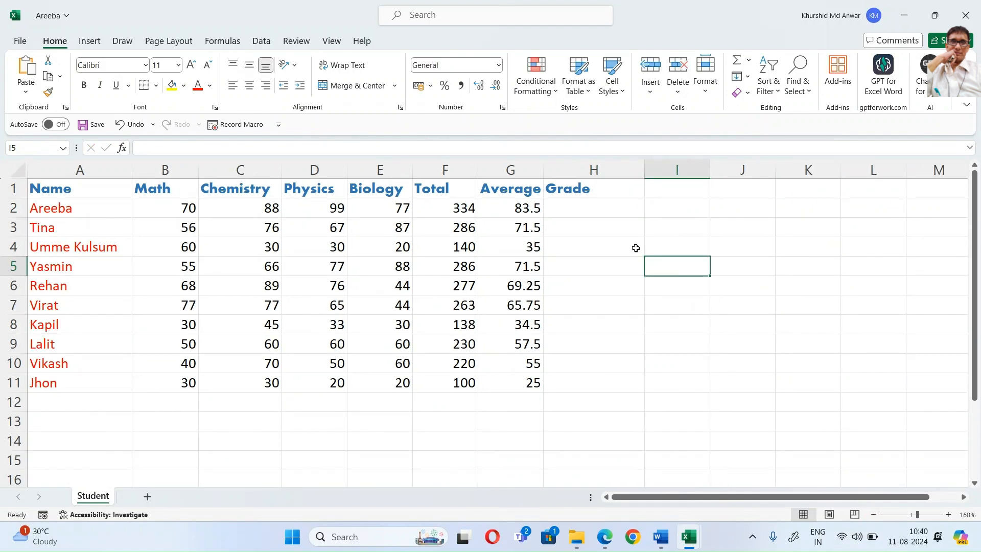
Step: Start an IF formula in Areeba's Grade cell H2 that tests G2>=60 and returns "First Division" when true
{"action": "left_click", "coordinate": [613, 206]}
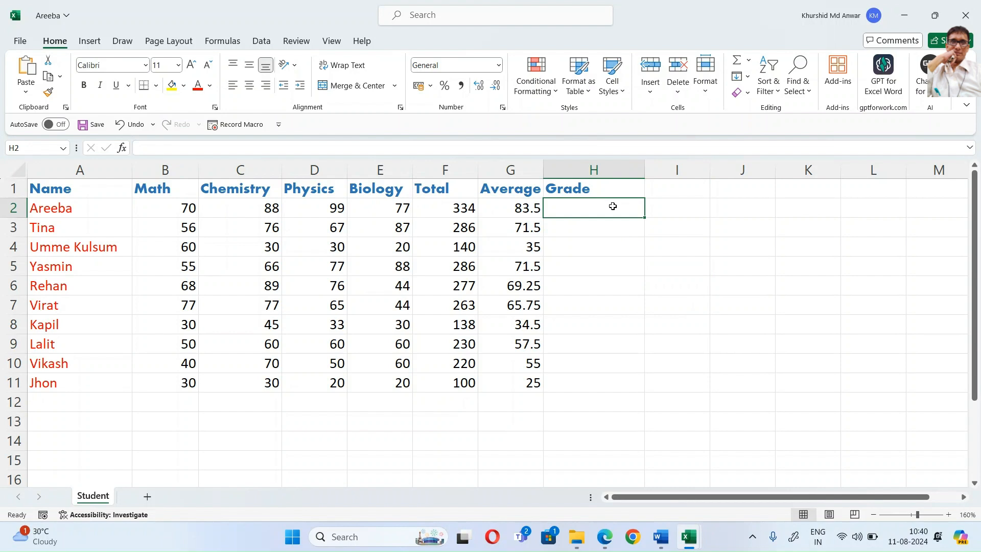
{"action": "type", "text": "=if"}
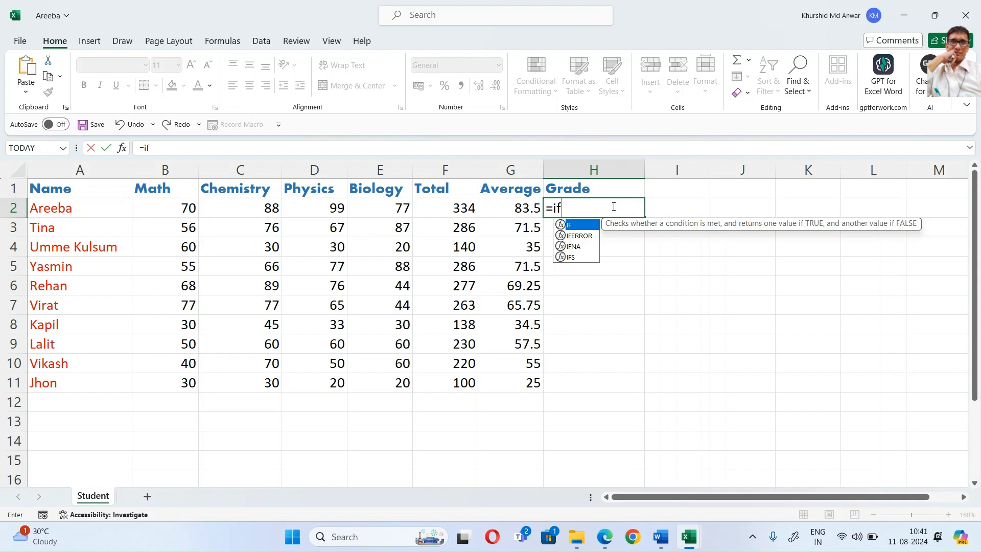
{"action": "type", "text": "("}
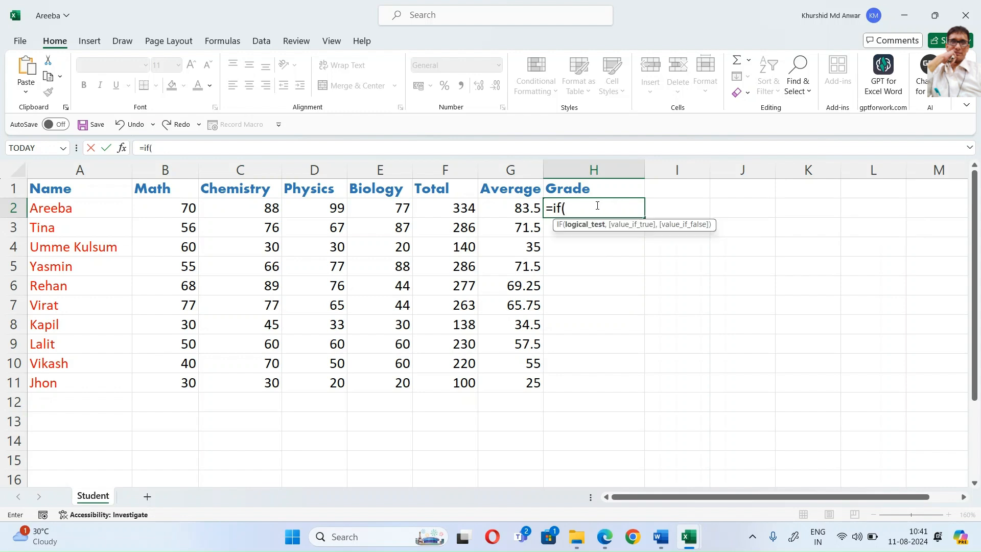
{"action": "left_click", "coordinate": [519, 208]}
{"action": "type", "text": ">="}
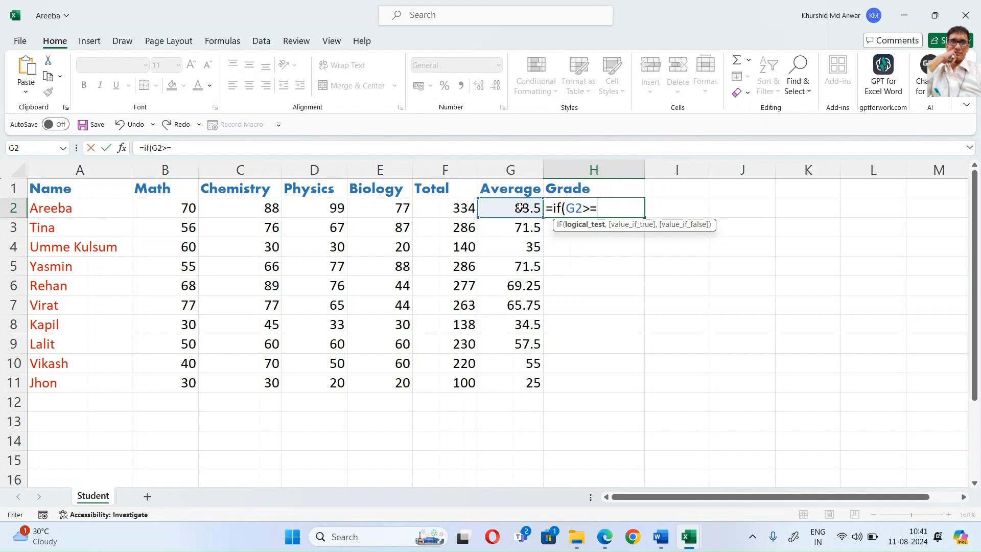
{"action": "type", "text": "60, \"F"}
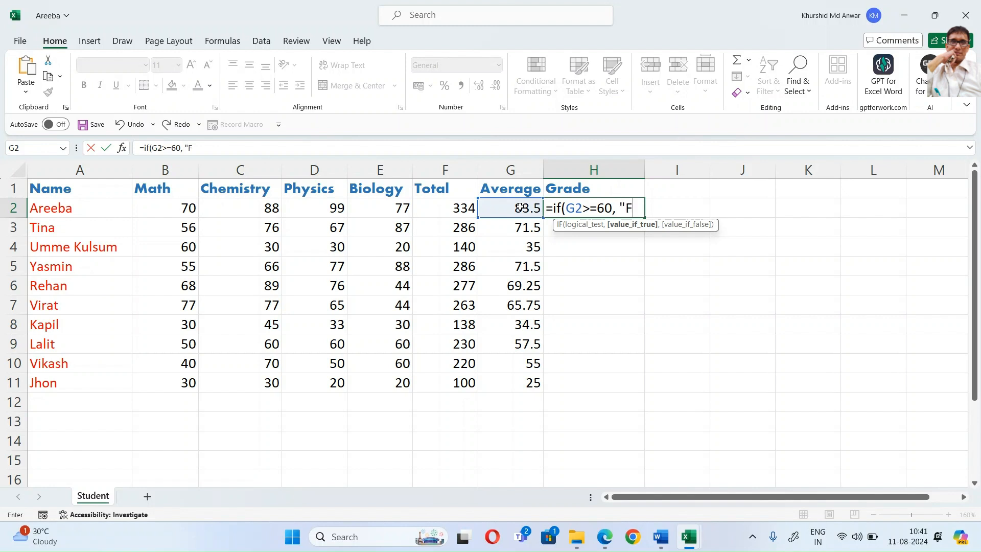
{"action": "type", "text": "irst Division\","}
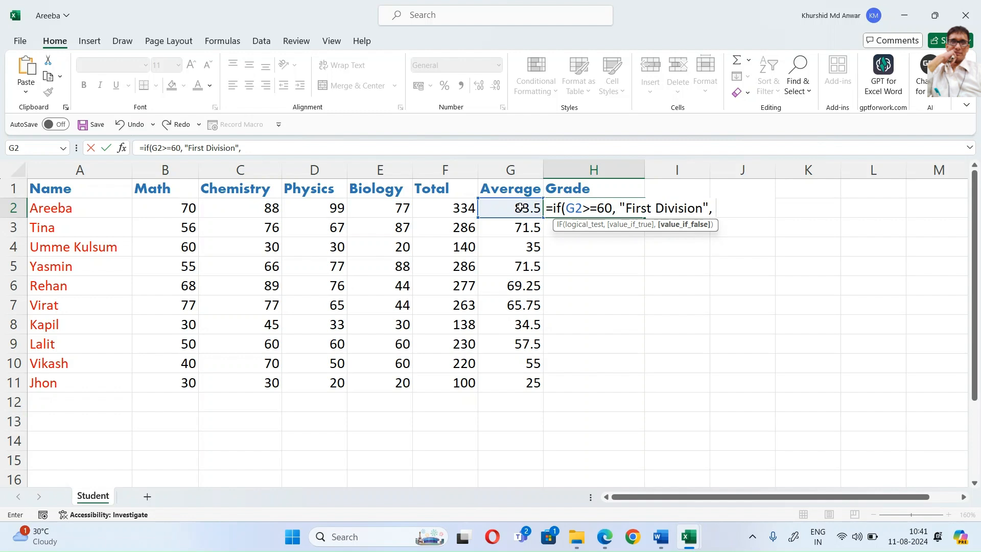
Step: Nest a second IF in the H2 formula that tests G2>=50 and returns "Second Division" when true
{"action": "type", "text": "if"}
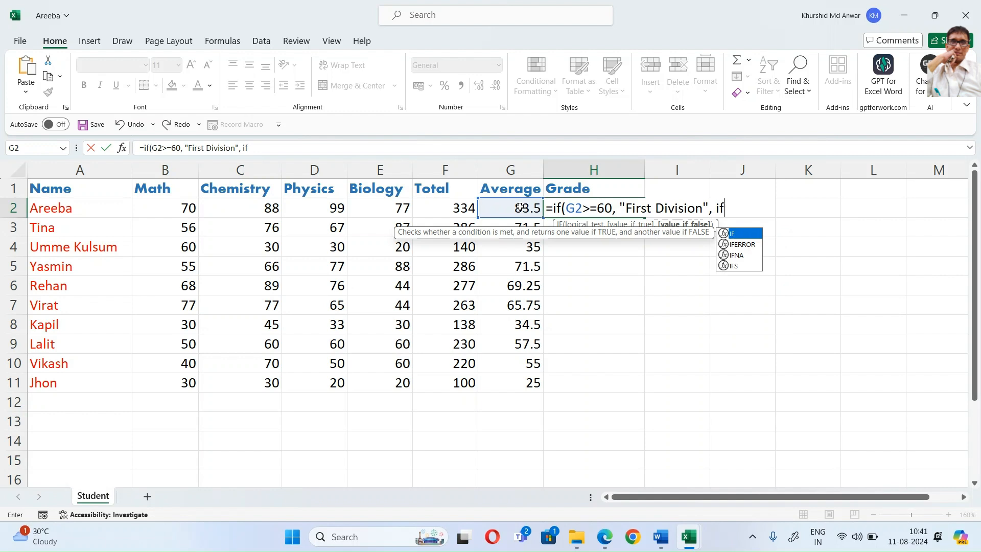
{"action": "type", "text": "("}
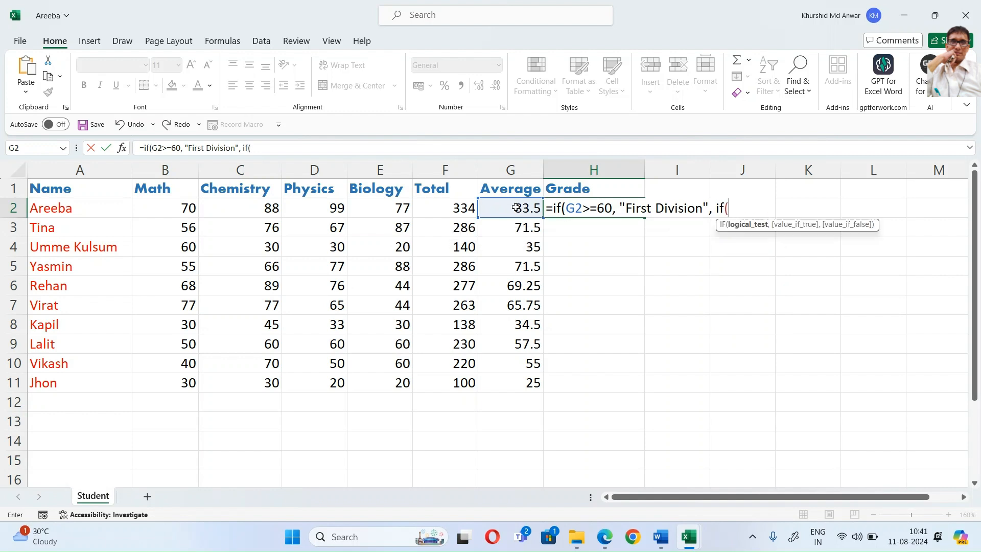
{"action": "left_click", "coordinate": [517, 208]}
{"action": "type", "text": ">="}
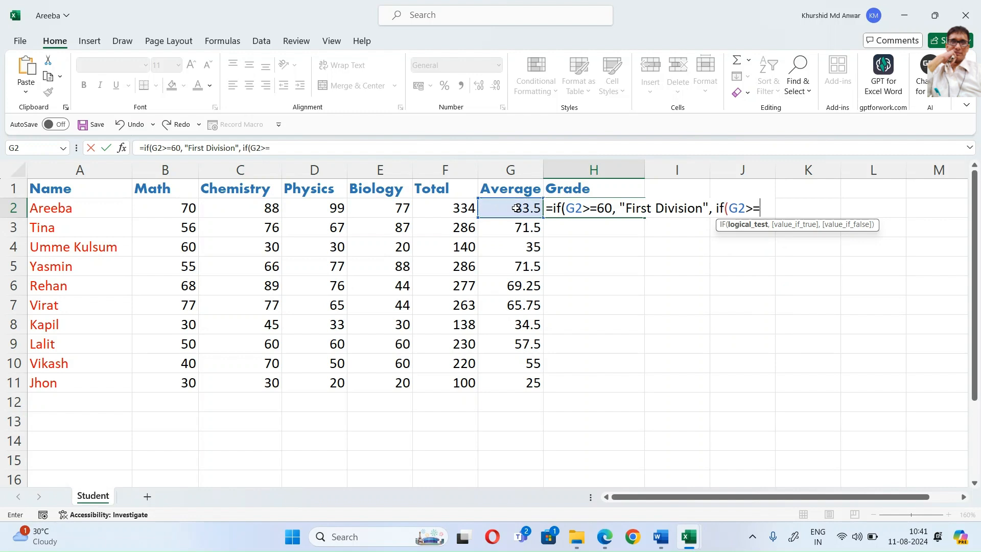
{"action": "type", "text": "50, \"Se"}
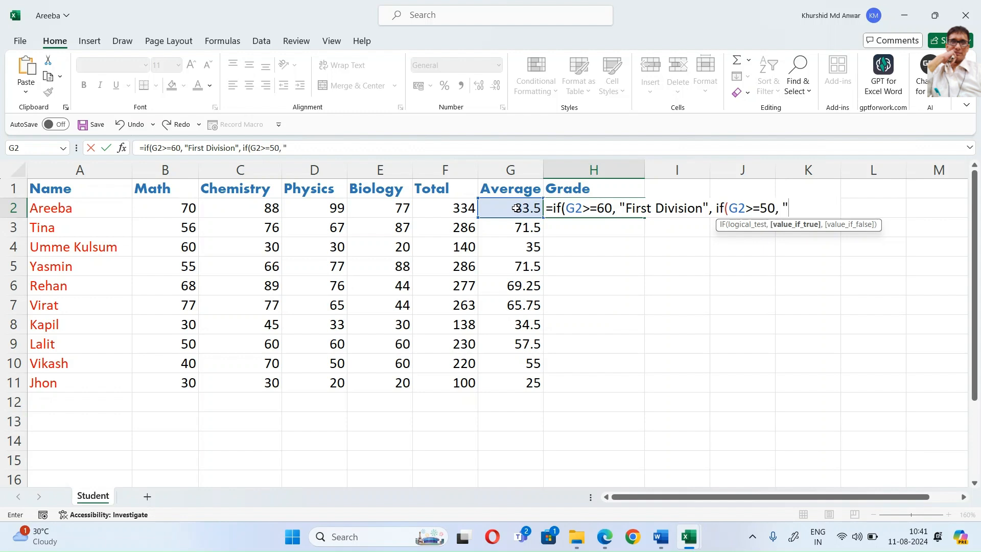
{"action": "type", "text": "cond Divsion"}
{"action": "key", "text": "Left"}
{"action": "key", "text": "Left"}
{"action": "key", "text": "Left"}
{"action": "key", "text": "Left"}
{"action": "type", "text": "i"}
{"action": "key", "text": "End"}
{"action": "type", "text": "\""}
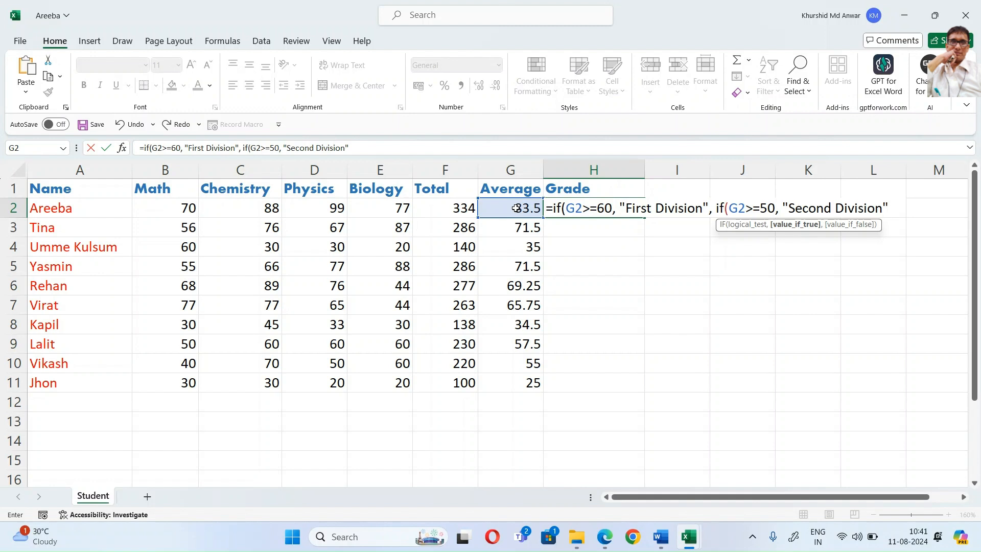
{"action": "type", "text": ","}
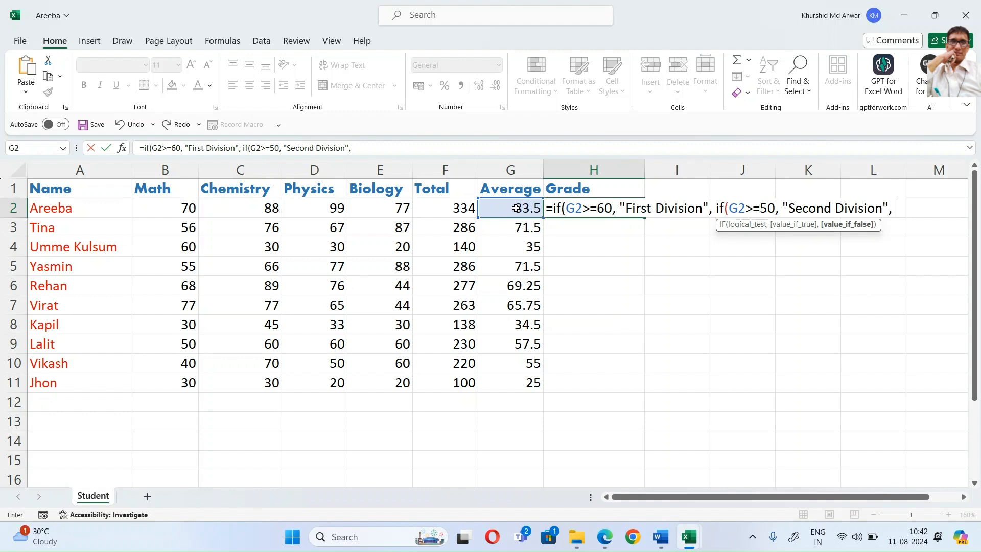
Step: Nest a third IF testing G2>=35 that returns "Third Division", otherwise "Fail", and complete the H2 formula
{"action": "type", "text": "if("}
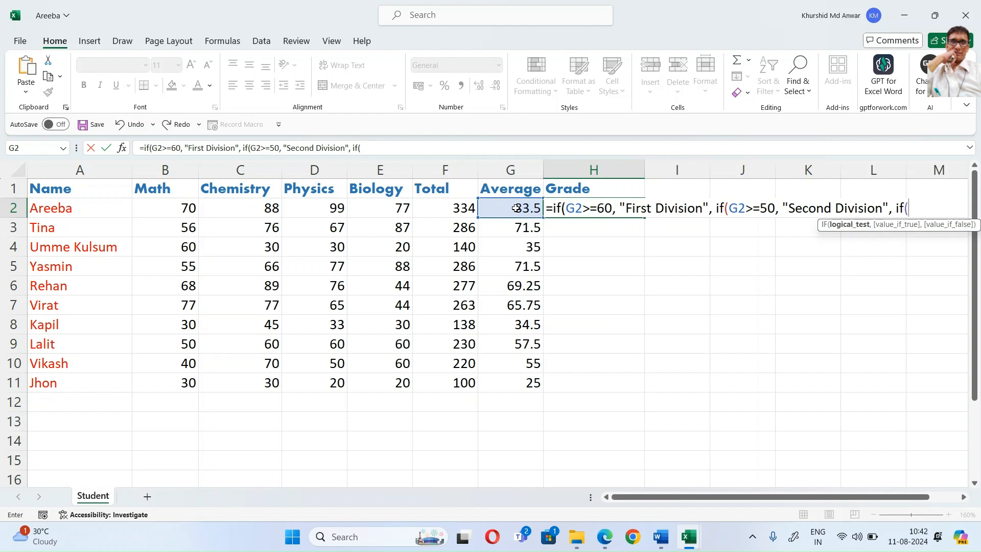
{"action": "left_click", "coordinate": [517, 208]}
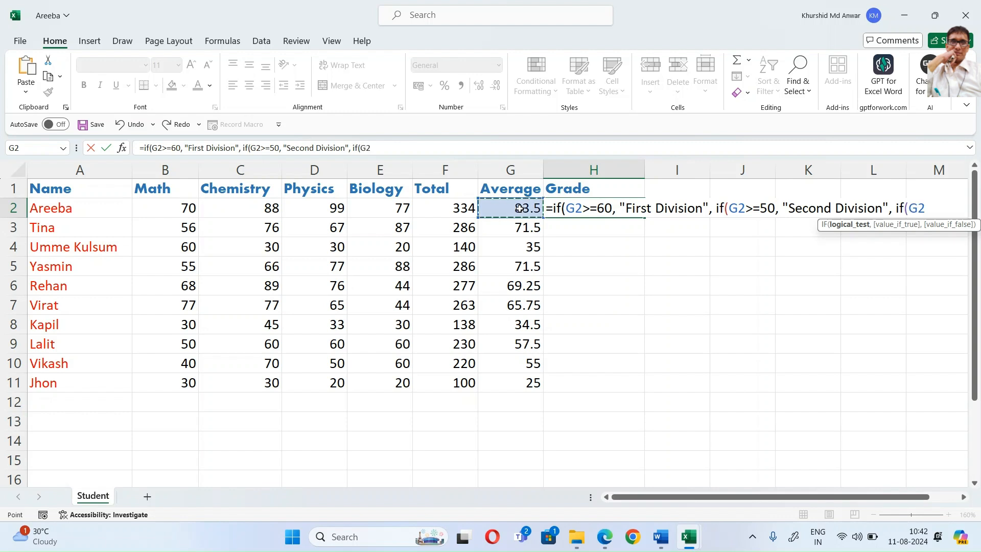
{"action": "type", "text": ">=35, "}
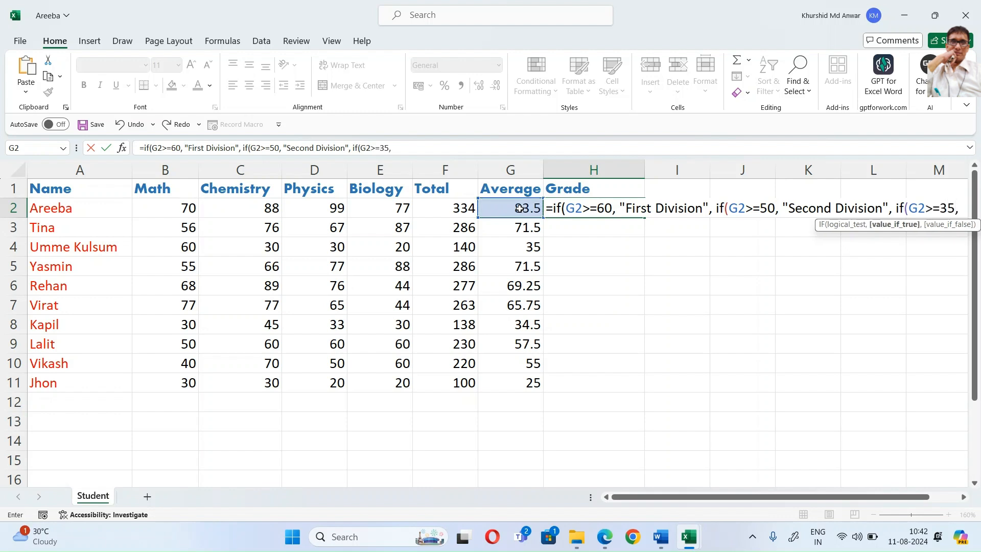
{"action": "type", "text": "\""}
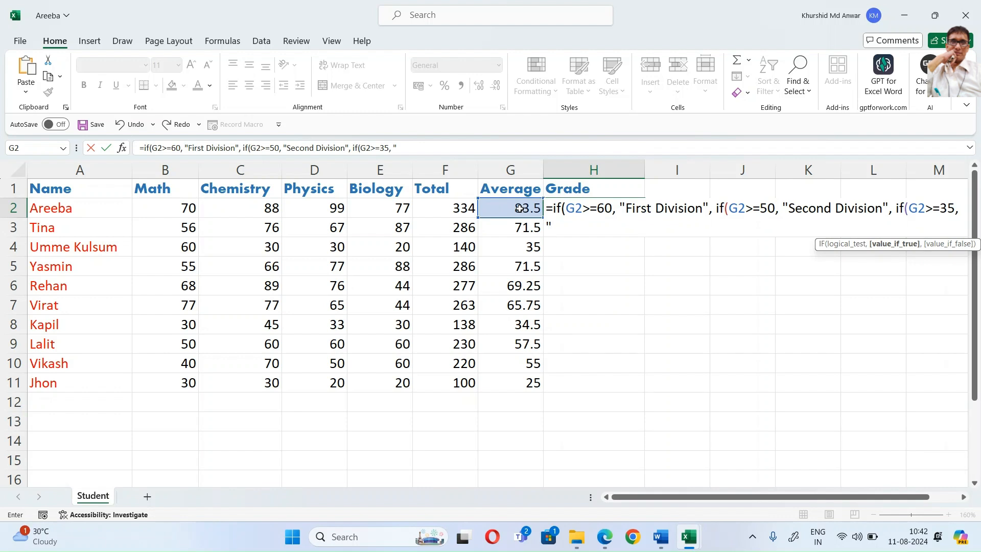
{"action": "type", "text": "Third Division"}
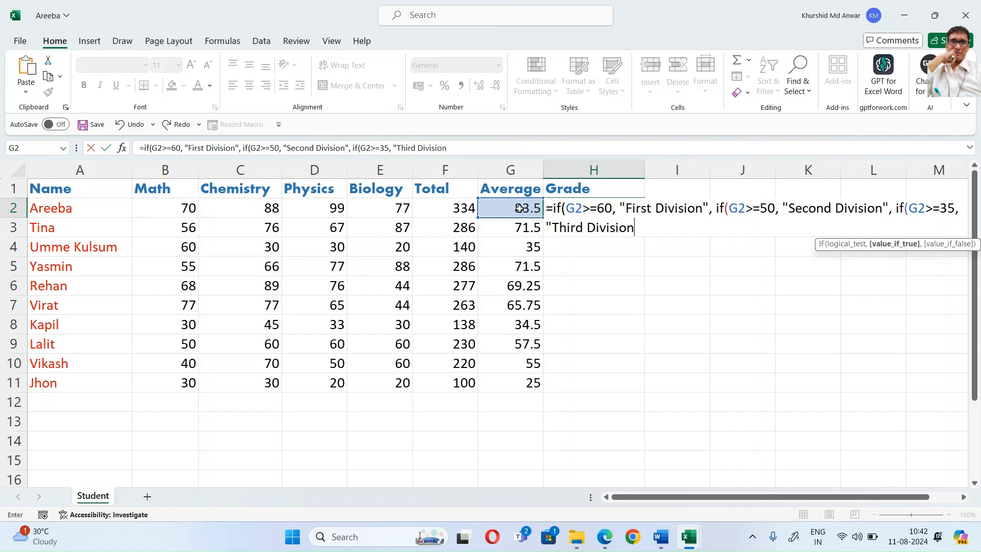
{"action": "type", "text": "\","}
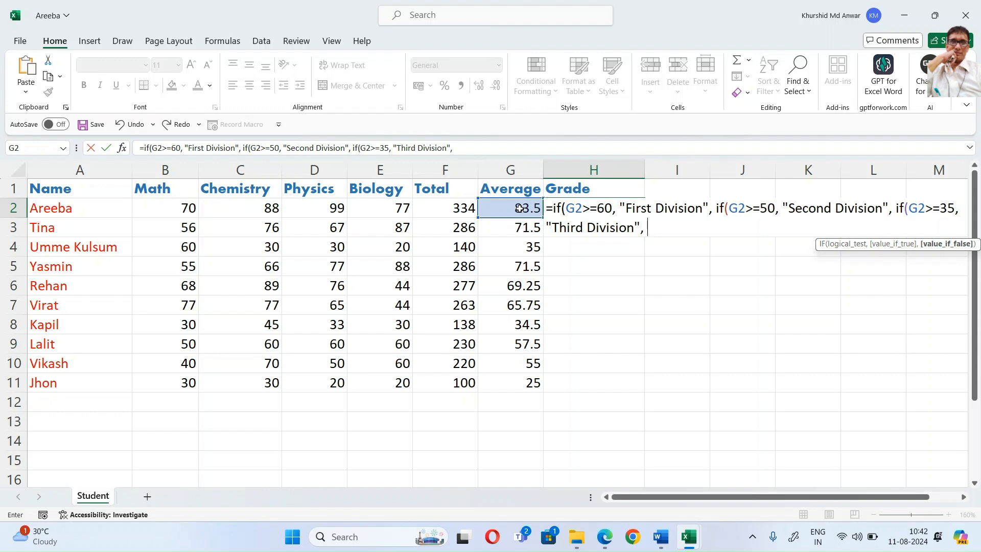
{"action": "type", "text": "\"Fail\")))"}
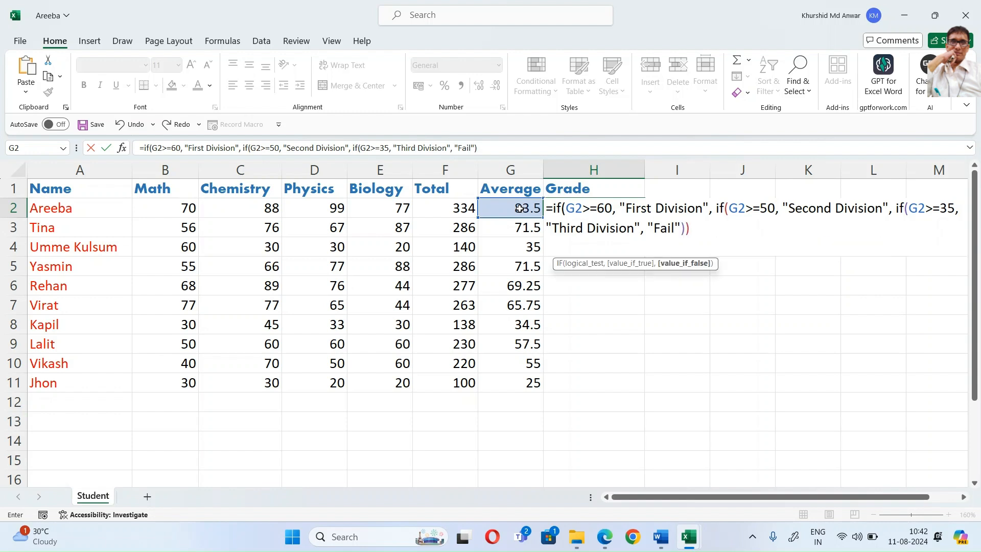
{"action": "key", "text": "Return"}
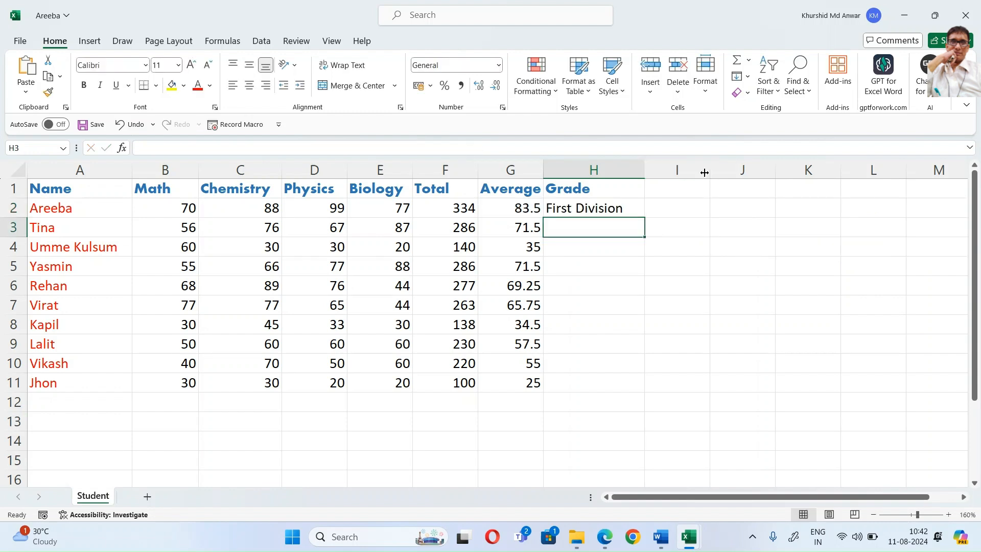
Step: Copy the grade formula from H2 down to H11 and check the formula in the filled Grade cells
{"action": "left_click", "coordinate": [635, 209]}
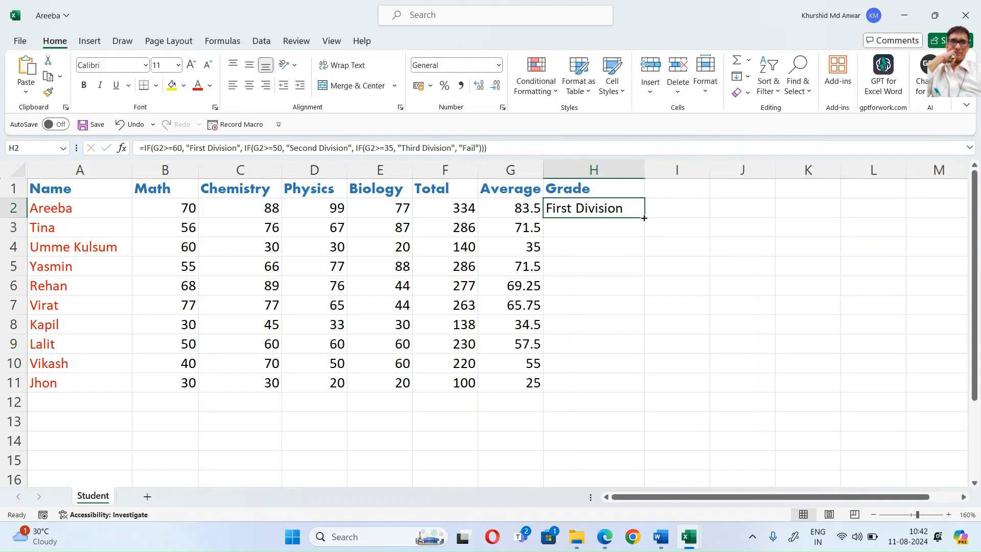
{"action": "left_click_drag", "start_coordinate": [645, 218], "coordinate": [630, 385]}
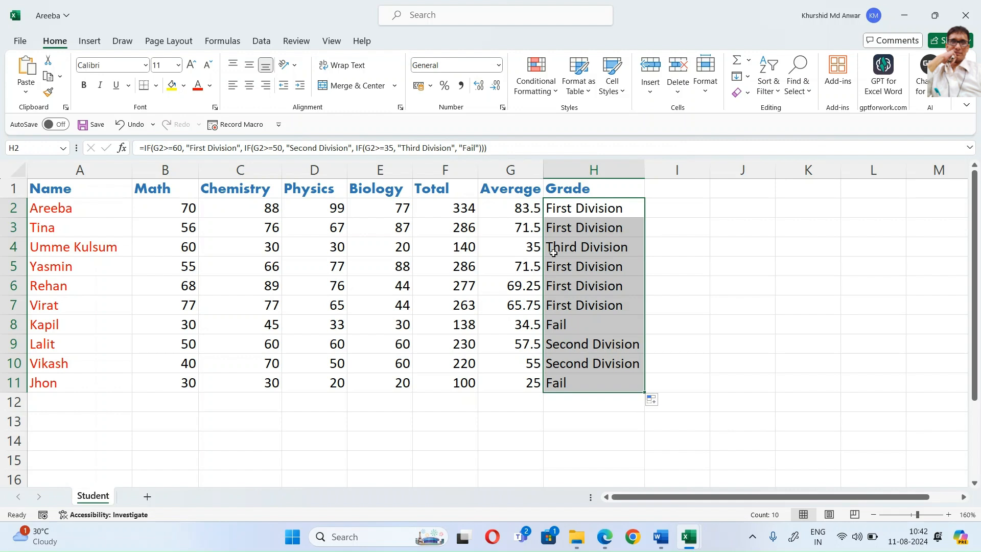
{"action": "left_click", "coordinate": [570, 255]}
{"action": "left_click", "coordinate": [601, 212]}
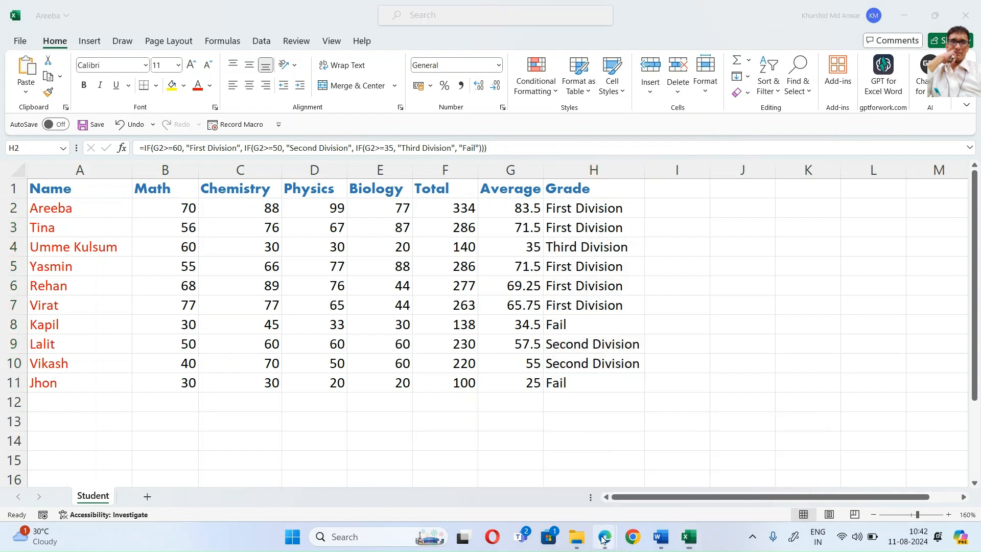
{"action": "left_click", "coordinate": [510, 485]}
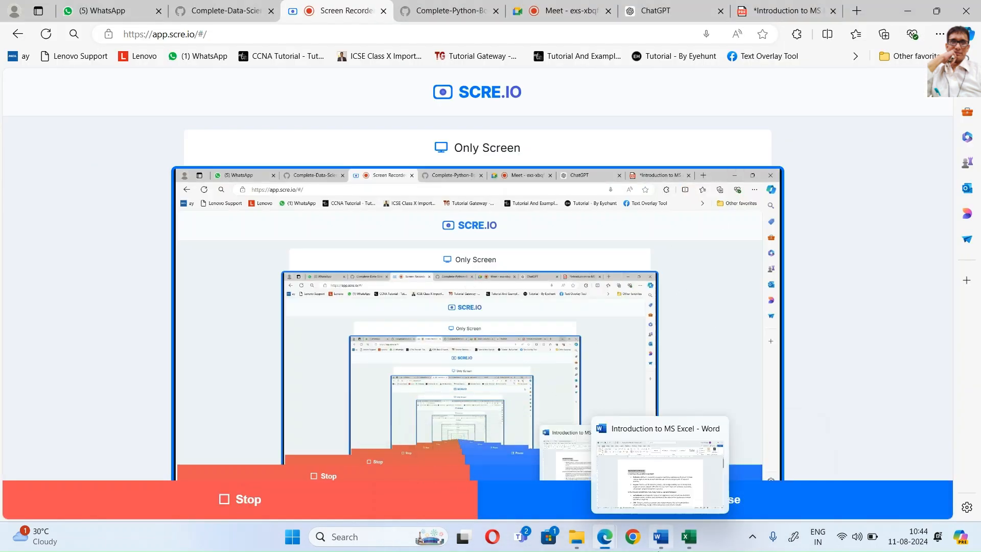
{"action": "mouse_move", "coordinate": [689, 536]}
{"action": "left_click", "coordinate": [736, 498]}
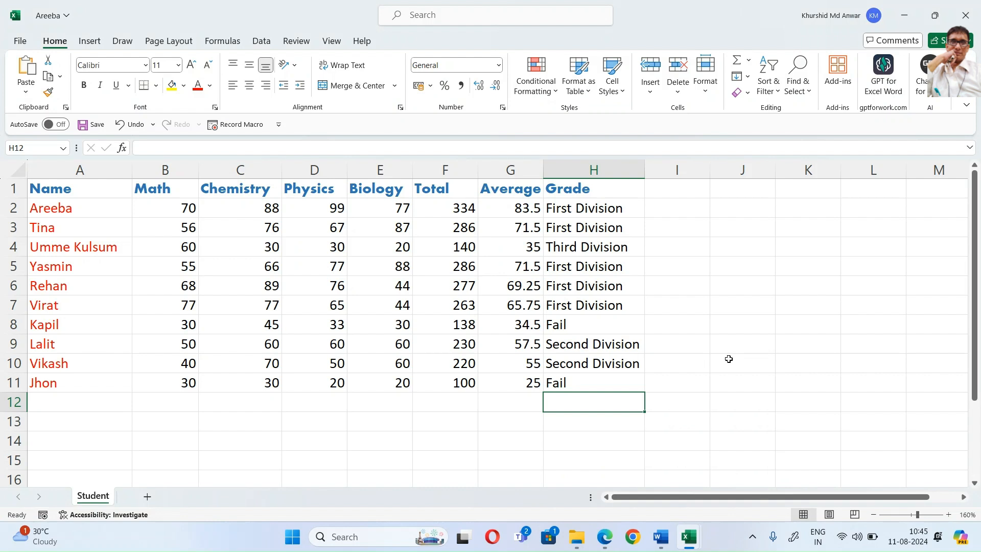
Step: Open the Insert Chart dialog, look through the recommended charts, and display all chart types
{"action": "left_click", "coordinate": [92, 45]}
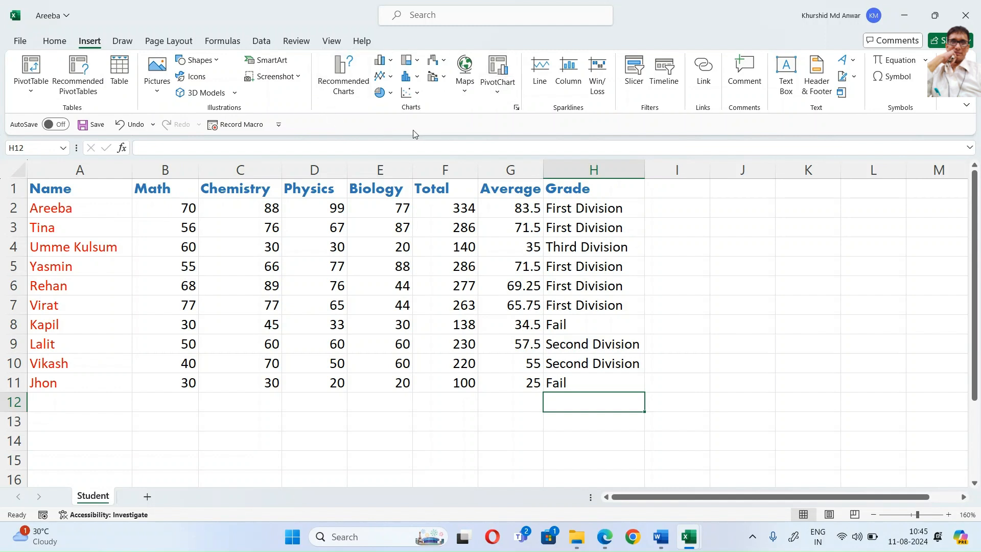
{"action": "left_click", "coordinate": [516, 107]}
{"action": "scroll", "coordinate": [396, 241], "scroll_direction": "down", "scroll_amount": 5}
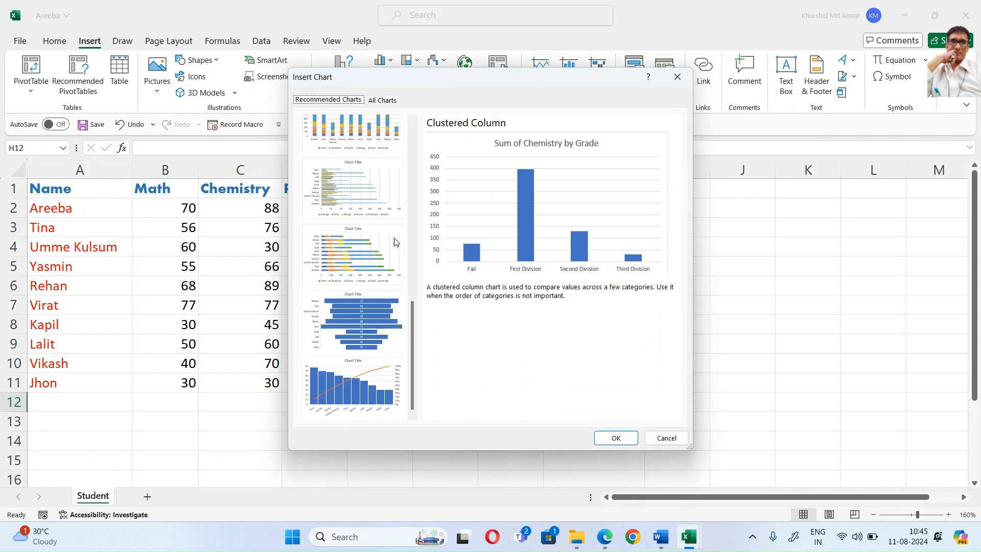
{"action": "scroll", "coordinate": [405, 262], "scroll_direction": "up", "scroll_amount": 5}
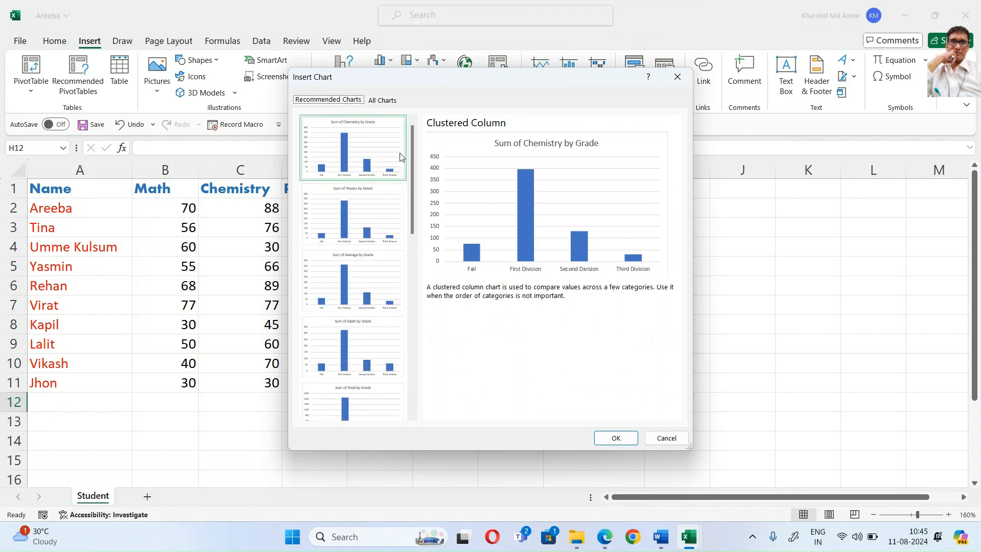
{"action": "left_click", "coordinate": [394, 101]}
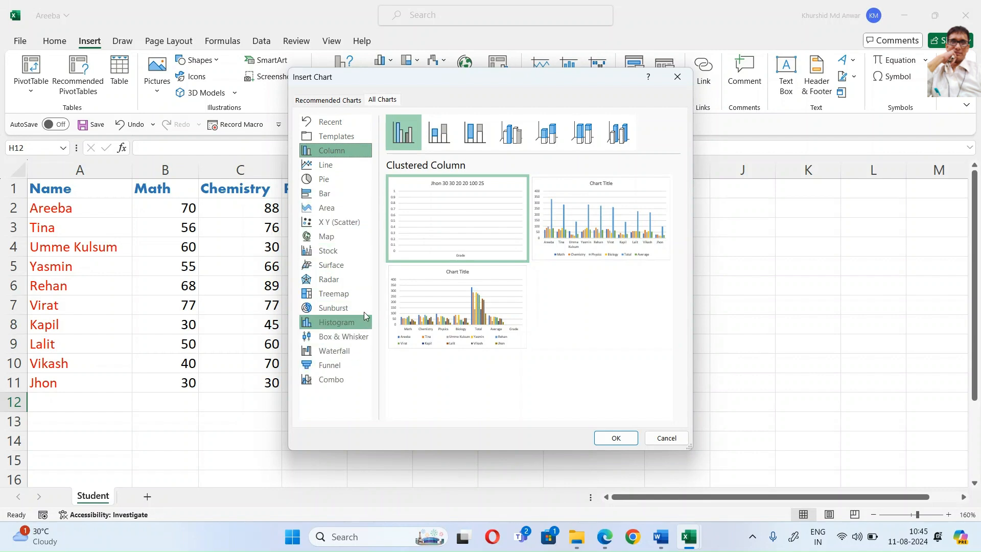
Step: Look through the column chart subtypes from Clustered Column to 3-D Column, and close the Insert Chart dialog without inserting a chart
{"action": "left_click", "coordinate": [333, 166]}
{"action": "left_click", "coordinate": [335, 153]}
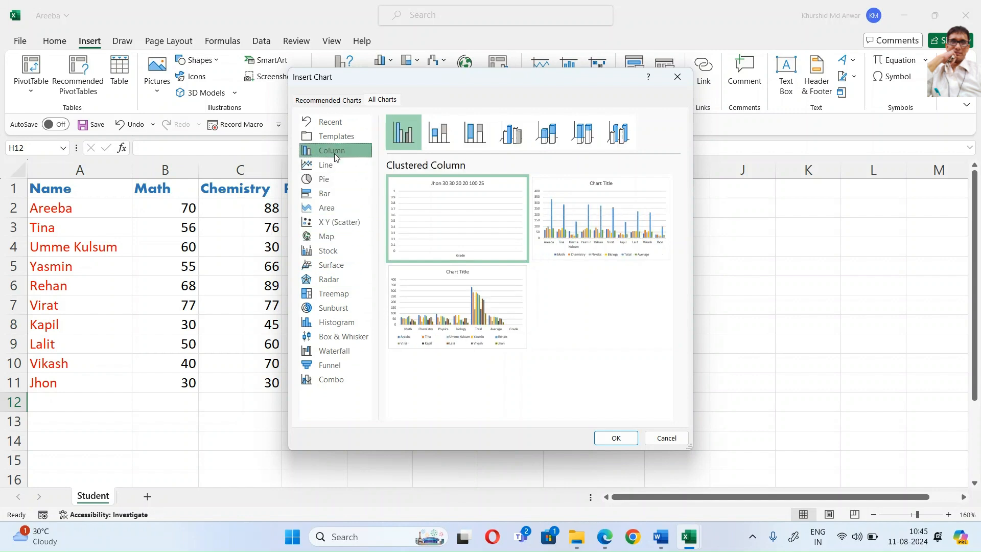
{"action": "left_click", "coordinate": [345, 142]}
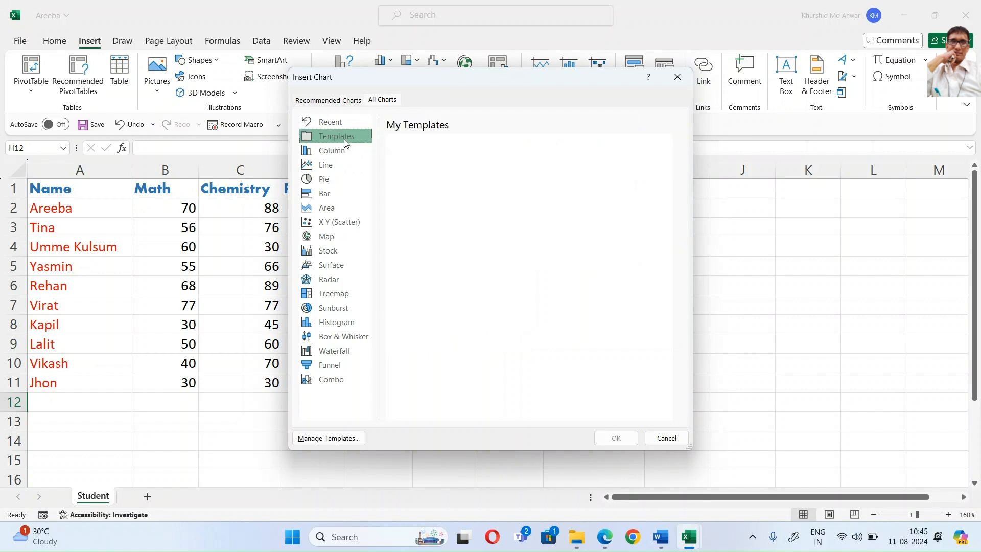
{"action": "left_click", "coordinate": [336, 152]}
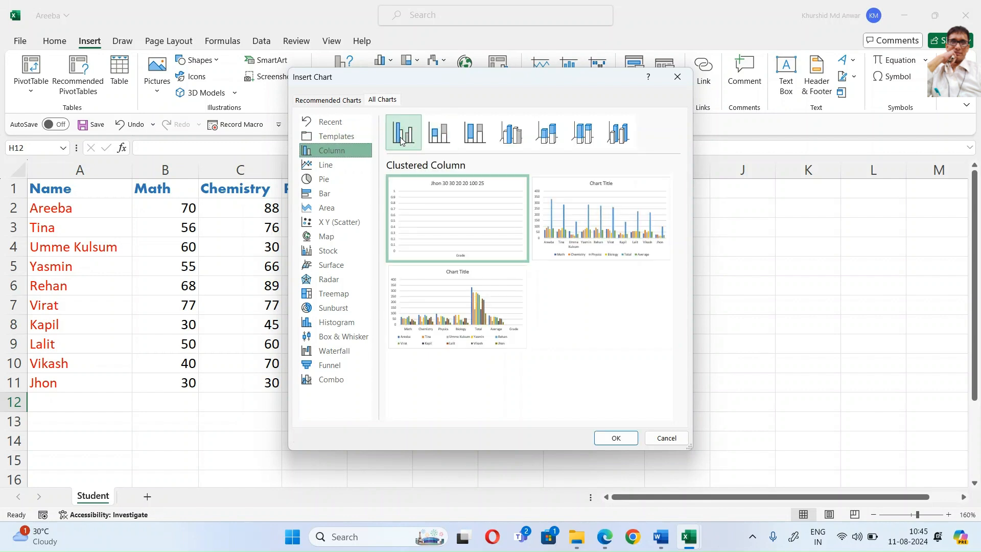
{"action": "left_click", "coordinate": [439, 133]}
{"action": "left_click", "coordinate": [475, 133]}
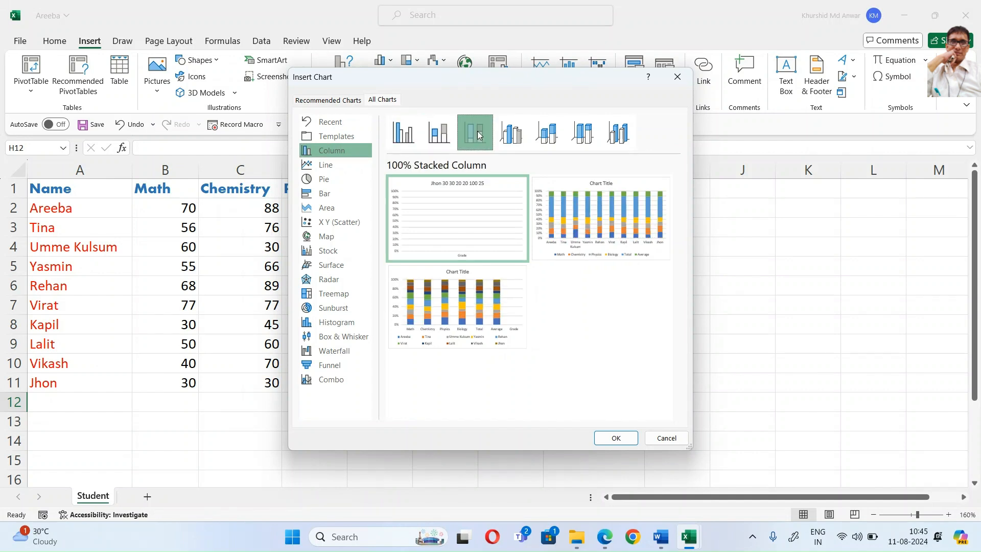
{"action": "left_click", "coordinate": [516, 134]}
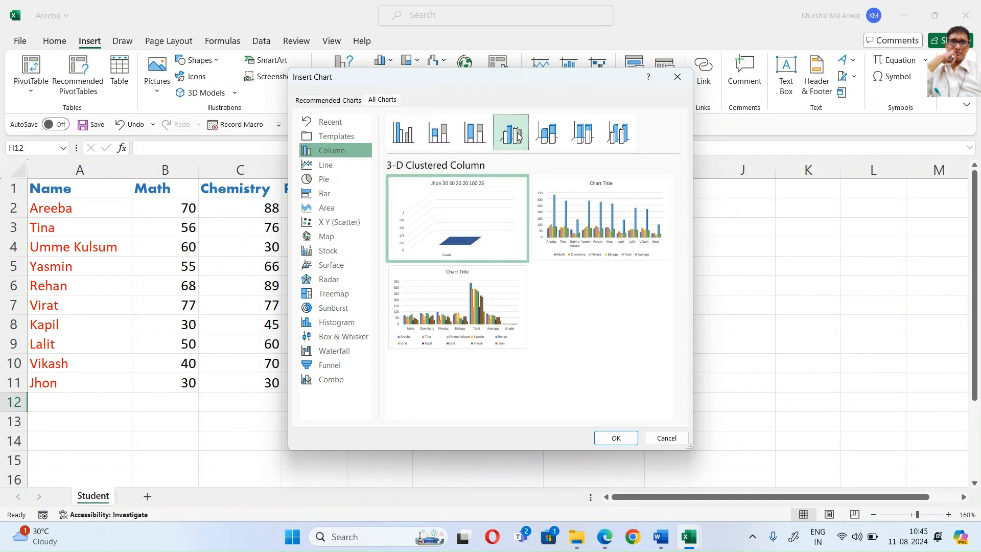
{"action": "left_click", "coordinate": [547, 134]}
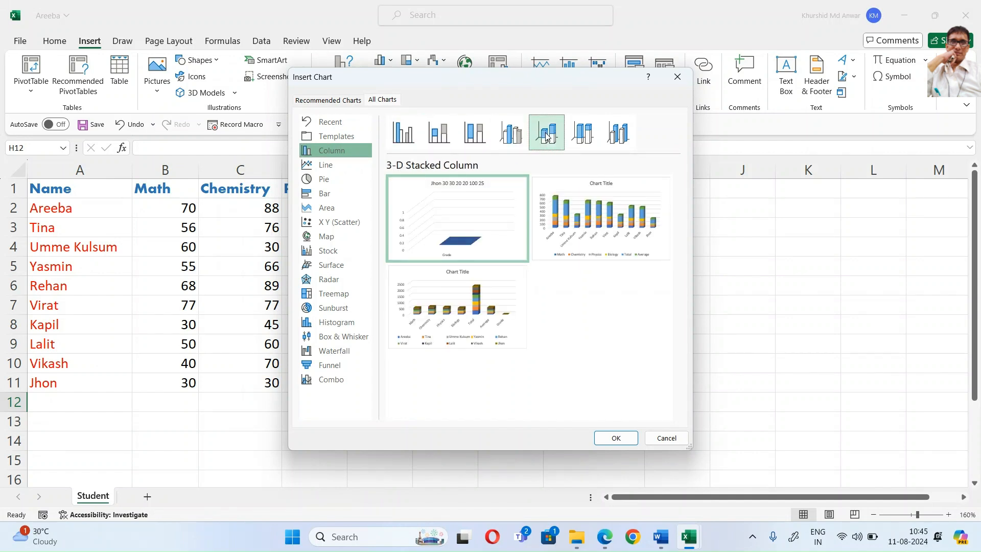
{"action": "left_click", "coordinate": [577, 136]}
{"action": "left_click", "coordinate": [619, 133]}
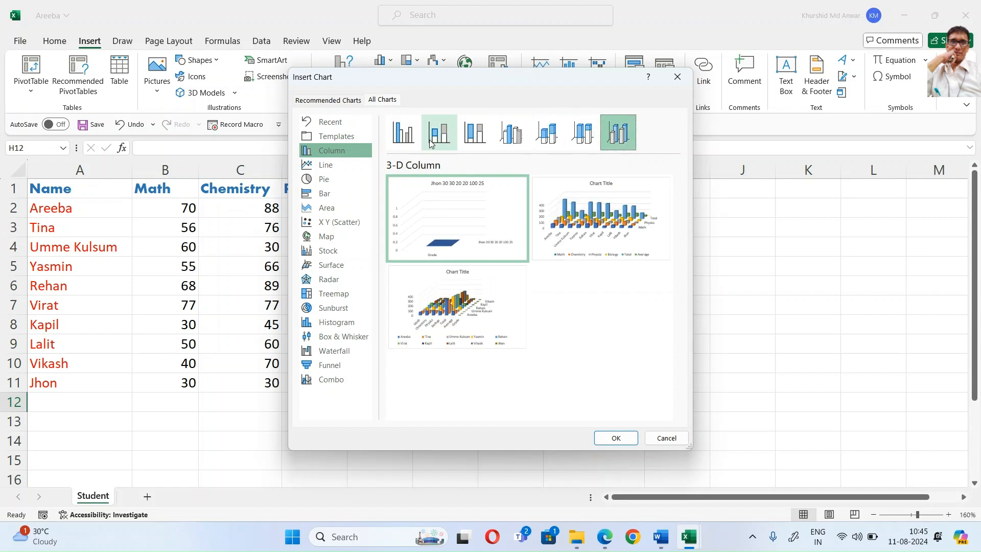
{"action": "left_click", "coordinate": [397, 139]}
{"action": "left_click", "coordinate": [677, 76]}
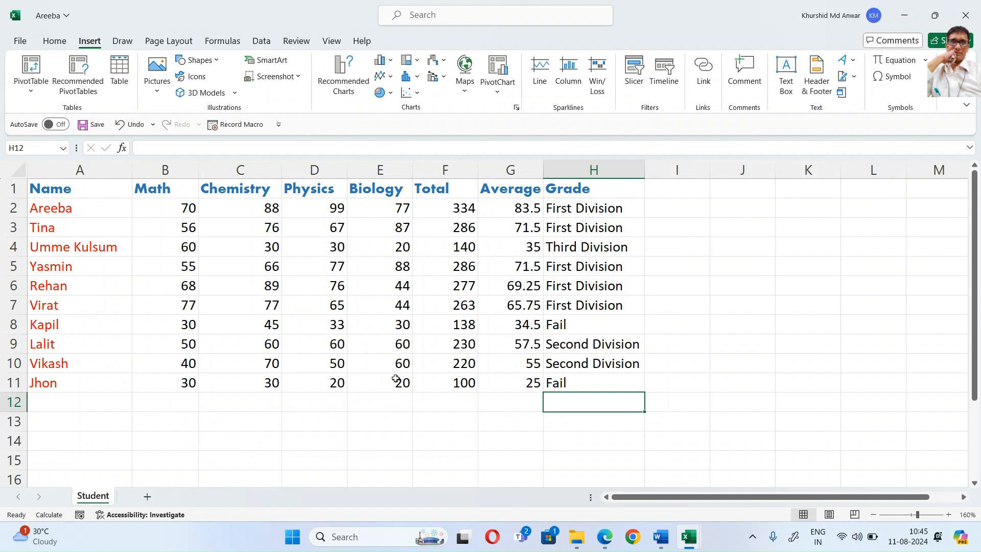
Step: Insert a 2-D clustered column chart from the student names and subject marks in A1:E11
{"action": "left_click_drag", "start_coordinate": [45, 186], "coordinate": [406, 388]}
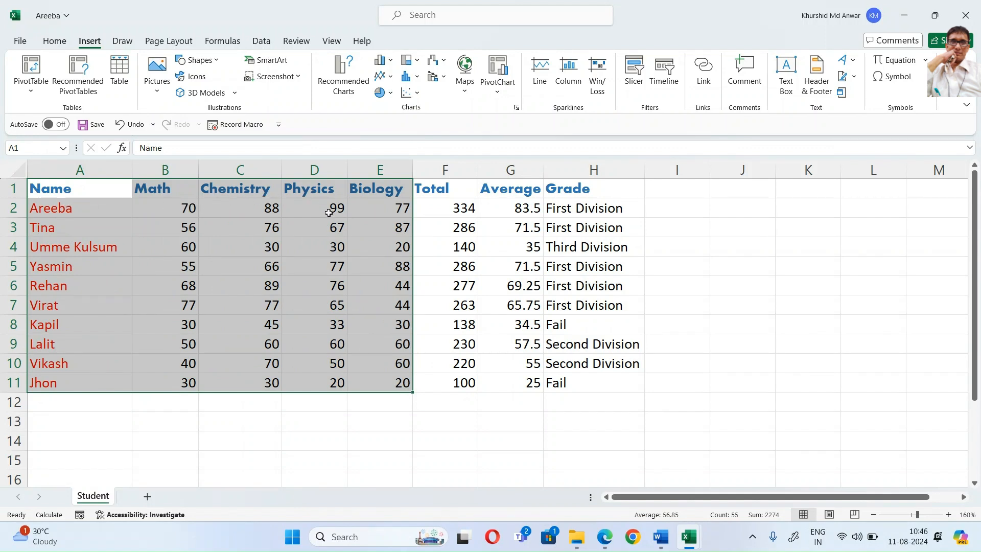
{"action": "left_click", "coordinate": [394, 62]}
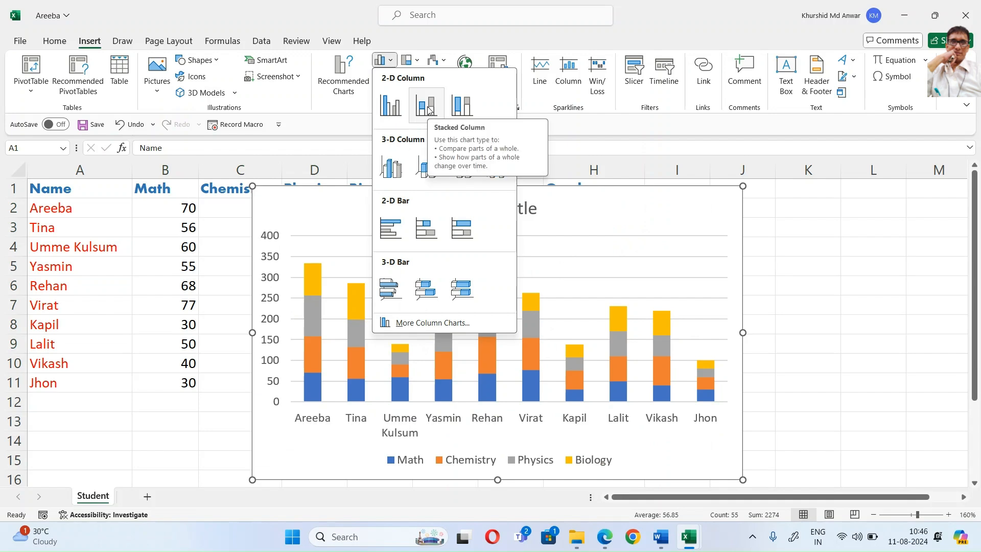
{"action": "left_click", "coordinate": [391, 110]}
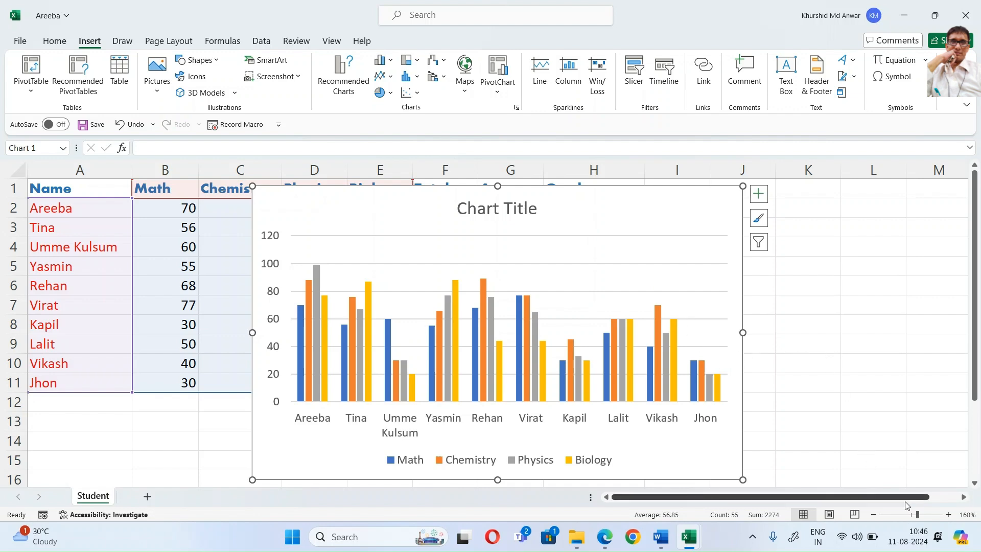
Step: Zoom the sheet out to 140% and move the whole chart over columns H to N, clear of the subject marks
{"action": "left_click", "coordinate": [874, 517]}
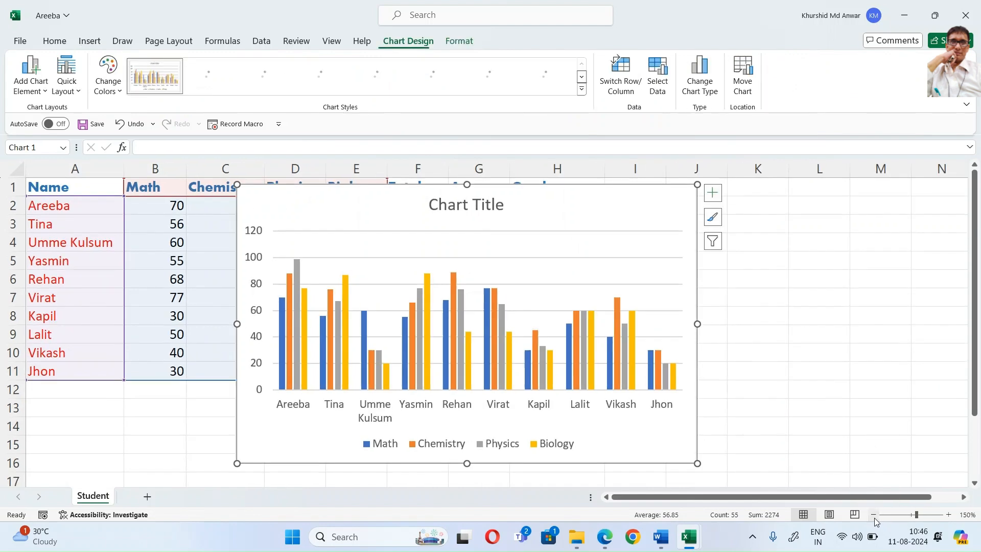
{"action": "left_click", "coordinate": [874, 517]}
{"action": "left_click_drag", "start_coordinate": [587, 245], "coordinate": [717, 264]}
{"action": "key", "text": "ctrl+z"}
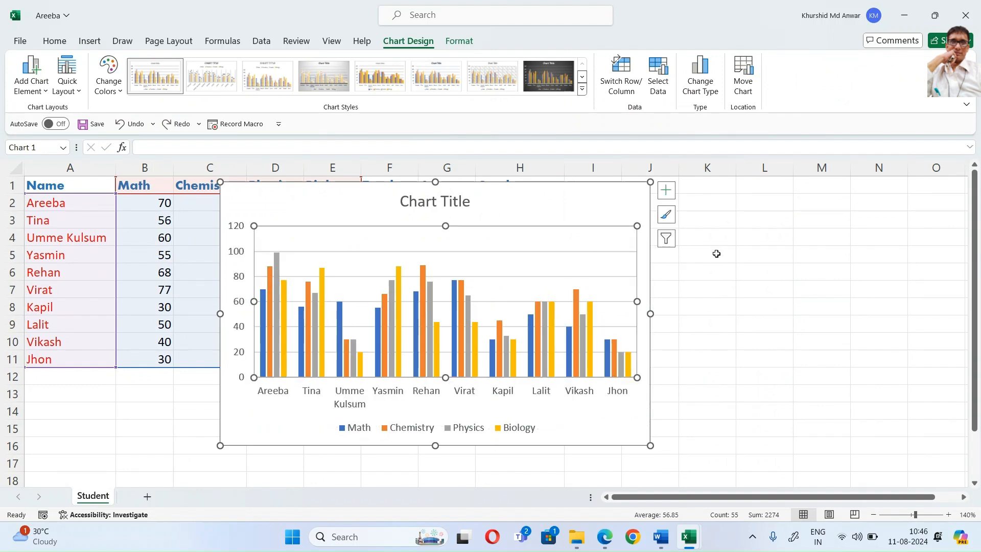
{"action": "left_click_drag", "start_coordinate": [615, 214], "coordinate": [852, 199]}
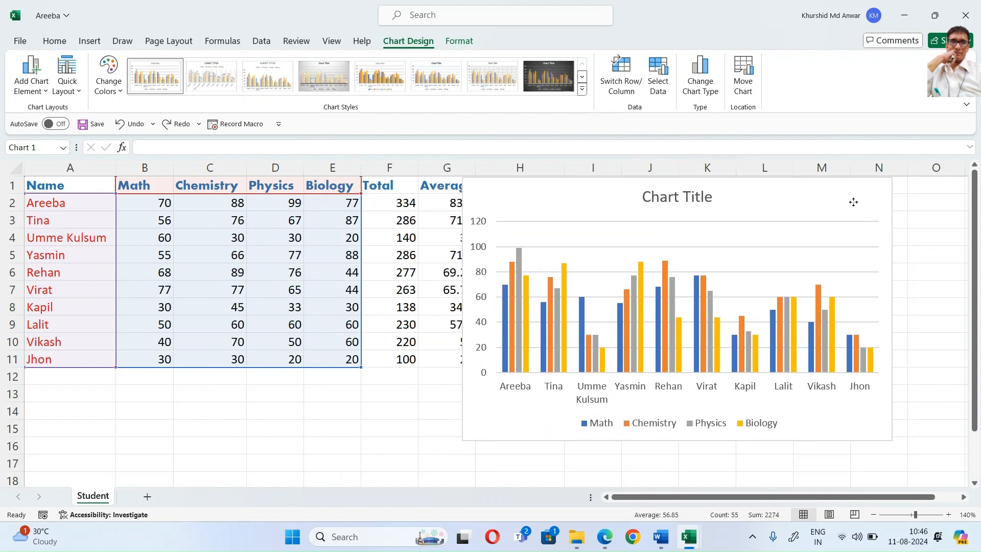
Step: Change the chart title to "Student Result"
{"action": "left_click", "coordinate": [686, 199]}
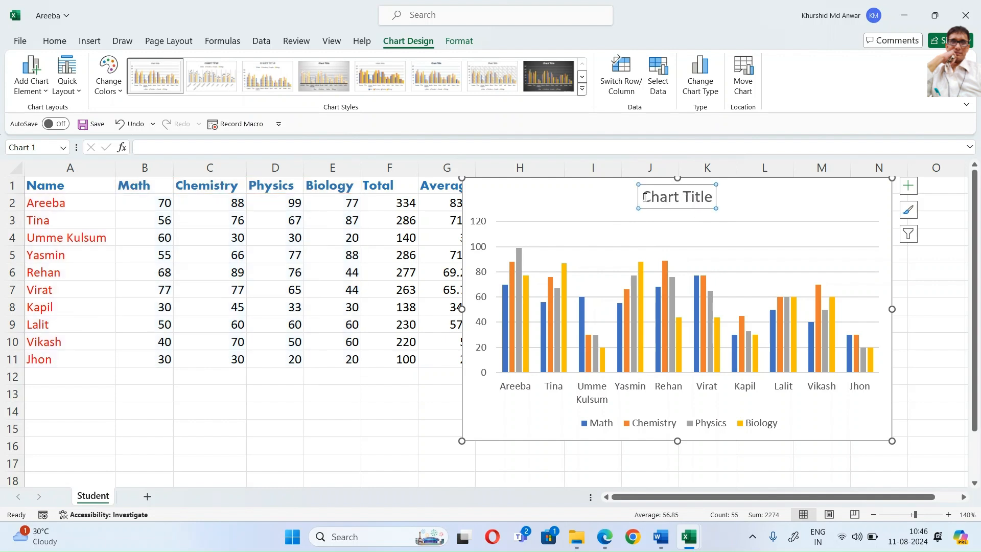
{"action": "left_click_drag", "start_coordinate": [645, 197], "coordinate": [711, 200]}
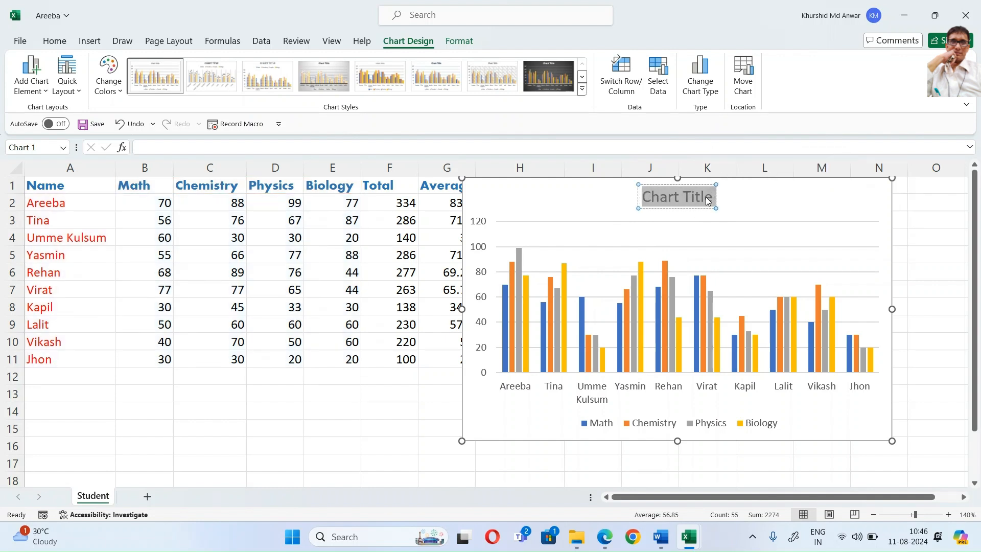
{"action": "type", "text": "Student"}
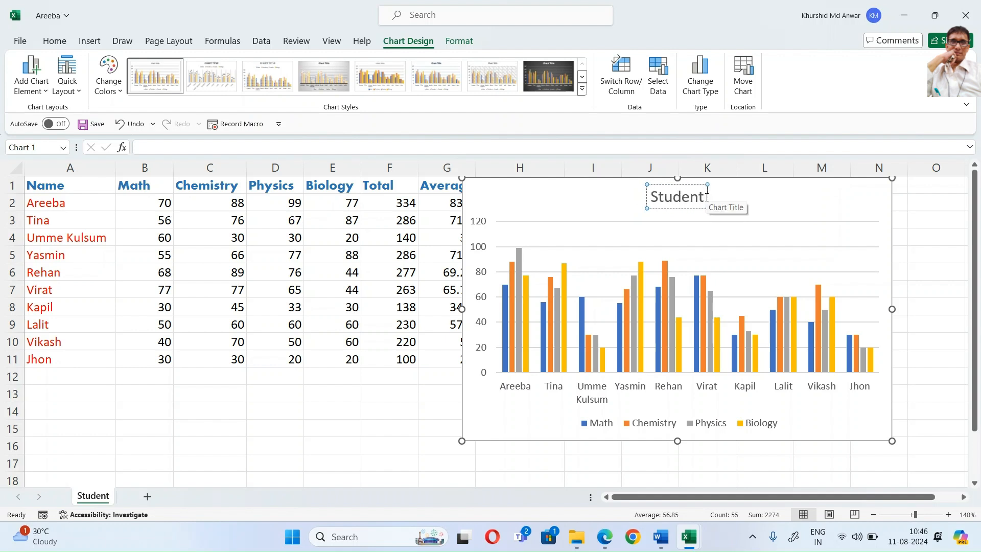
{"action": "type", "text": " Result"}
Step: Format the chart title in red, bold, 18 pt text
{"action": "triple_click", "coordinate": [703, 198]}
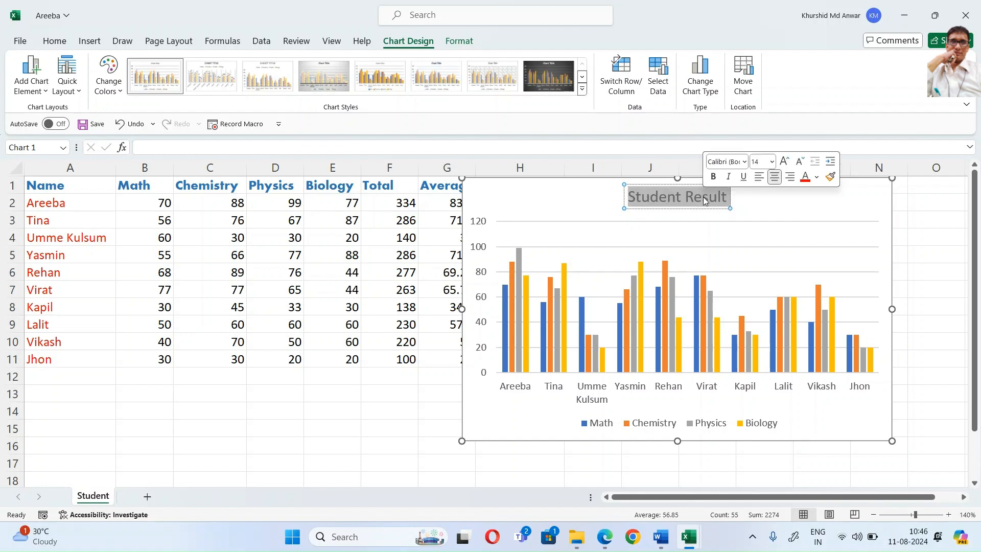
{"action": "left_click", "coordinate": [805, 177]}
{"action": "left_click", "coordinate": [789, 165]}
{"action": "left_click", "coordinate": [789, 165]}
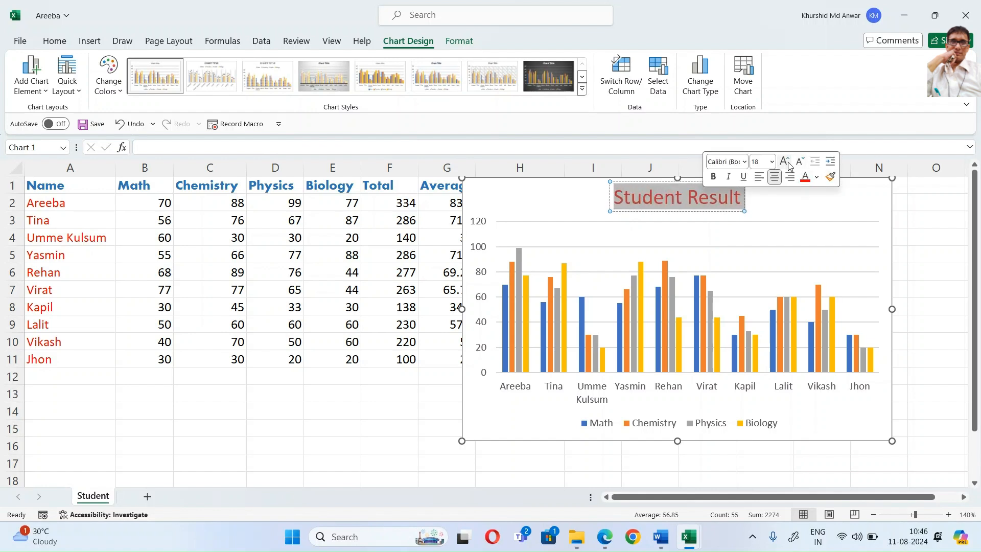
{"action": "left_click", "coordinate": [801, 164]}
{"action": "left_click", "coordinate": [800, 164]}
{"action": "left_click", "coordinate": [713, 177]}
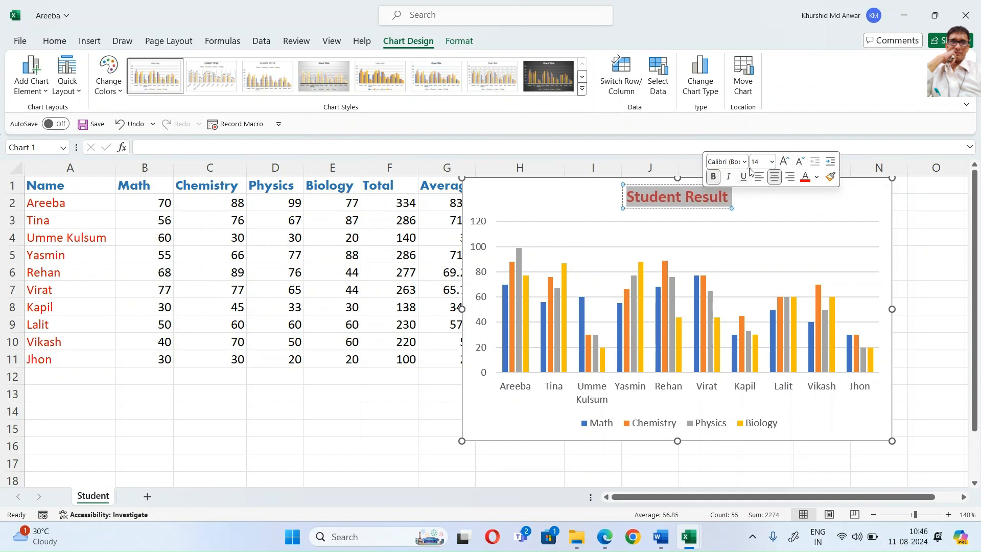
{"action": "left_click", "coordinate": [785, 162]}
{"action": "left_click", "coordinate": [784, 162]}
{"action": "left_click", "coordinate": [700, 201]}
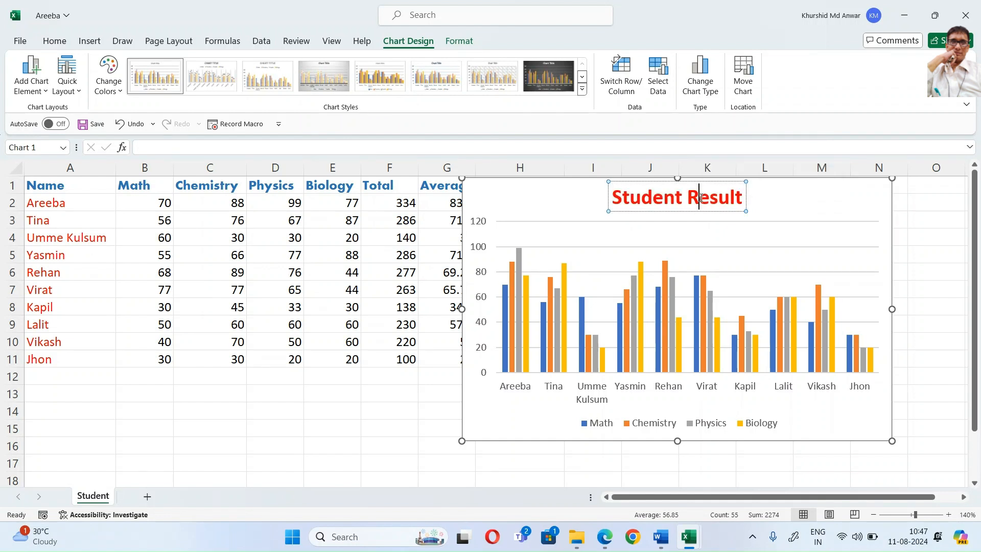
{"action": "left_click", "coordinate": [801, 201]}
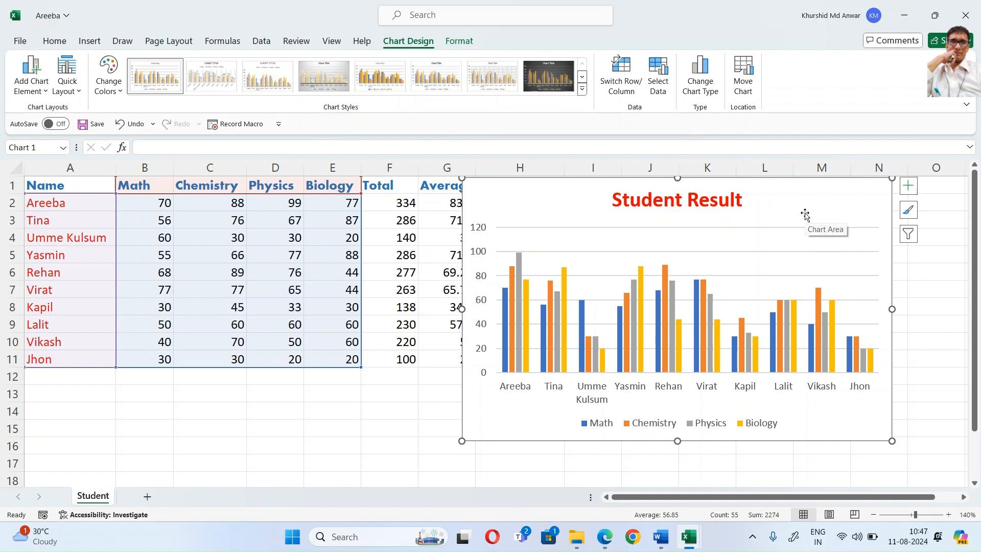
Step: Give the chart area a solid light grey fill and close the formatting pane
{"action": "right_click", "coordinate": [508, 200]}
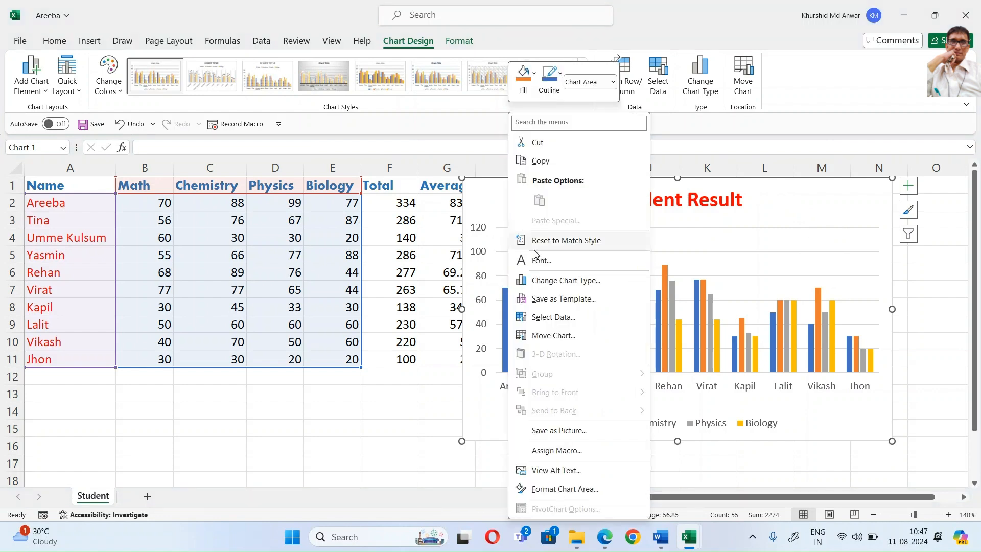
{"action": "left_click", "coordinate": [581, 494]}
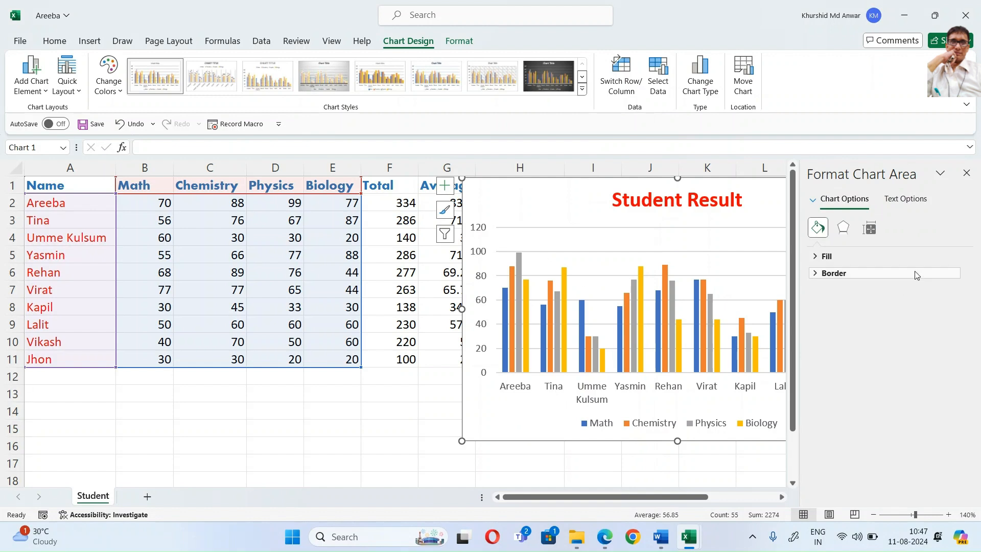
{"action": "left_click", "coordinate": [889, 257]}
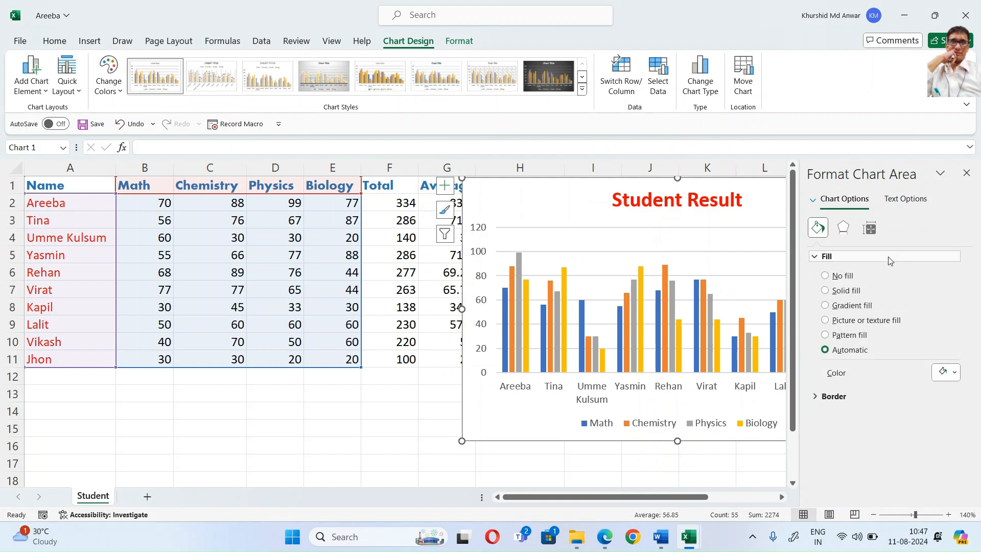
{"action": "left_click", "coordinate": [861, 298]}
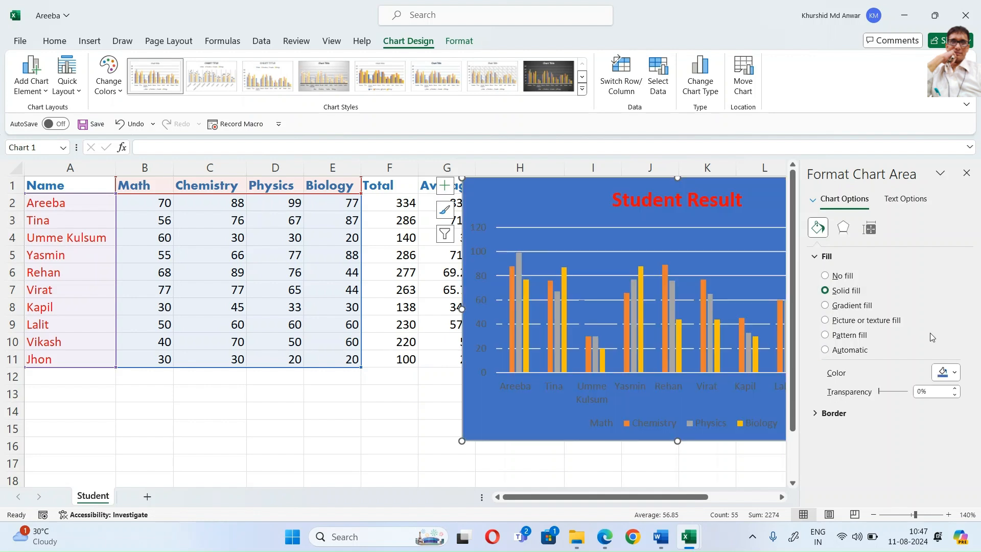
{"action": "left_click", "coordinate": [948, 373]}
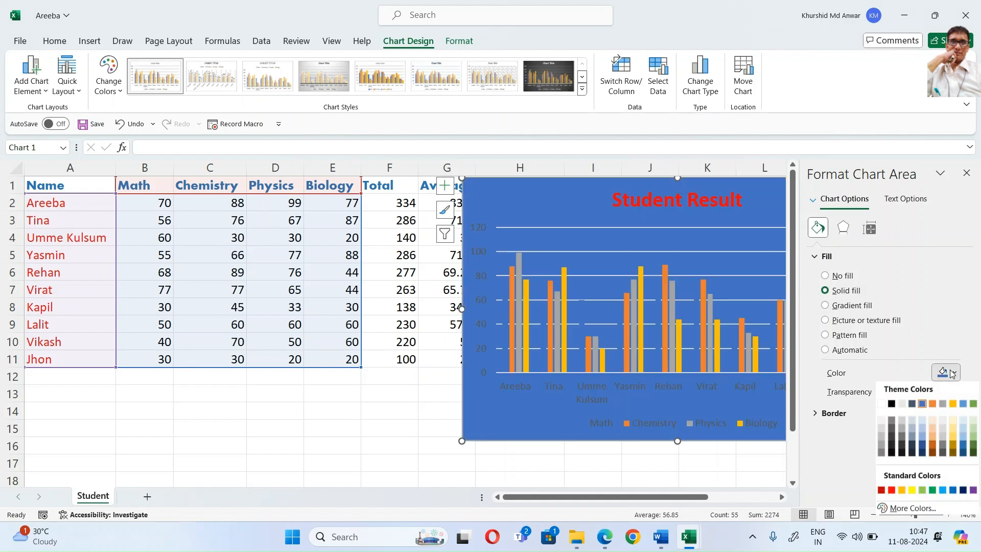
{"action": "left_click", "coordinate": [903, 406]}
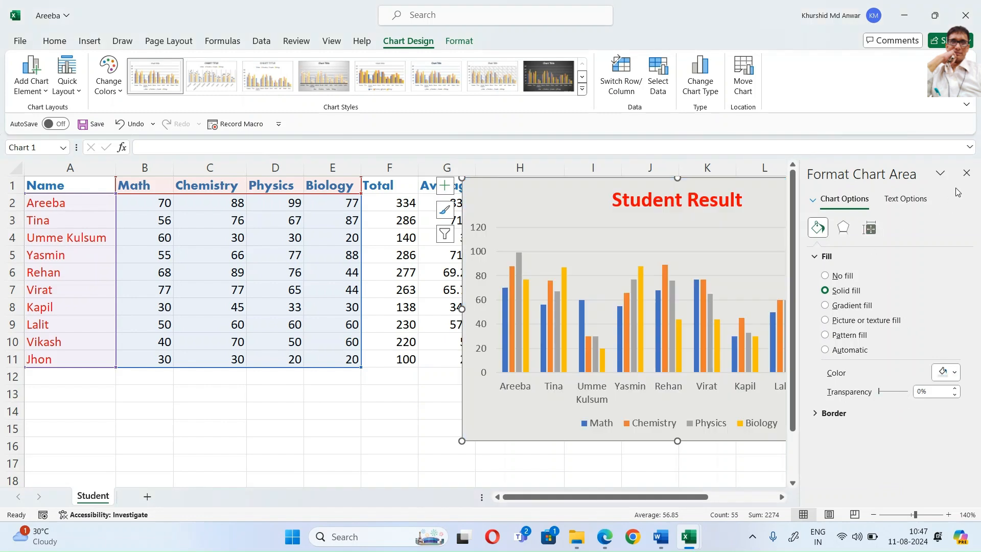
{"action": "left_click", "coordinate": [966, 173]}
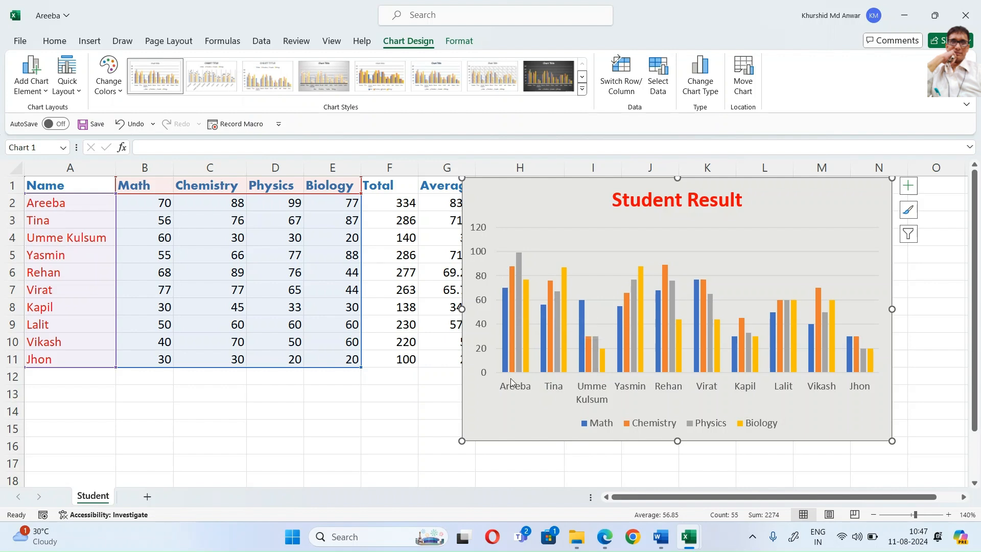
Step: Compare the first student's Physics column in the chart with the mark in cell D2
{"action": "mouse_move", "coordinate": [508, 327]}
{"action": "mouse_move", "coordinate": [520, 258]}
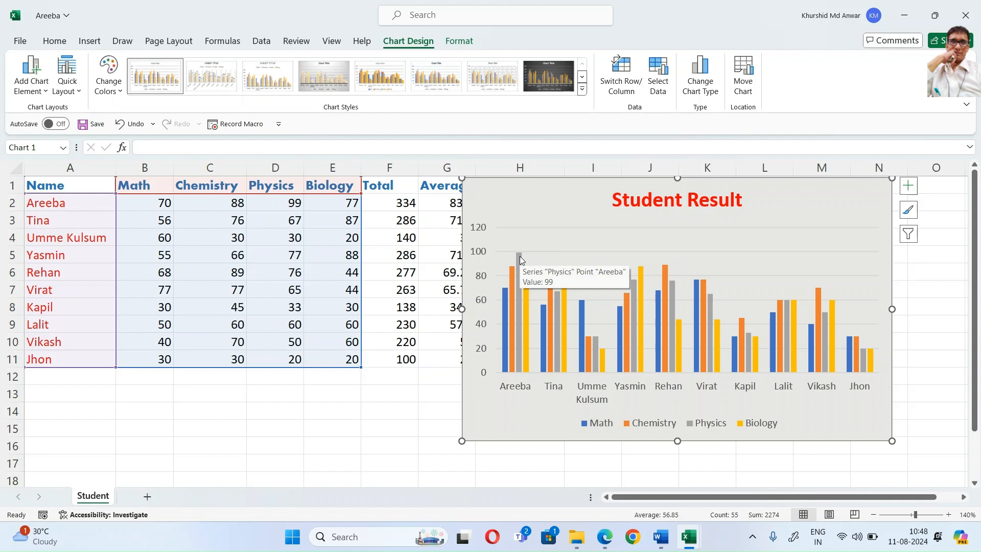
{"action": "left_click", "coordinate": [291, 203]}
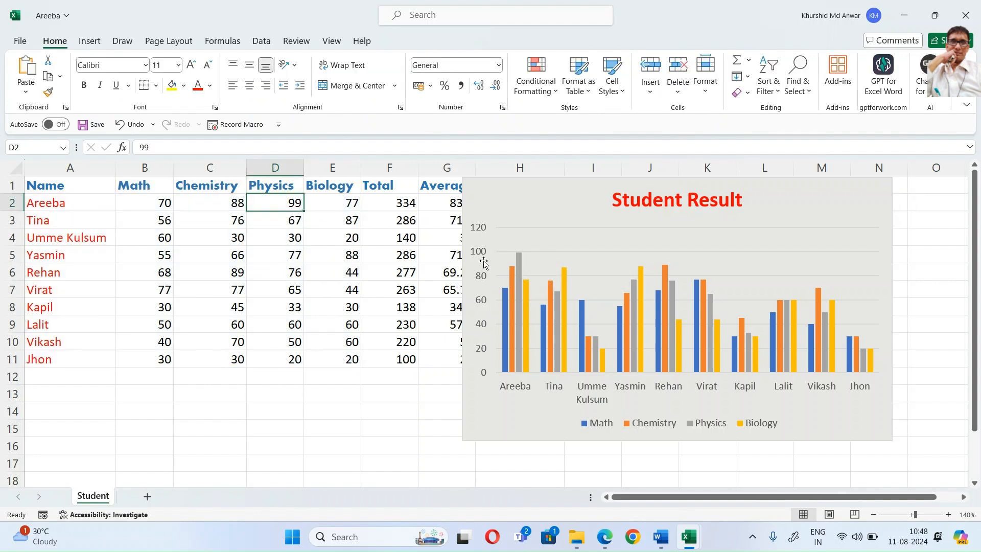
{"action": "mouse_move", "coordinate": [522, 263]}
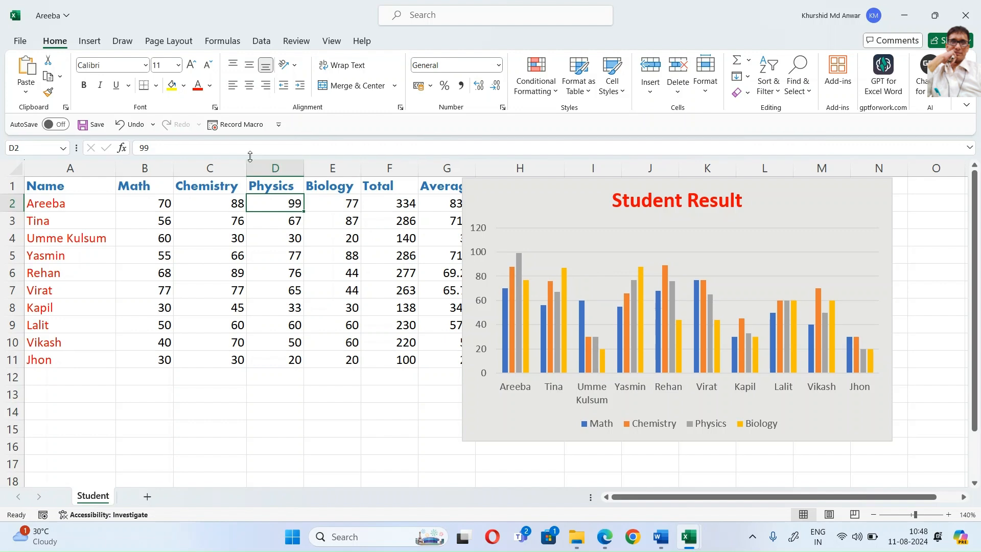
Step: Set the first student's Physics mark in D2 to 60 and check the matching column in the chart
{"action": "double_click", "coordinate": [284, 204]}
{"action": "type", "text": "60"}
{"action": "key", "text": "Return"}
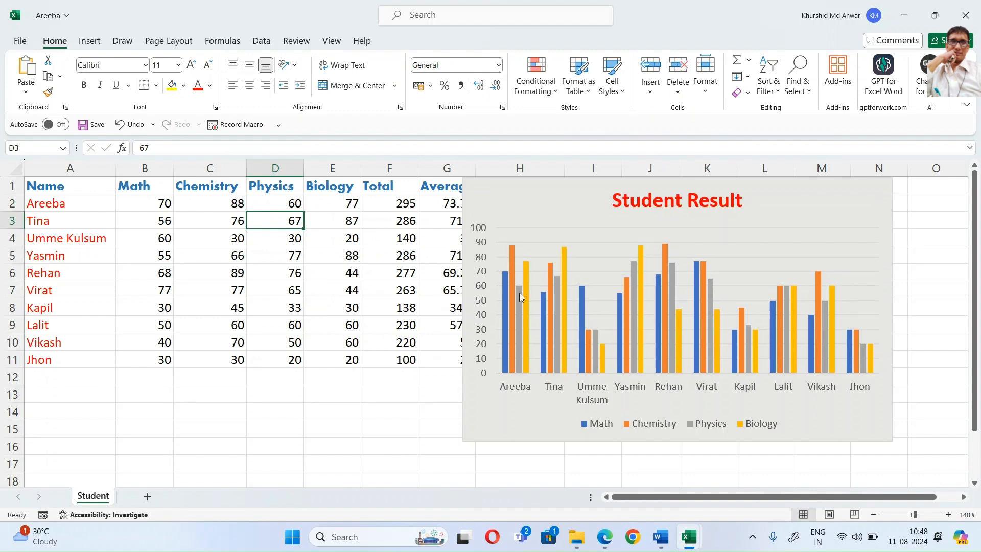
{"action": "mouse_move", "coordinate": [521, 297]}
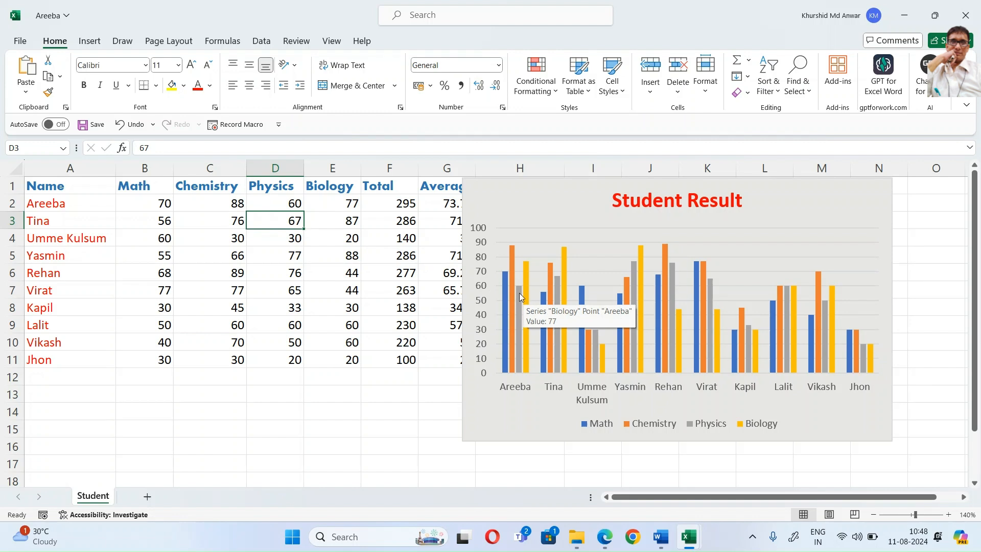
{"action": "left_click", "coordinate": [156, 291]}
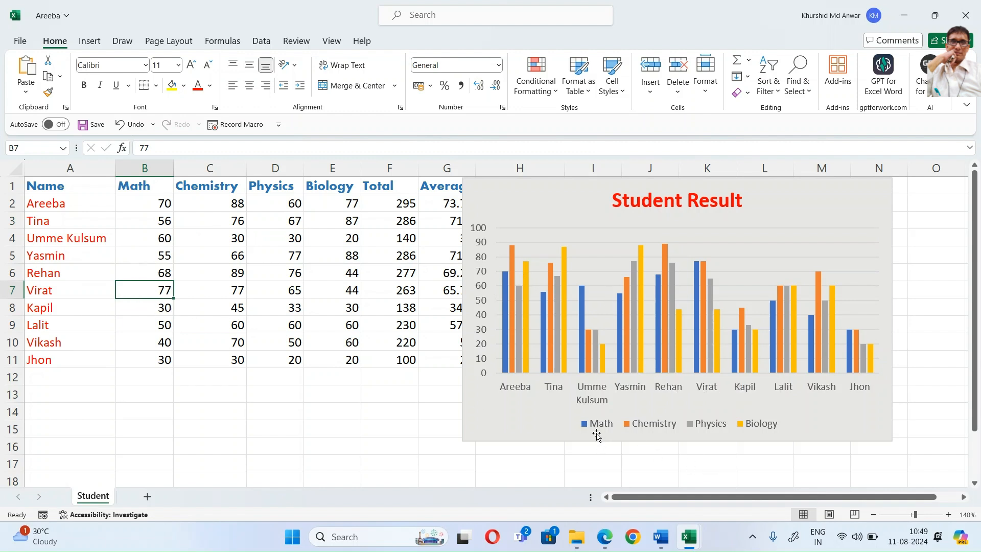
Step: Set the Math mark in cell B7 to 90 and check the matching column in the chart
{"action": "mouse_move", "coordinate": [698, 279]}
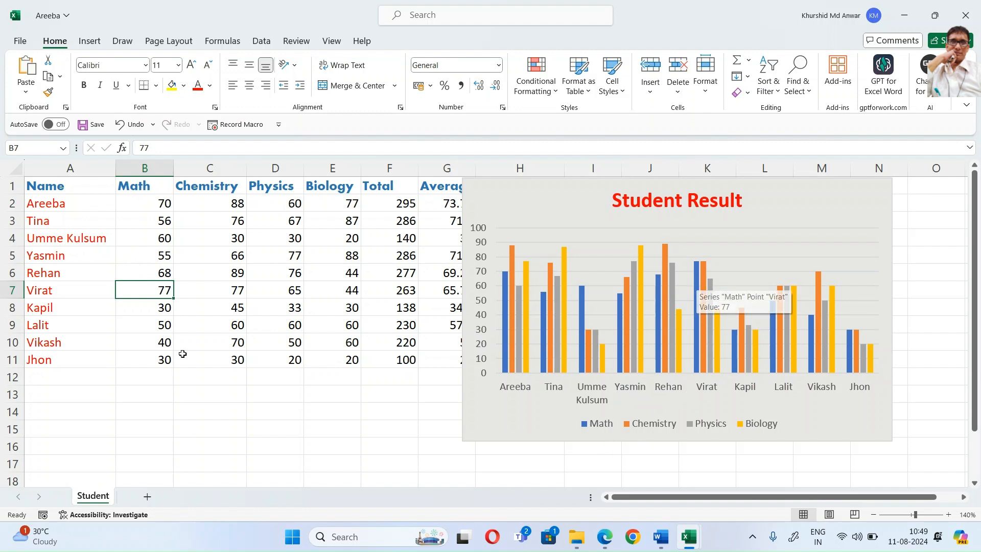
{"action": "type", "text": "90"}
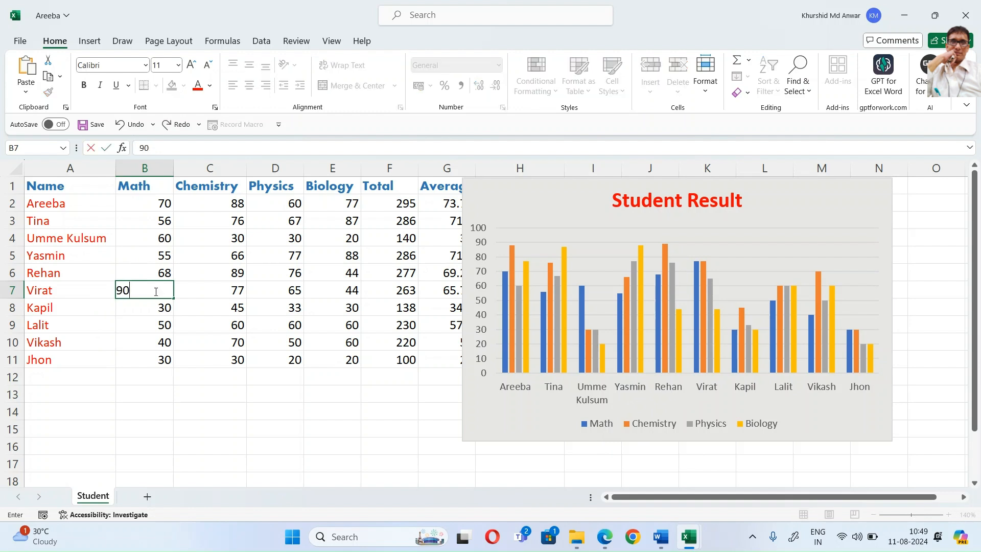
{"action": "key", "text": "Return"}
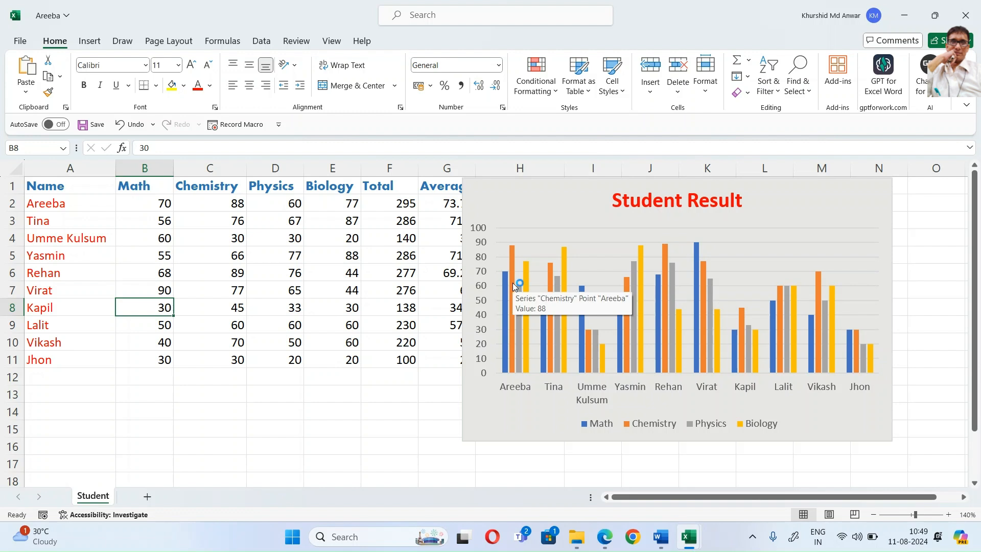
{"action": "right_click", "coordinate": [512, 264]}
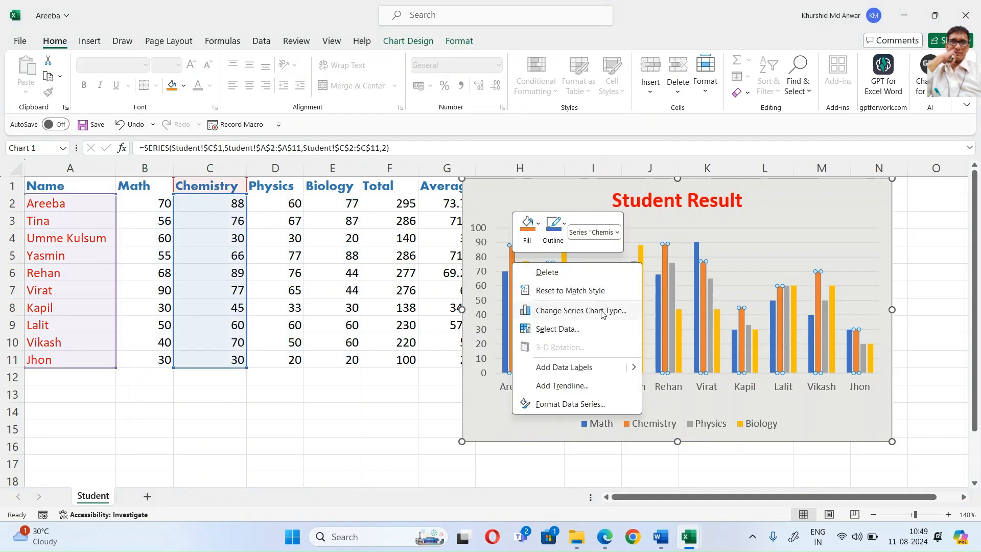
{"action": "left_click", "coordinate": [595, 333]}
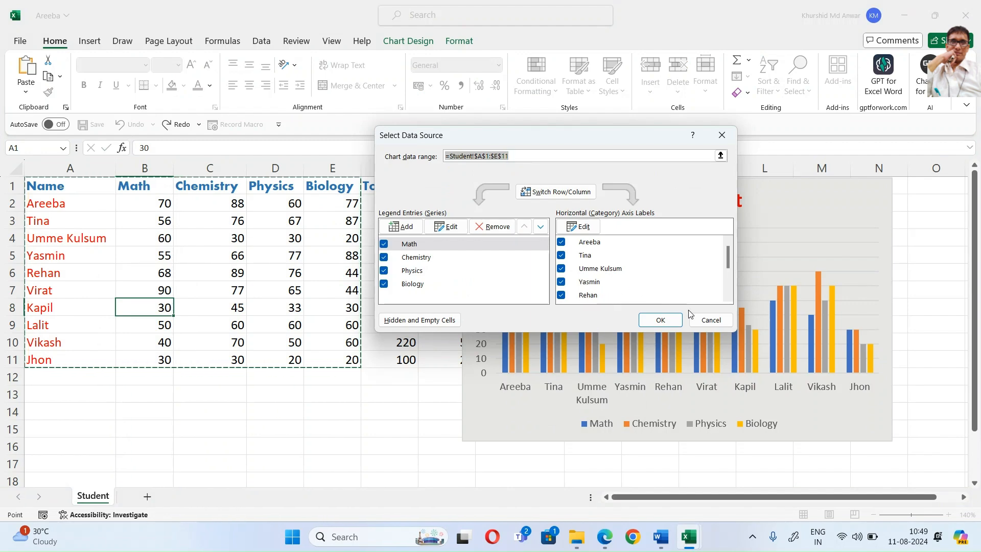
{"action": "left_click", "coordinate": [707, 320]}
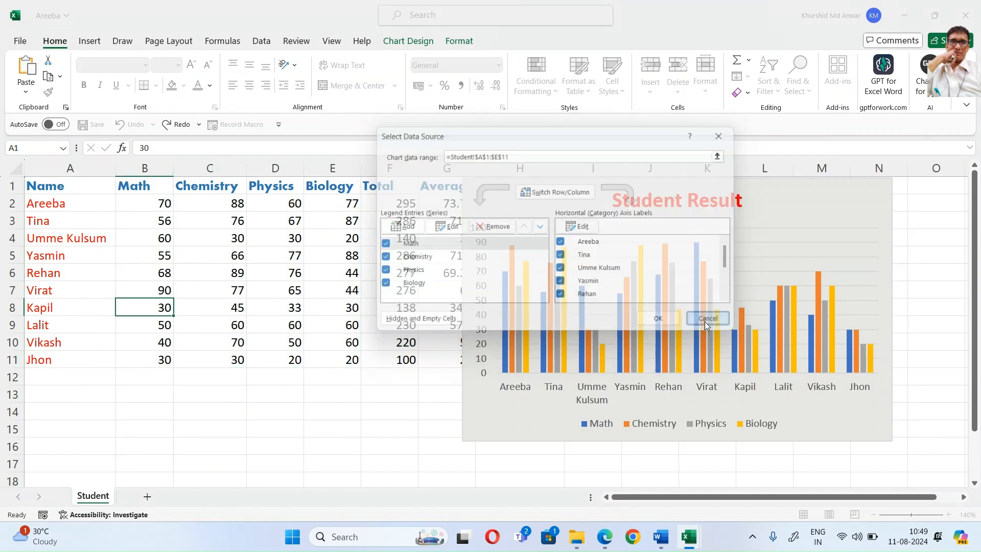
Step: Give the chart's plot area a solid light blue fill and close the formatting pane
{"action": "left_click", "coordinate": [625, 271]}
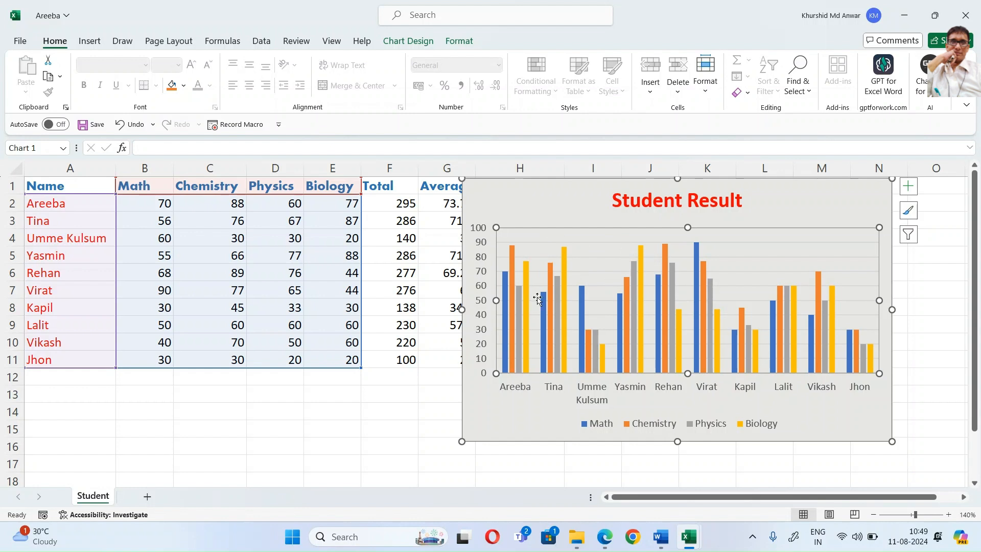
{"action": "right_click", "coordinate": [602, 239]}
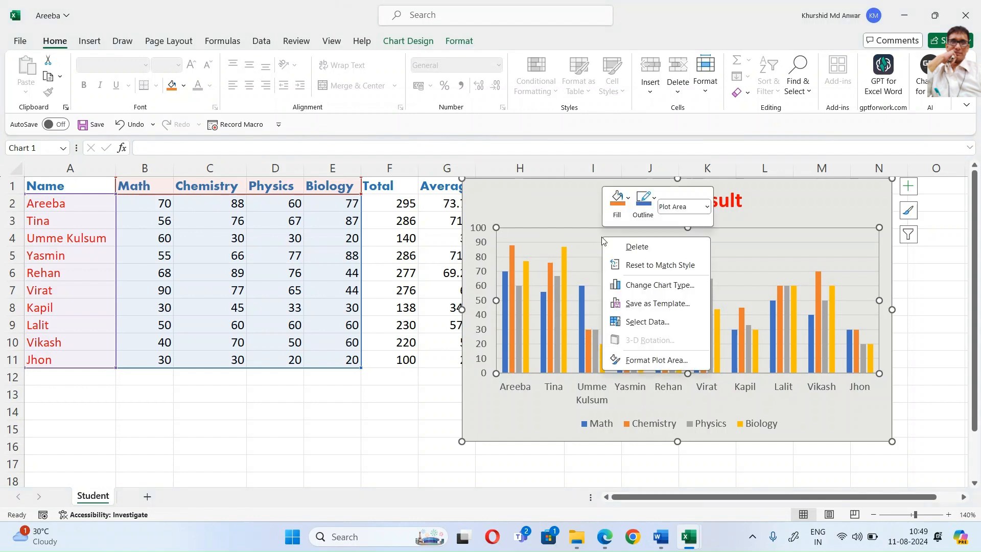
{"action": "left_click", "coordinate": [641, 360]}
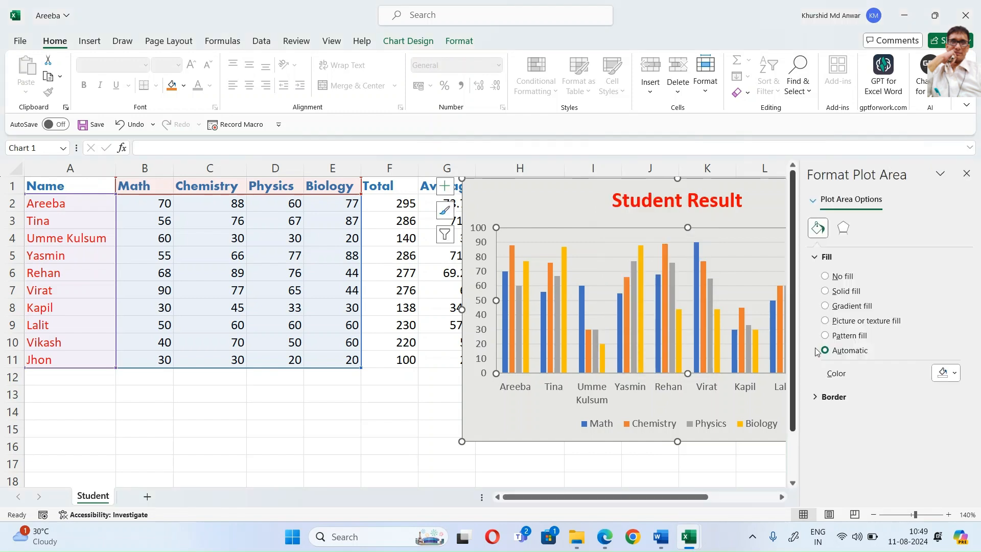
{"action": "left_click", "coordinate": [851, 278]}
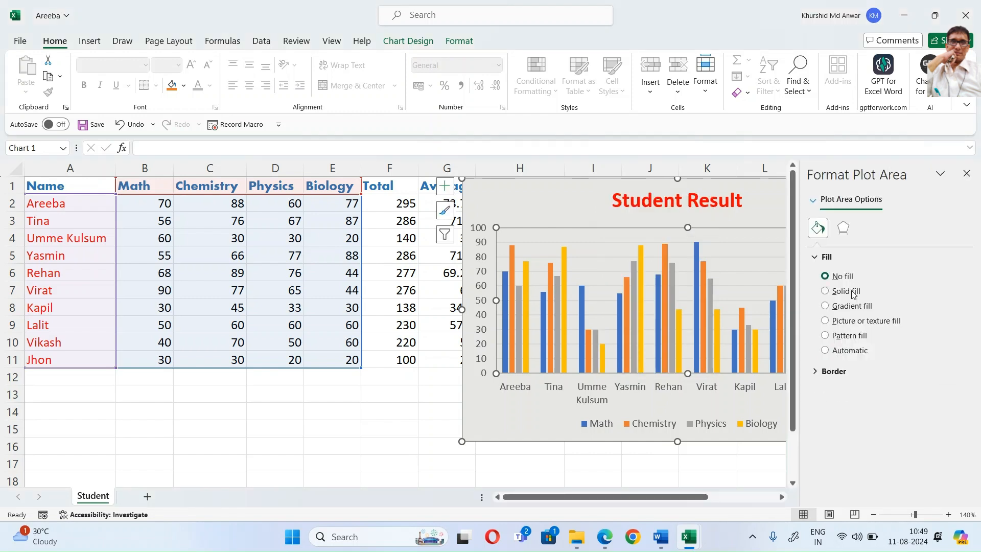
{"action": "left_click", "coordinate": [846, 291]}
{"action": "left_click", "coordinate": [942, 375]}
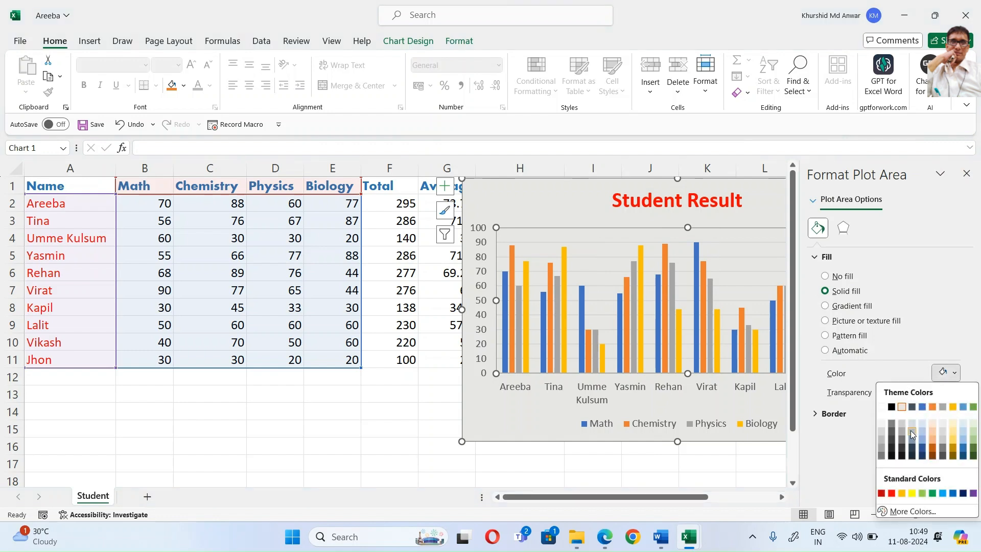
{"action": "left_click", "coordinate": [924, 434]}
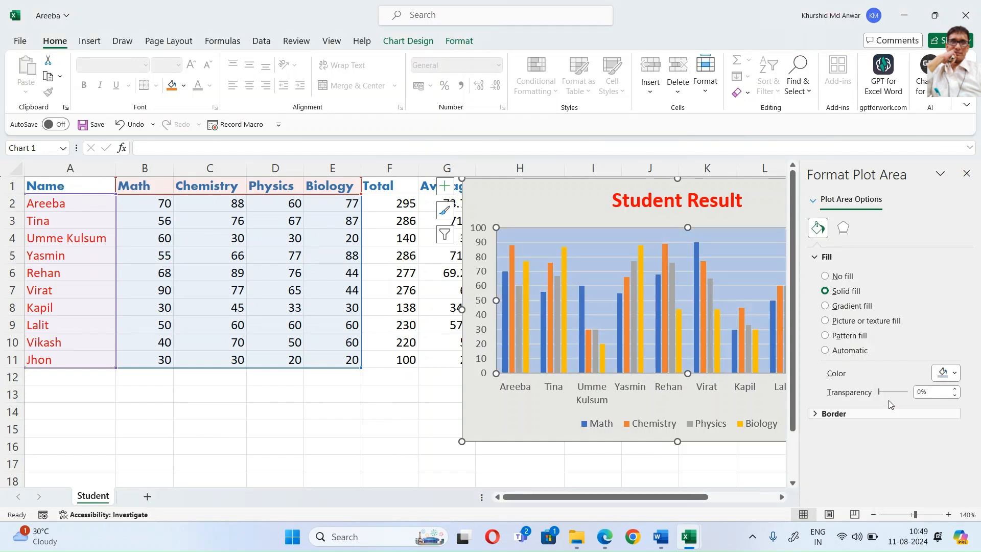
{"action": "left_click", "coordinate": [966, 173]}
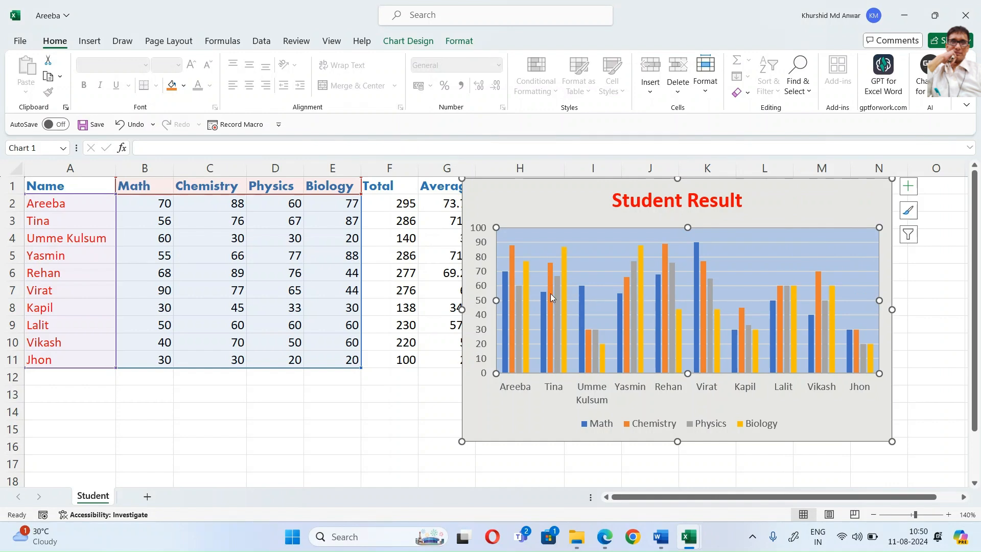
Step: Recolour the Chemistry data series with a solid red fill and close the formatting pane
{"action": "left_click", "coordinate": [514, 251]}
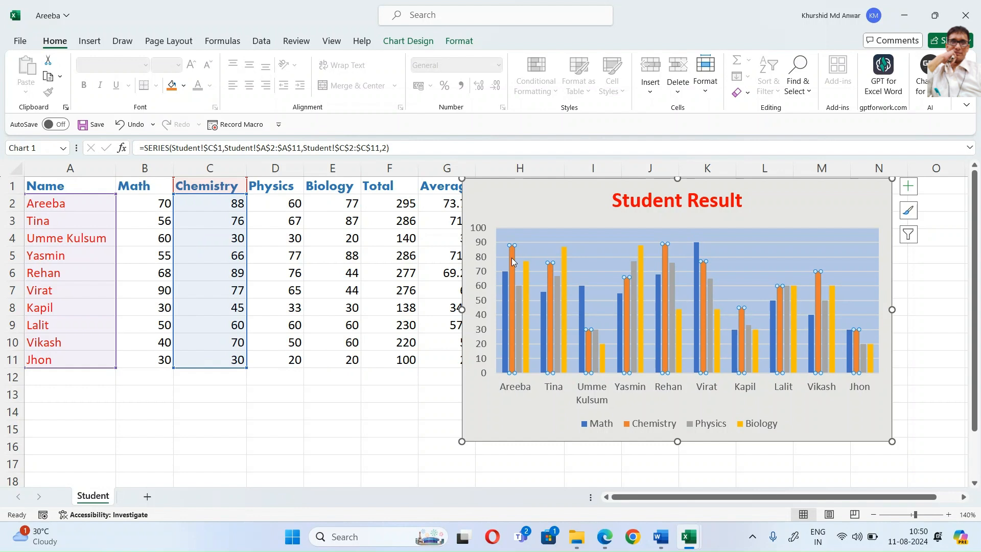
{"action": "right_click", "coordinate": [514, 262]}
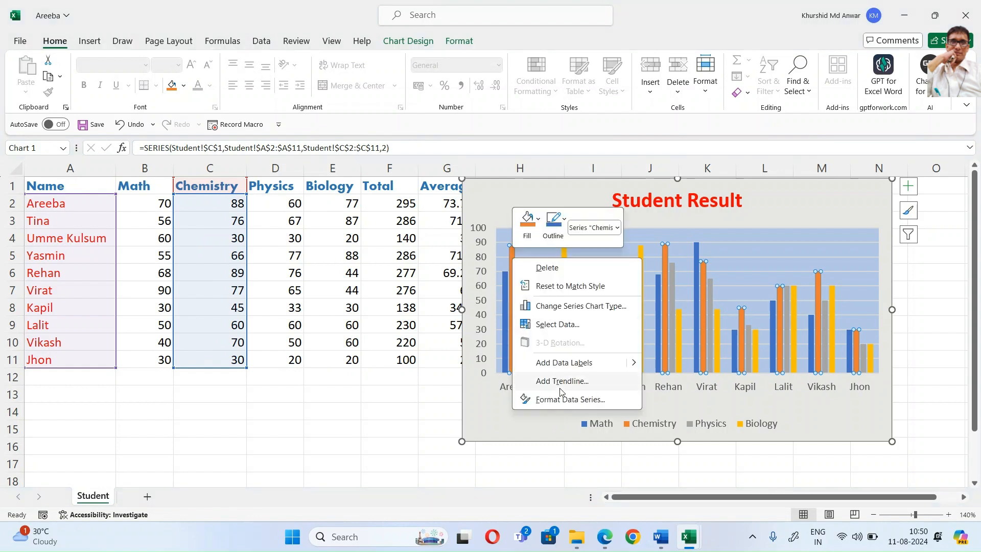
{"action": "left_click", "coordinate": [536, 399]}
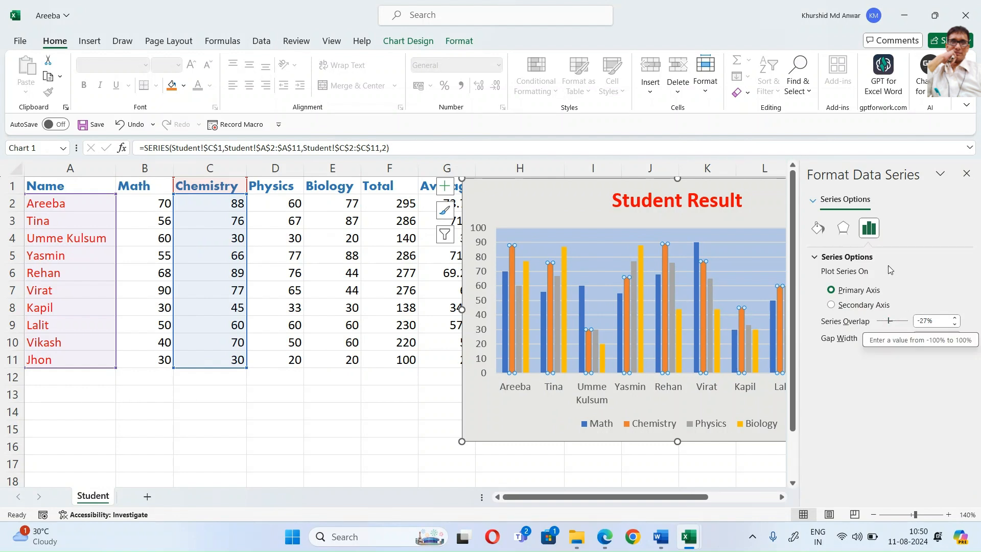
{"action": "left_click", "coordinate": [818, 228]}
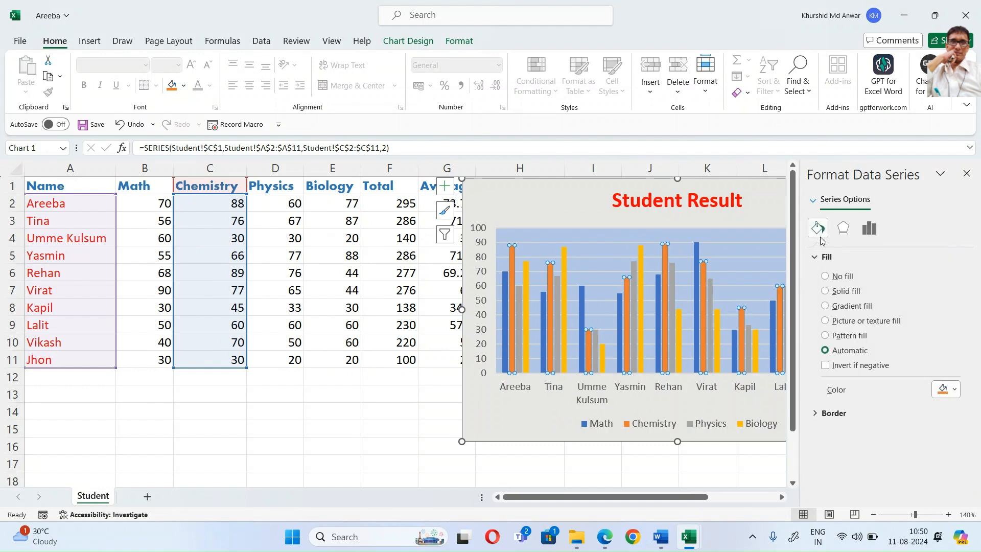
{"action": "left_click", "coordinate": [858, 292]}
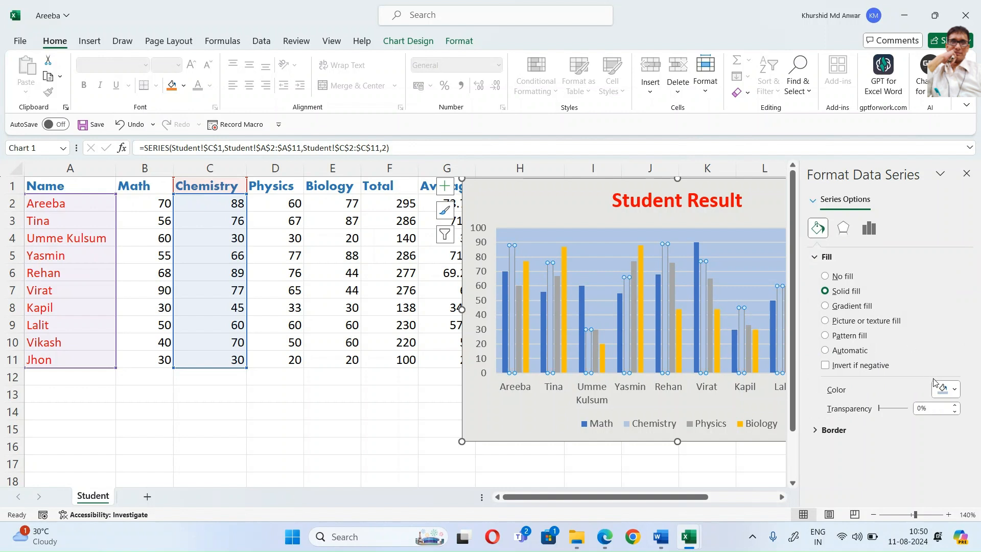
{"action": "left_click", "coordinate": [947, 391]}
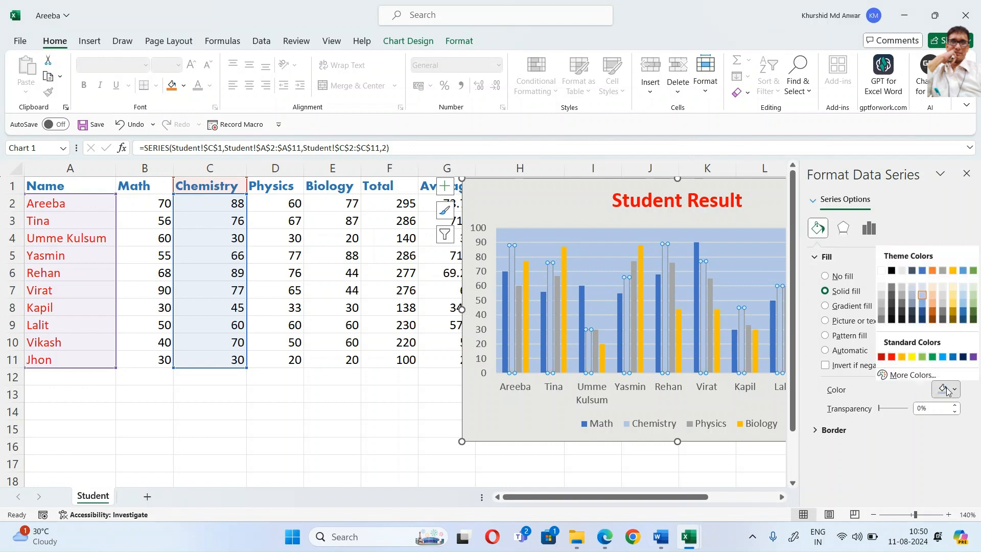
{"action": "left_click", "coordinate": [894, 358]}
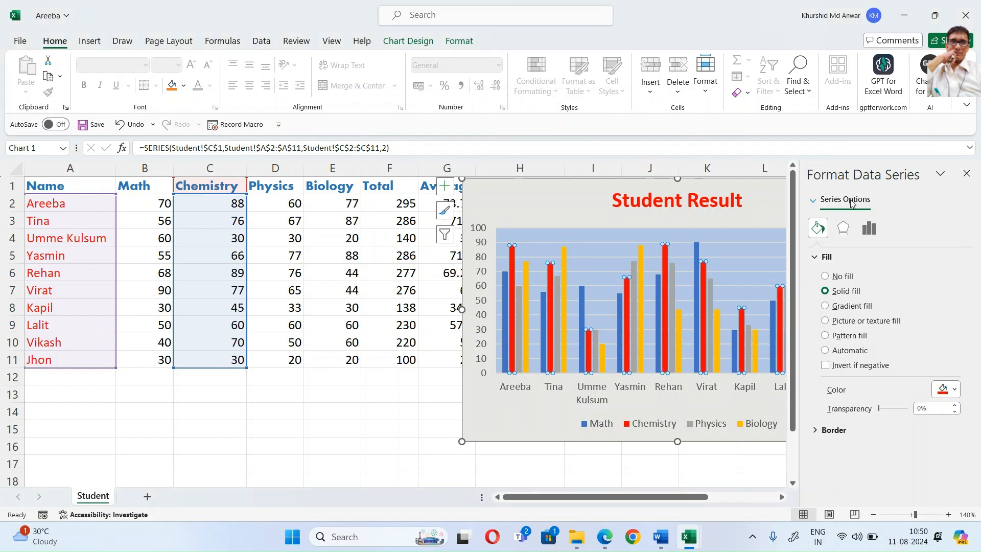
{"action": "left_click", "coordinate": [967, 173]}
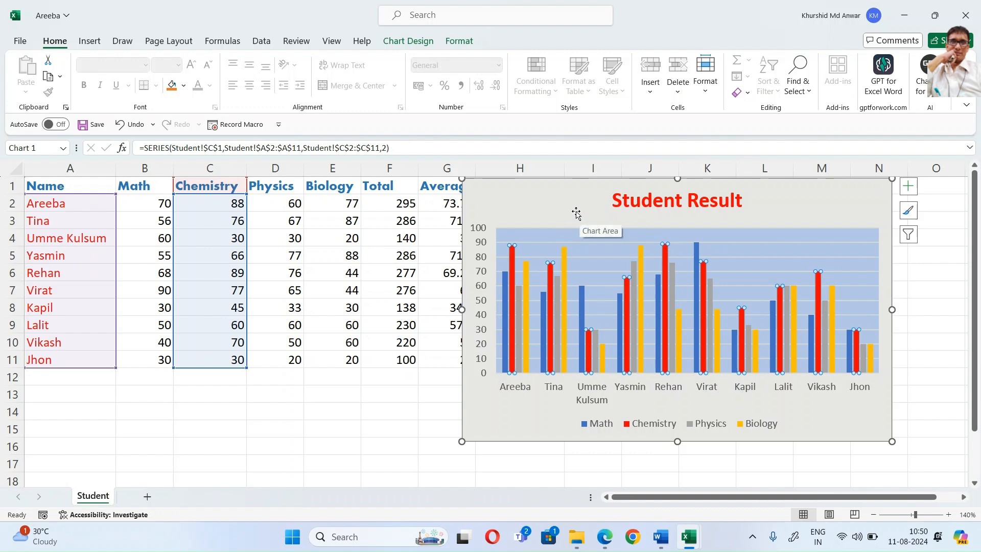
Step: Delete the Chemistry series and the whole Student Result chart from the sheet
{"action": "key", "text": "Delete"}
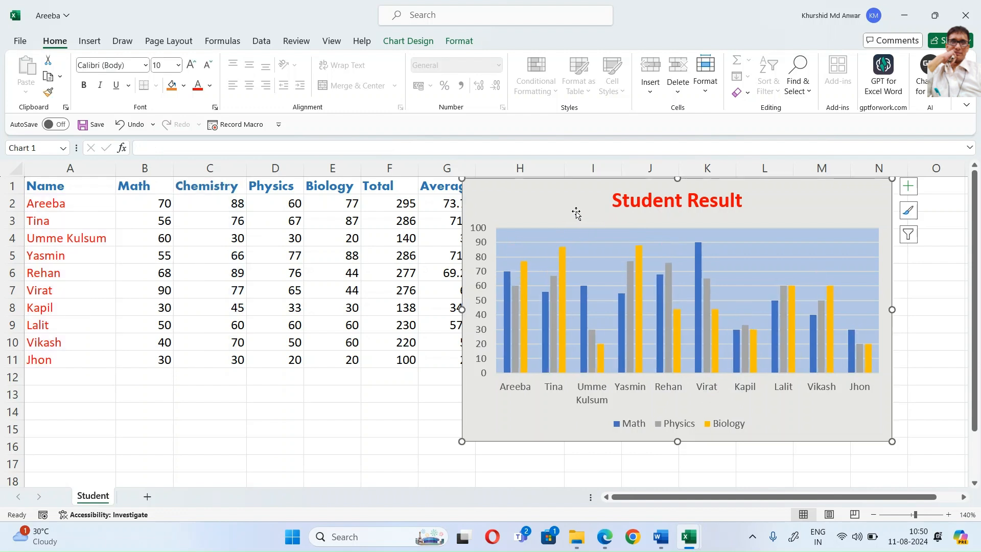
{"action": "key", "text": "Delete"}
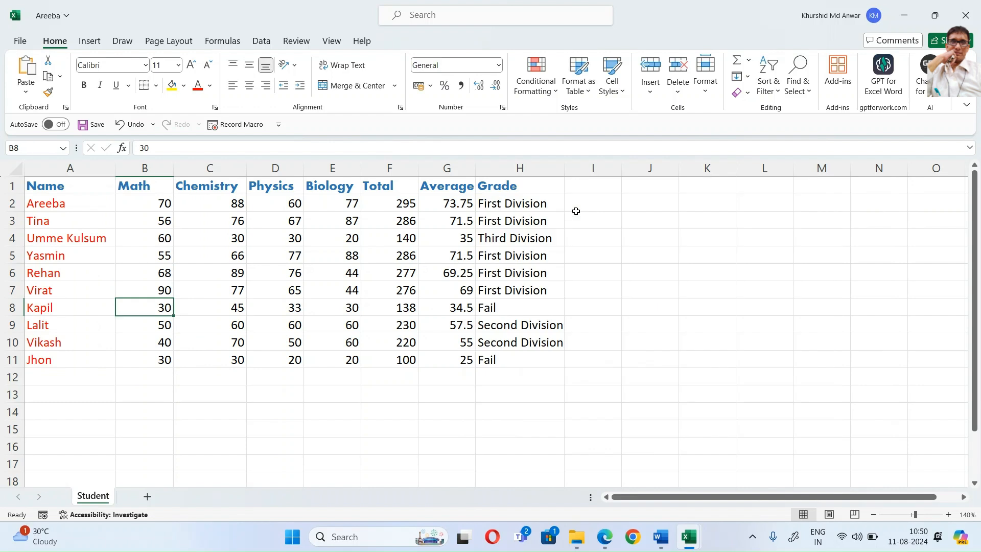
Step: Insert a 3-D clustered column chart from A1:E11 and move it beside the subject marks, starting at column G
{"action": "left_click", "coordinate": [60, 187]}
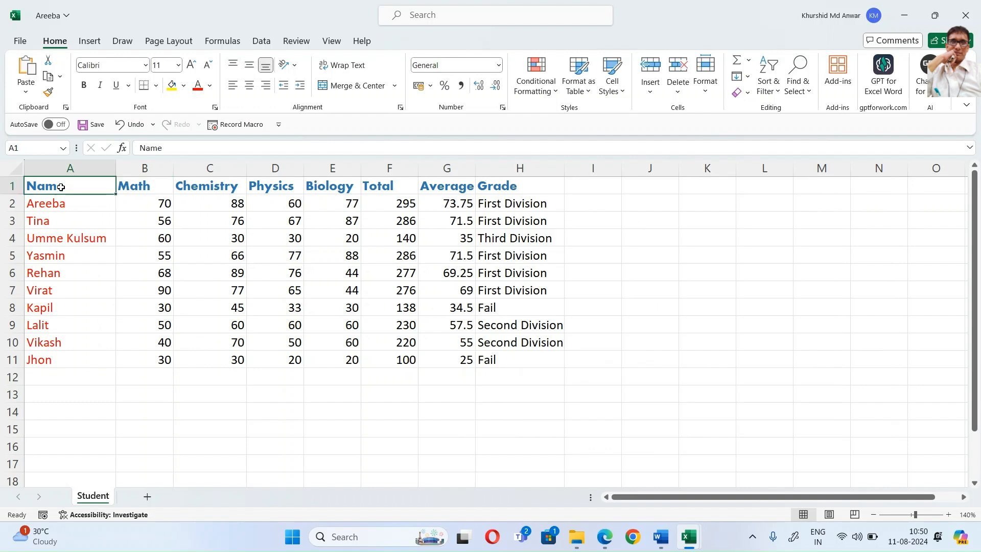
{"action": "left_click_drag", "start_coordinate": [61, 187], "coordinate": [306, 313]}
{"action": "key", "text": "ctrl+z"}
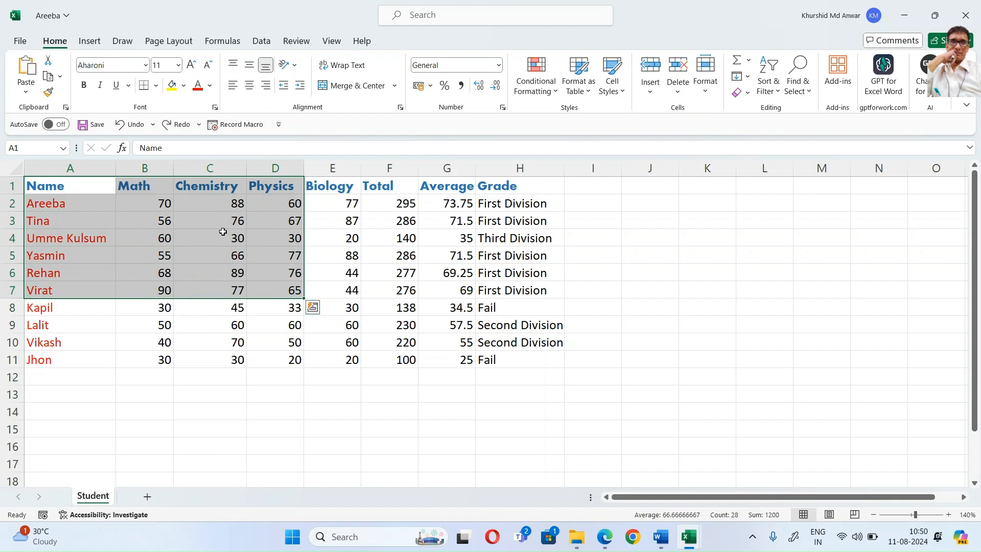
{"action": "left_click", "coordinate": [200, 222]}
{"action": "left_click", "coordinate": [68, 184]}
{"action": "left_click_drag", "start_coordinate": [66, 184], "coordinate": [319, 362]}
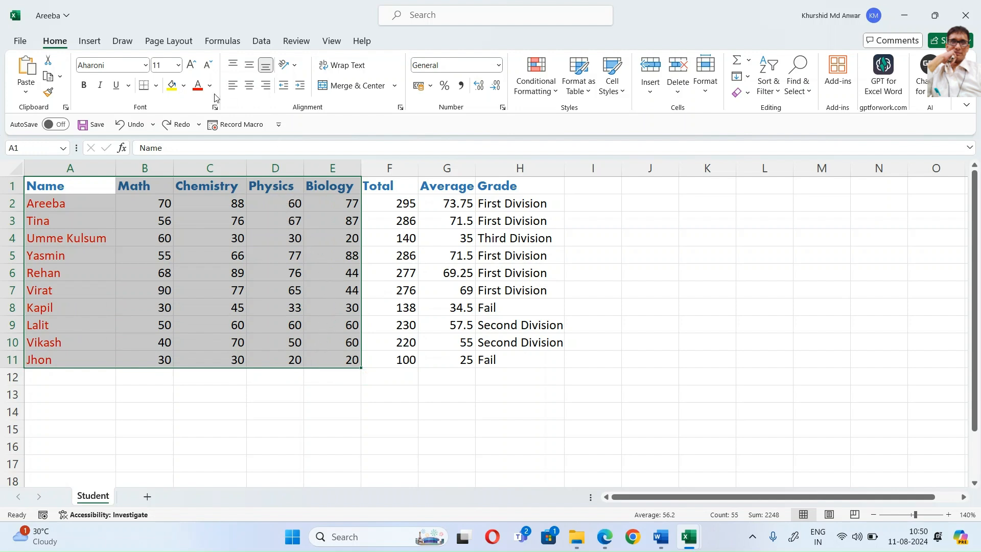
{"action": "left_click", "coordinate": [90, 43]}
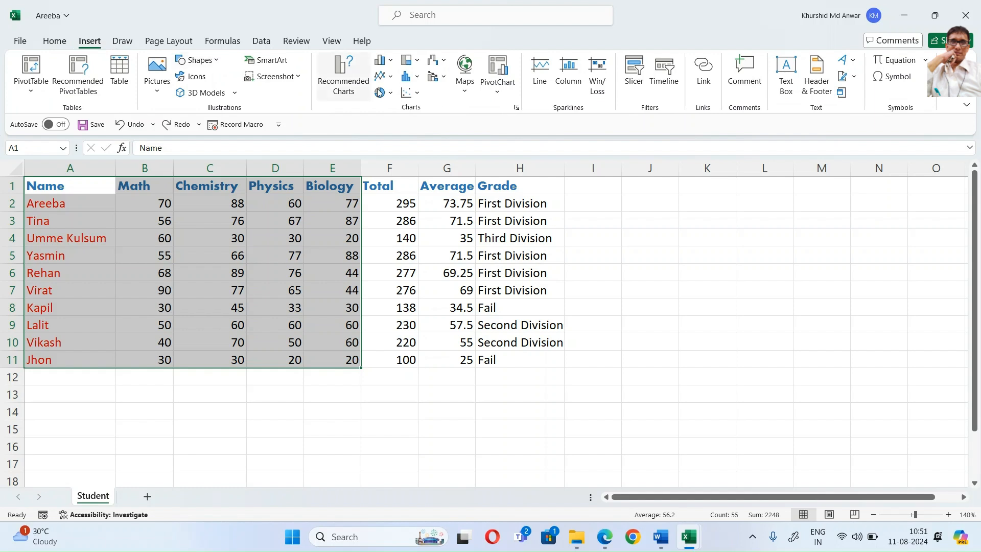
{"action": "left_click", "coordinate": [414, 62]}
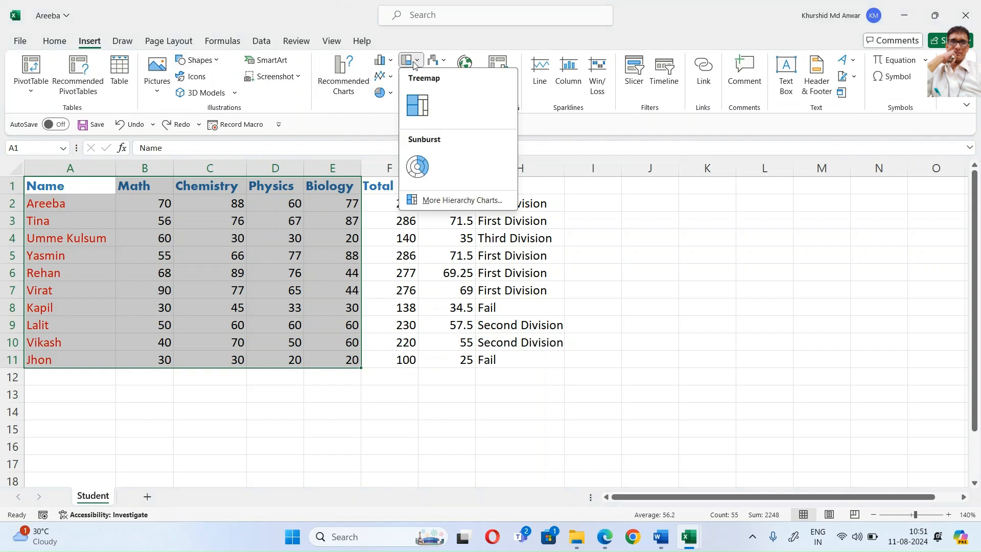
{"action": "left_click", "coordinate": [392, 62]}
{"action": "left_click", "coordinate": [392, 62]}
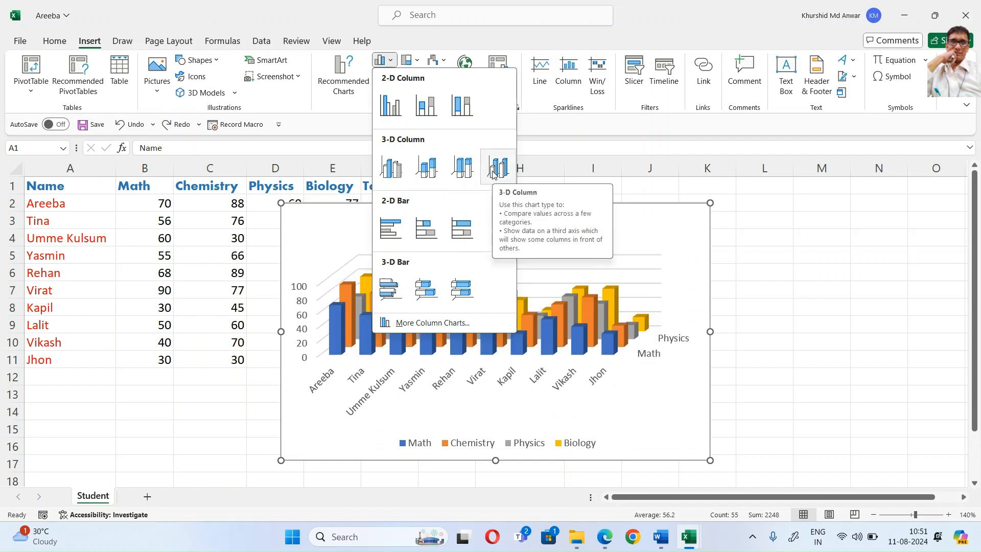
{"action": "left_click", "coordinate": [400, 167]}
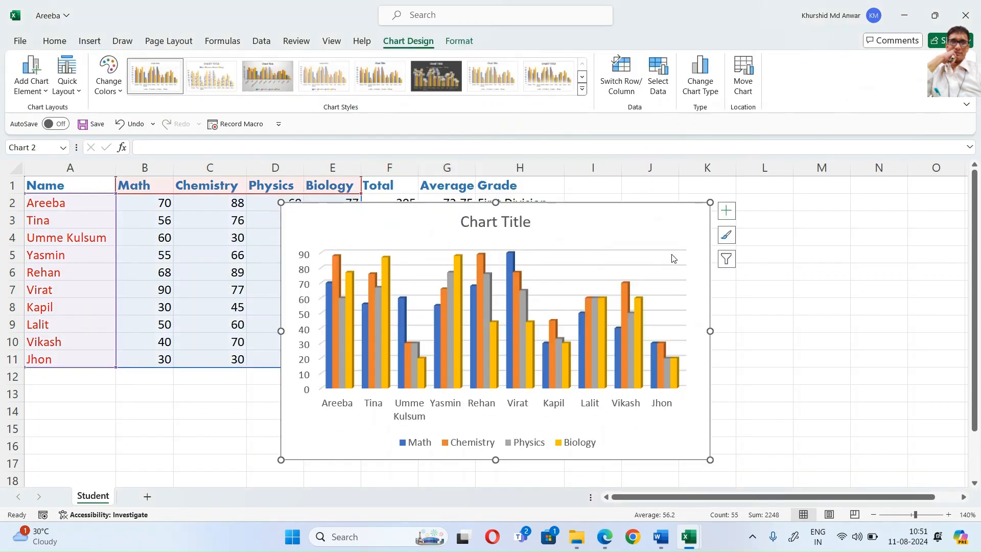
{"action": "left_click_drag", "start_coordinate": [681, 225], "coordinate": [820, 209]}
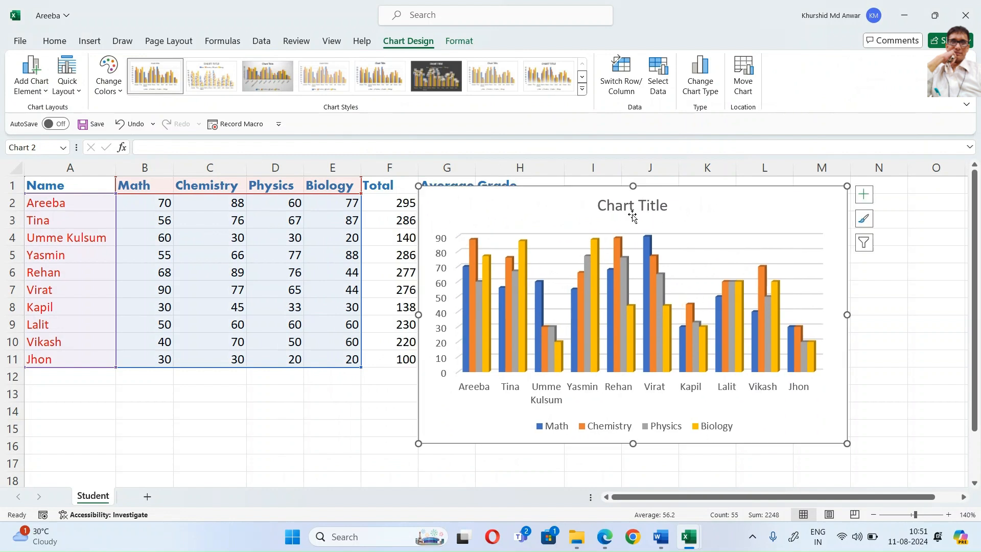
Step: Give the horizontal axis labels with the student names a solid red fill
{"action": "left_click", "coordinate": [631, 206]}
{"action": "left_click", "coordinate": [685, 215]}
{"action": "left_click", "coordinate": [475, 388]}
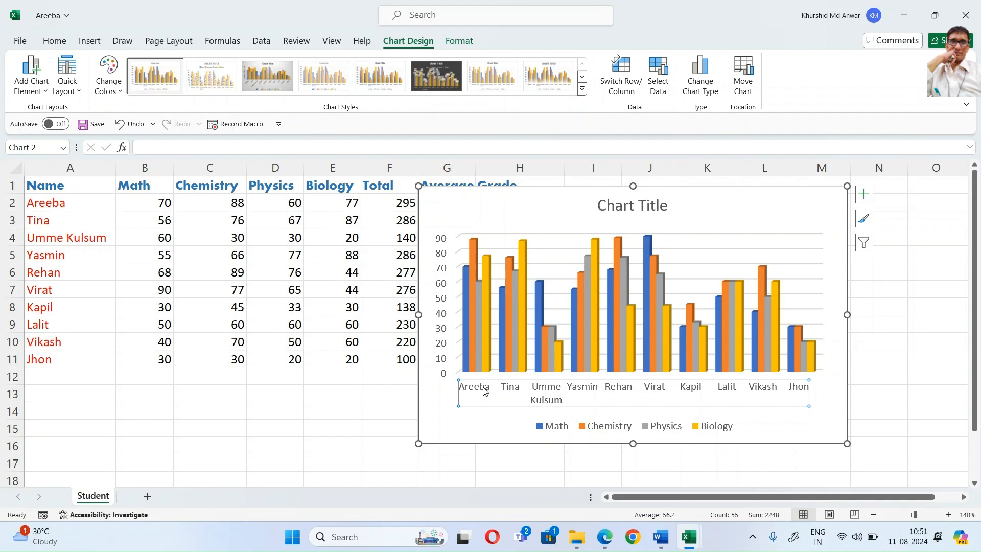
{"action": "right_click", "coordinate": [485, 391]}
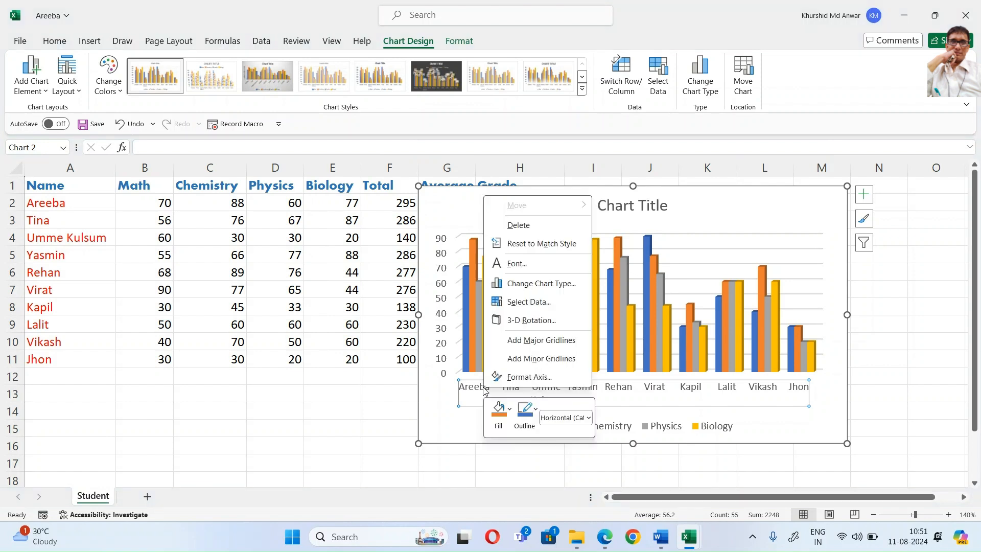
{"action": "left_click", "coordinate": [521, 379]}
{"action": "left_click", "coordinate": [894, 227]}
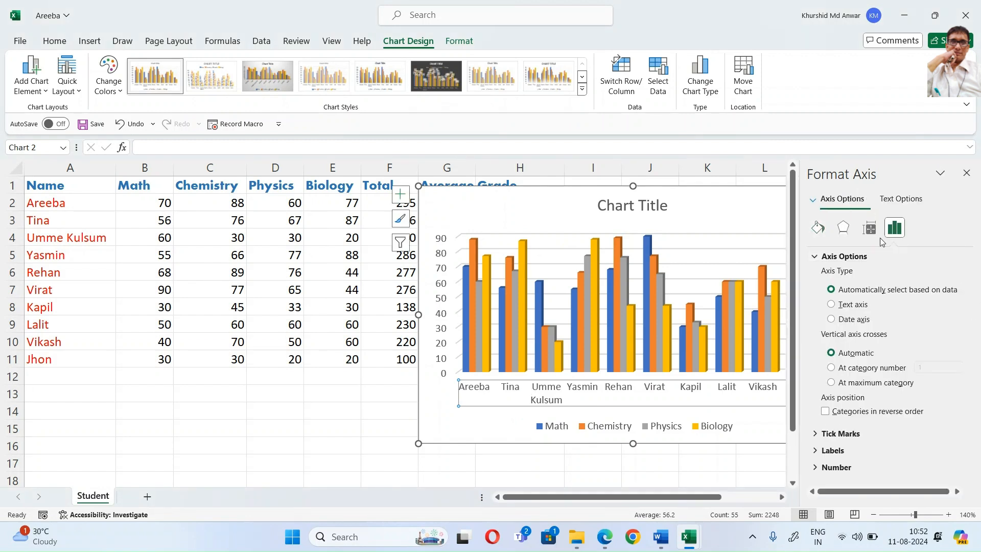
{"action": "left_click", "coordinate": [820, 229]}
{"action": "left_click", "coordinate": [848, 291]}
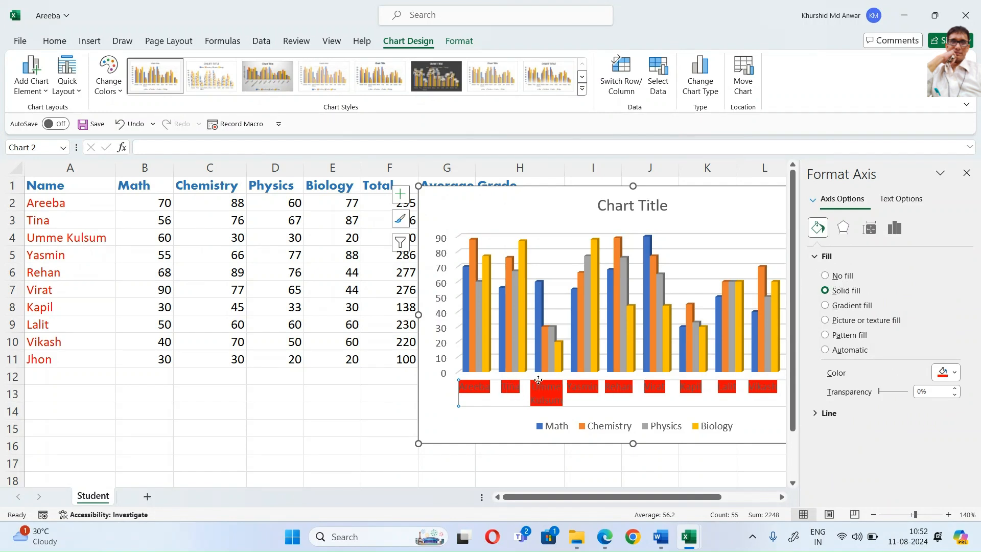
Step: Remove the fill from the horizontal axis labels with the student names and colour their text blue
{"action": "left_click", "coordinate": [825, 276]}
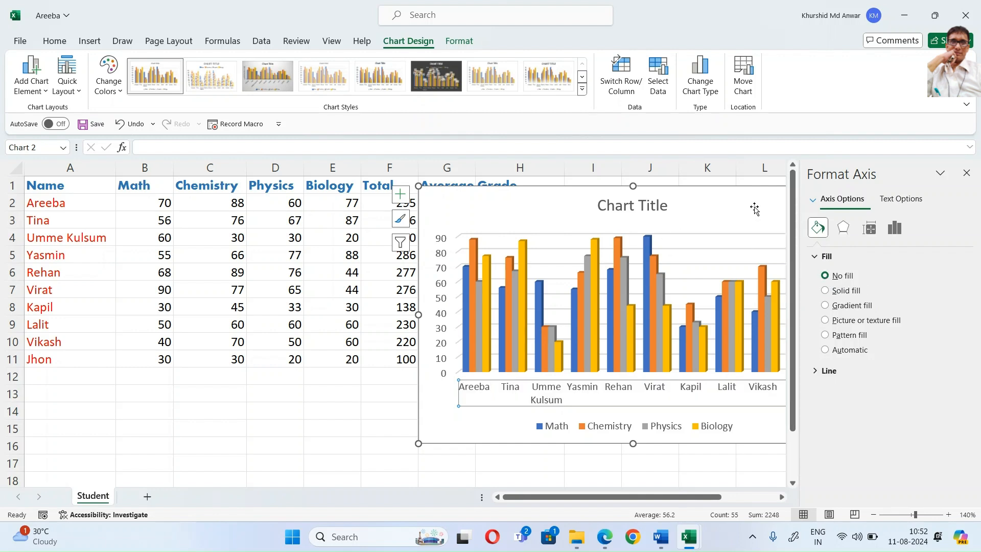
{"action": "left_click", "coordinate": [966, 173]}
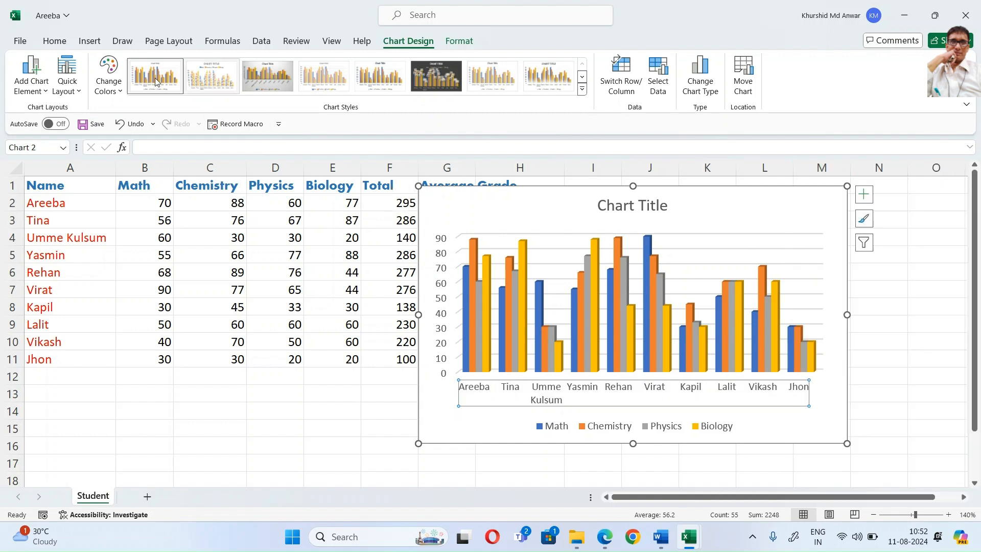
{"action": "left_click", "coordinate": [55, 40]}
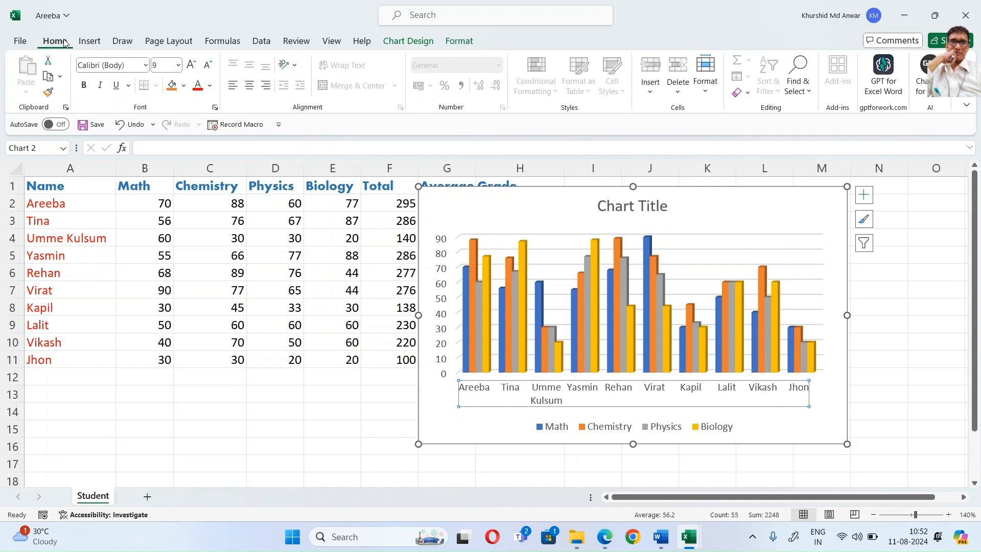
{"action": "left_click", "coordinate": [210, 89]}
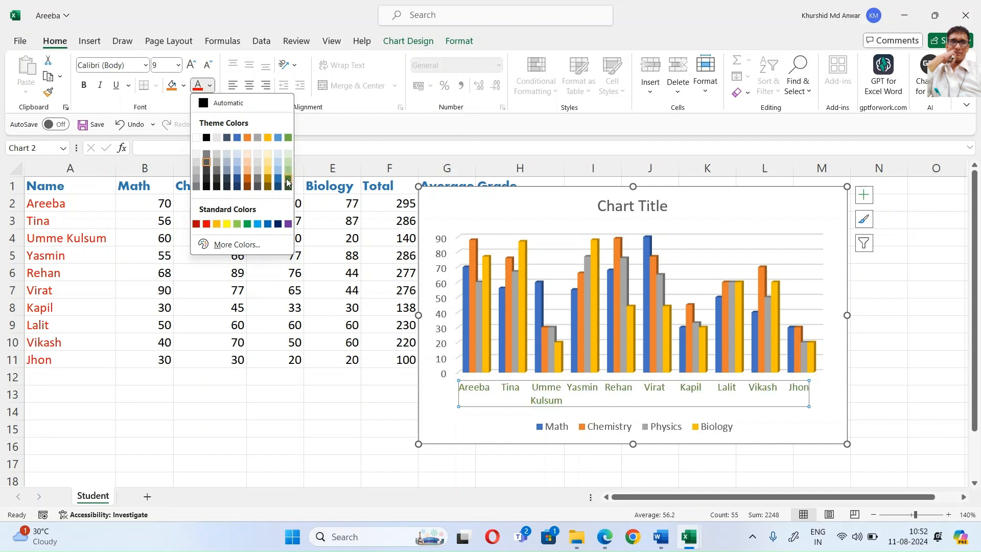
{"action": "left_click", "coordinate": [268, 225]}
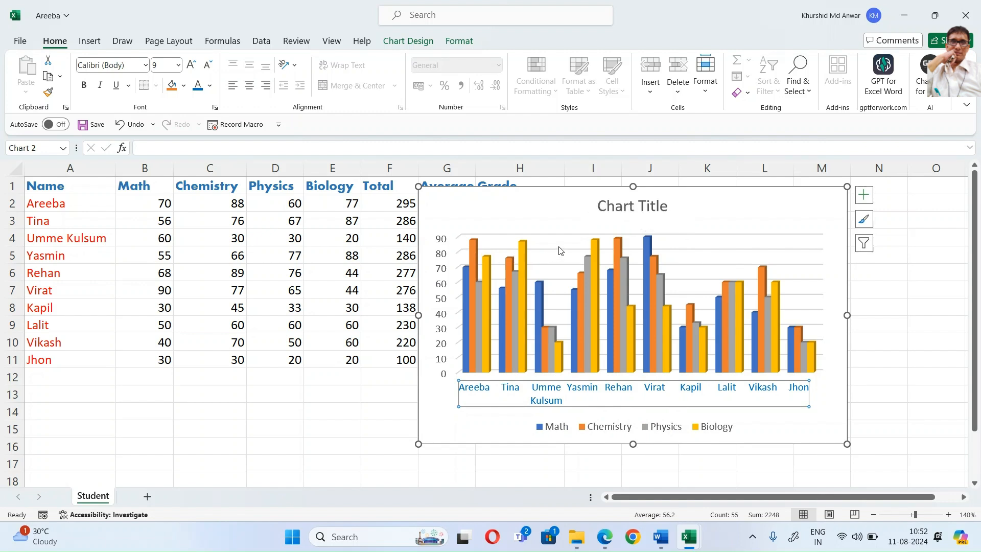
{"action": "key", "text": "Escape"}
Step: Change the 3-D column chart to a Line chart with subjects along the axis and one line per student
{"action": "right_click", "coordinate": [725, 244]}
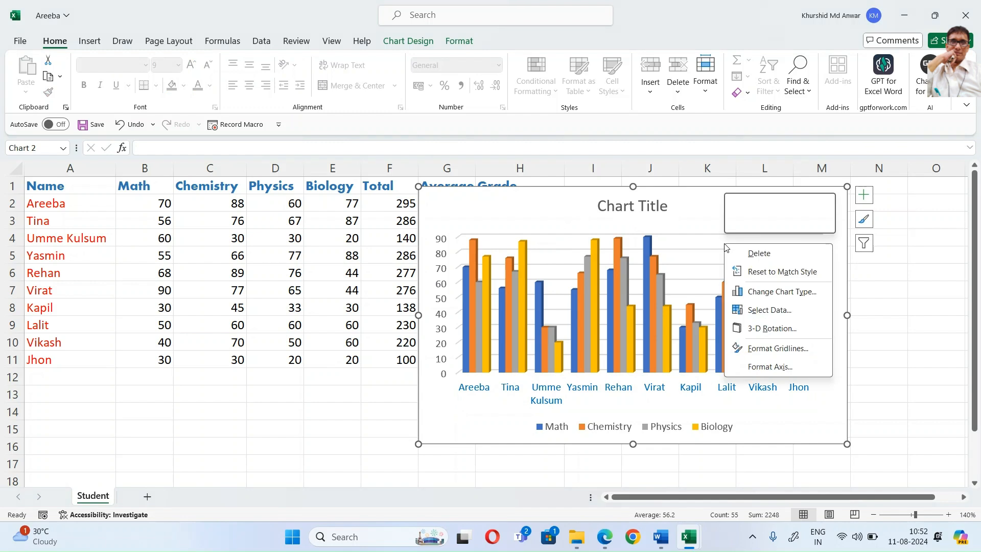
{"action": "left_click", "coordinate": [788, 295]}
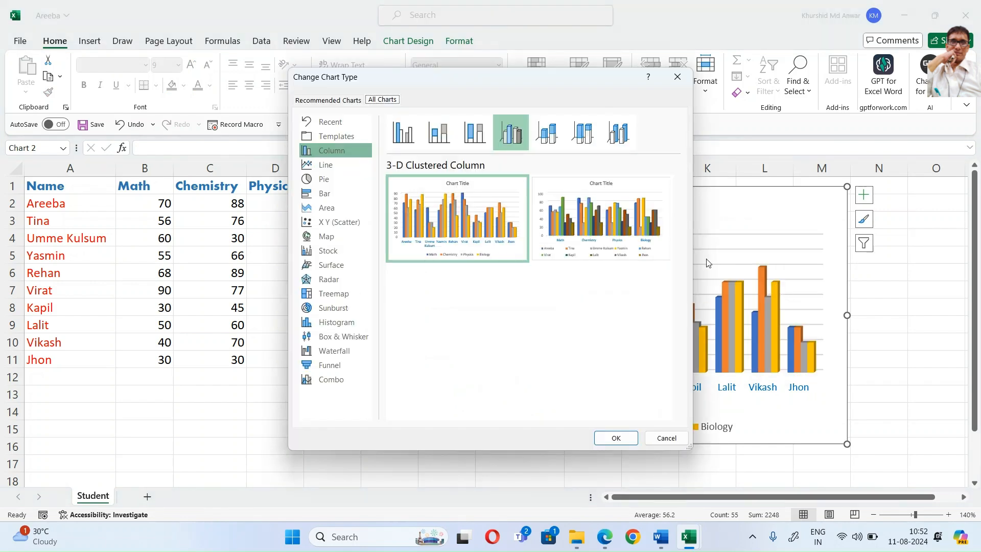
{"action": "mouse_move", "coordinate": [627, 212]}
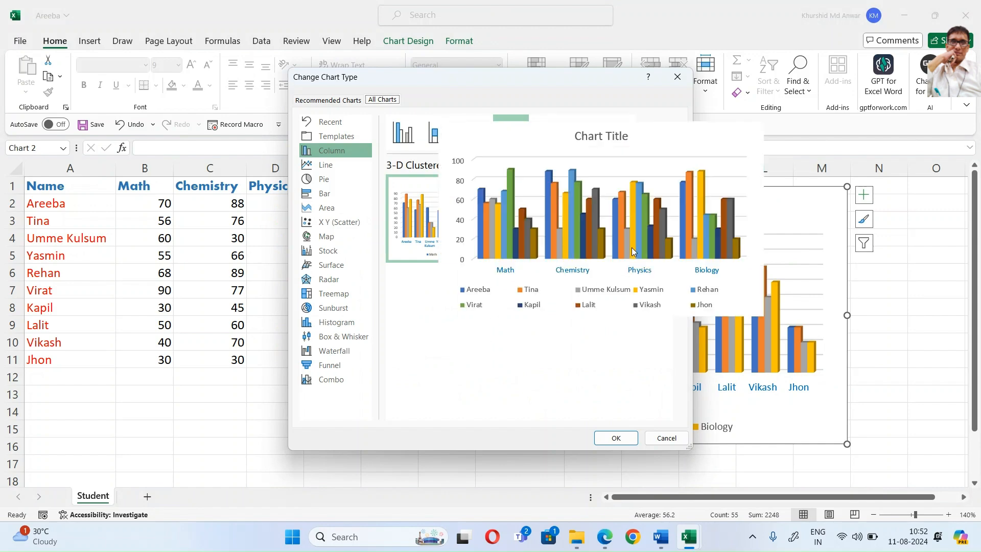
{"action": "mouse_move", "coordinate": [572, 251]}
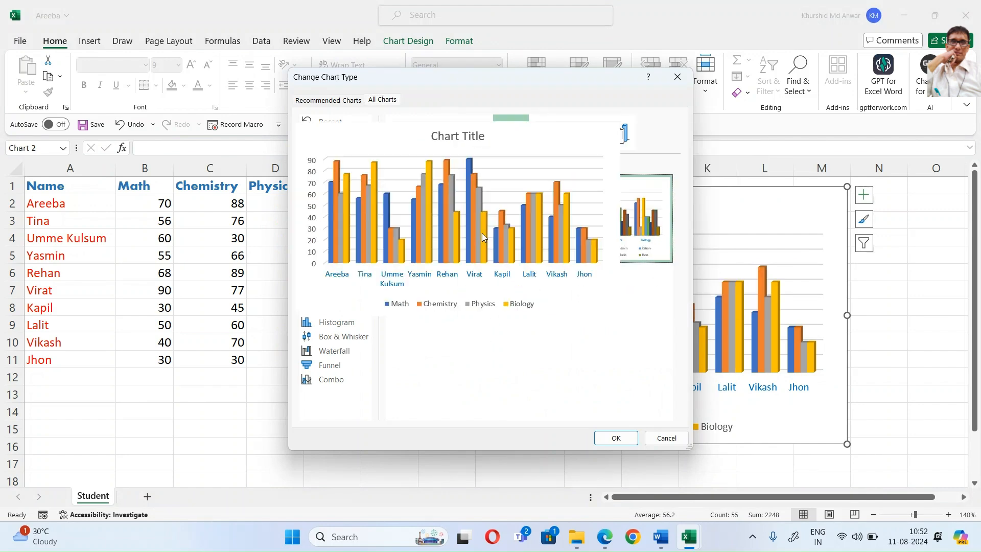
{"action": "left_click", "coordinate": [332, 169]}
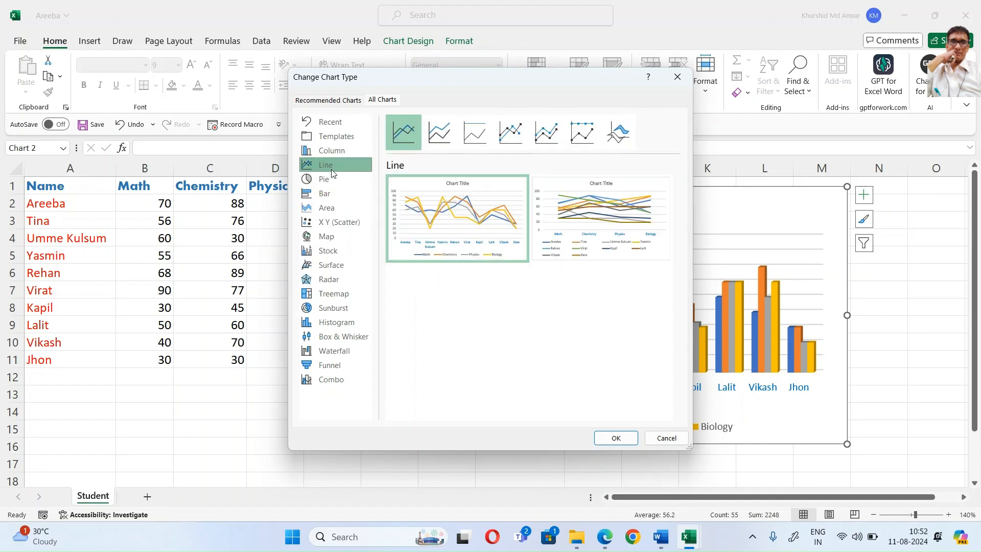
{"action": "mouse_move", "coordinate": [481, 223]}
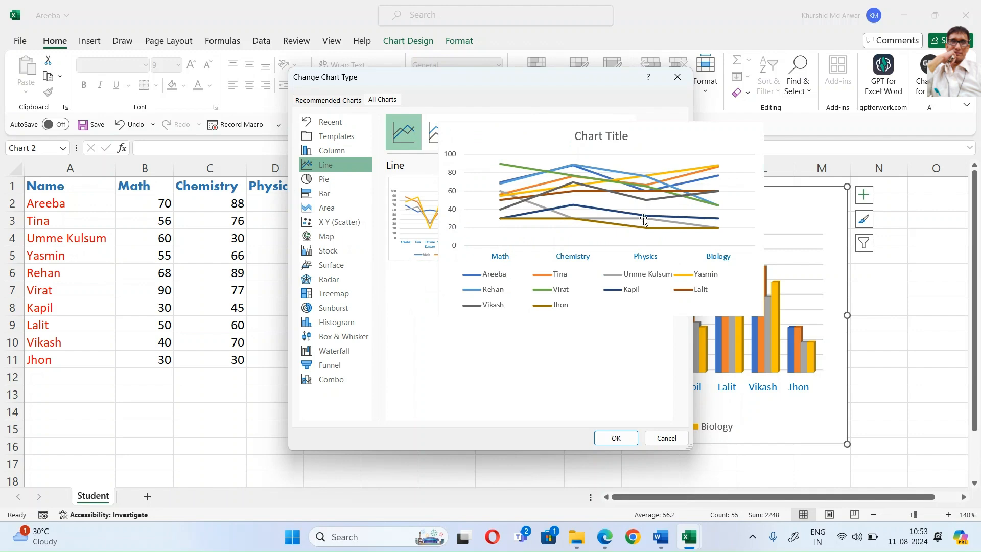
{"action": "double_click", "coordinate": [643, 218]}
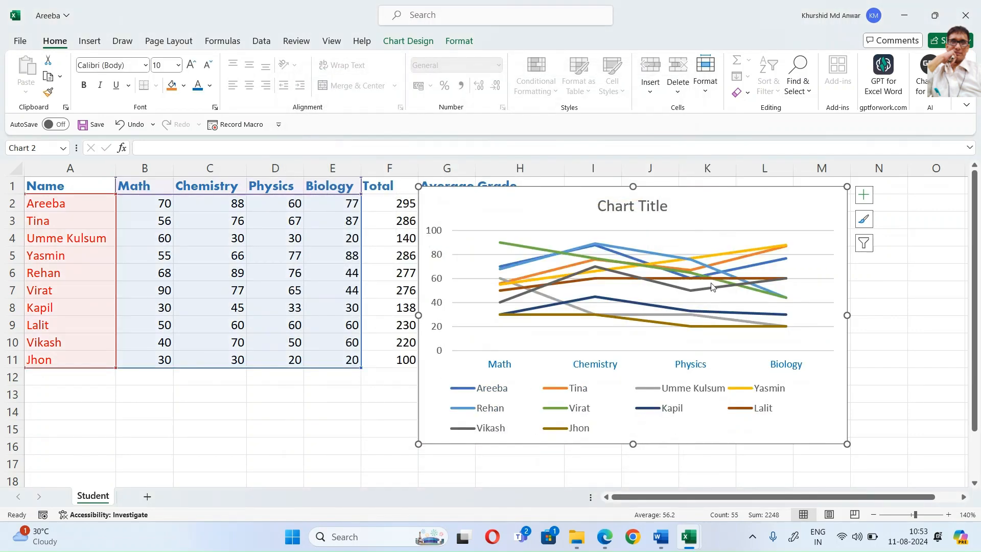
{"action": "mouse_move", "coordinate": [712, 287]}
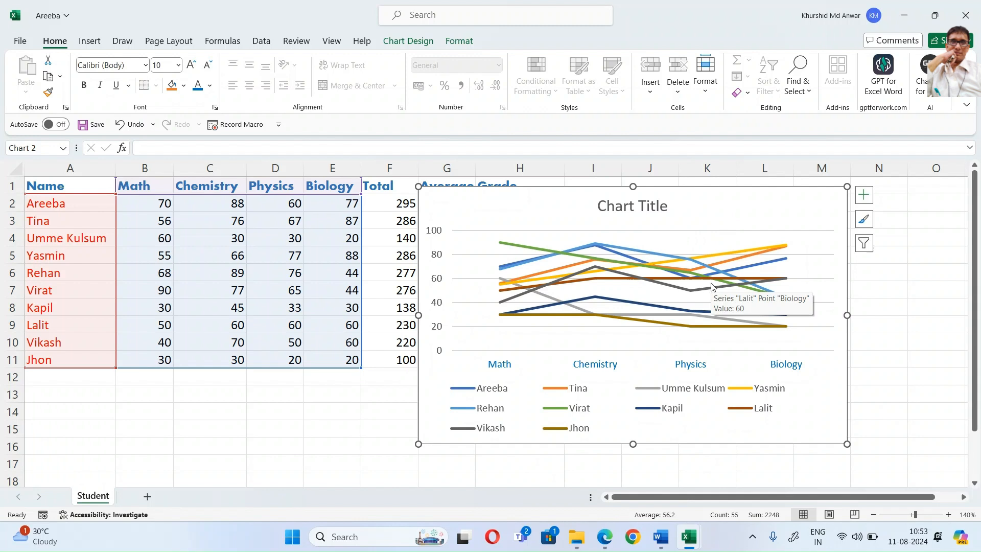
{"action": "right_click", "coordinate": [712, 286]}
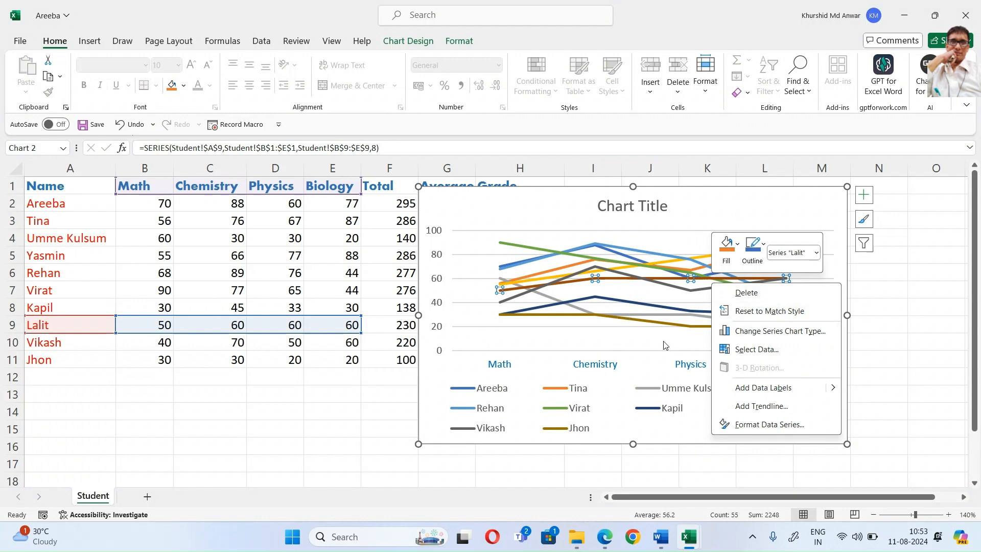
{"action": "key", "text": "Escape"}
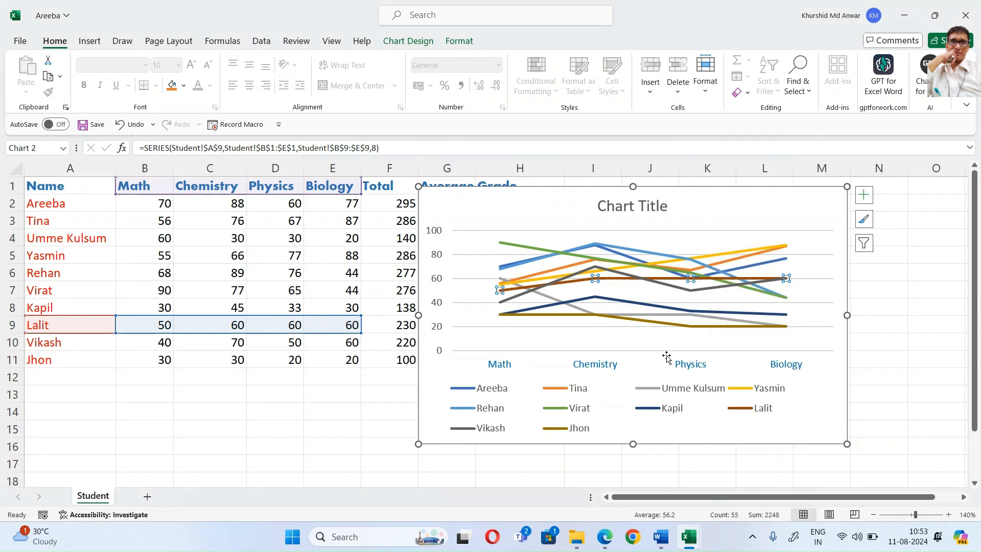
{"action": "left_click", "coordinate": [824, 240]}
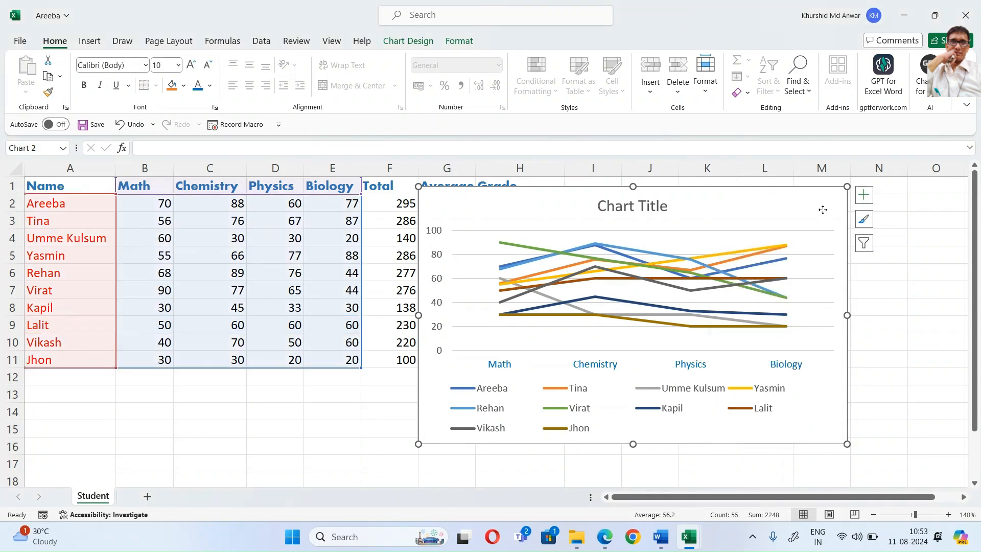
Step: Change the line chart to a stacked bar chart with subjects on the axis and move it to start at column H
{"action": "right_click", "coordinate": [823, 209]}
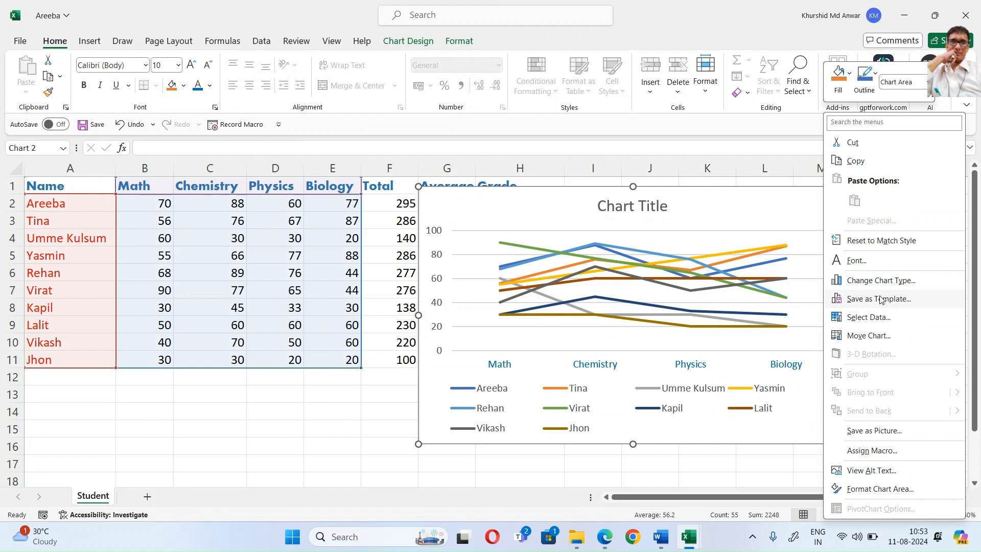
{"action": "left_click", "coordinate": [882, 280]}
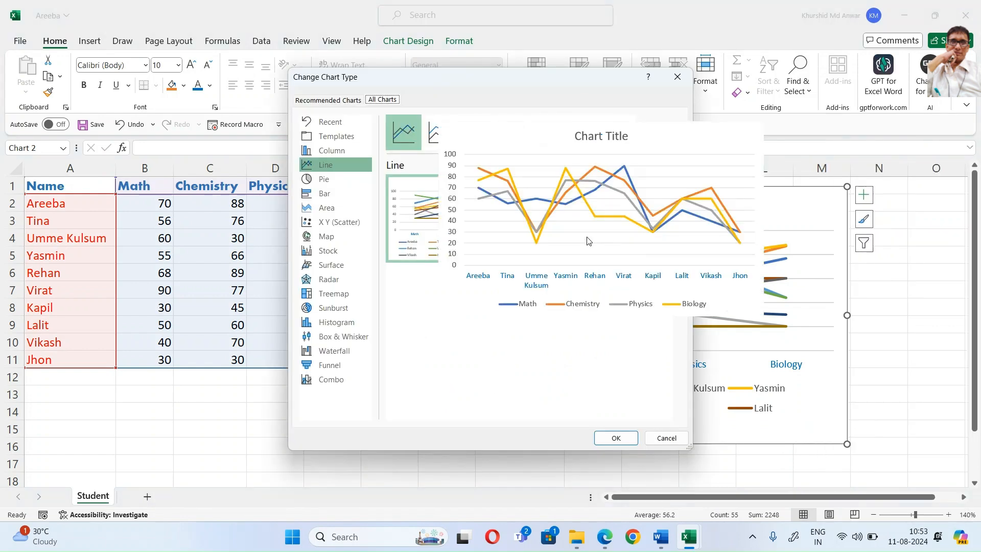
{"action": "left_click", "coordinate": [321, 196]}
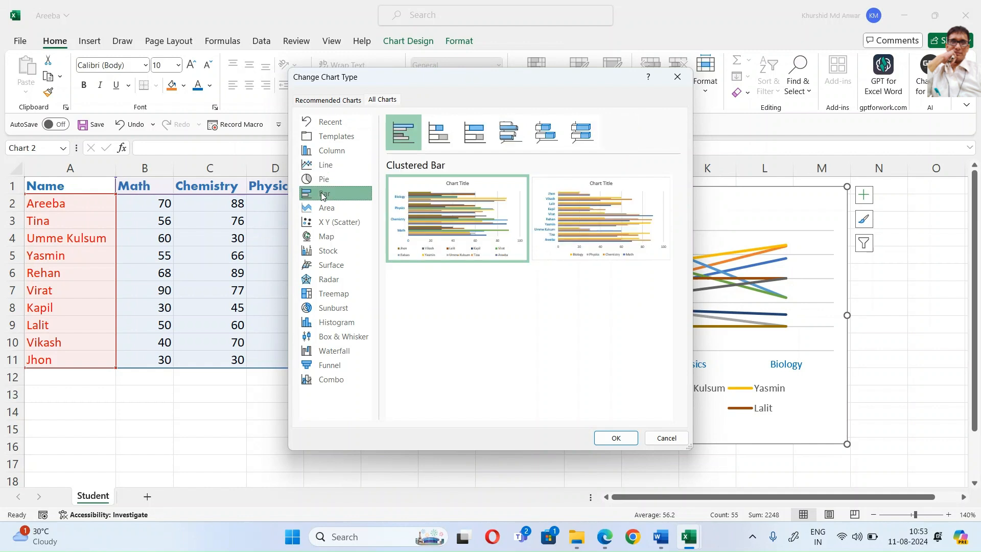
{"action": "left_click", "coordinate": [439, 137]}
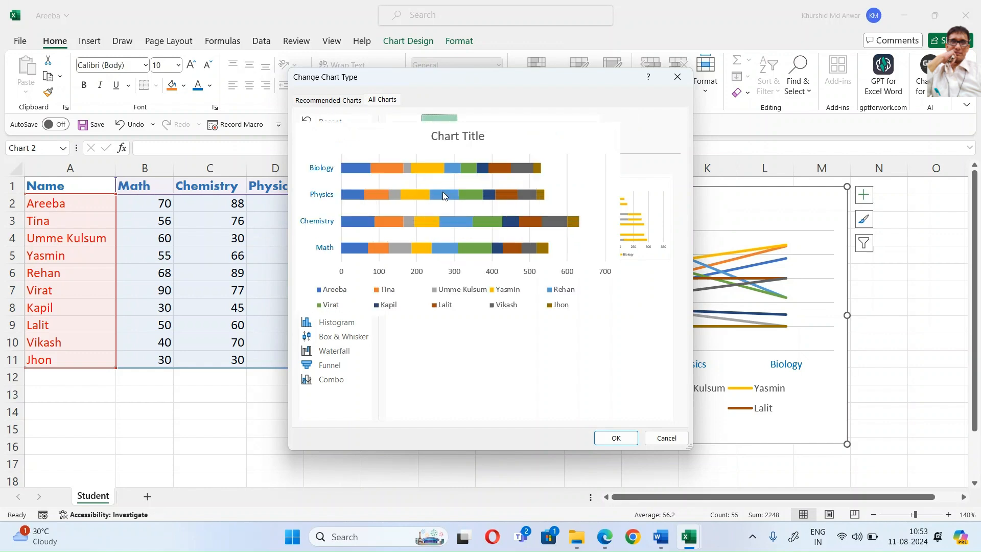
{"action": "double_click", "coordinate": [456, 194]}
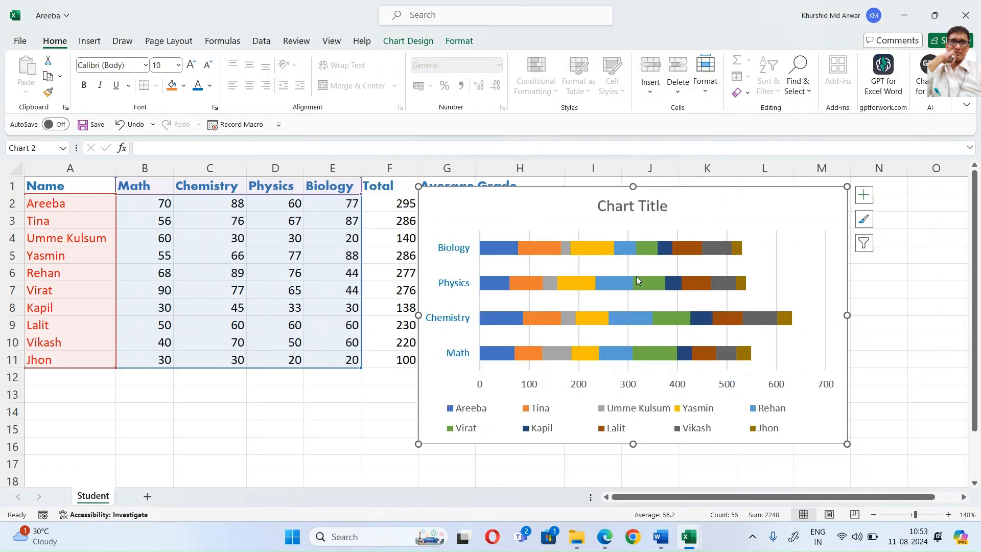
{"action": "left_click_drag", "start_coordinate": [707, 218], "coordinate": [774, 198]}
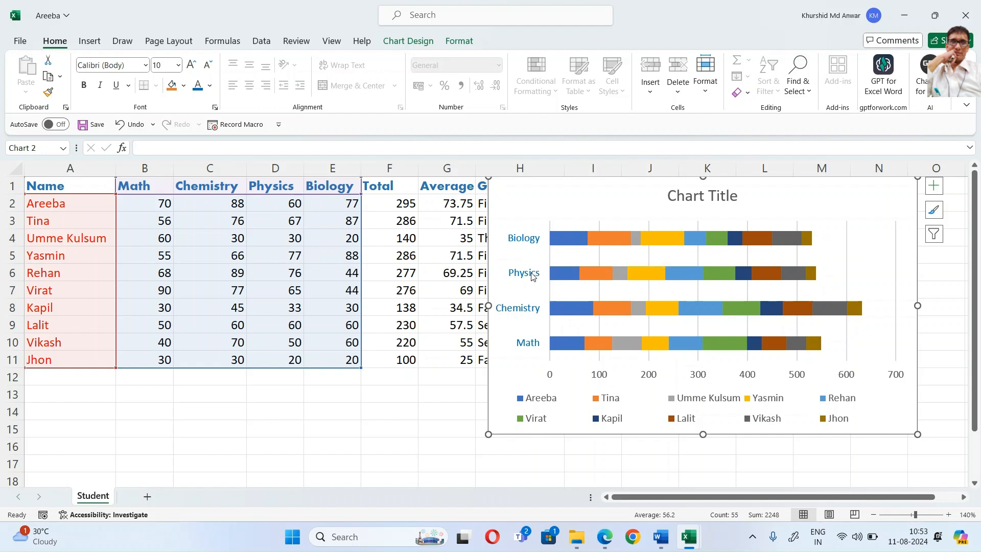
Step: Add data labels with the marks to the first student's series in the stacked bar chart
{"action": "mouse_move", "coordinate": [581, 246]}
{"action": "mouse_move", "coordinate": [757, 238]}
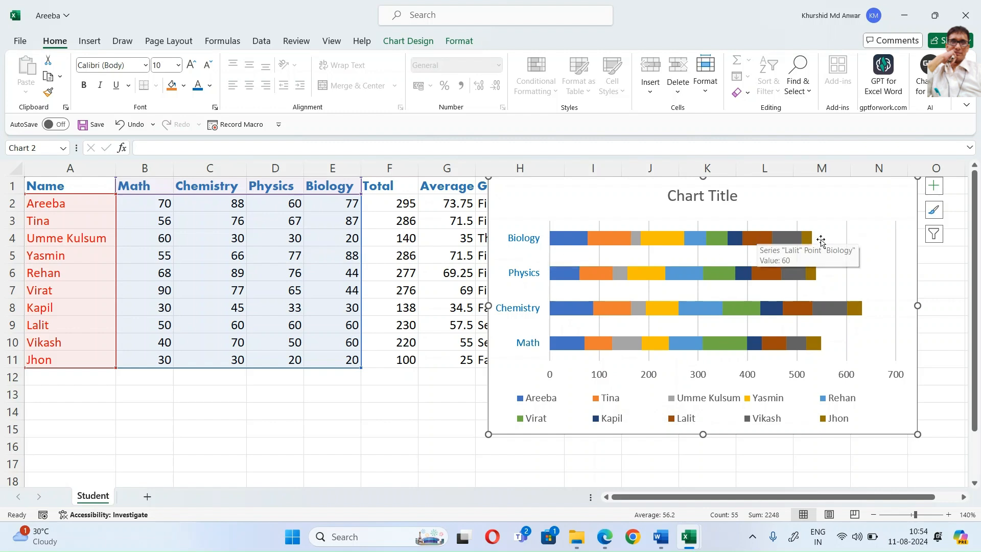
{"action": "mouse_move", "coordinate": [702, 245]}
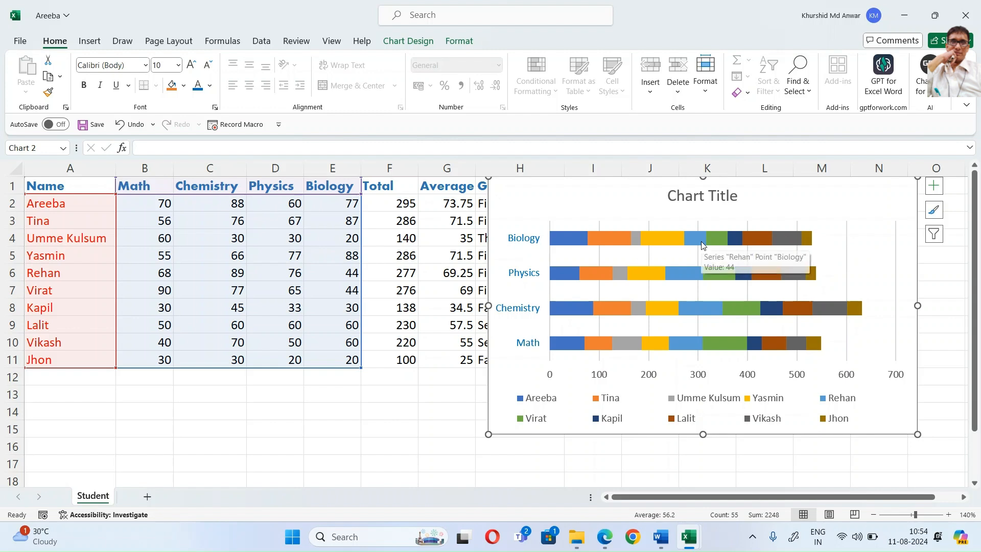
{"action": "right_click", "coordinate": [571, 234]}
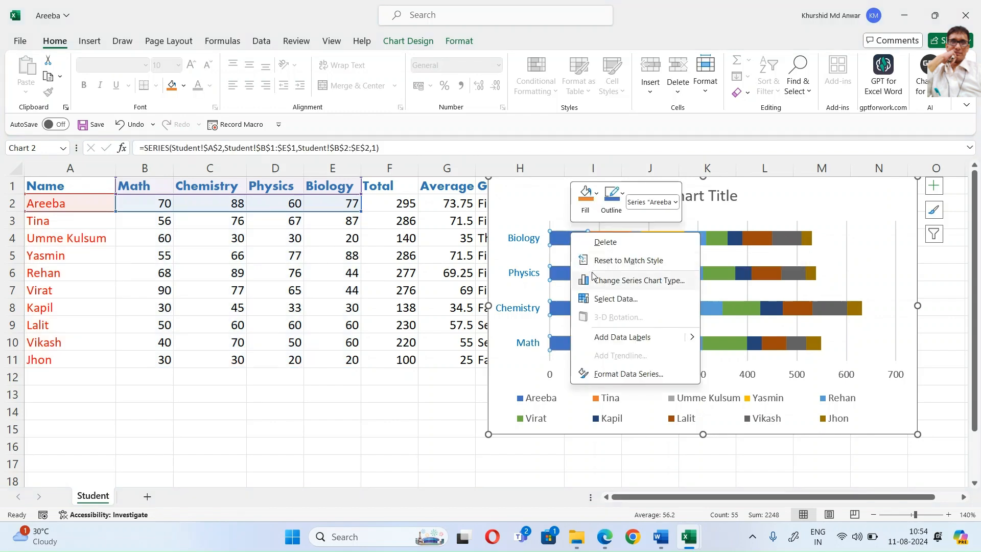
{"action": "left_click", "coordinate": [643, 342]}
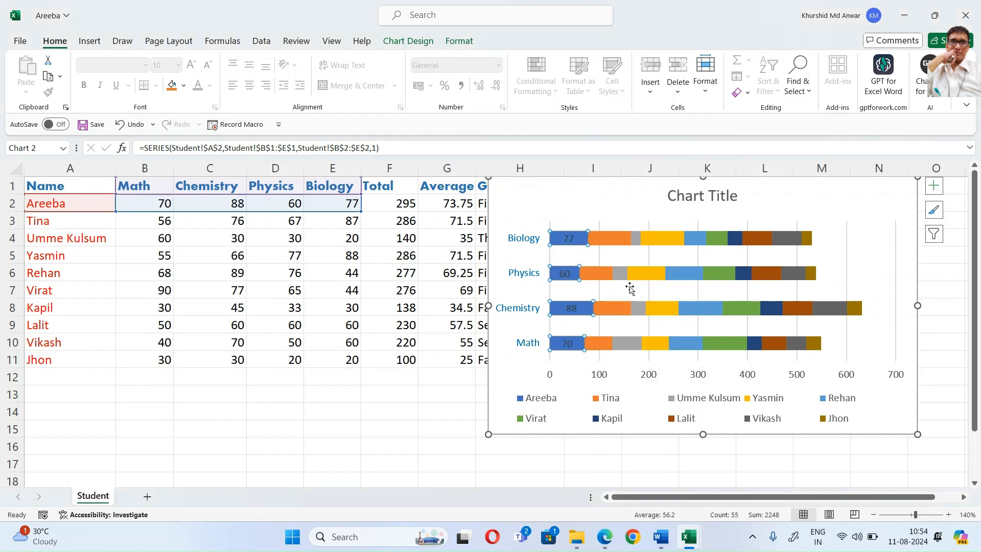
{"action": "left_click", "coordinate": [628, 285]}
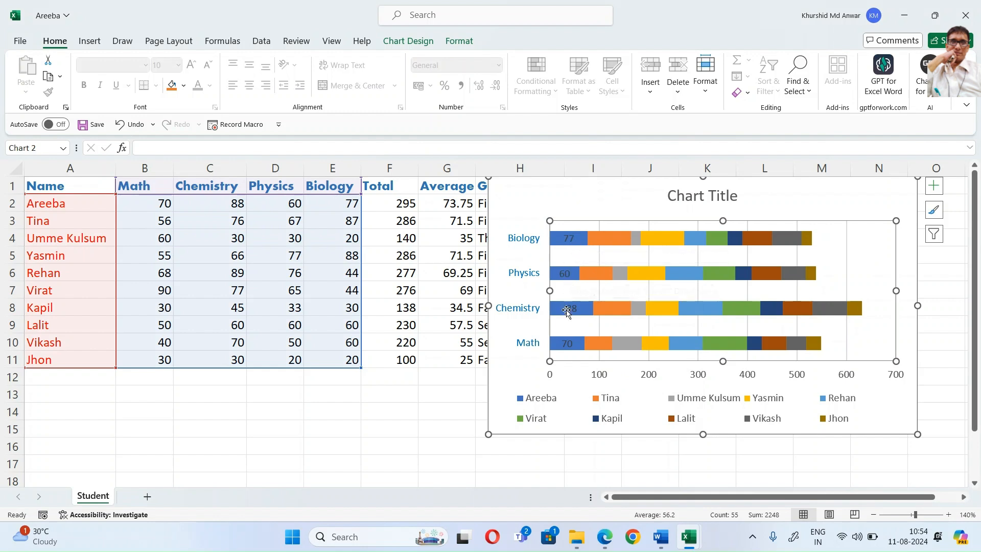
Step: Reset the first student's data labels to match the chart style and return the selection to the whole chart
{"action": "right_click", "coordinate": [571, 240]}
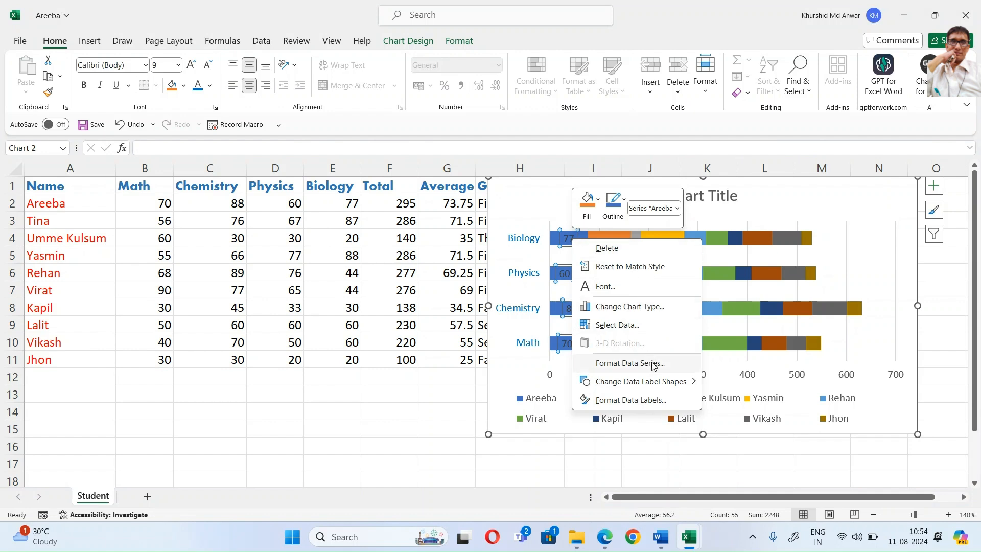
{"action": "mouse_move", "coordinate": [676, 387]}
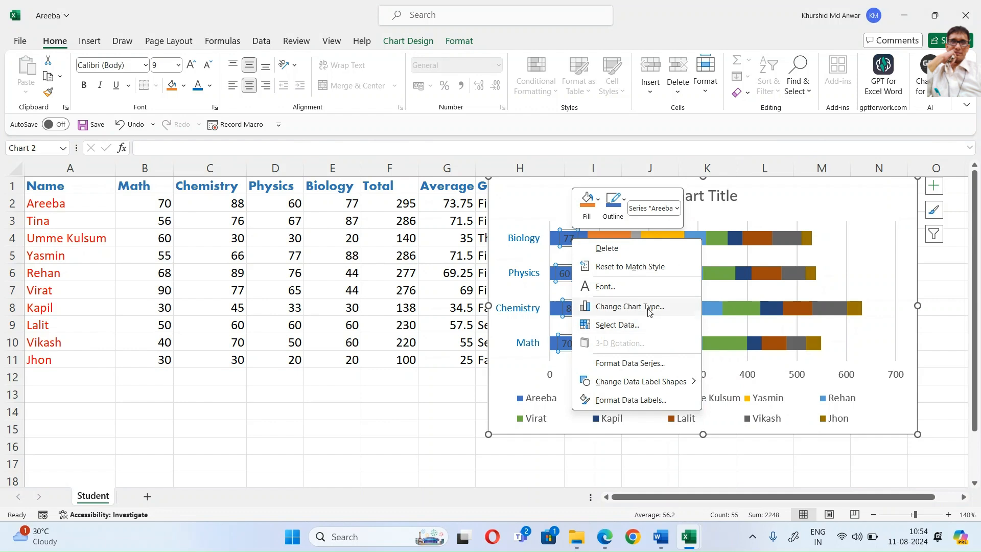
{"action": "left_click", "coordinate": [641, 266]}
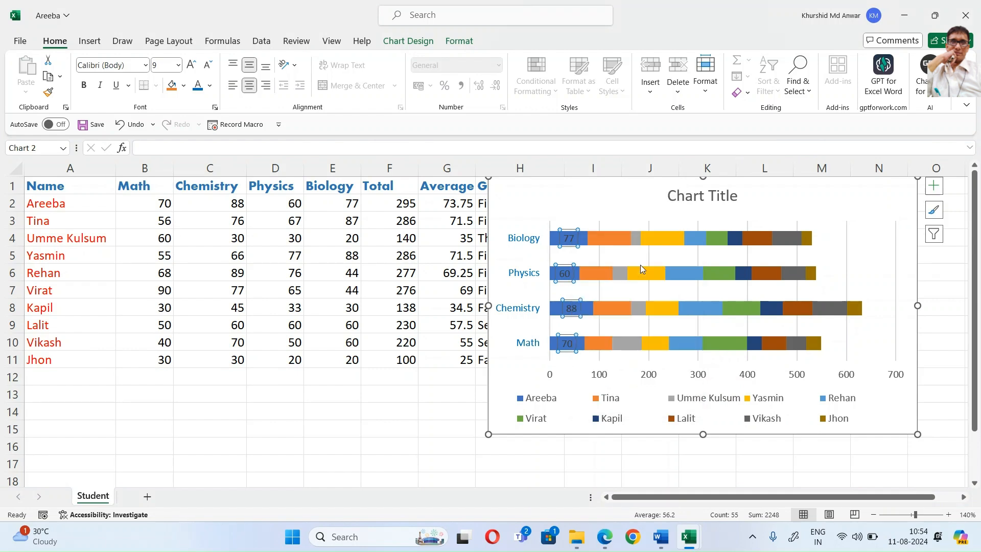
{"action": "left_click", "coordinate": [641, 269]}
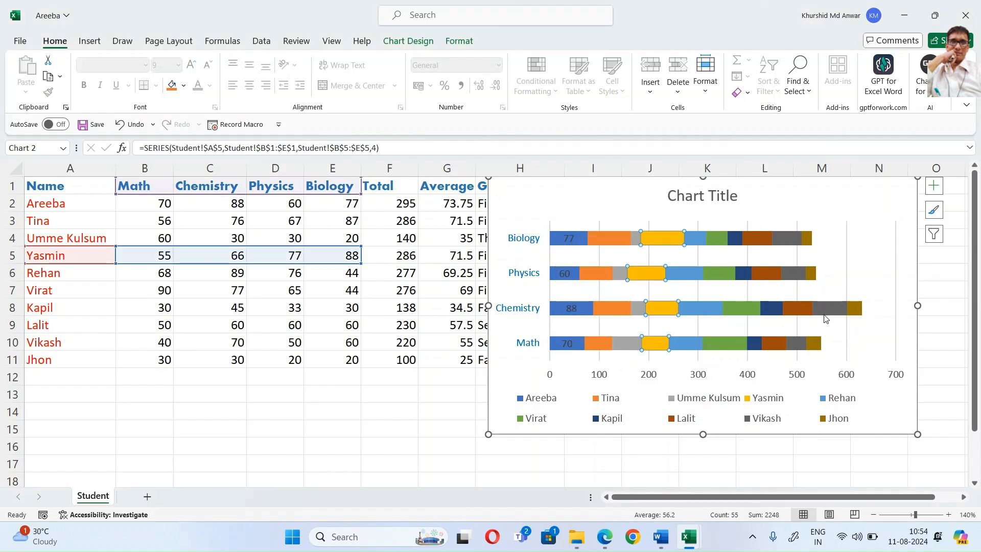
{"action": "left_click", "coordinate": [892, 278]}
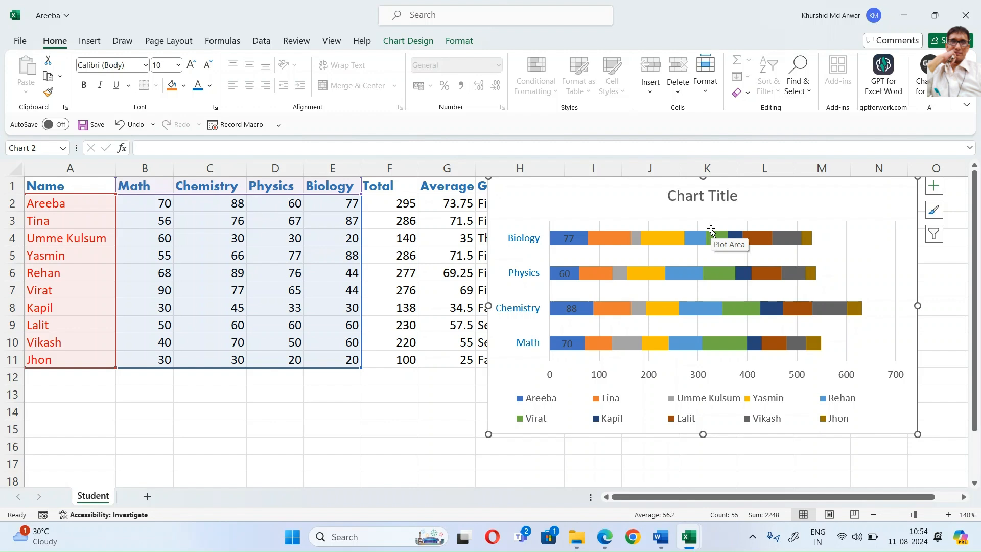
Step: Delete the stacked bar chart from the sheet and select the empty cell K4
{"action": "key", "text": "Delete"}
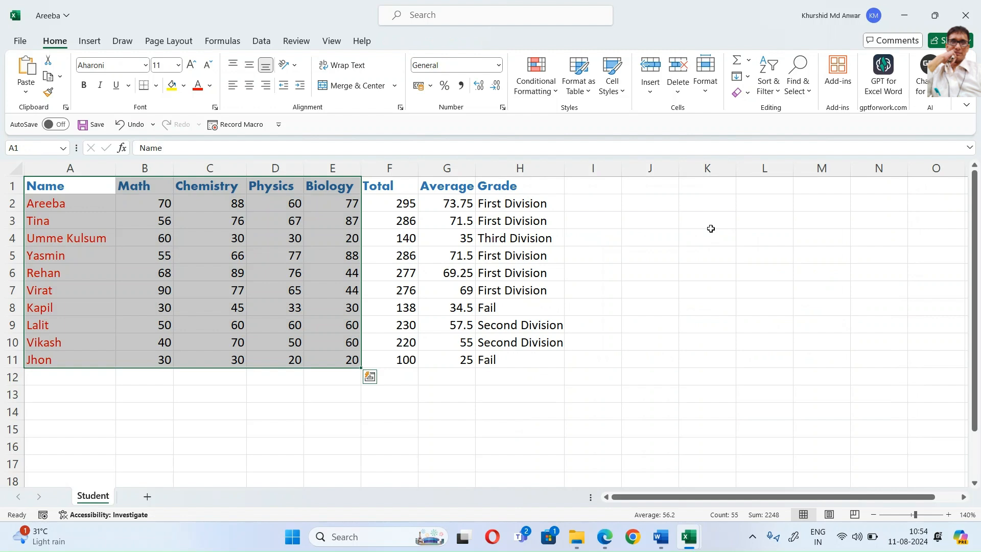
{"action": "left_click", "coordinate": [707, 237]}
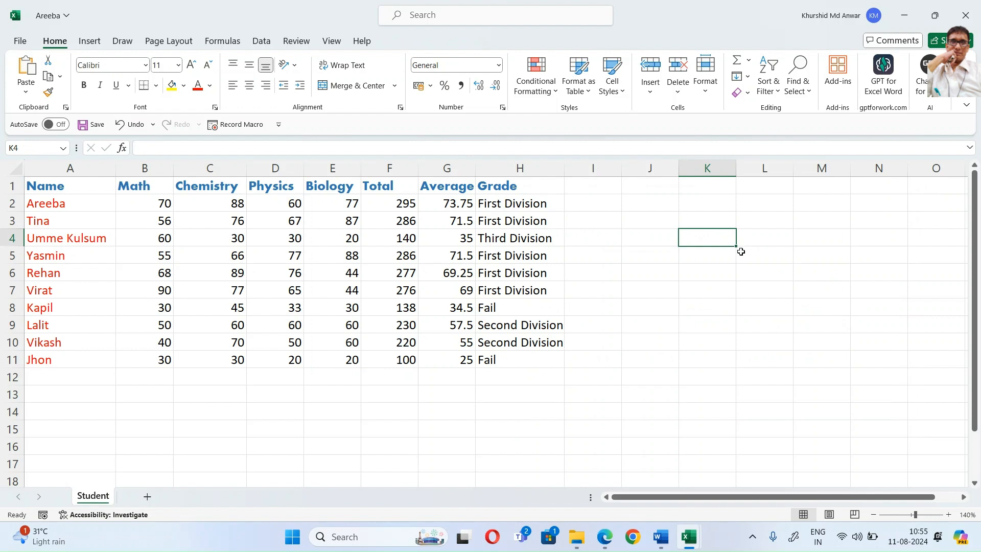
{"action": "left_click_drag", "start_coordinate": [45, 190], "coordinate": [32, 351]}
{"action": "left_click_drag", "start_coordinate": [396, 185], "coordinate": [389, 363]}
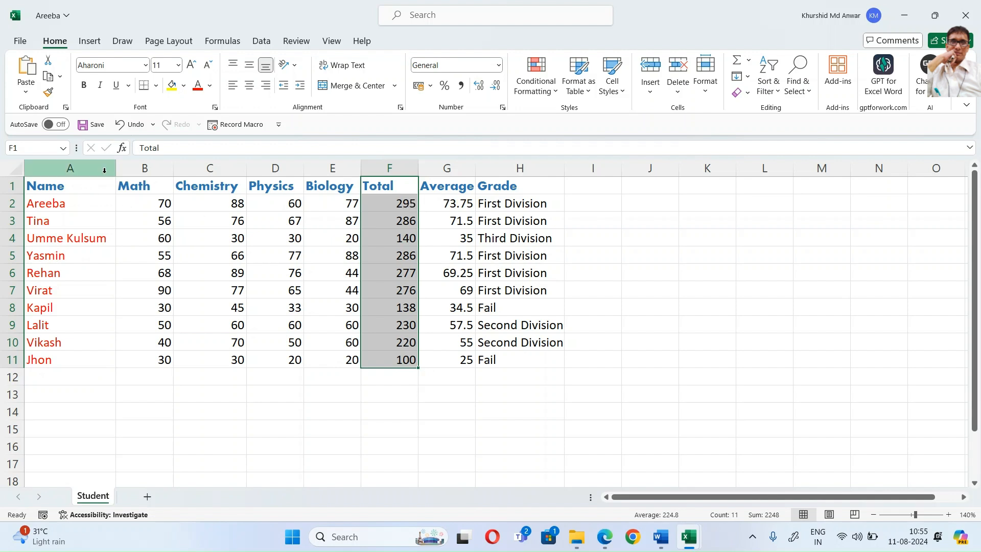
{"action": "left_click_drag", "start_coordinate": [96, 184], "coordinate": [74, 273]}
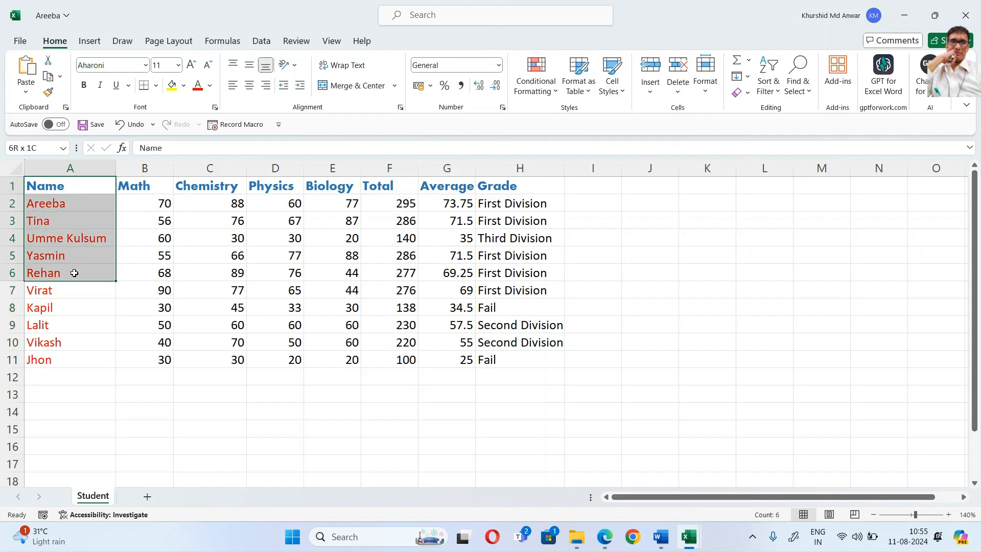
{"action": "left_click", "coordinate": [399, 189]}
{"action": "left_click_drag", "start_coordinate": [398, 205], "coordinate": [393, 259]}
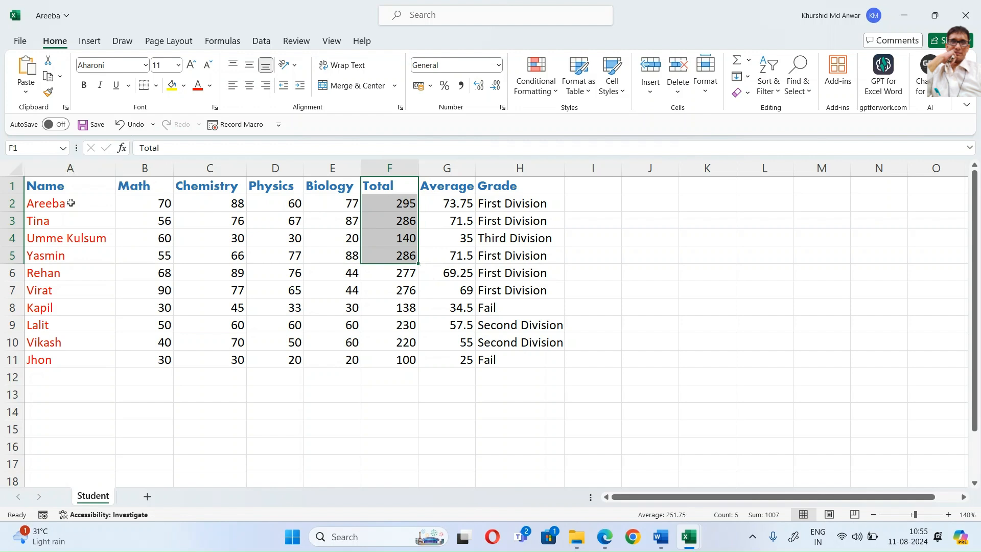
{"action": "left_click_drag", "start_coordinate": [73, 188], "coordinate": [55, 270]}
{"action": "left_click", "coordinate": [95, 215]}
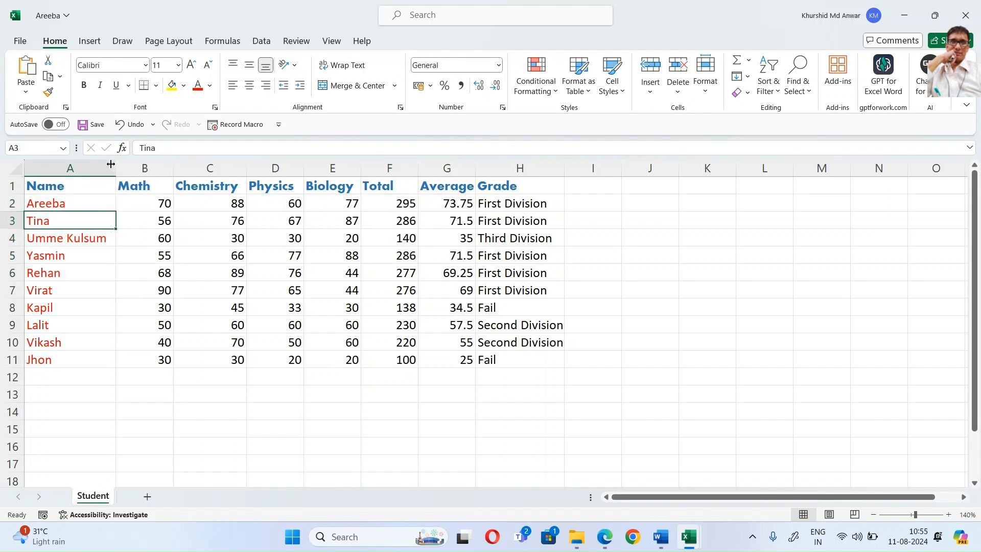
Step: Insert a 2-D pie chart of the first five students' totals from A1:A6 and F1:F6, and move it slightly right
{"action": "left_click_drag", "start_coordinate": [74, 185], "coordinate": [54, 272]}
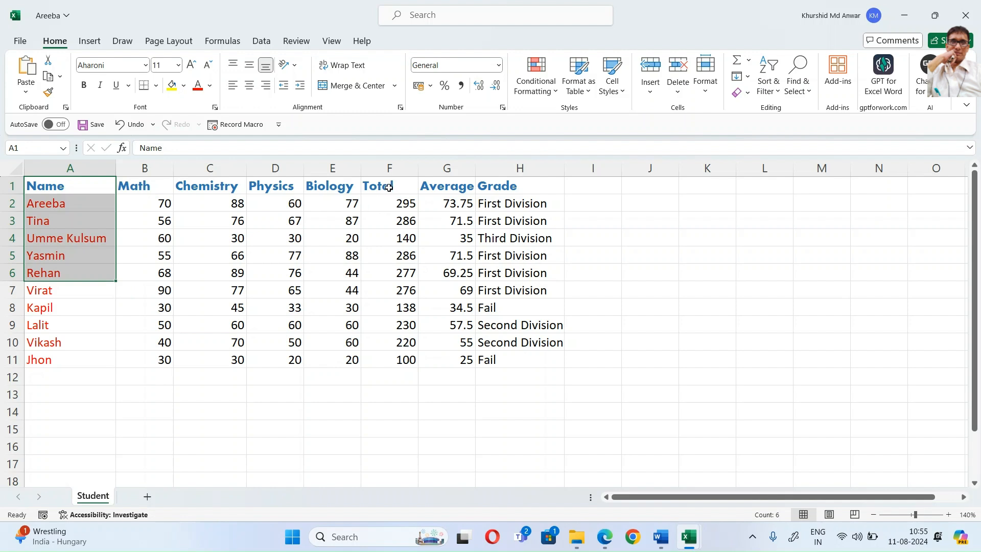
{"action": "left_click_drag", "start_coordinate": [390, 184], "coordinate": [390, 272], "text": "ctrl"}
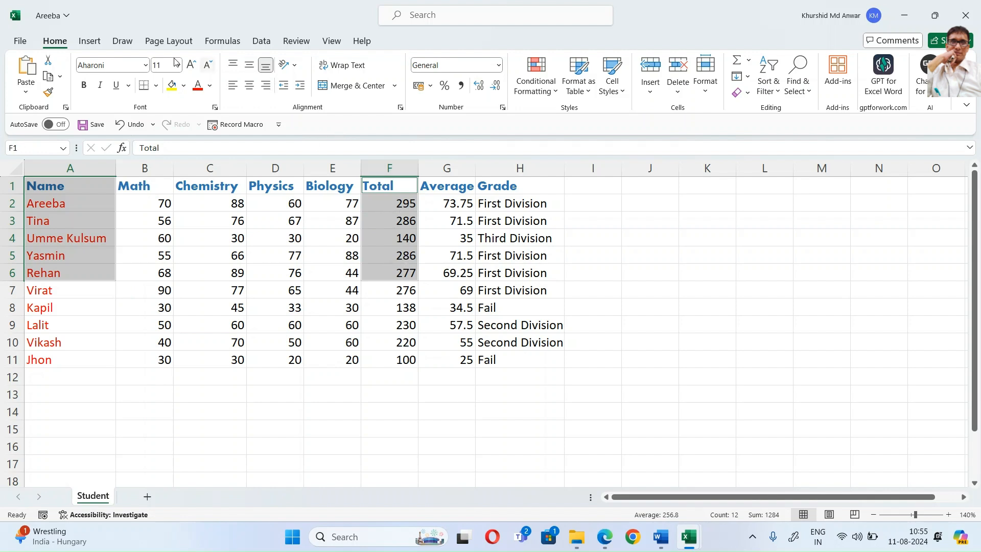
{"action": "left_click", "coordinate": [89, 42]}
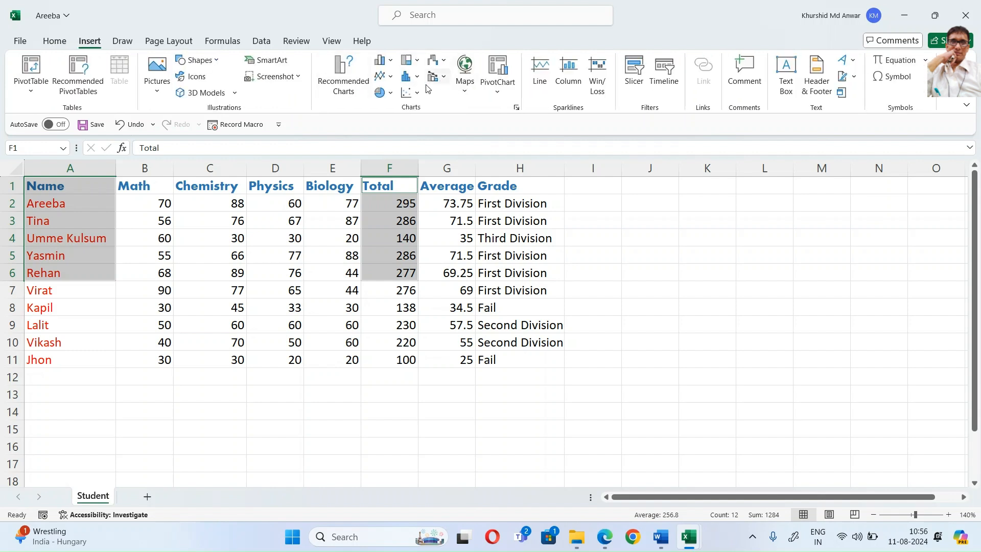
{"action": "left_click", "coordinate": [390, 94]}
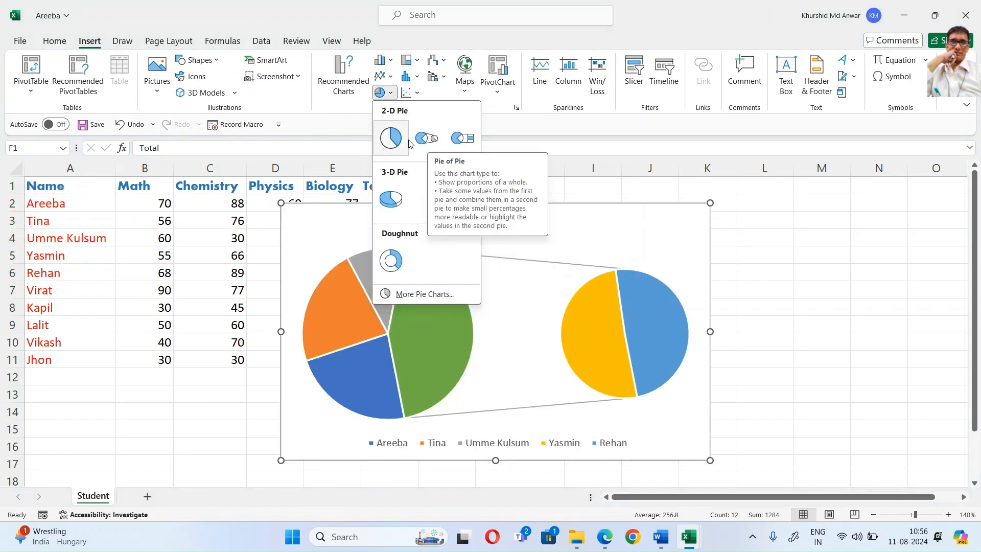
{"action": "left_click", "coordinate": [390, 138]}
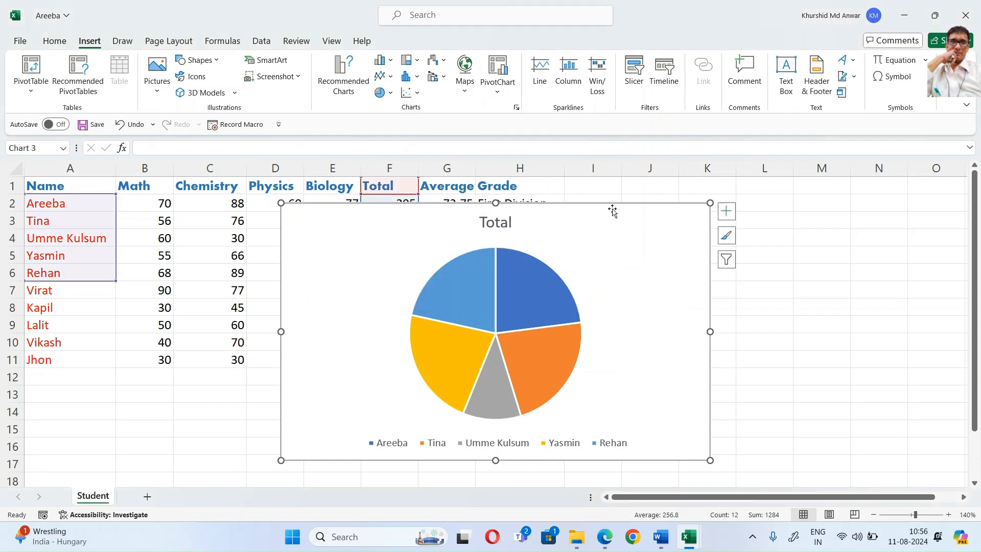
{"action": "left_click_drag", "start_coordinate": [614, 210], "coordinate": [680, 215]}
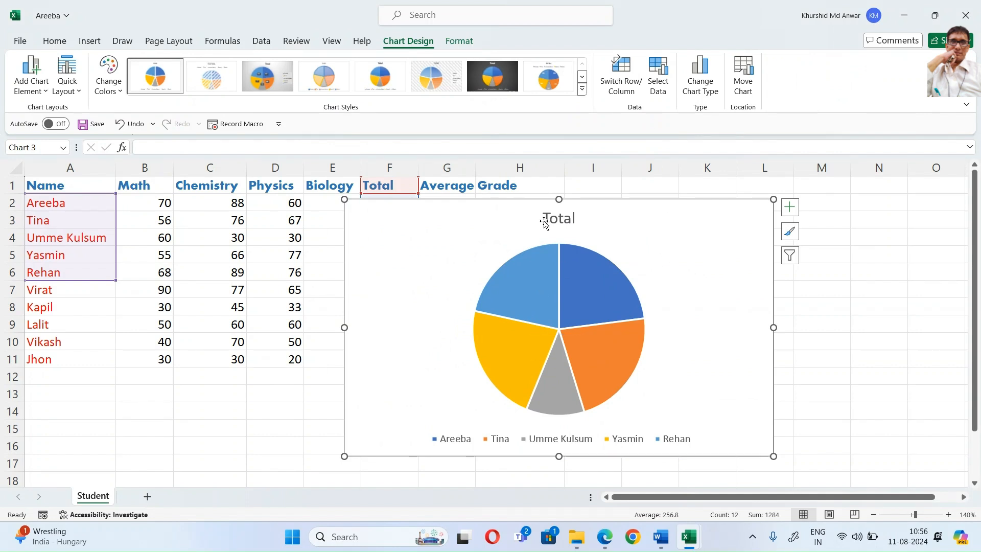
Step: Add data labels showing each student's total to the slices of the 2-D pie chart
{"action": "left_click", "coordinate": [530, 270]}
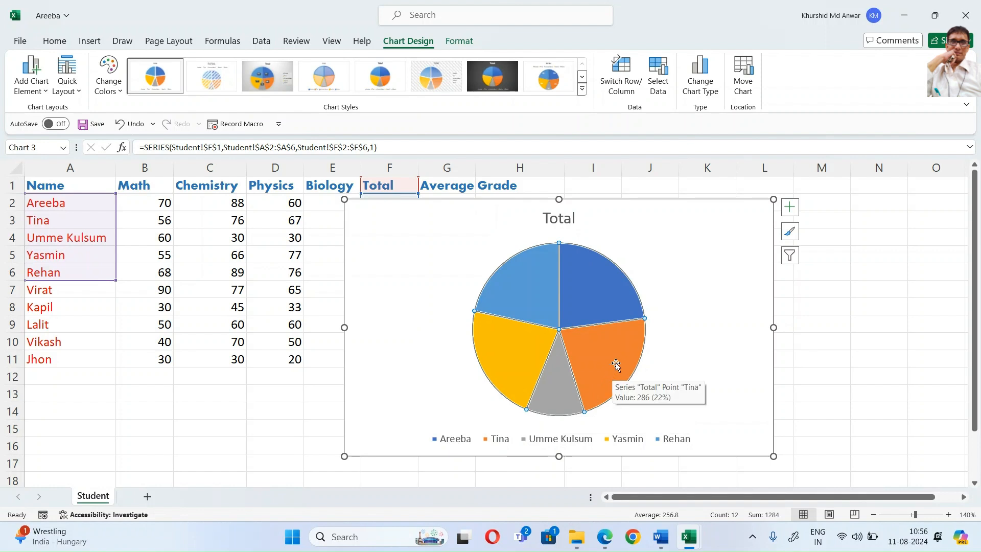
{"action": "left_click", "coordinate": [691, 261]}
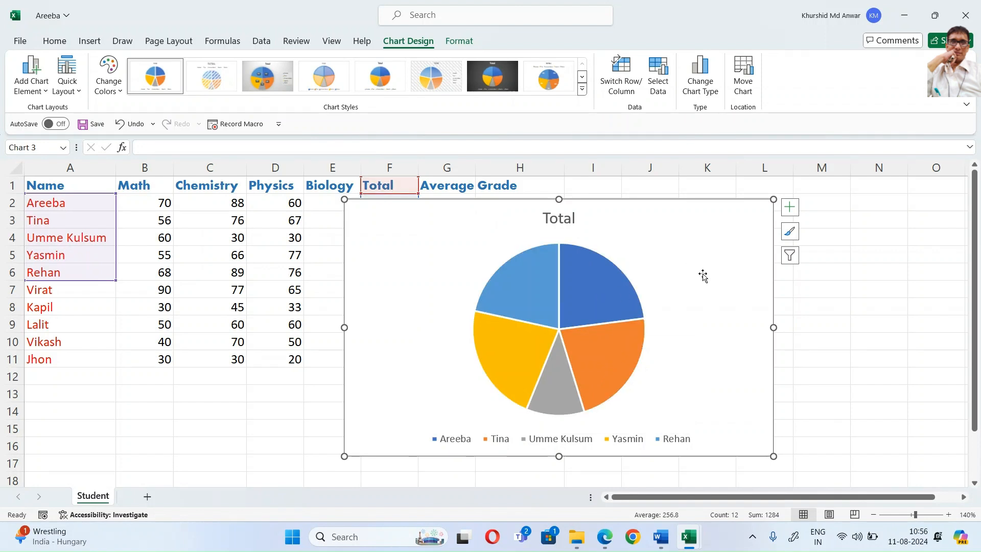
{"action": "right_click", "coordinate": [587, 288]}
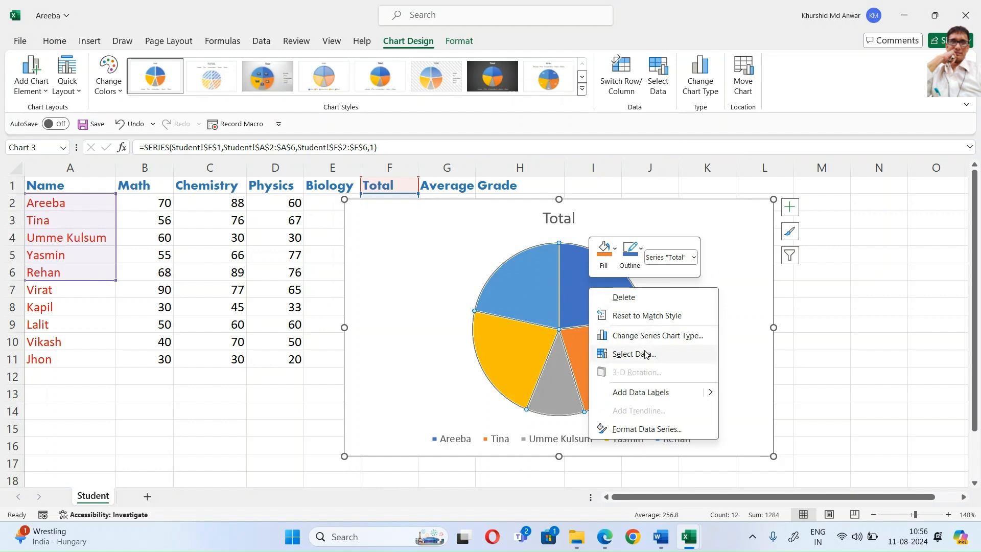
{"action": "left_click", "coordinate": [659, 394]}
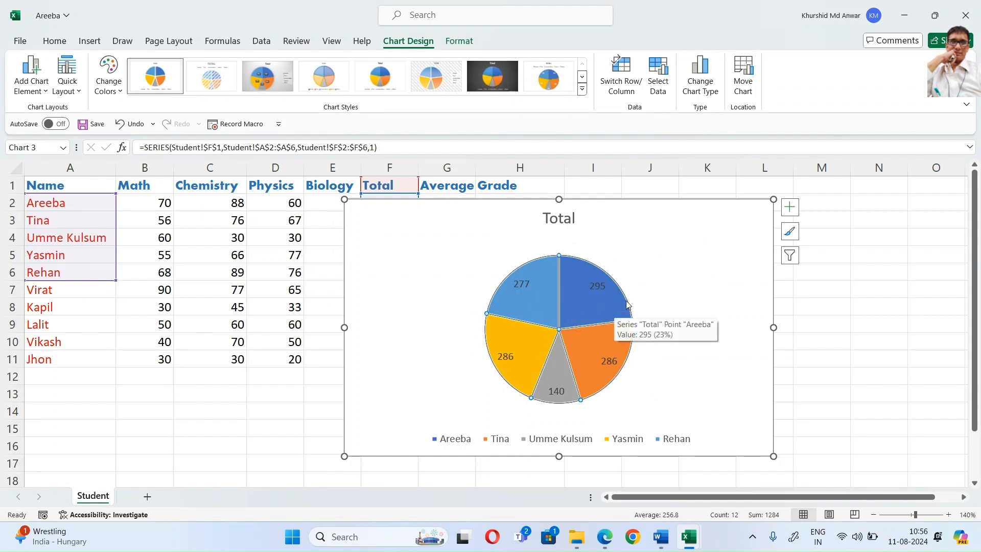
{"action": "left_click", "coordinate": [654, 283]}
Step: Pull all slices of the 2-D pie away from the centre to make an exploded pie
{"action": "left_click", "coordinate": [592, 288]}
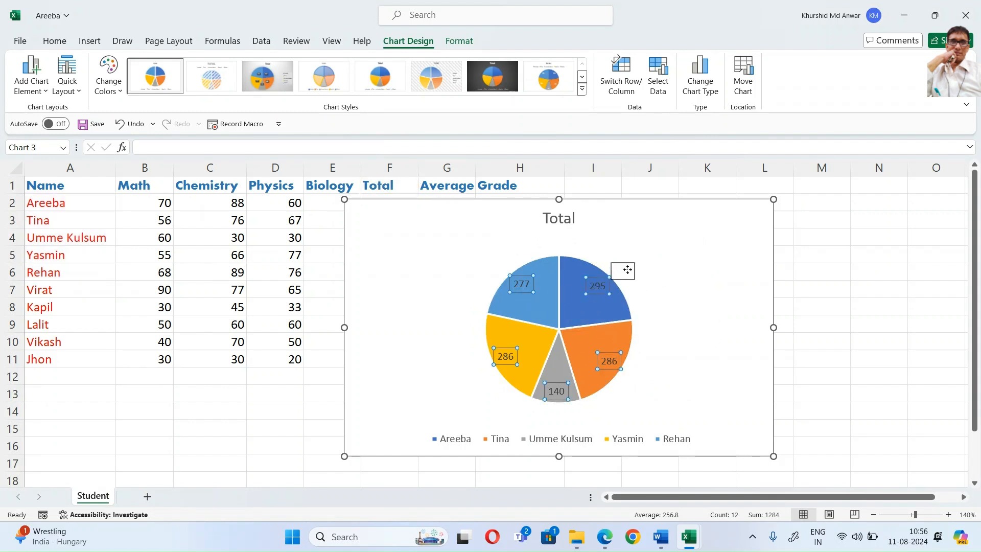
{"action": "left_click_drag", "start_coordinate": [671, 288], "coordinate": [675, 286]}
{"action": "left_click", "coordinate": [609, 298]}
{"action": "left_click_drag", "start_coordinate": [597, 300], "coordinate": [555, 322]}
{"action": "left_click_drag", "start_coordinate": [622, 279], "coordinate": [586, 308]}
{"action": "left_click", "coordinate": [687, 280]}
{"action": "left_click", "coordinate": [675, 280]}
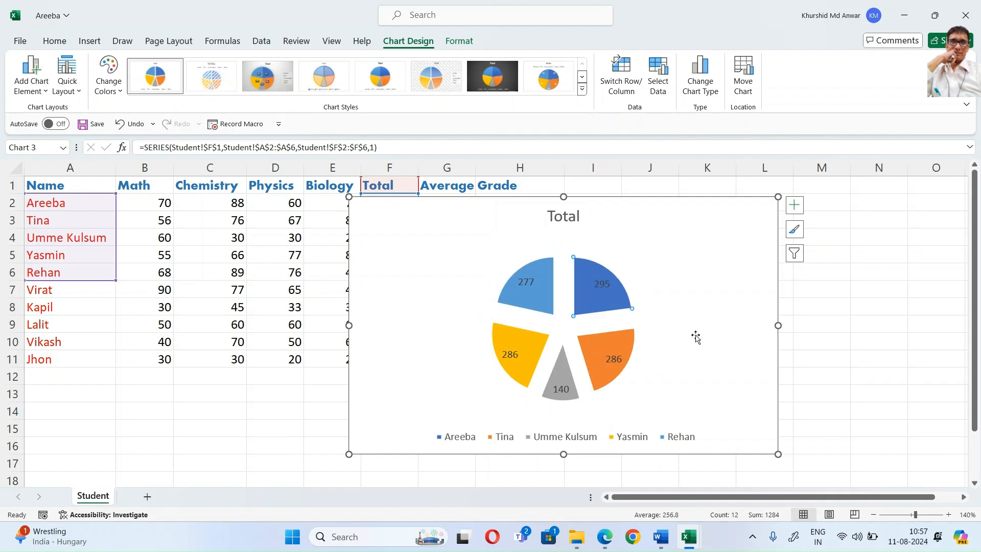
Step: Bring the exploded slices back together into a closed pie
{"action": "left_click", "coordinate": [605, 293]}
{"action": "left_click", "coordinate": [605, 288]}
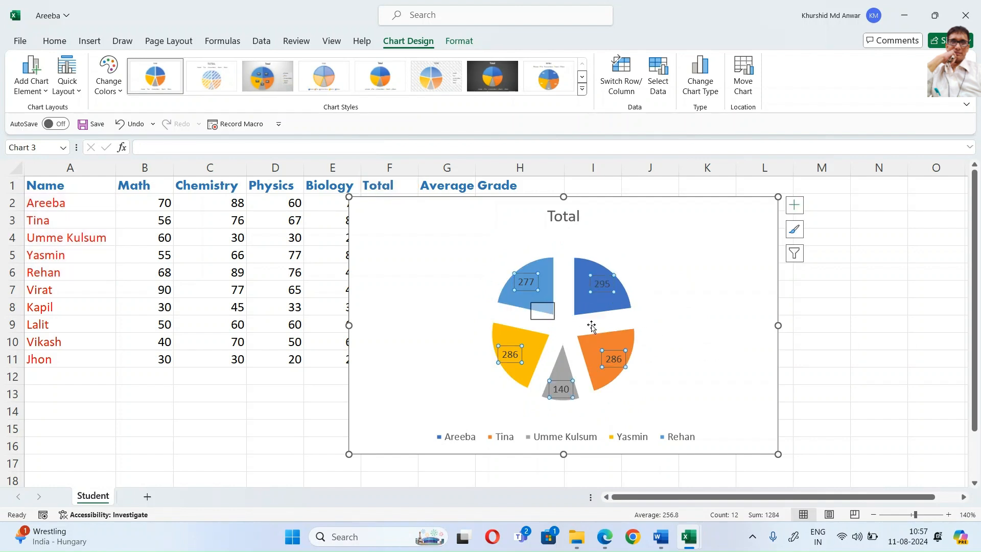
{"action": "left_click_drag", "start_coordinate": [598, 304], "coordinate": [559, 336]}
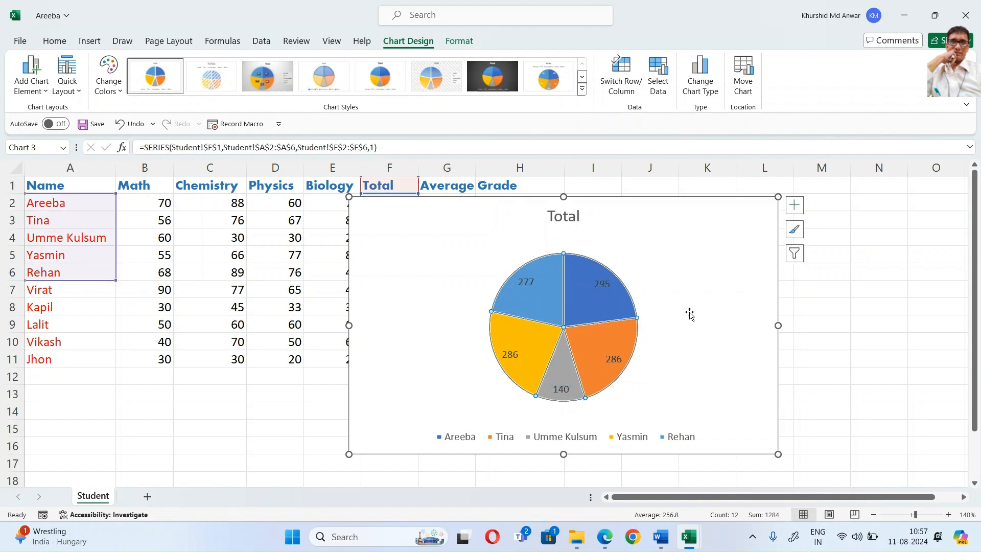
Step: Delete the 2-D pie chart from the sheet and clear the cell selection
{"action": "left_click", "coordinate": [688, 288]}
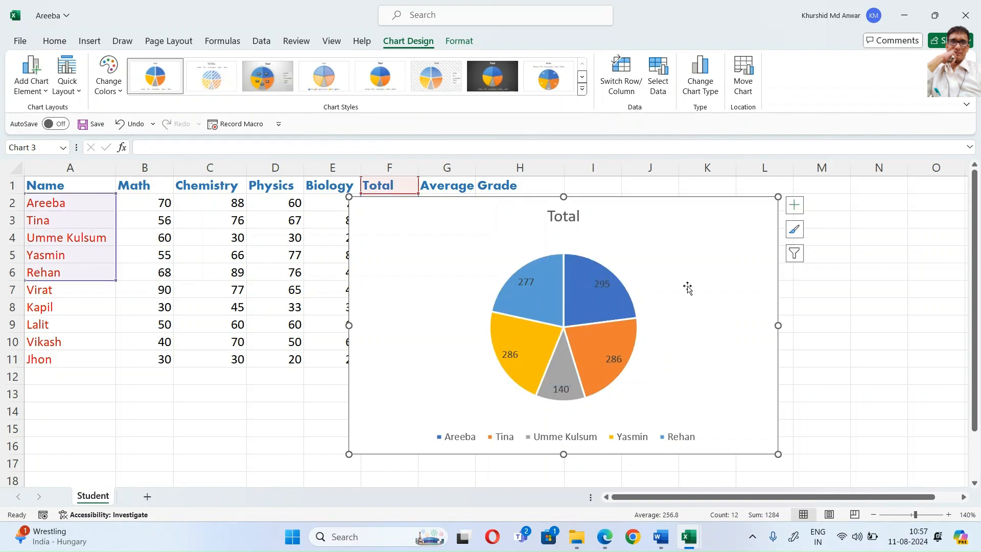
{"action": "key", "text": "Delete"}
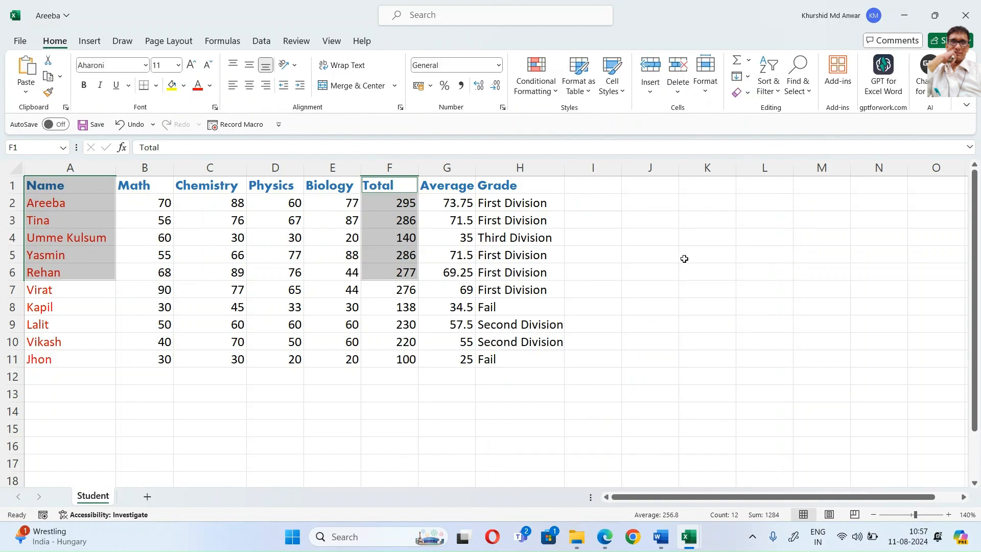
{"action": "left_click", "coordinate": [679, 258]}
Step: Insert a 3-D pie chart of all students' totals from the ranges A1:A11 and F1:F11
{"action": "left_click_drag", "start_coordinate": [58, 185], "coordinate": [45, 360]}
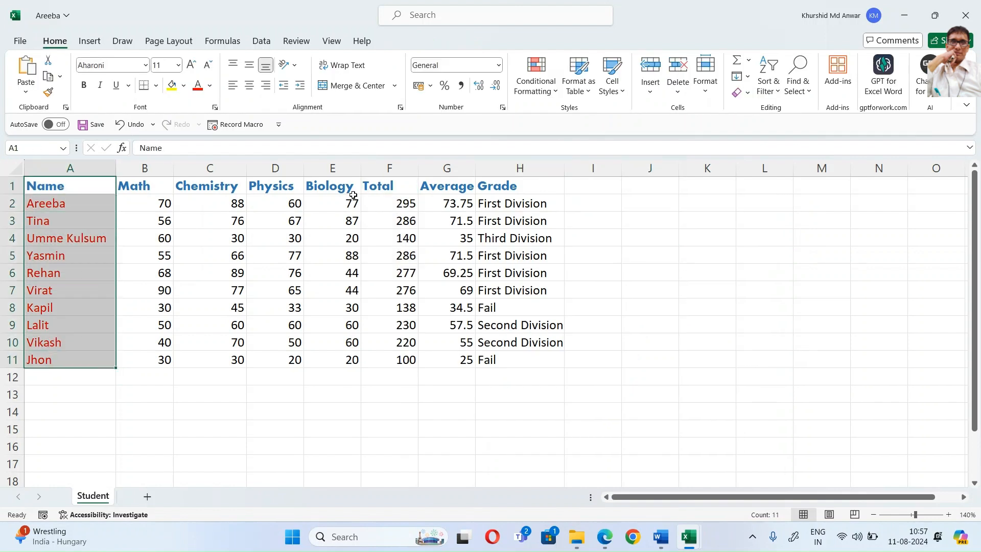
{"action": "left_click_drag", "start_coordinate": [377, 185], "coordinate": [383, 353]}
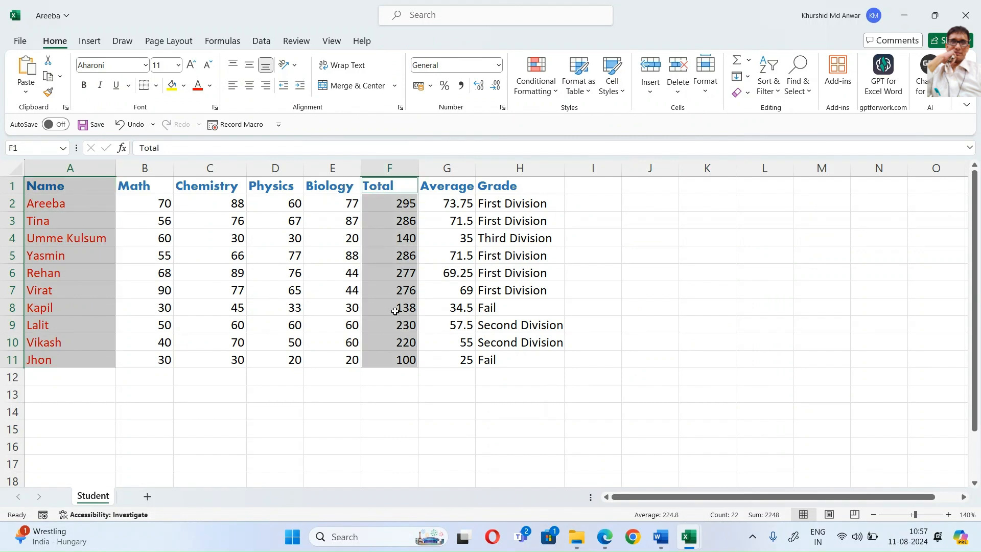
{"action": "left_click", "coordinate": [89, 40]}
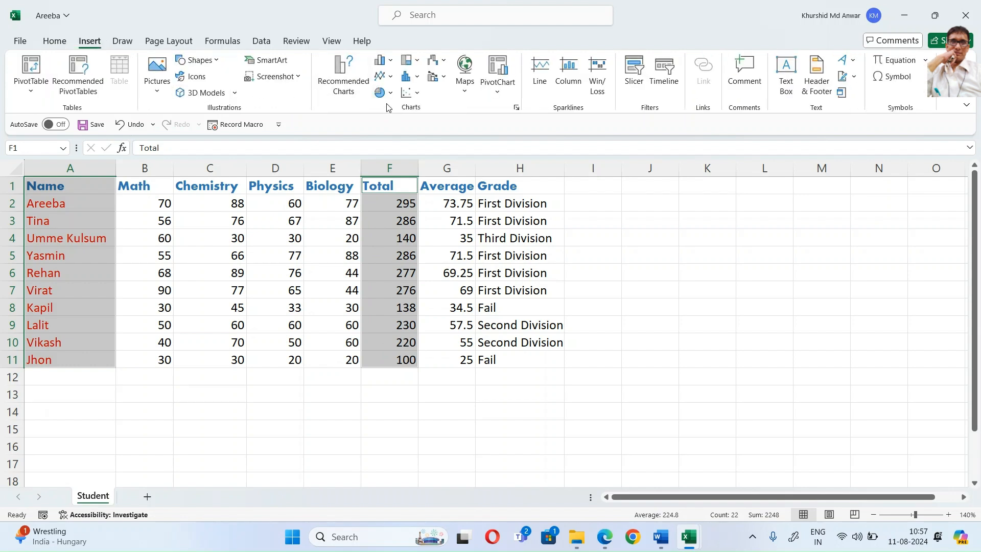
{"action": "left_click", "coordinate": [383, 93]}
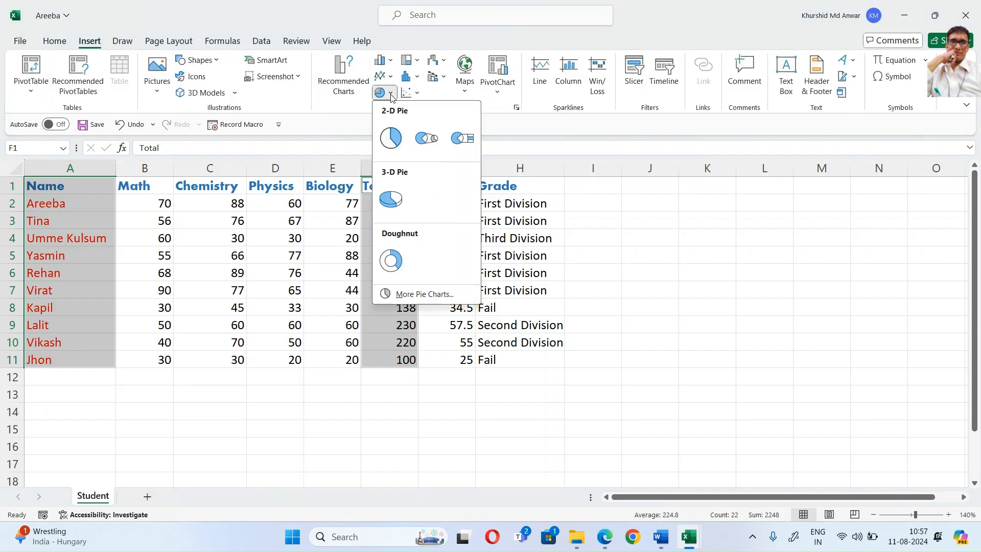
{"action": "left_click", "coordinate": [397, 202]}
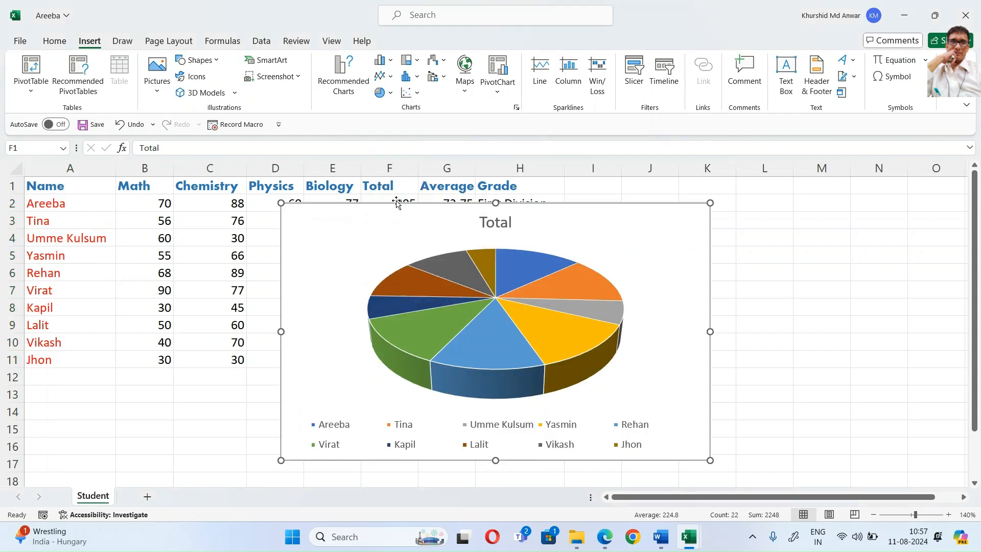
Step: Shift the 3-D pie's plot area slightly between the chart title and the legend
{"action": "left_click", "coordinate": [621, 327]}
{"action": "mouse_move", "coordinate": [681, 377]}
{"action": "left_mouse_down"}
{"action": "mouse_move", "coordinate": [693, 332]}
{"action": "mouse_move", "coordinate": [683, 369]}
{"action": "left_mouse_up"}
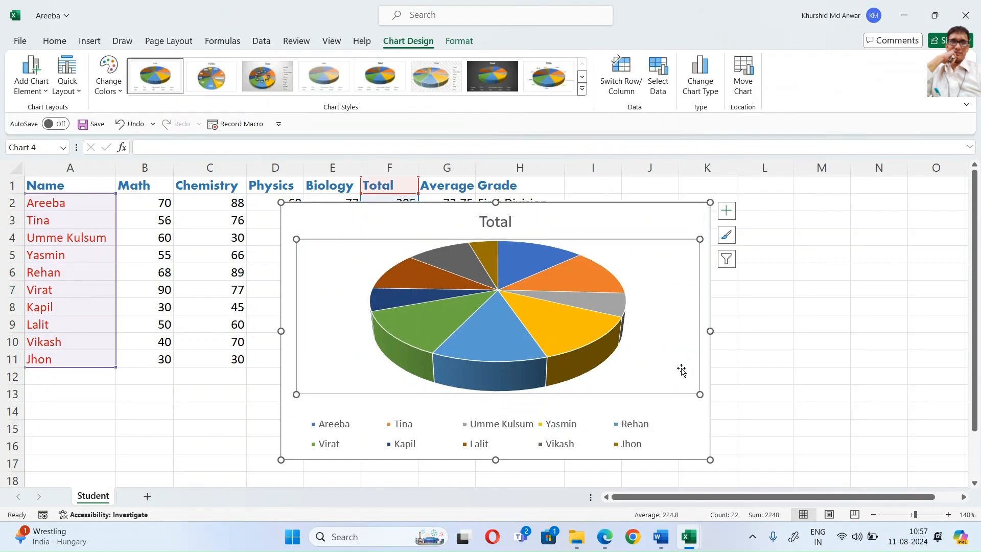
{"action": "left_click_drag", "start_coordinate": [662, 327], "coordinate": [662, 338]}
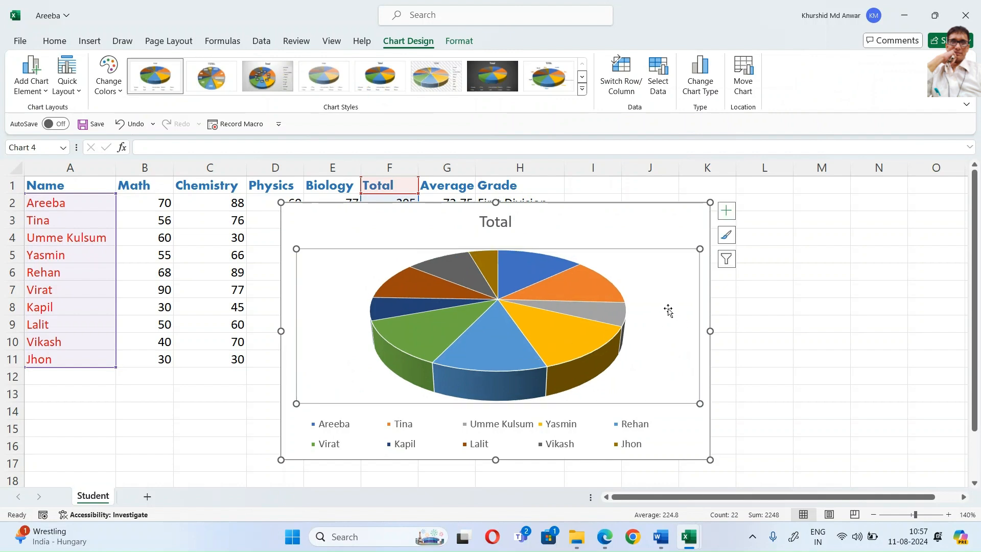
Step: Open the fill formatting options for the Total series of the 3-D pie
{"action": "left_click", "coordinate": [581, 285]}
{"action": "right_click", "coordinate": [581, 285]}
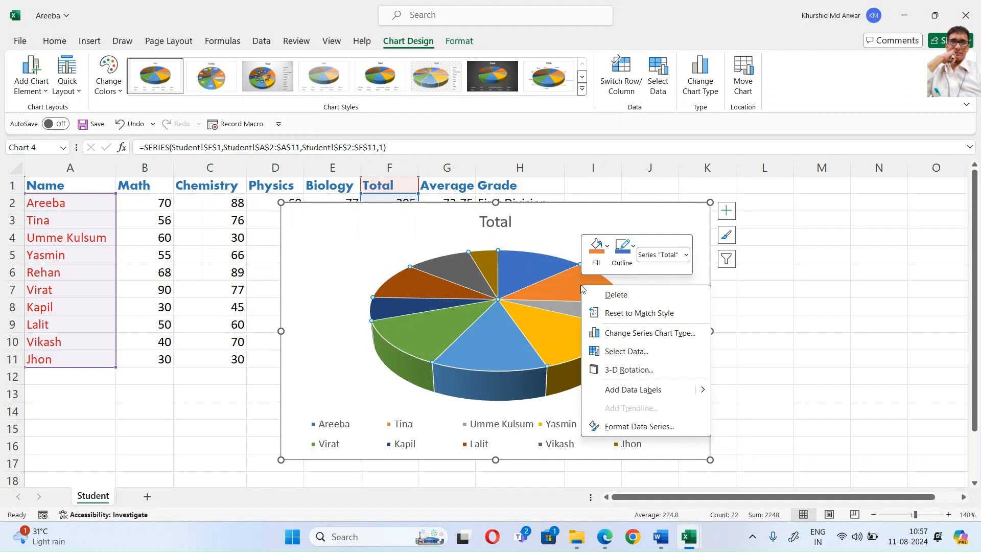
{"action": "left_click", "coordinate": [640, 426]}
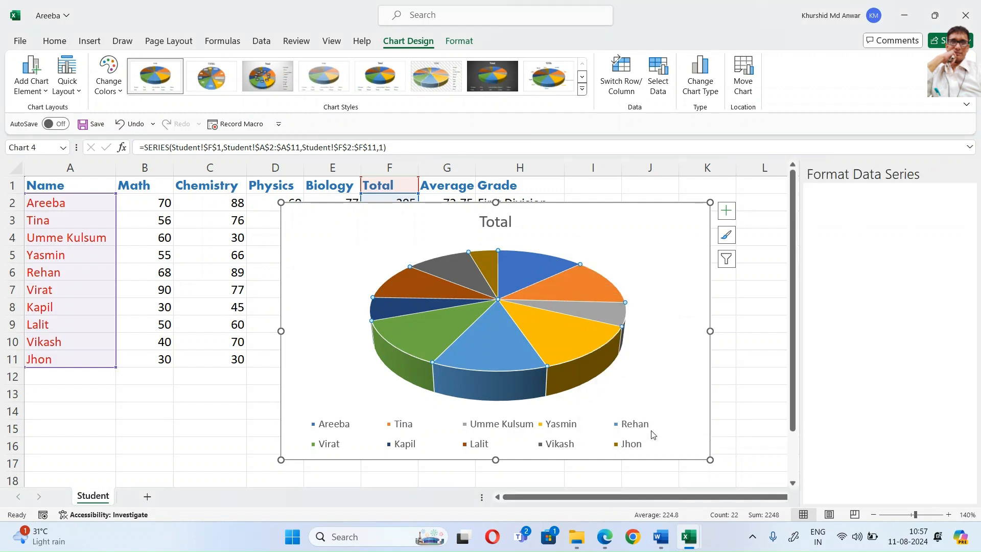
{"action": "left_click", "coordinate": [818, 228]}
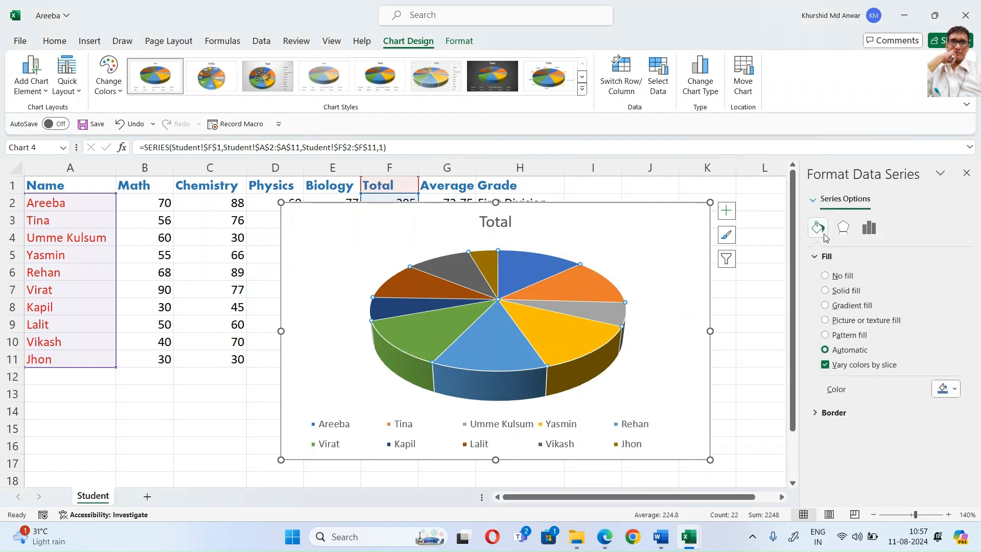
Step: Apply a solid red fill to the whole pie series and undo it
{"action": "left_click", "coordinate": [848, 291]}
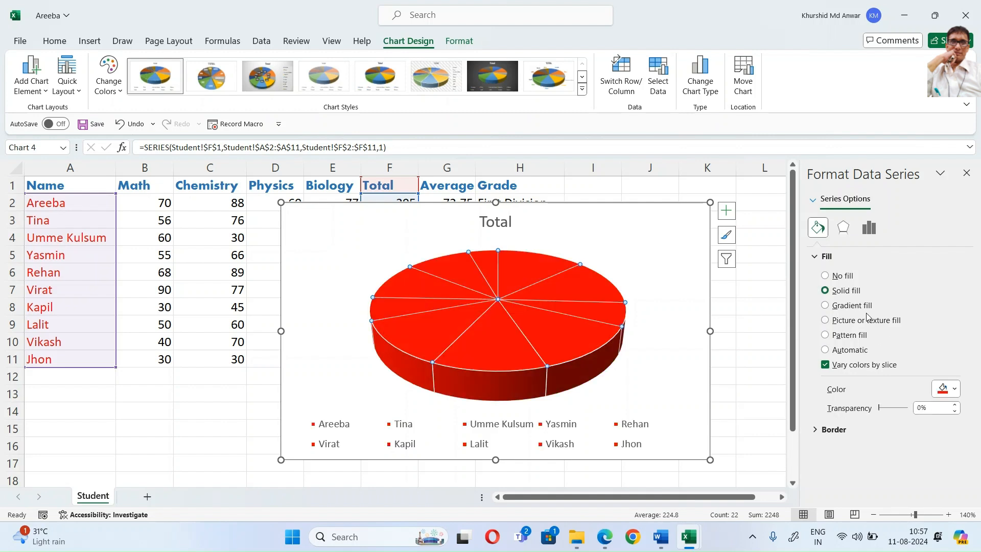
{"action": "key", "text": "ctrl+z"}
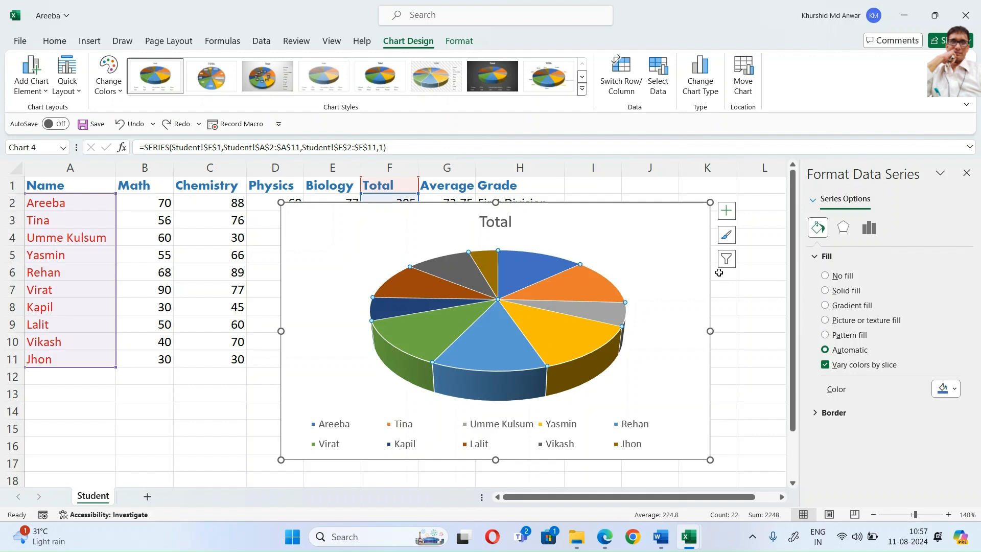
{"action": "left_click", "coordinate": [673, 276]}
Step: Select only the second student's slice of the 3-D pie and give it a solid dark blue standard fill
{"action": "left_click", "coordinate": [580, 287]}
{"action": "left_click", "coordinate": [580, 286]}
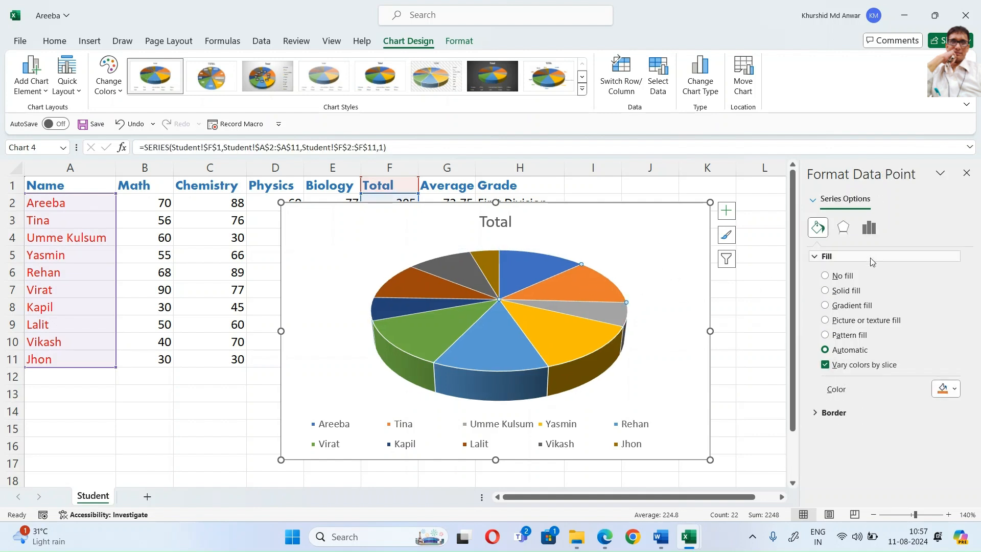
{"action": "left_click", "coordinate": [844, 290]}
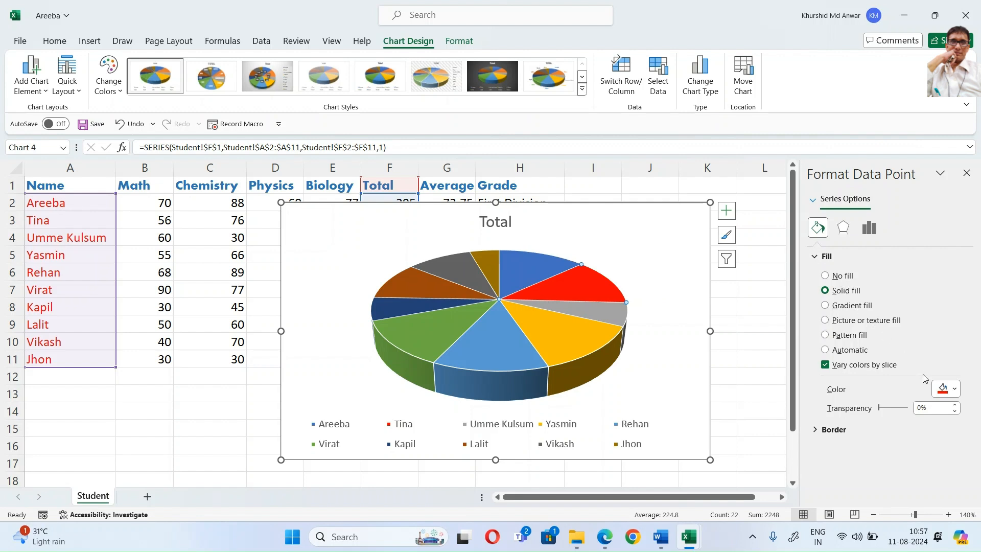
{"action": "left_click", "coordinate": [944, 390]}
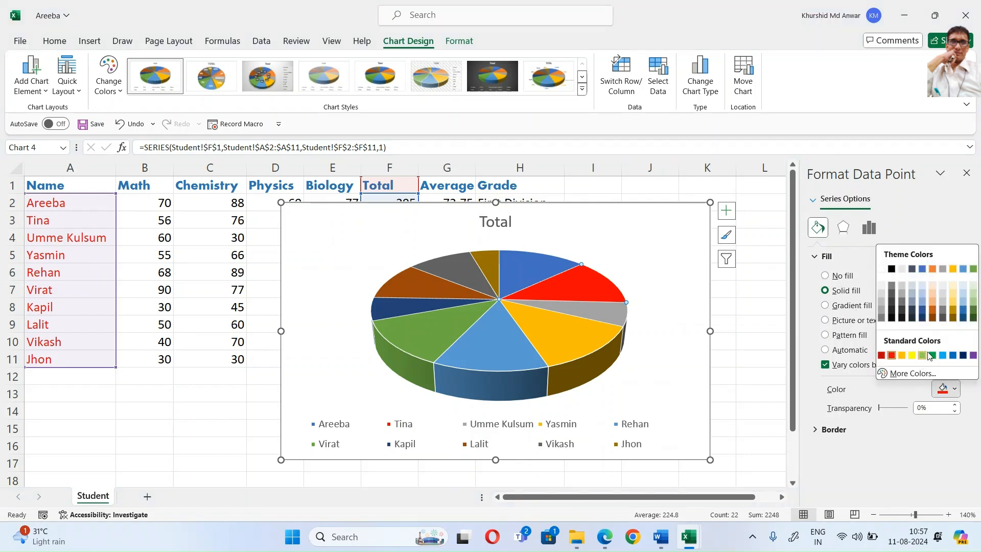
{"action": "left_click", "coordinate": [964, 356]}
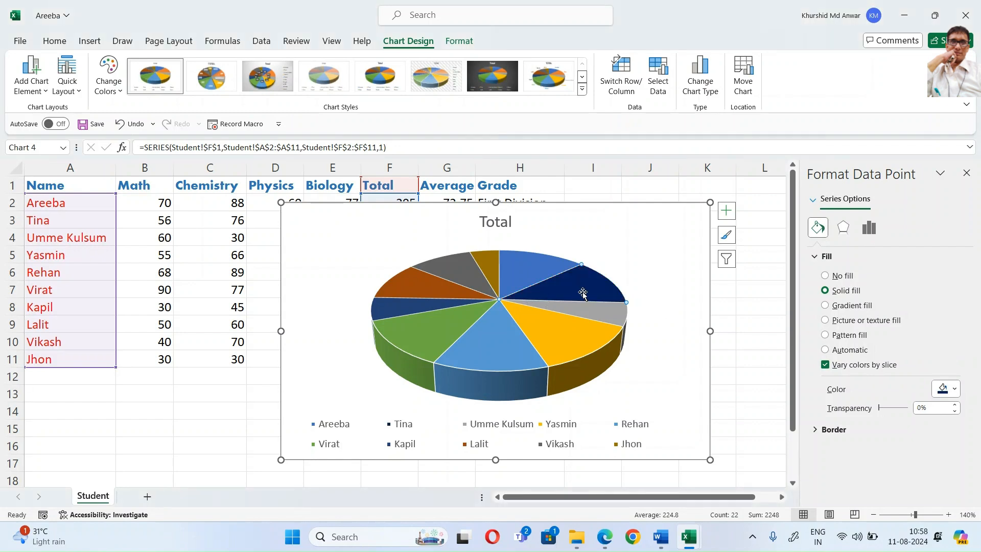
Step: Change the second student's slice to the custom olive green fill #515F33
{"action": "mouse_move", "coordinate": [584, 288]}
{"action": "left_click", "coordinate": [944, 389]}
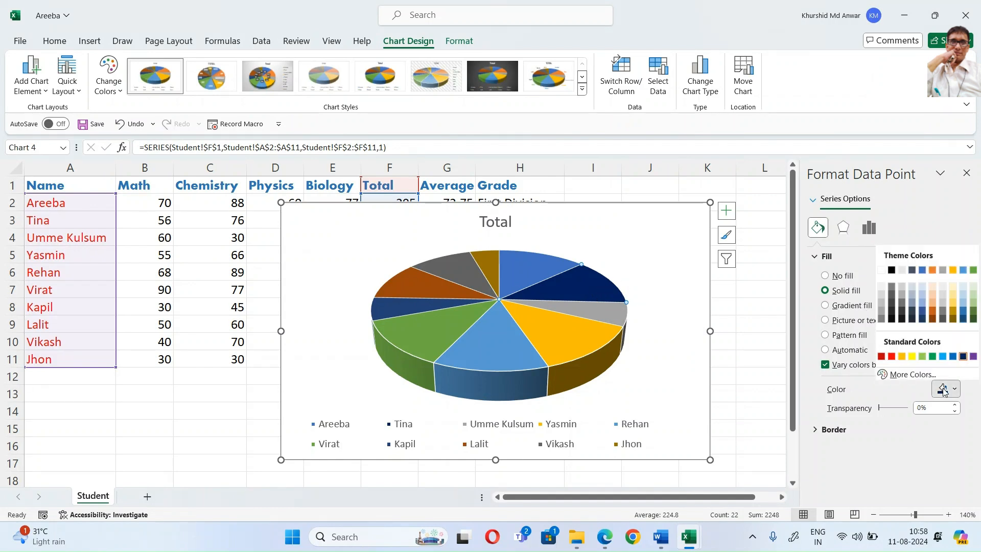
{"action": "left_click", "coordinate": [901, 374]}
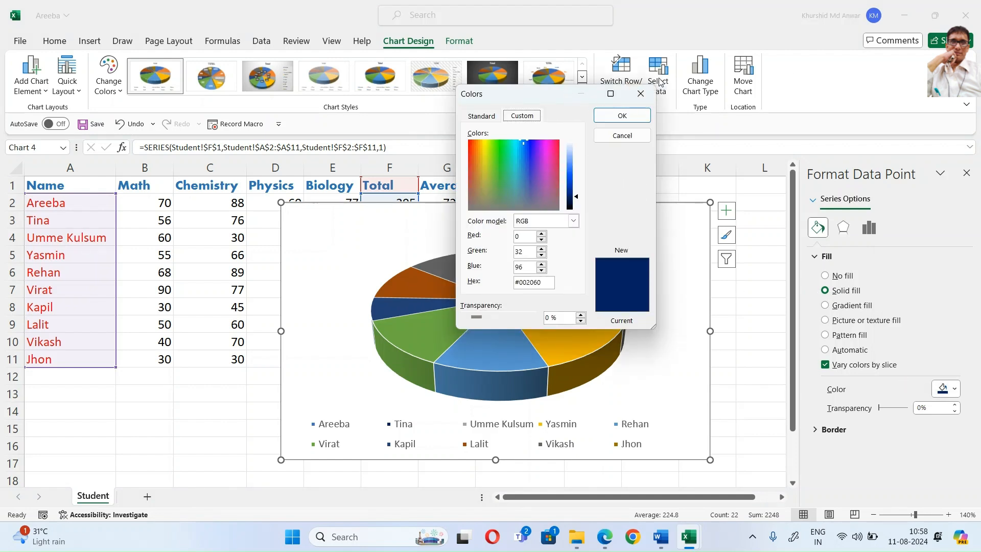
{"action": "left_click", "coordinate": [515, 162]}
{"action": "left_click_drag", "start_coordinate": [515, 162], "coordinate": [488, 189]}
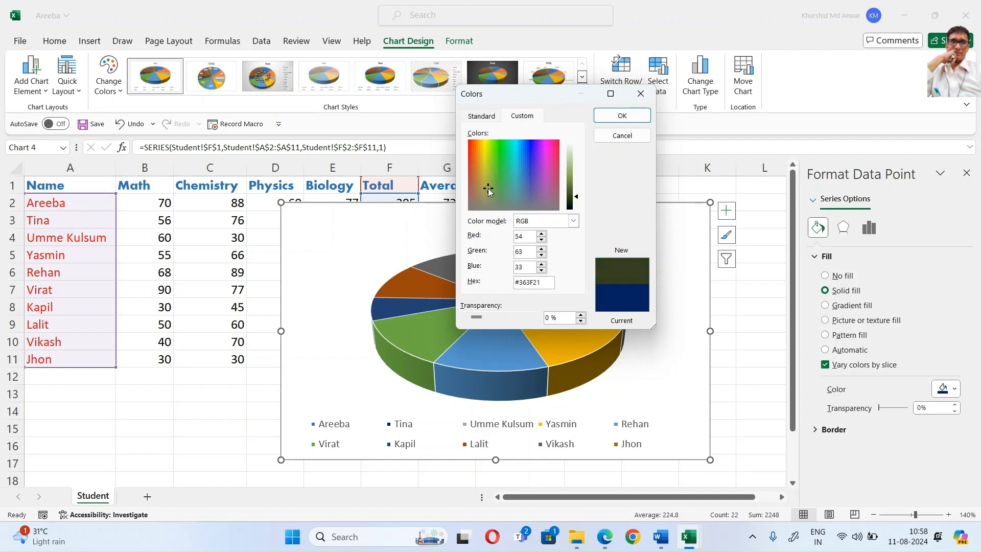
{"action": "mouse_move", "coordinate": [577, 196]}
{"action": "left_mouse_down"}
{"action": "mouse_move", "coordinate": [577, 157]}
{"action": "mouse_move", "coordinate": [579, 204]}
{"action": "mouse_move", "coordinate": [578, 194]}
{"action": "left_mouse_up"}
{"action": "left_click", "coordinate": [612, 117]}
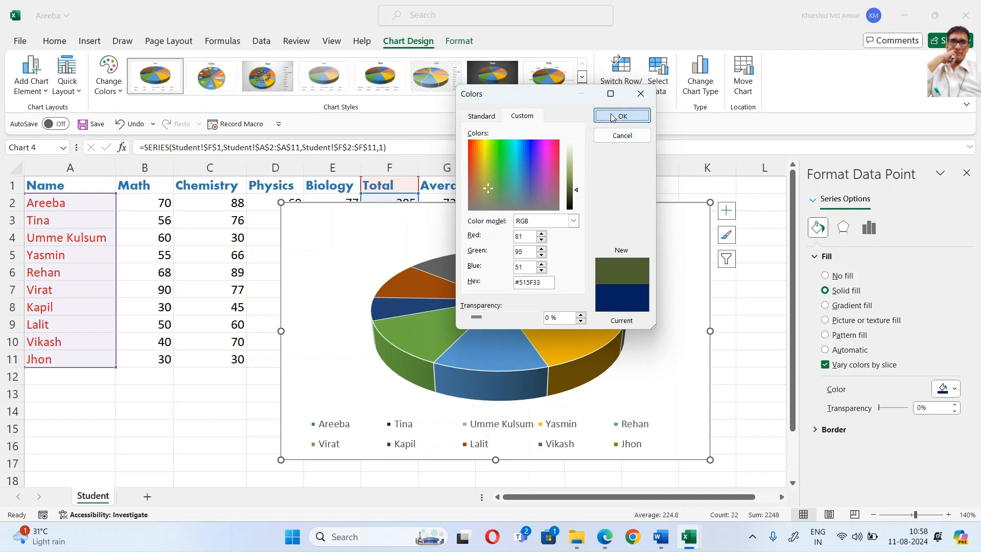
{"action": "left_click", "coordinate": [664, 208]}
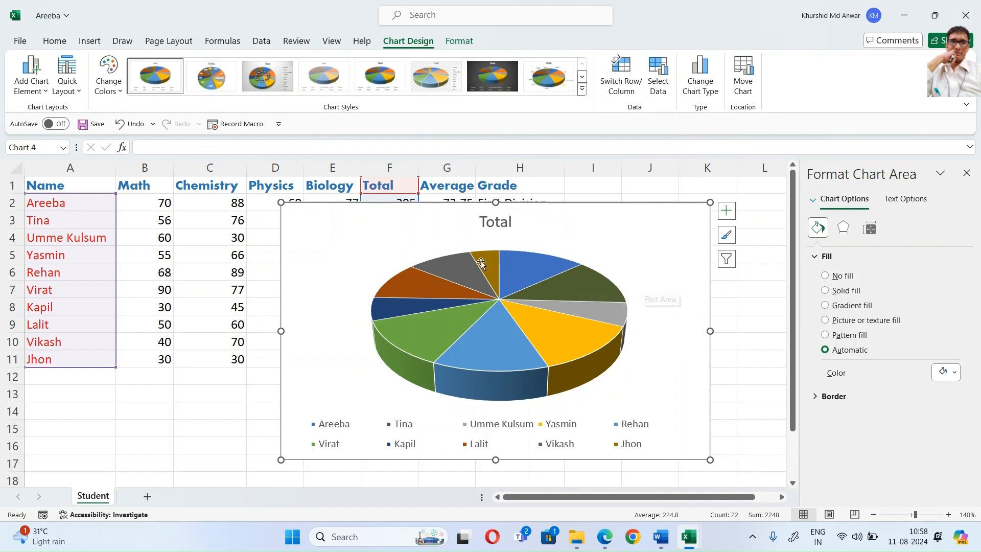
Step: Replace the pie chart's title with "Student Result"
{"action": "left_click", "coordinate": [489, 227]}
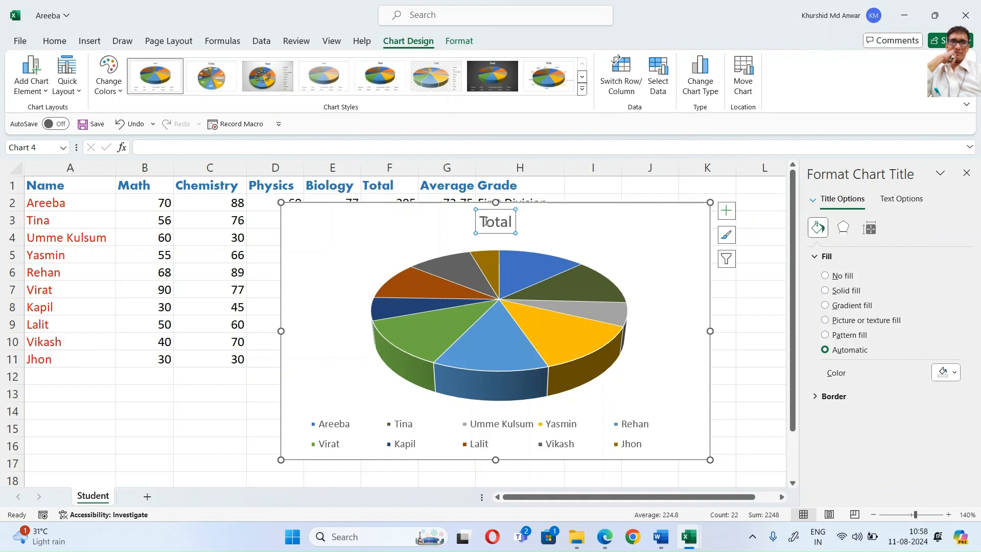
{"action": "left_click_drag", "start_coordinate": [483, 222], "coordinate": [514, 220]}
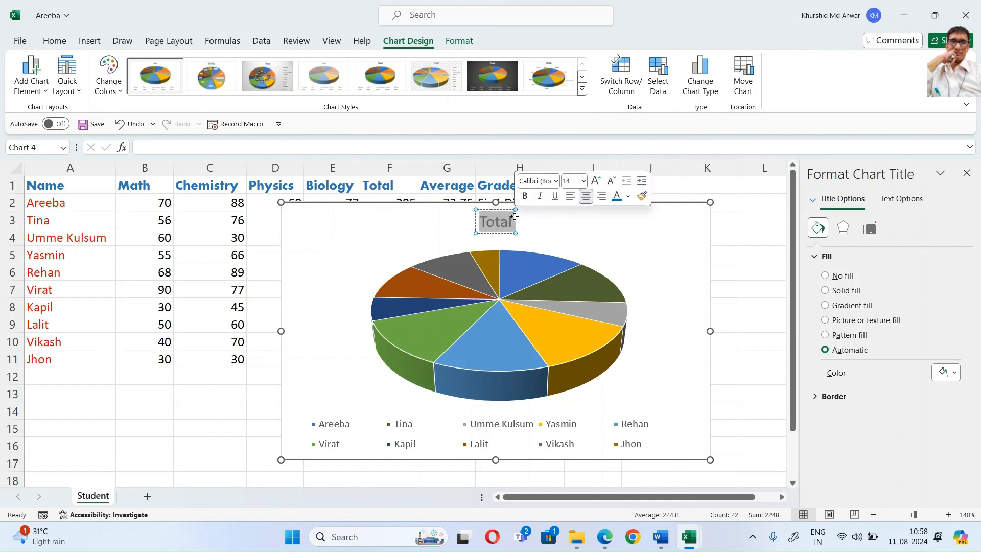
{"action": "type", "text": "St"}
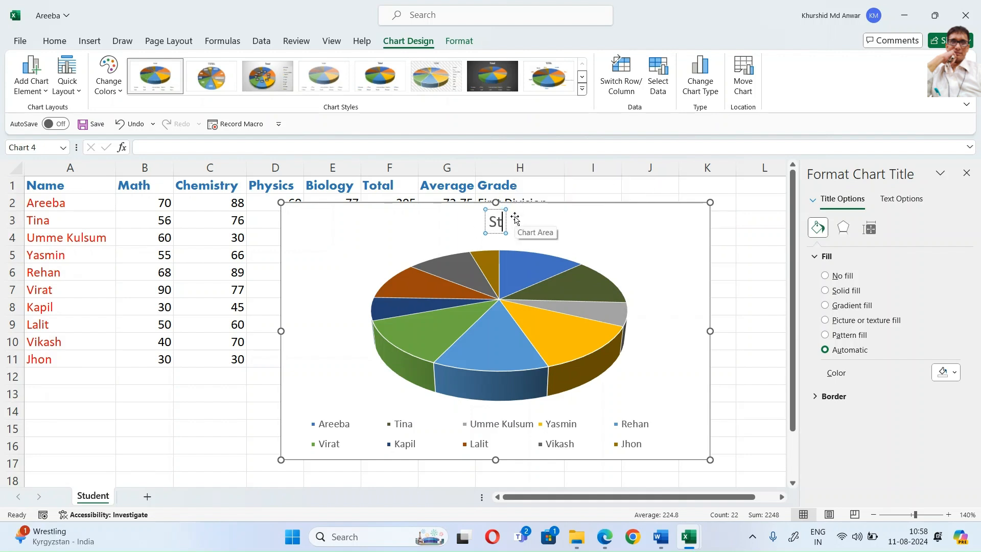
{"action": "type", "text": "udent Result"}
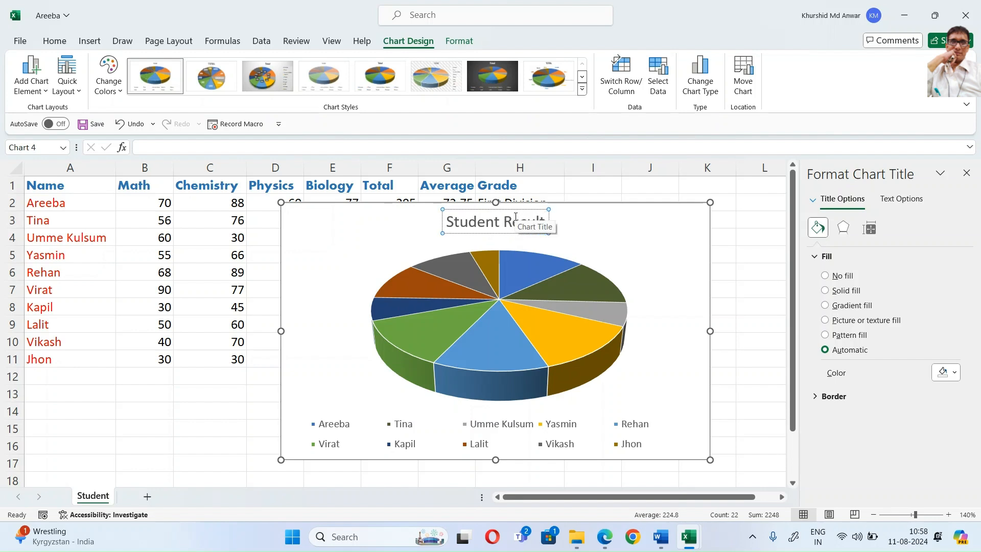
{"action": "left_click", "coordinate": [645, 251]}
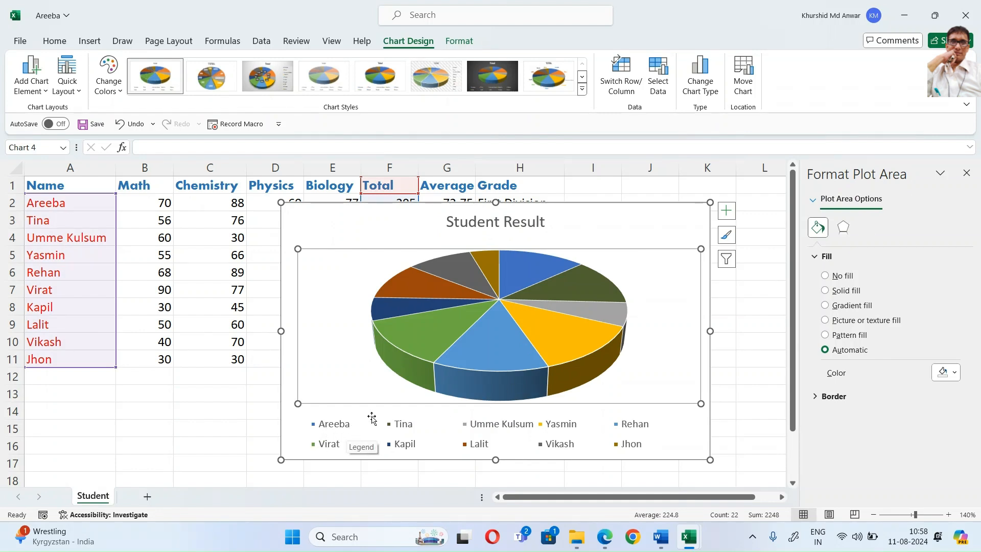
Step: Add data callouts to all slices of the Total pie series
{"action": "mouse_move", "coordinate": [492, 351]}
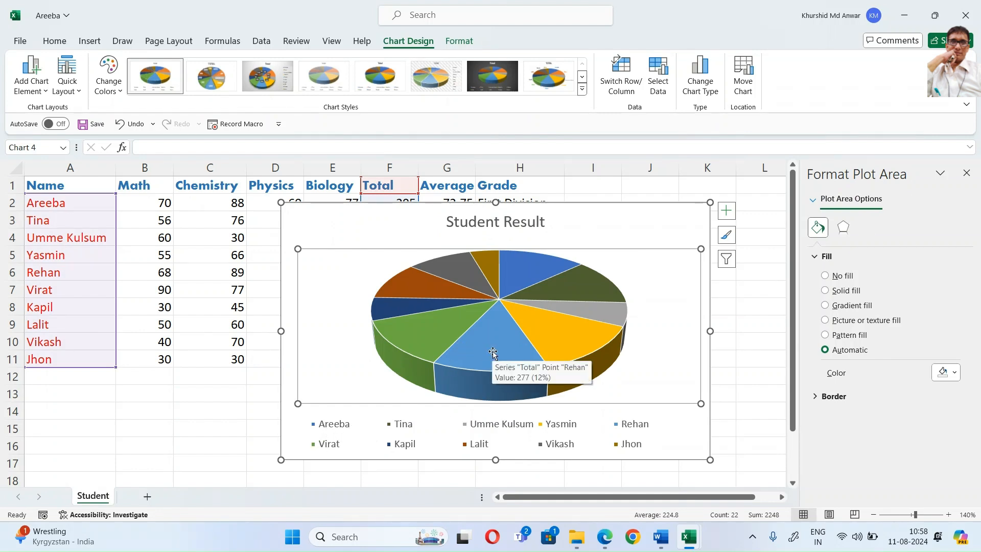
{"action": "right_click", "coordinate": [493, 354]}
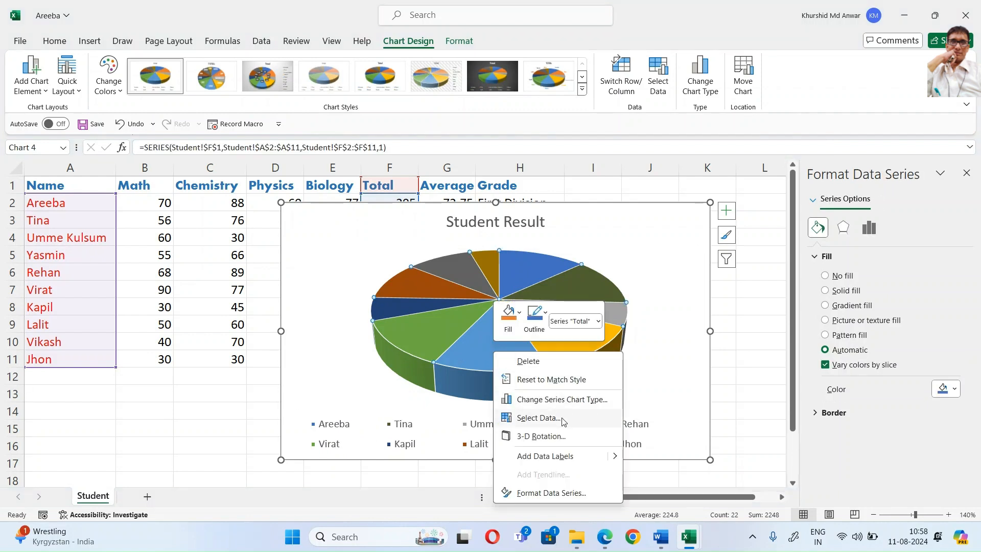
{"action": "mouse_move", "coordinate": [613, 456]}
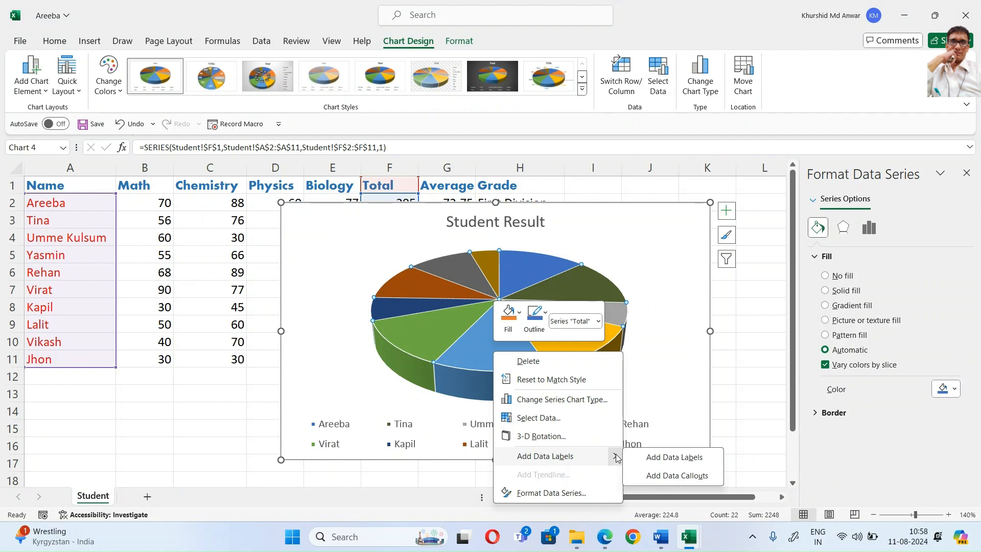
{"action": "left_click", "coordinate": [663, 478]}
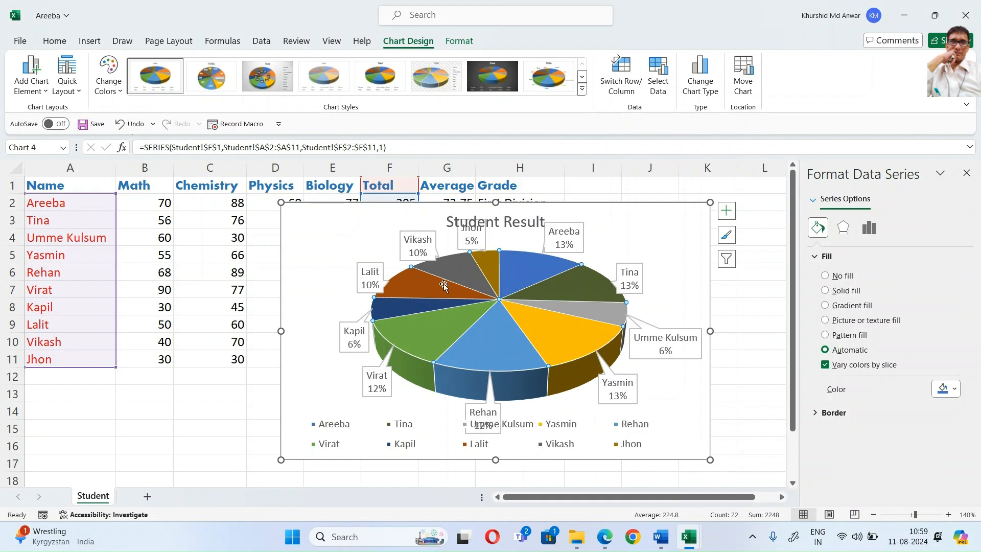
{"action": "left_click", "coordinate": [323, 240]}
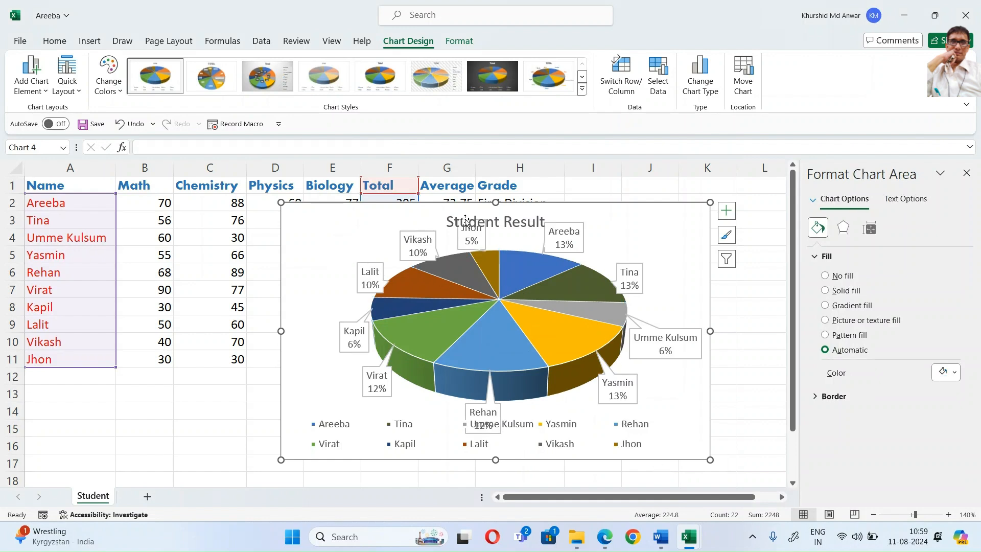
Step: Enlarge the pie chart slightly, close the formatting options and place the chart just below the table's header row
{"action": "left_click", "coordinate": [467, 221]}
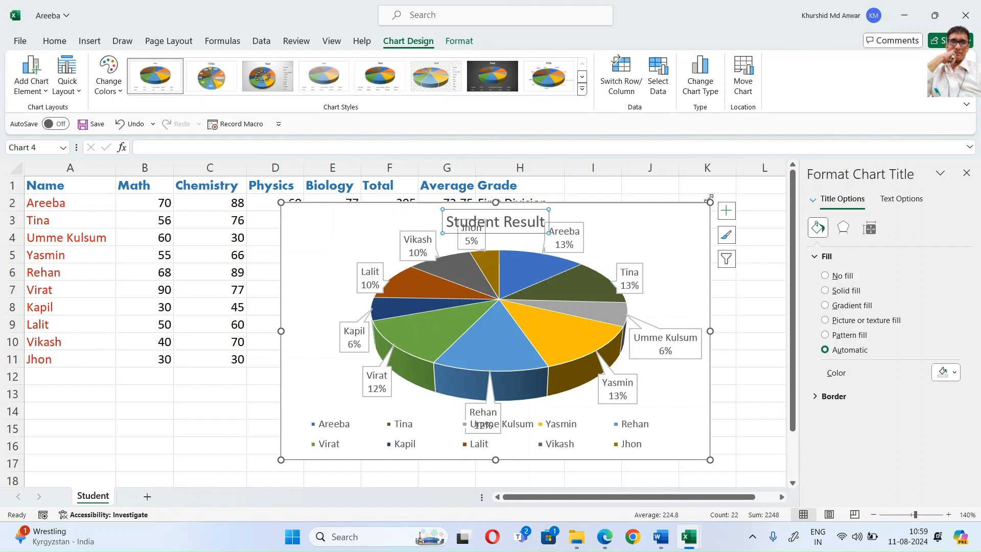
{"action": "left_click_drag", "start_coordinate": [710, 202], "coordinate": [729, 177]}
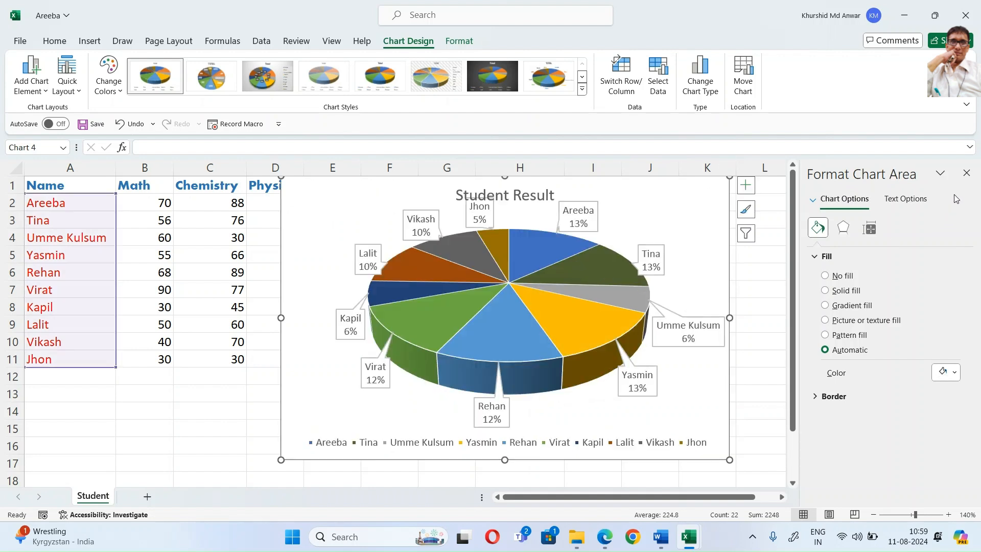
{"action": "left_click", "coordinate": [966, 173]}
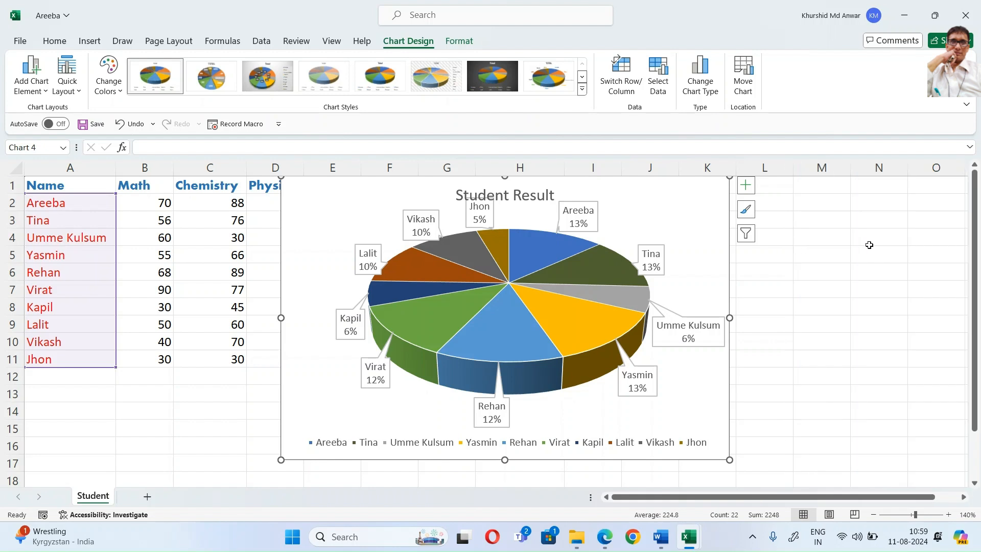
{"action": "left_click_drag", "start_coordinate": [654, 209], "coordinate": [658, 235]}
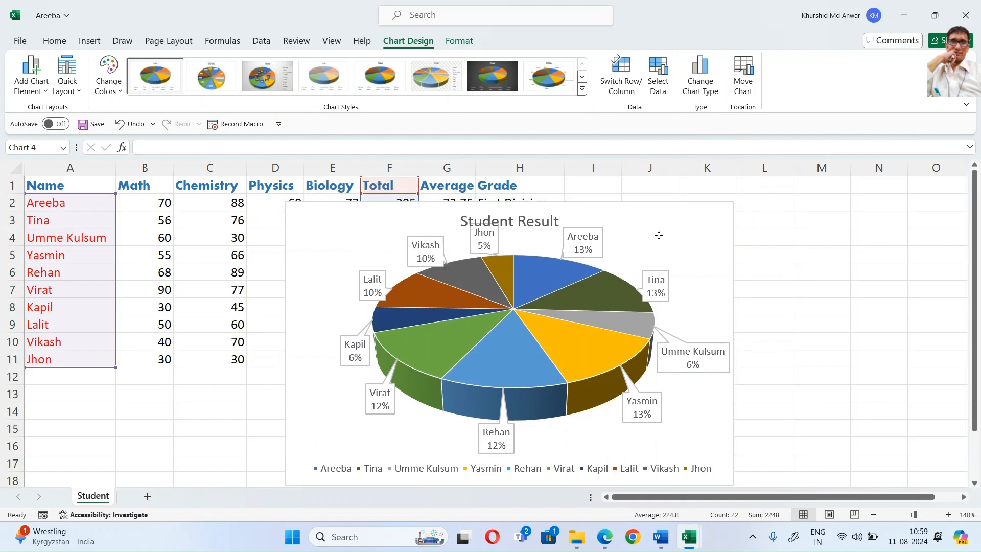
Step: Move the chart title to the upper-right corner of the pie chart, clear of the data callouts
{"action": "left_click", "coordinate": [530, 221]}
{"action": "left_click_drag", "start_coordinate": [537, 208], "coordinate": [703, 207]}
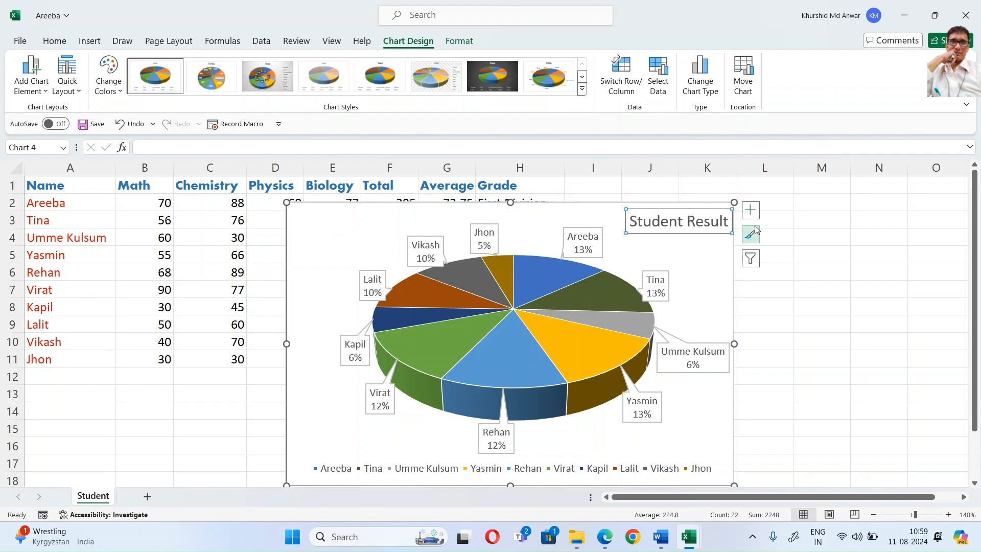
{"action": "left_click", "coordinate": [823, 236]}
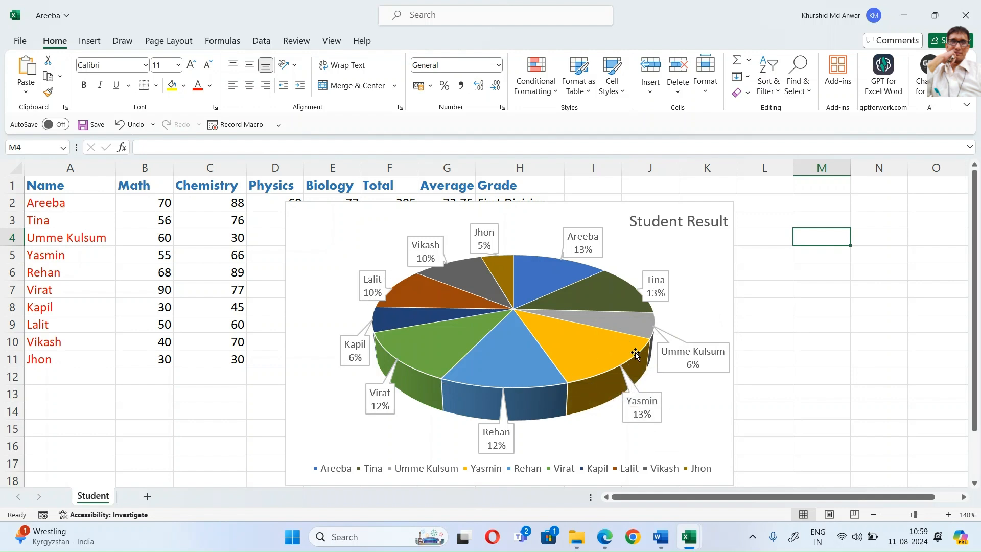
{"action": "left_click", "coordinate": [589, 289]}
{"action": "right_click", "coordinate": [588, 289]}
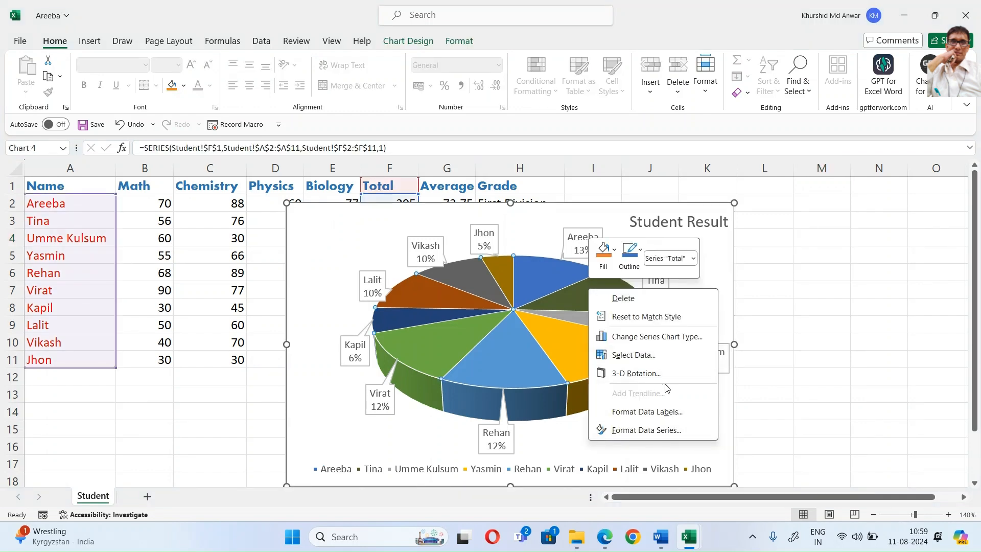
{"action": "left_click", "coordinate": [504, 327]}
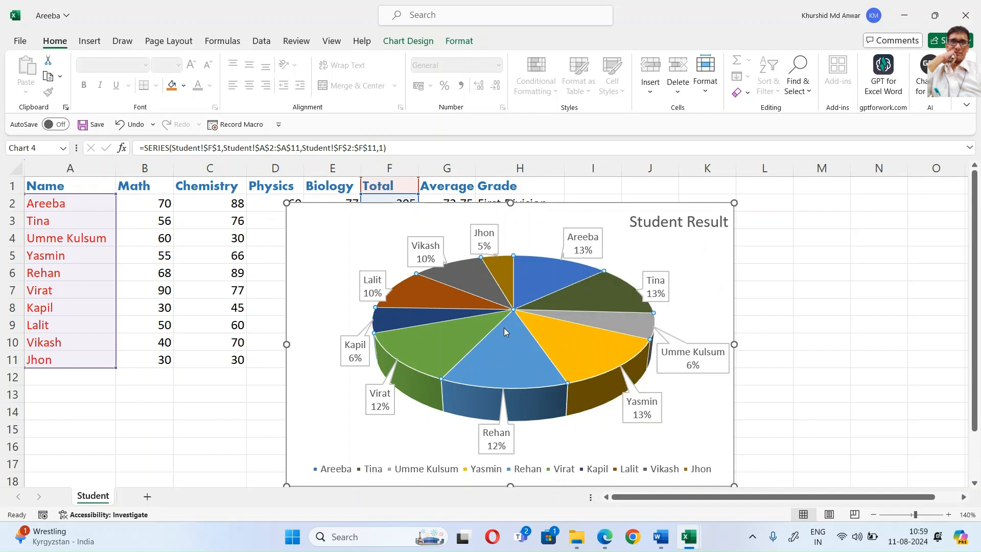
{"action": "right_click", "coordinate": [508, 330]}
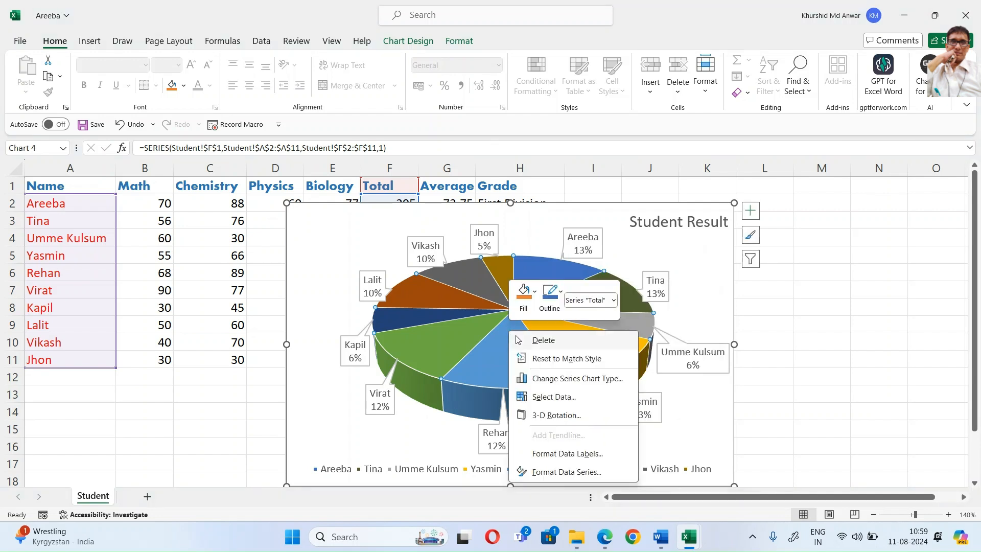
{"action": "left_click", "coordinate": [727, 237]}
{"action": "left_click", "coordinate": [721, 269]}
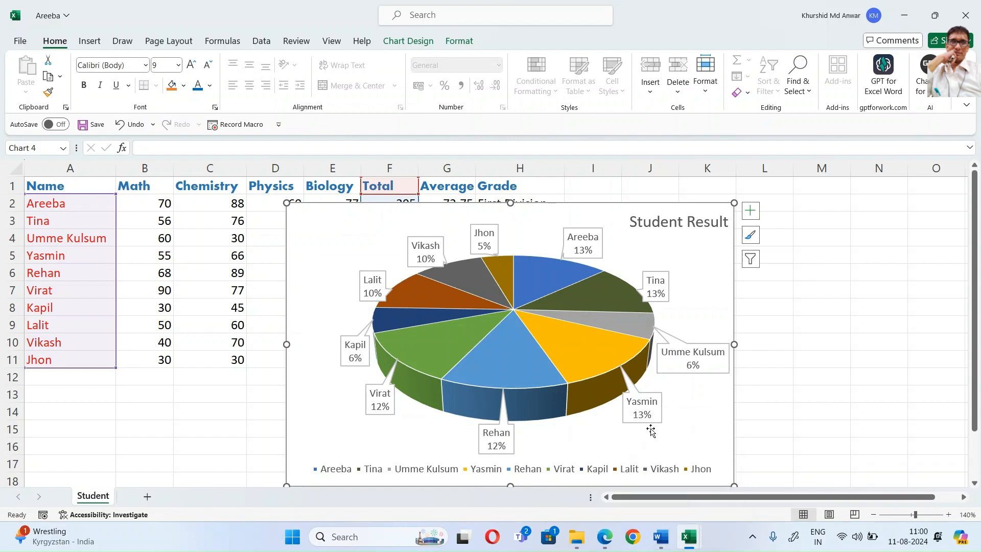
{"action": "mouse_move", "coordinate": [595, 529]}
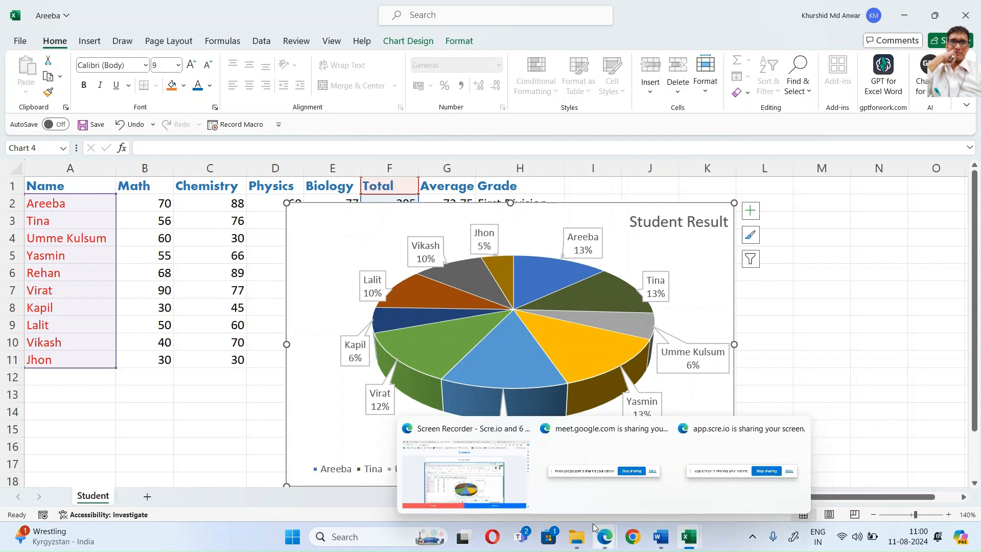
{"action": "mouse_move", "coordinate": [680, 538]}
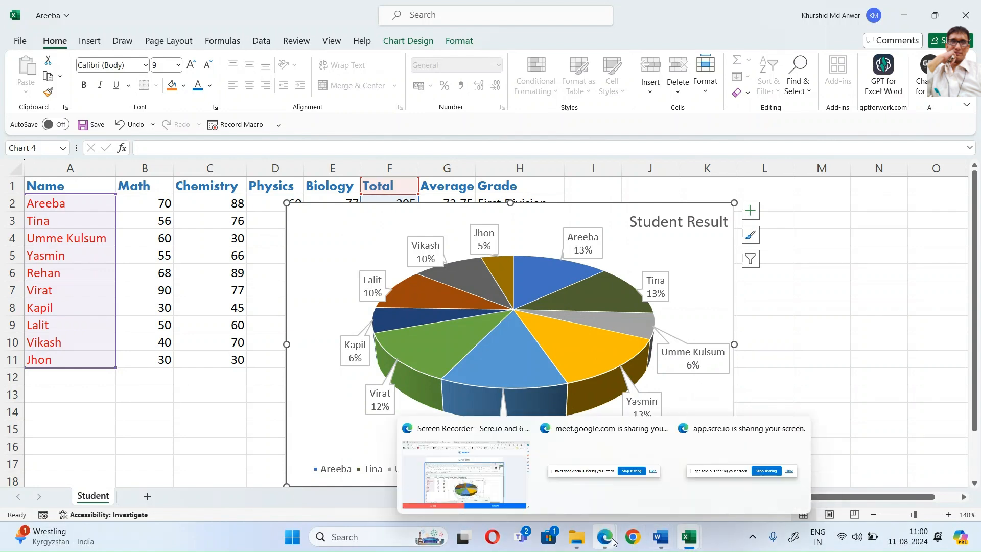